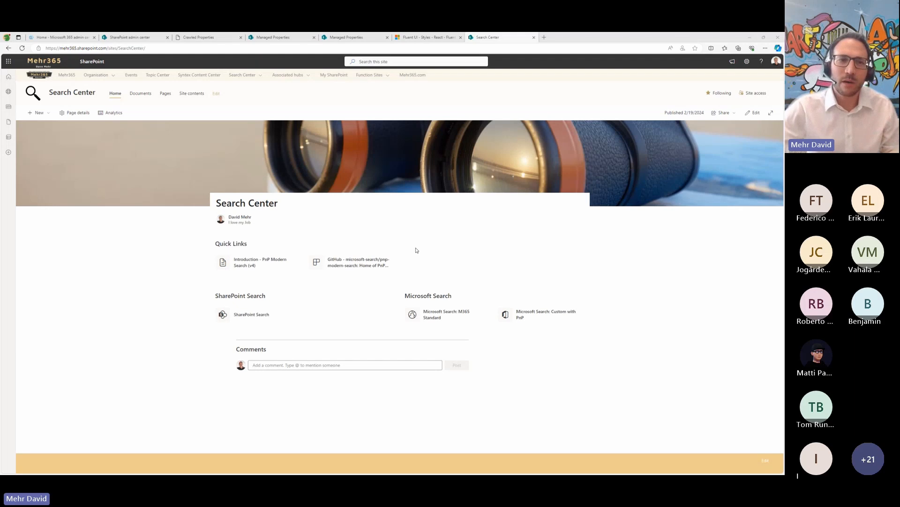
Step: Create a new page on the Search Center site from the Blank template
left_click(53, 114)
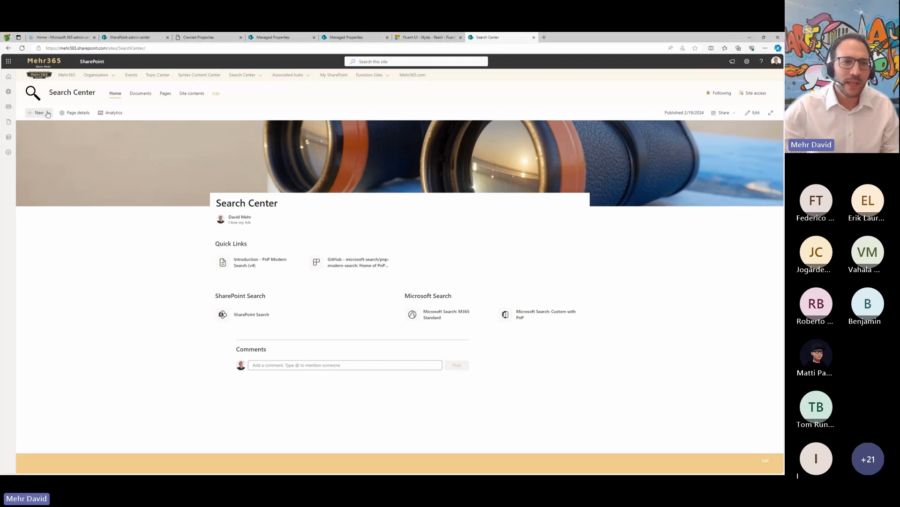
left_click(314, 105)
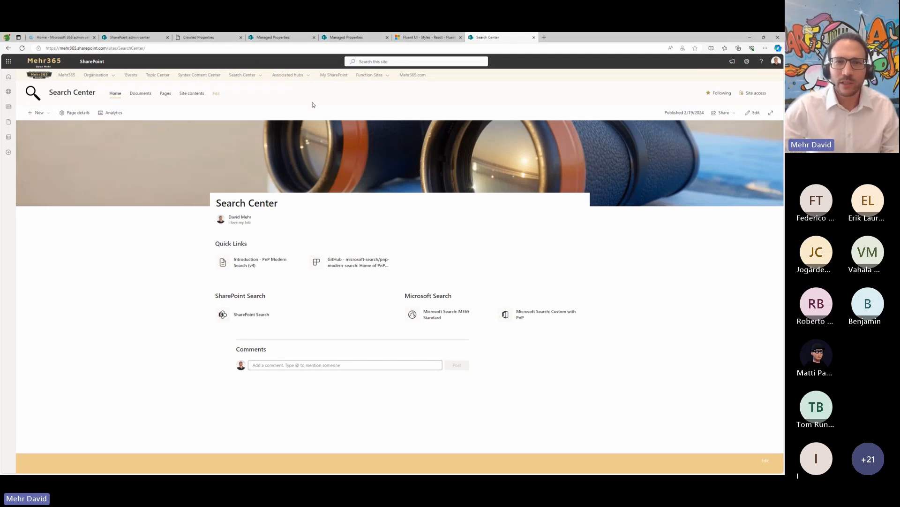
key("ctrl+plus")
key("ctrl+plus")
key("ctrl+plus")
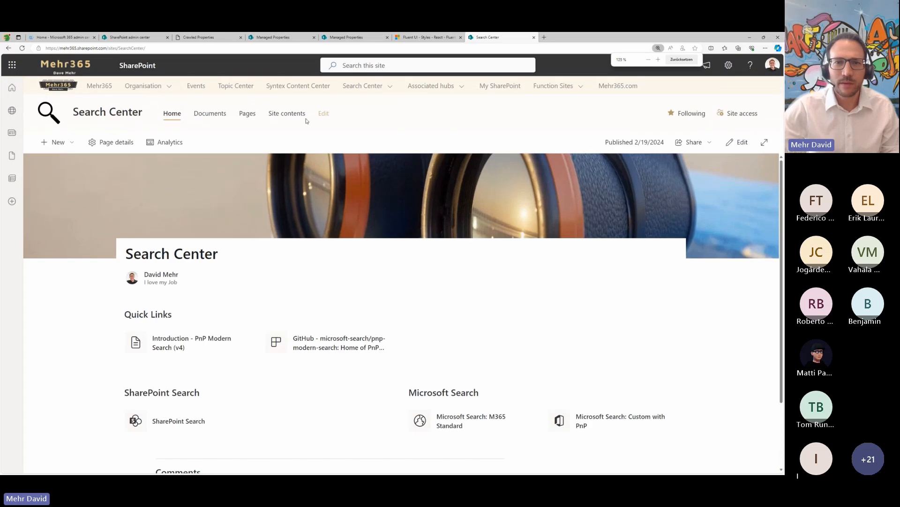
key("ctrl+minus")
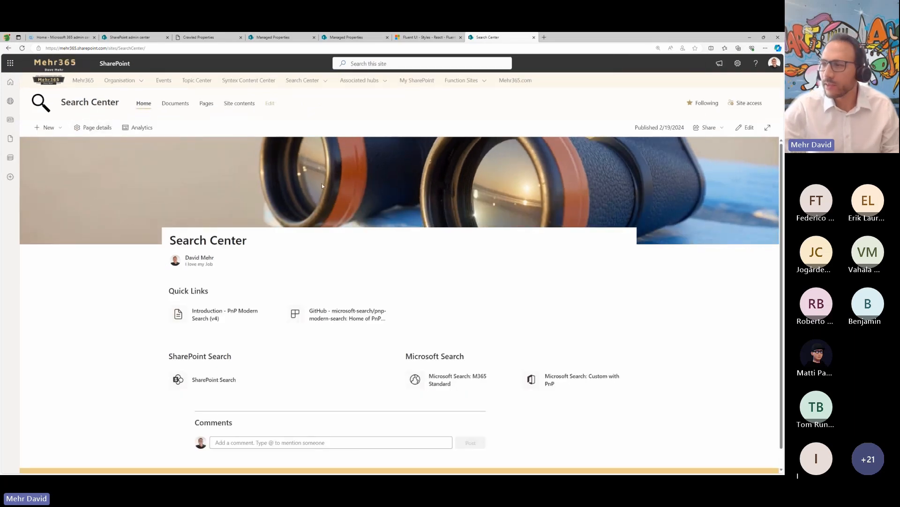
left_click(49, 128)
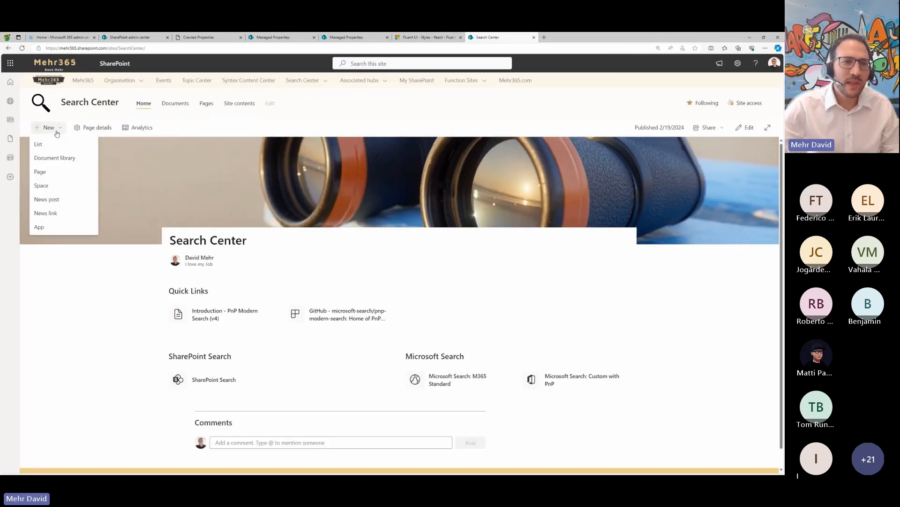
left_click(60, 173)
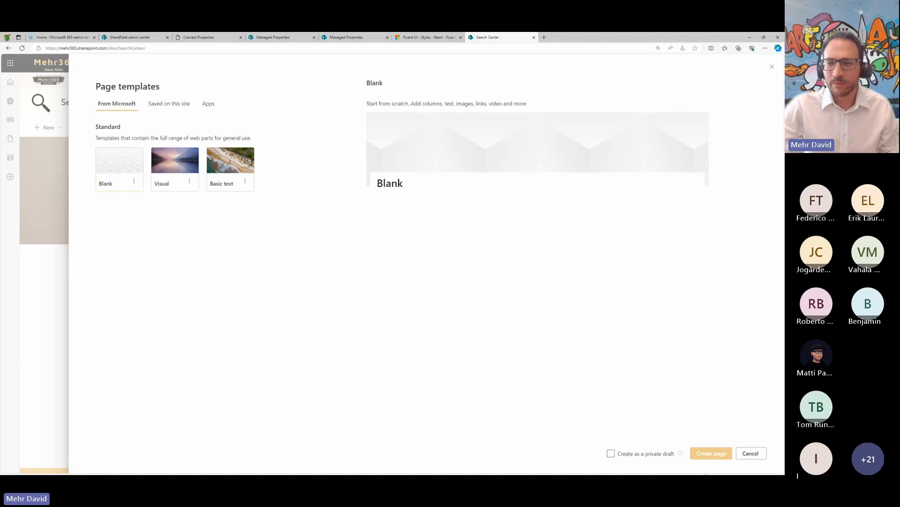
left_click(713, 452)
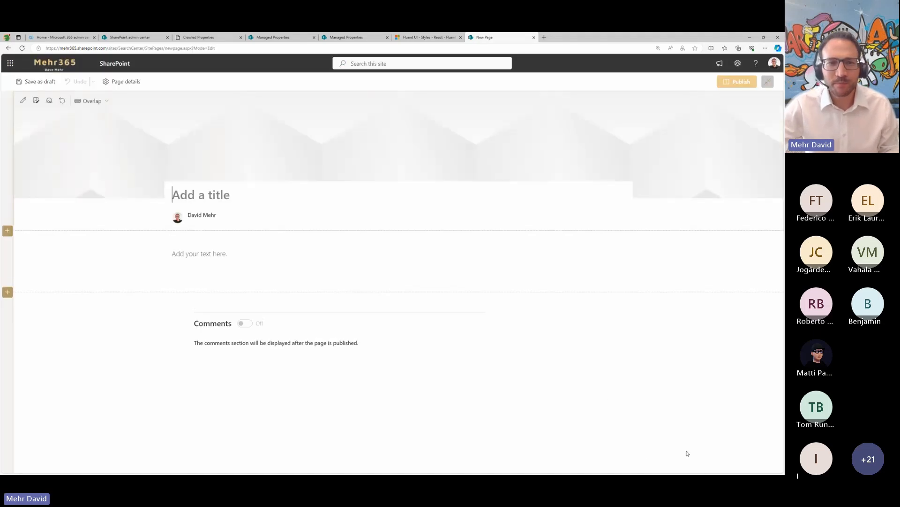
Step: Title the new page "TN Search Center"
type("TN")
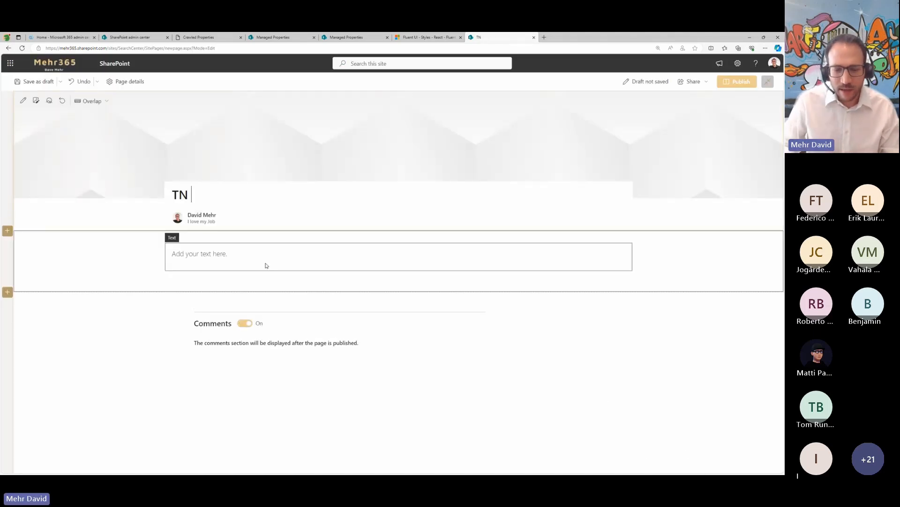
type(" Sea")
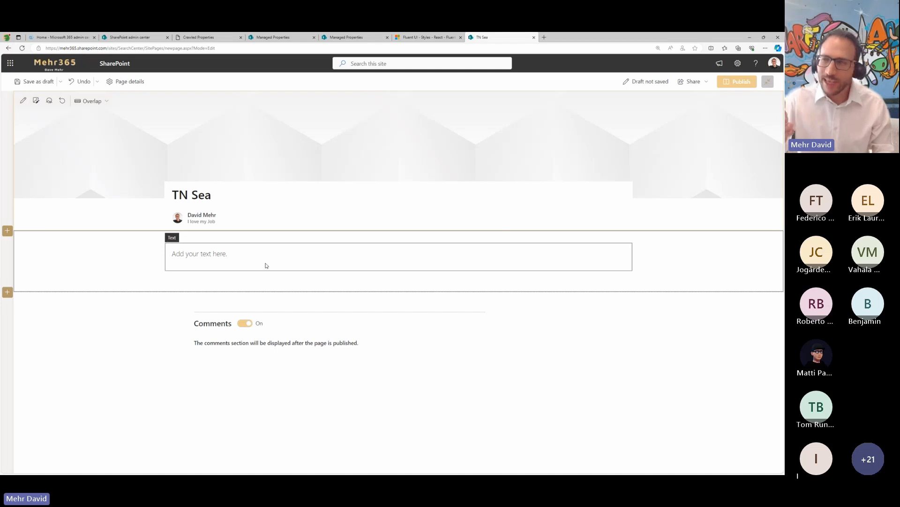
type("rch Center")
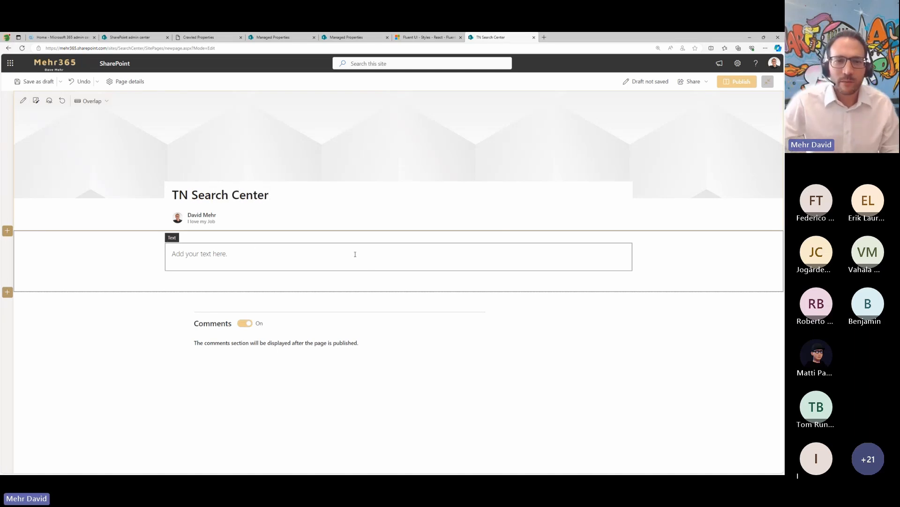
Step: Replace the default text web part below the title with a PnP - Search Box web part
left_click(370, 265)
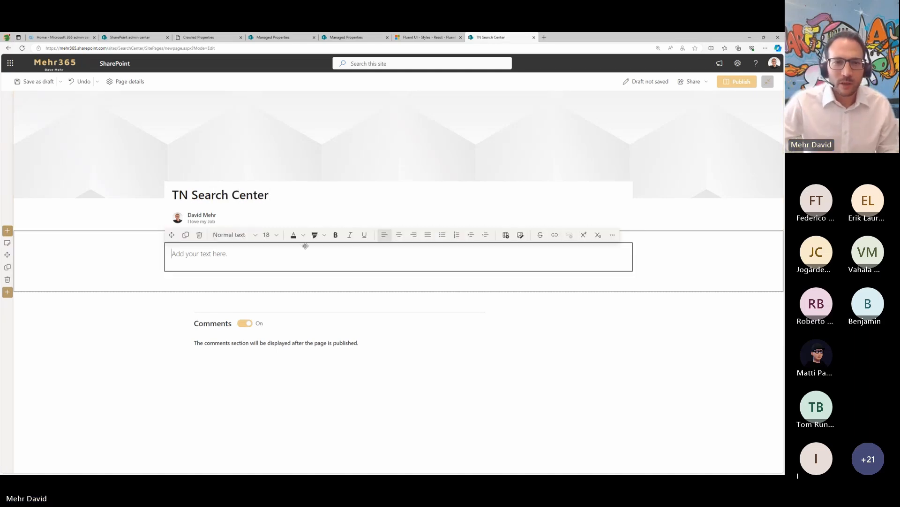
left_click(200, 234)
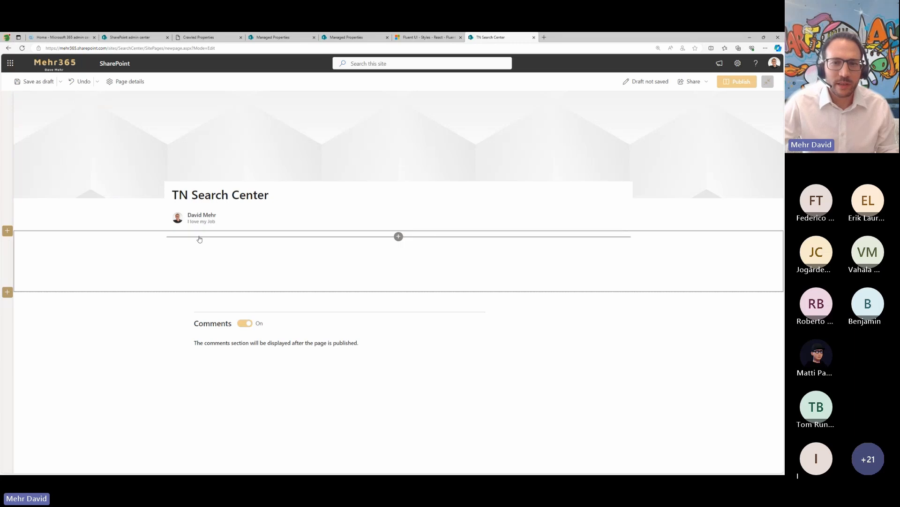
left_click(398, 236)
type("pnp")
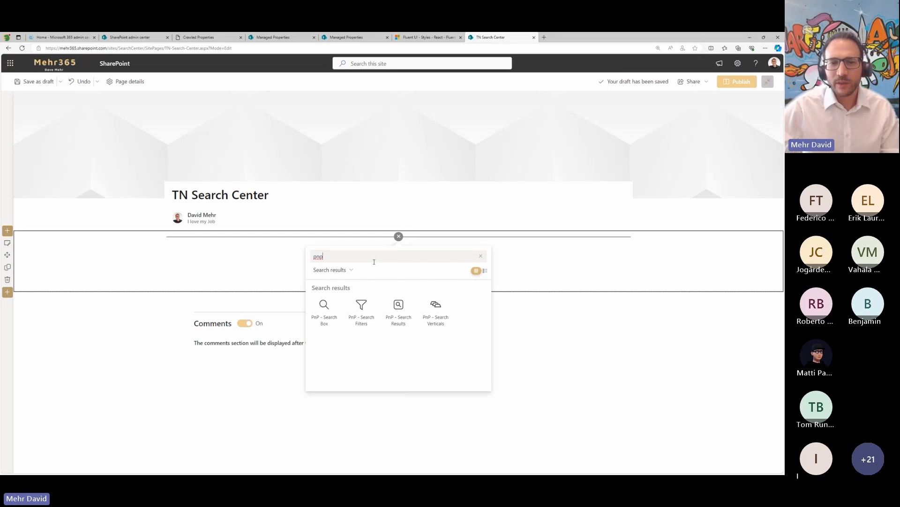
left_click(328, 314)
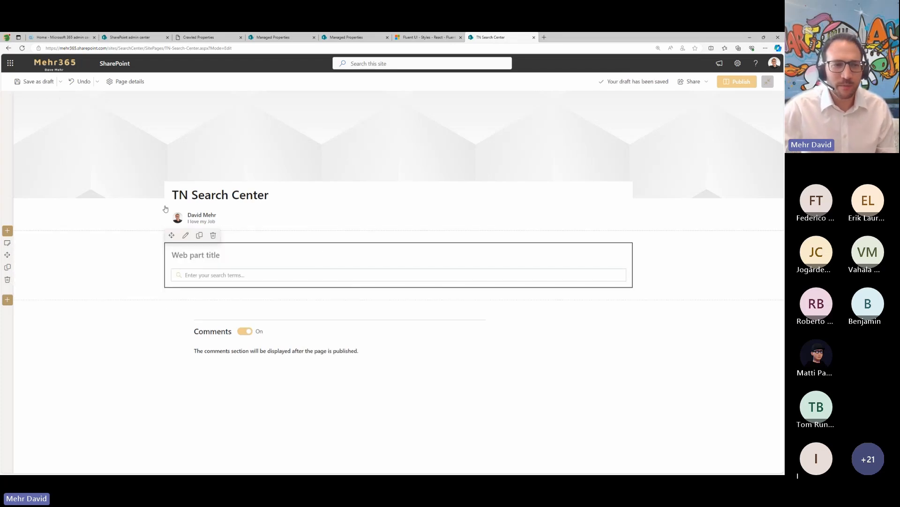
Step: Add a one-column section below the search box and insert a PnP - Search Verticals web part in it
left_click(8, 299)
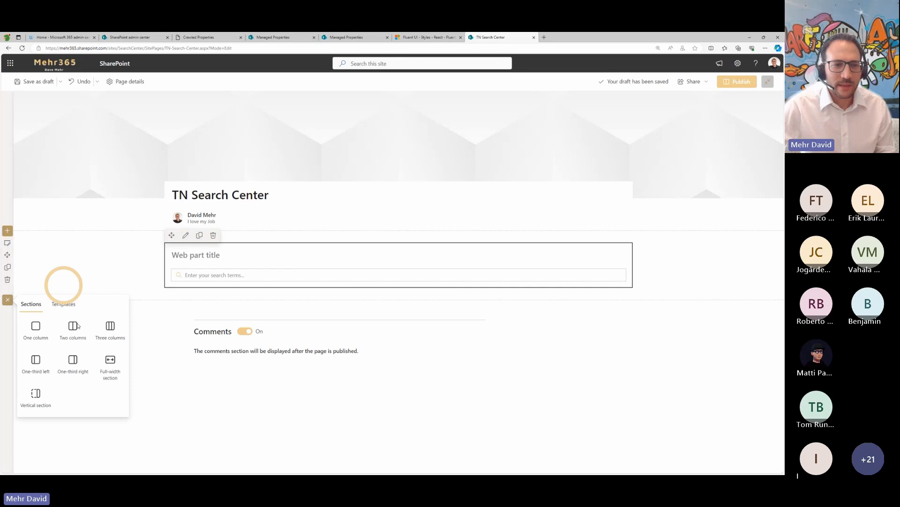
left_click(38, 331)
left_click(398, 306)
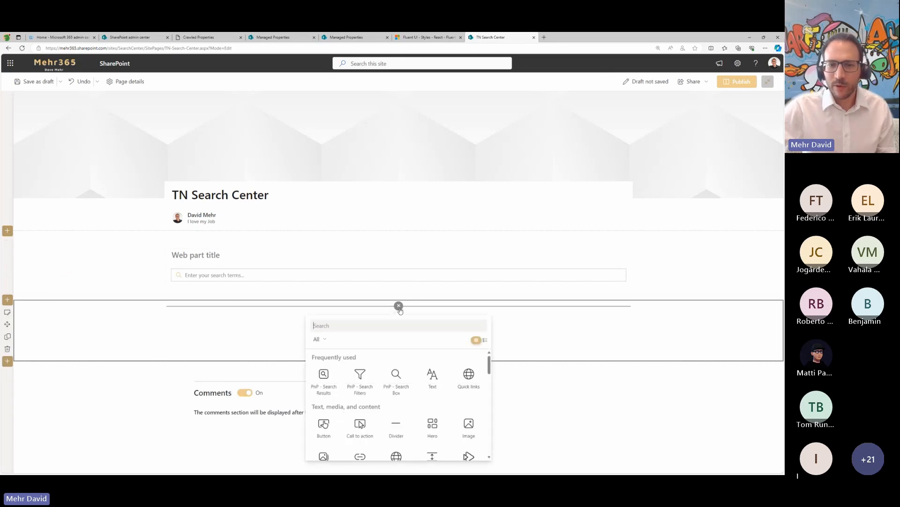
type("pnp")
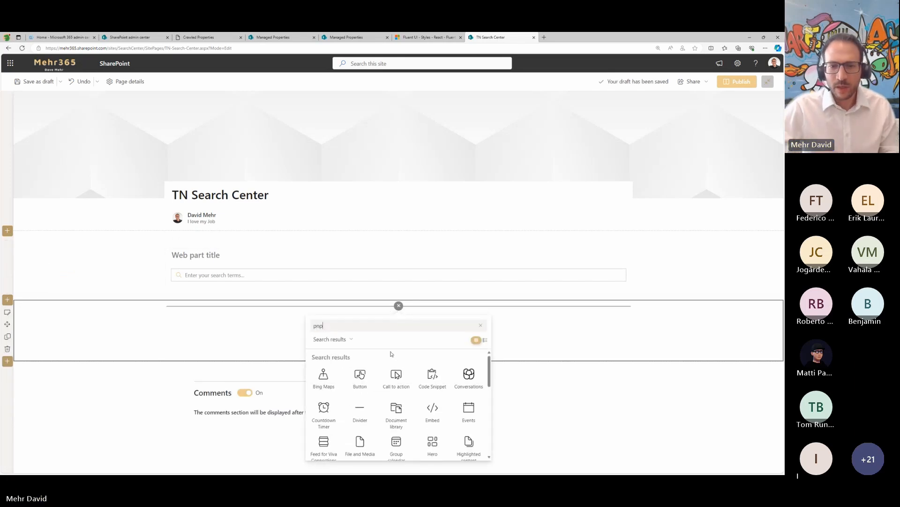
left_click(439, 386)
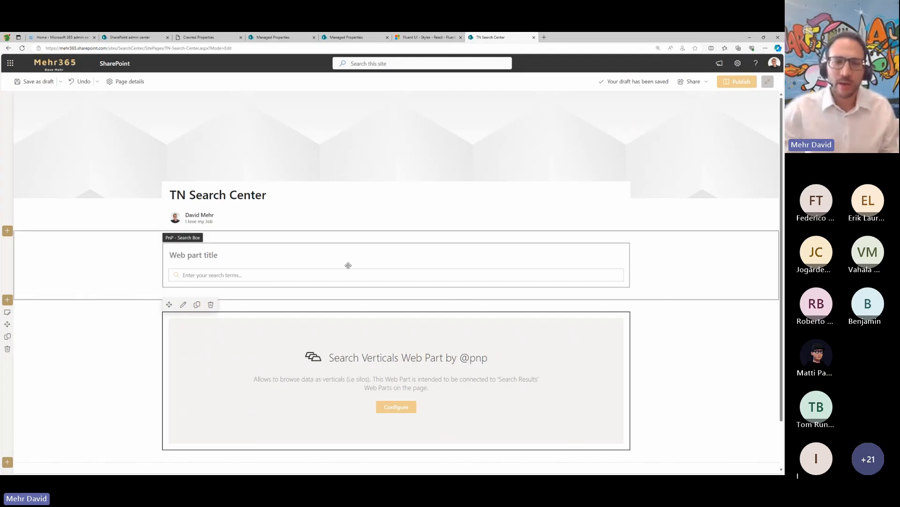
Step: Add another one-column section below the search verticals and insert a PnP - Search Results web part in it
scroll(330, 269, "down", 1)
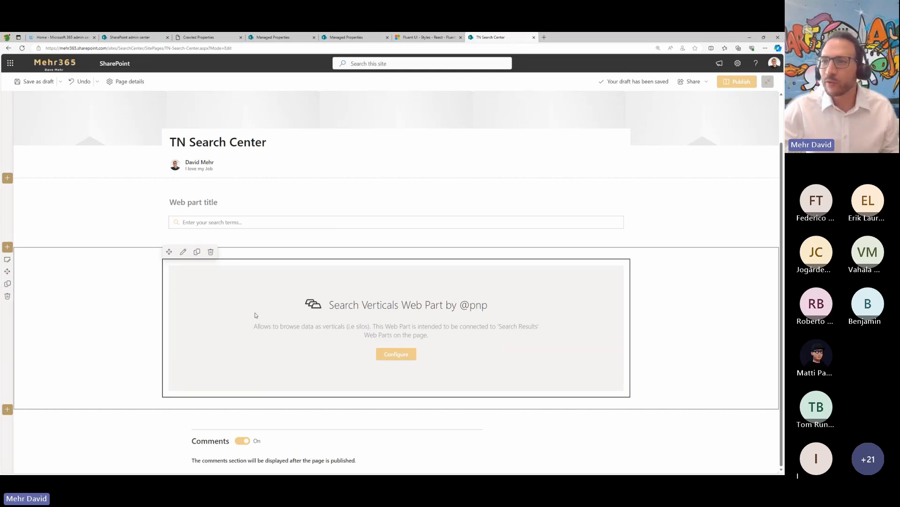
left_click(7, 411)
left_click(36, 382)
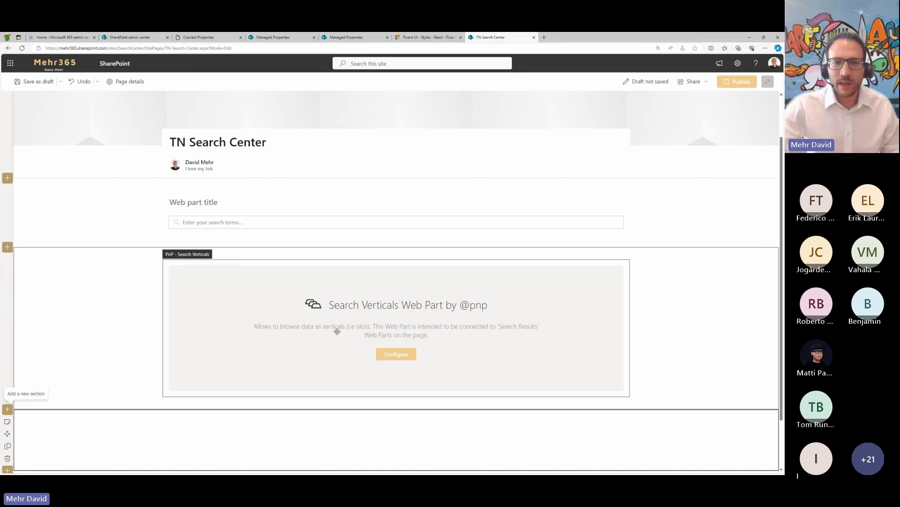
scroll(337, 331, "down", 2)
left_click(396, 354)
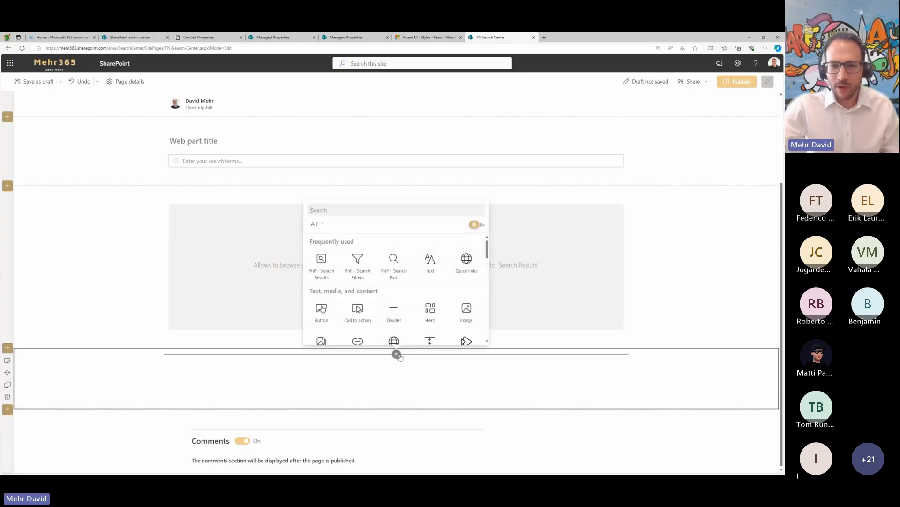
left_click(320, 264)
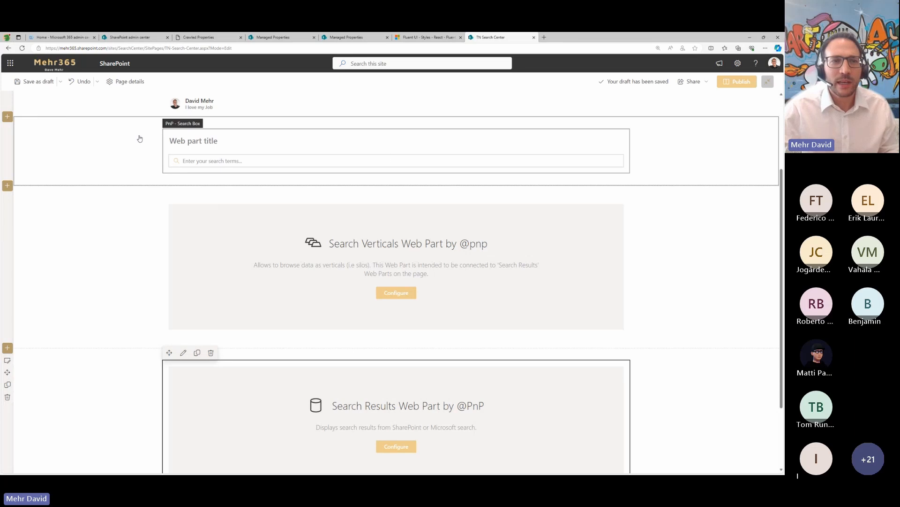
Step: Add a vertical section to the page and insert a PnP - Search Filters web part in it
left_click(7, 116)
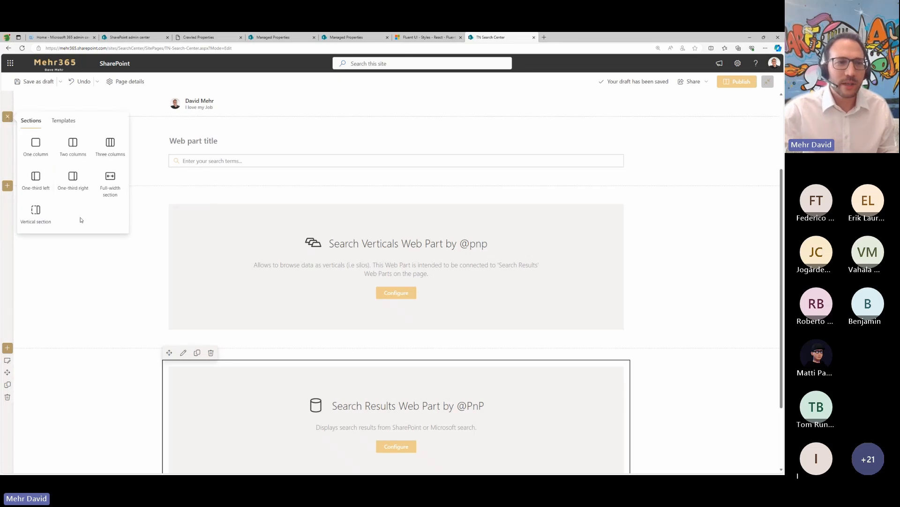
left_click(46, 211)
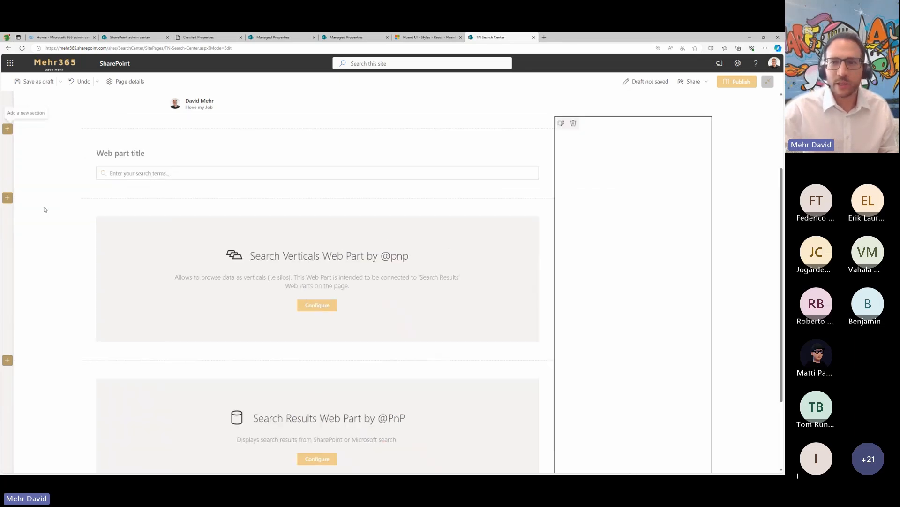
left_click(633, 136)
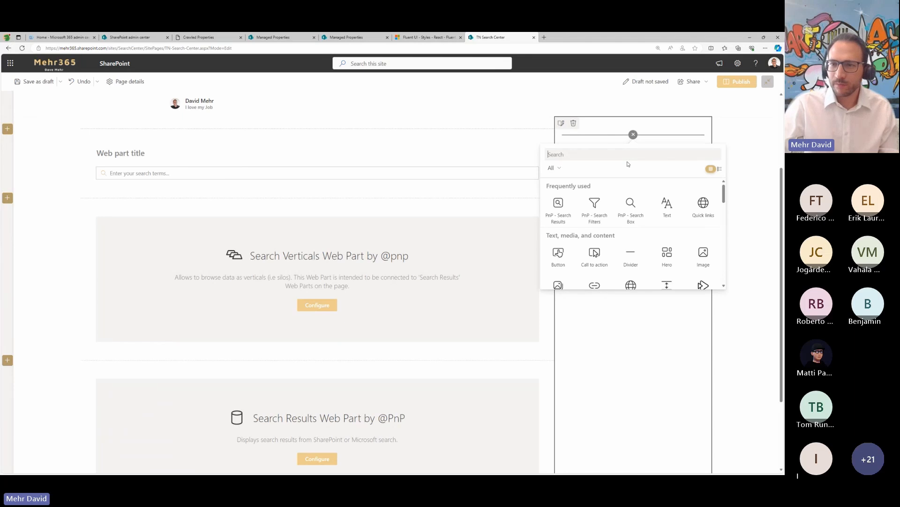
left_click(595, 206)
scroll(359, 241, "down", 2)
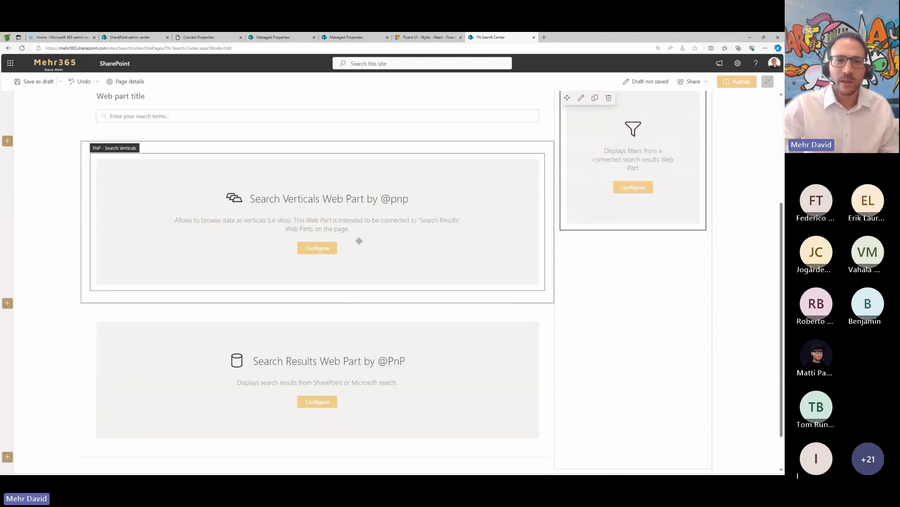
scroll(360, 238, "up", 2)
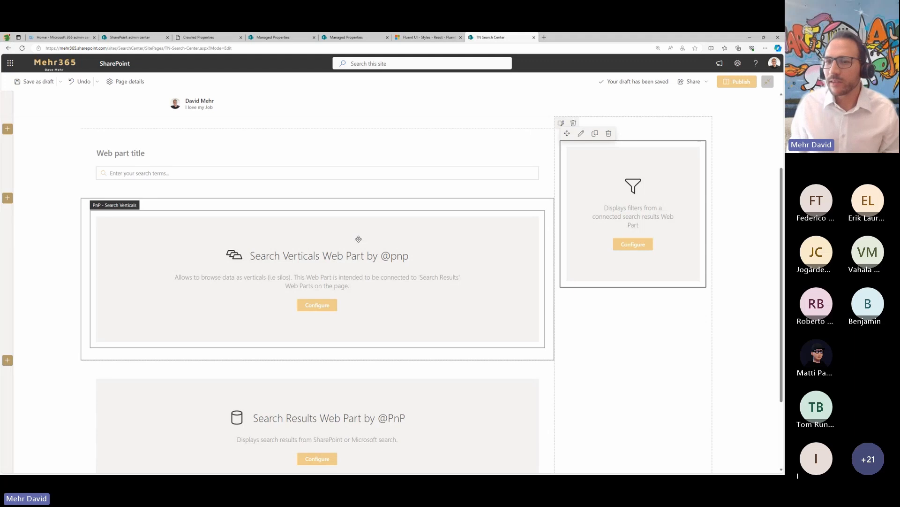
Step: Open the Search Box web part's settings and turn on "Reset query on clear"
left_click(300, 159)
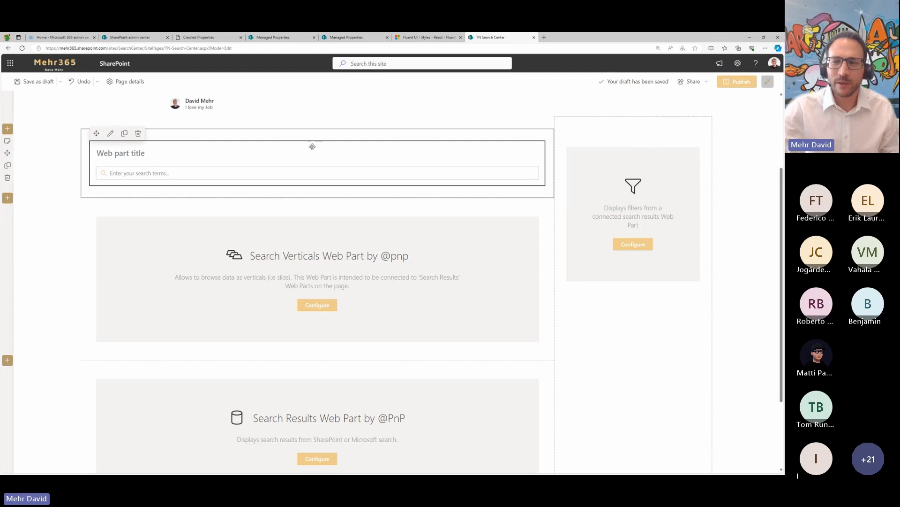
left_click(110, 133)
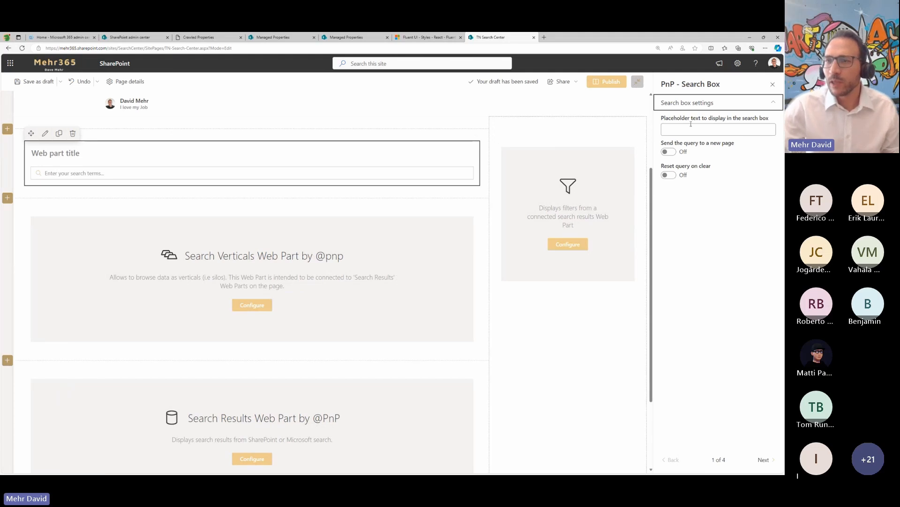
left_click(670, 176)
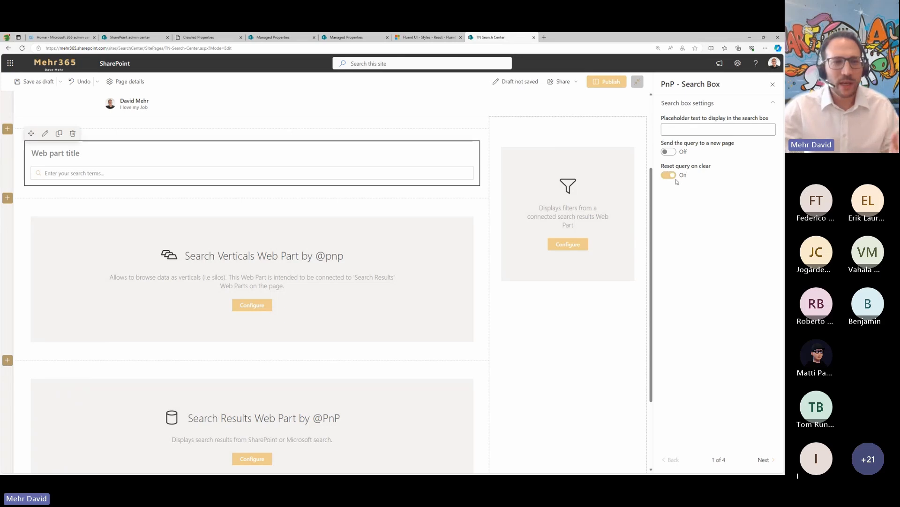
Step: Enable query suggestions for the search box and save SharePoint Static search suggestions as an enabled provider
left_click(765, 460)
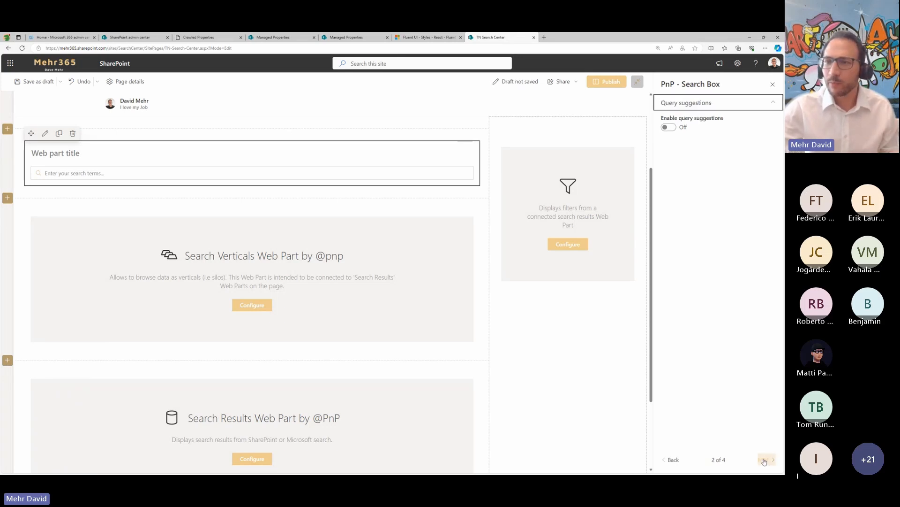
left_click(671, 127)
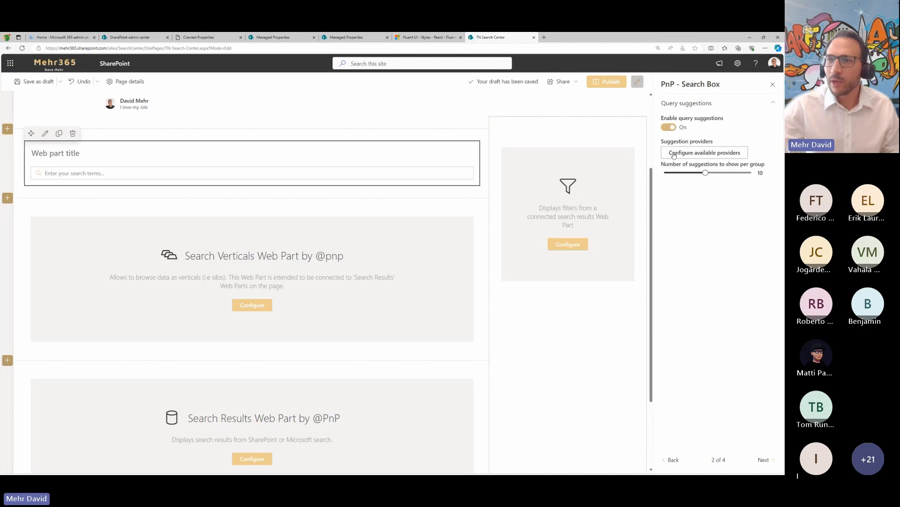
left_click(683, 153)
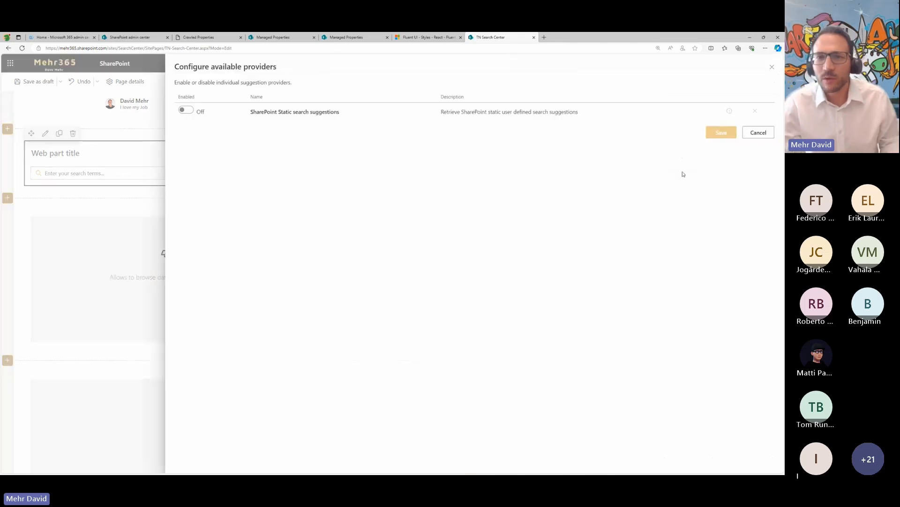
left_click(186, 111)
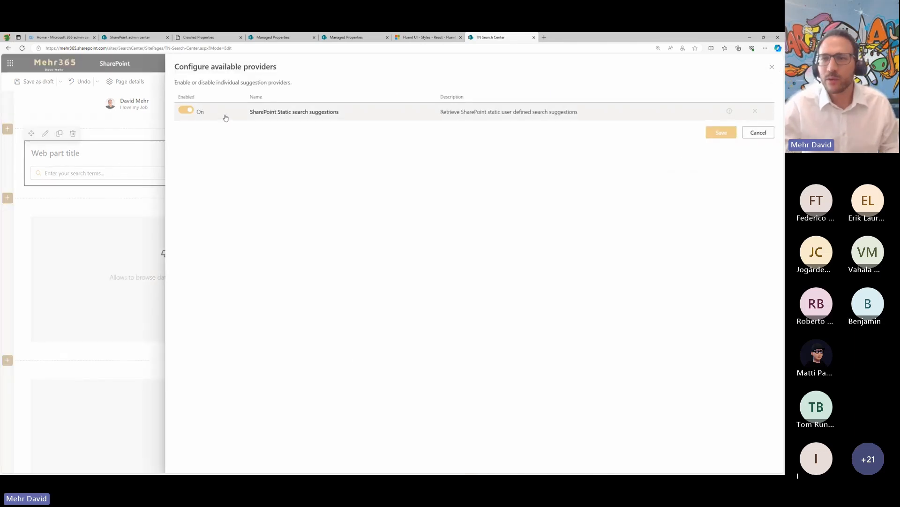
left_click(720, 132)
left_click(762, 460)
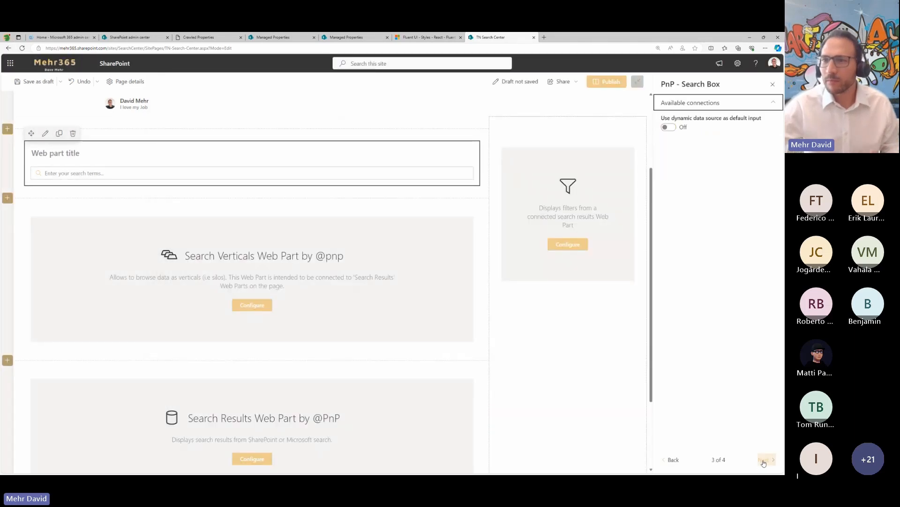
Step: Open the Search Results web part's settings and choose SharePoint Search as its data source
left_click(673, 460)
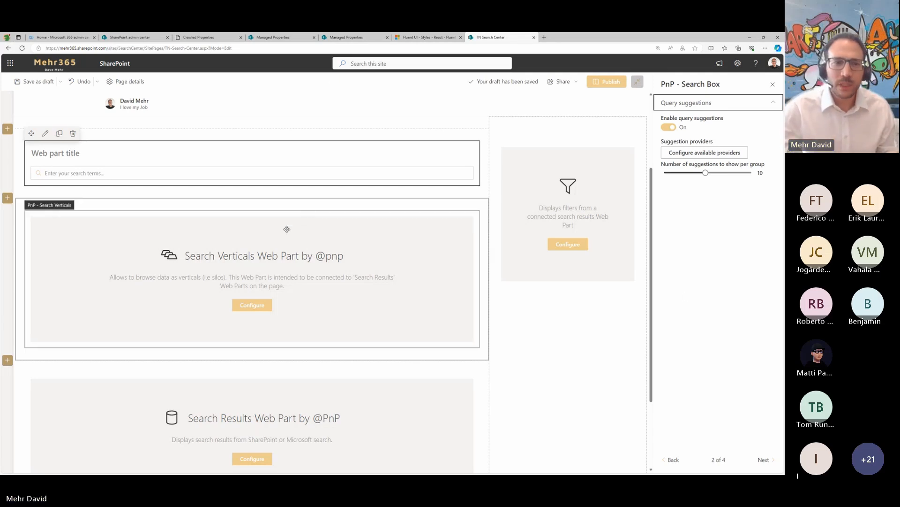
left_click(290, 230)
scroll(289, 231, "down", 1)
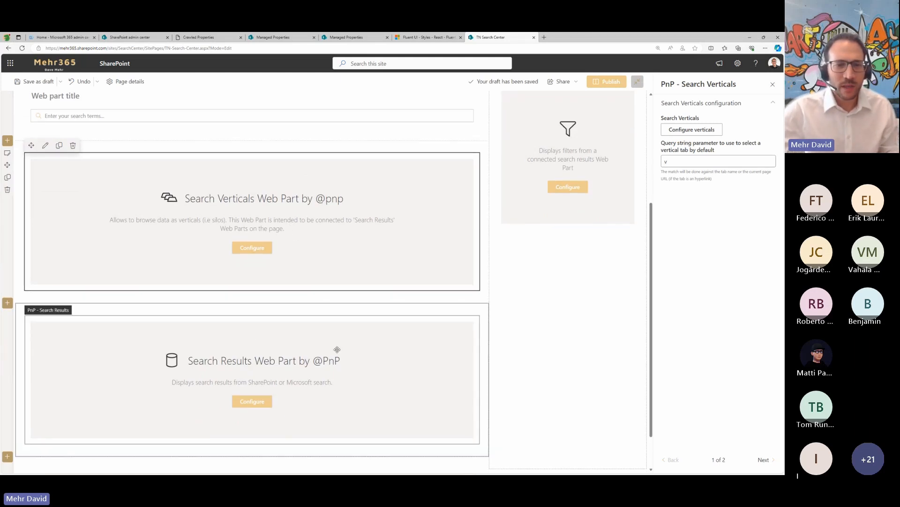
left_click(252, 334)
scroll(215, 335, "down", 1)
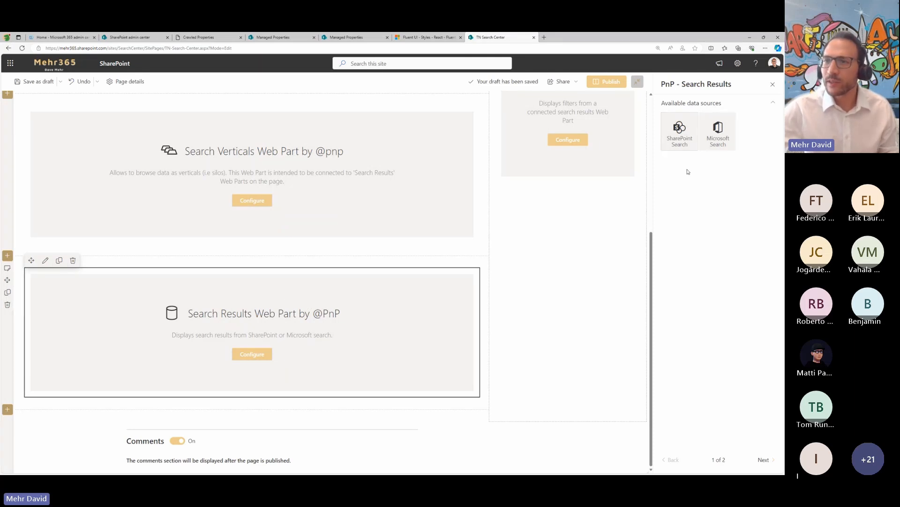
left_click(682, 135)
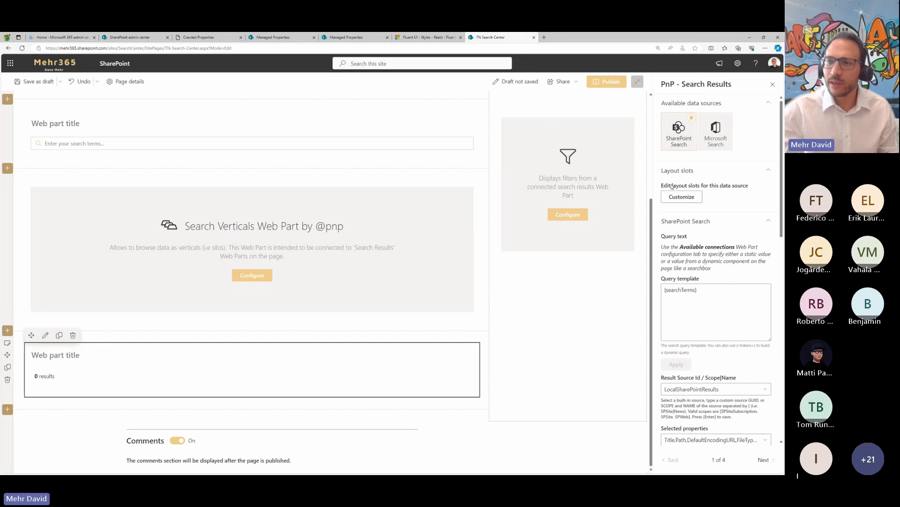
Step: Change the Search Results query template to "{searchTerms} *" and apply it
left_click(730, 306)
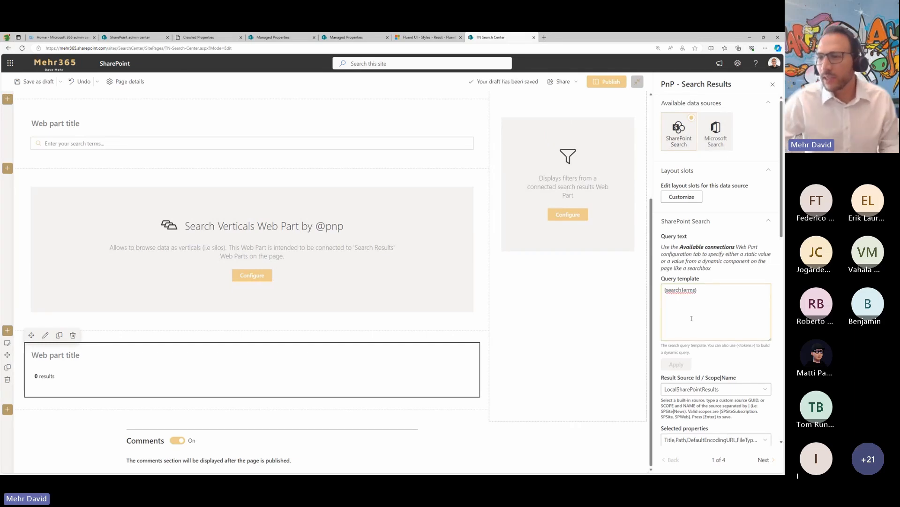
scroll(703, 308, "down", 3)
scroll(703, 307, "down", 4)
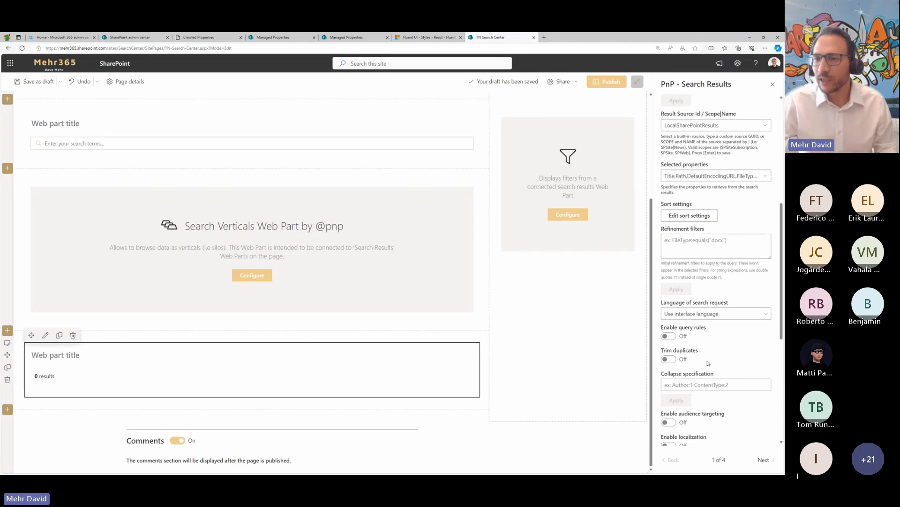
scroll(724, 316, "down", 4)
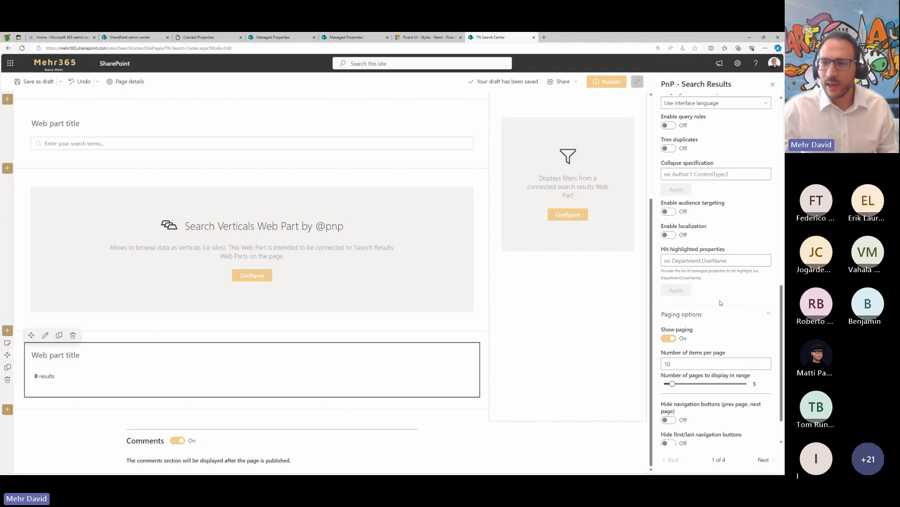
scroll(723, 303, "up", 5)
scroll(721, 303, "up", 4)
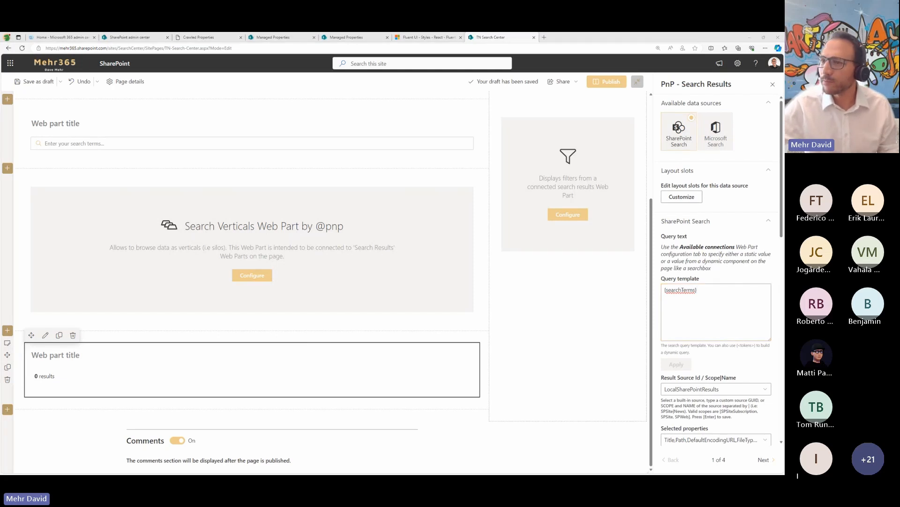
left_click(727, 289)
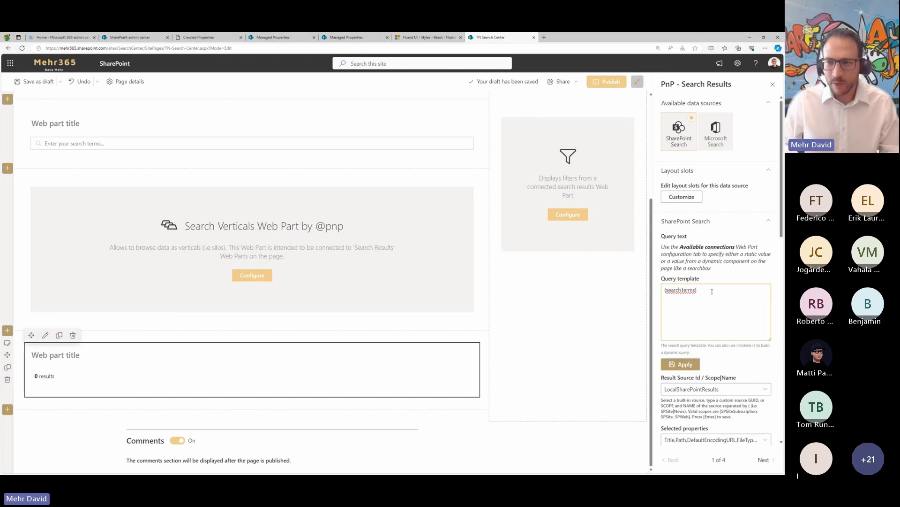
left_click(688, 362)
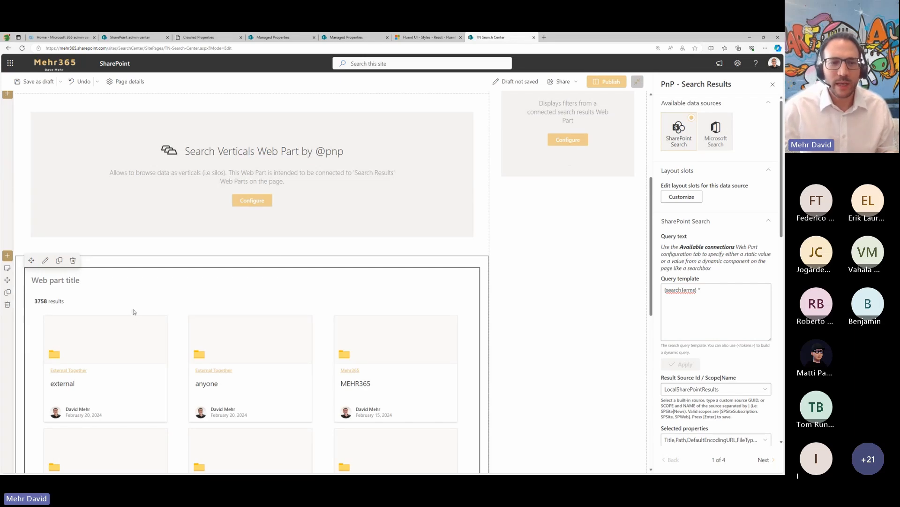
Step: Switch the Search Results web part's layout to Details List
scroll(136, 314, "down", 3)
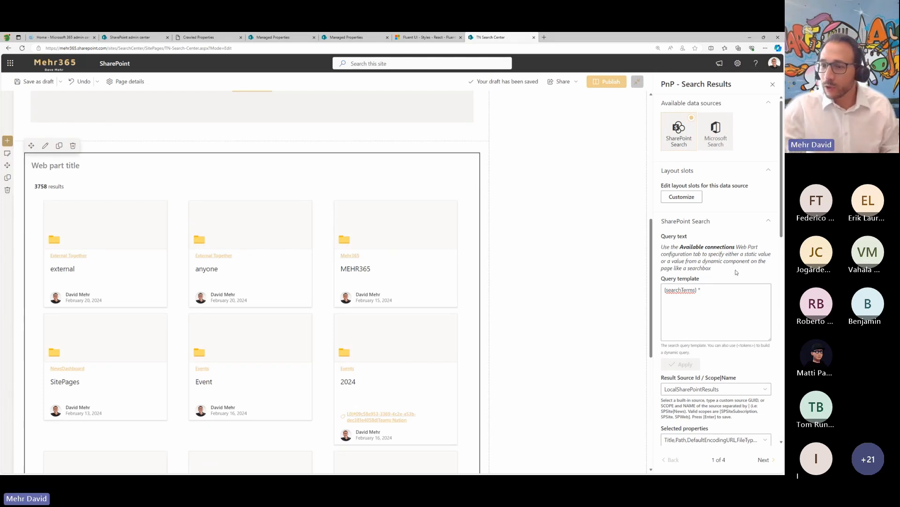
scroll(712, 321, "down", 3)
left_click(765, 461)
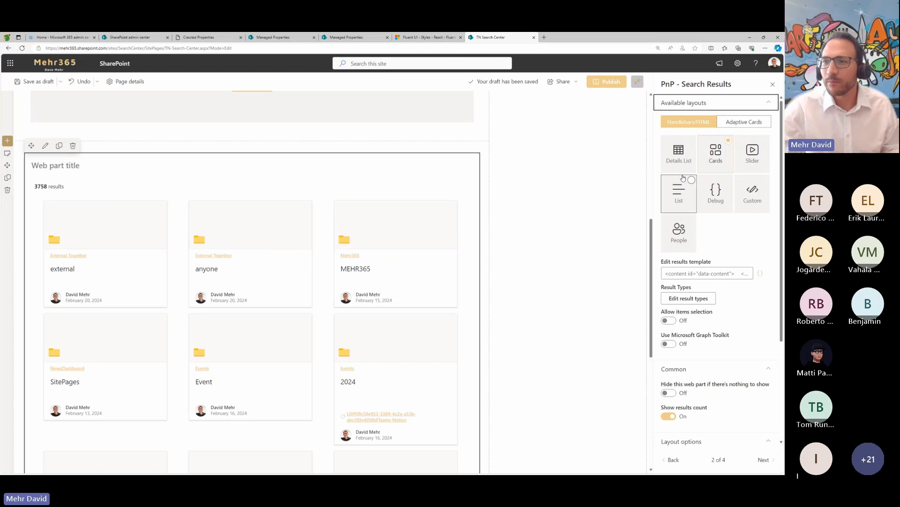
left_click(679, 151)
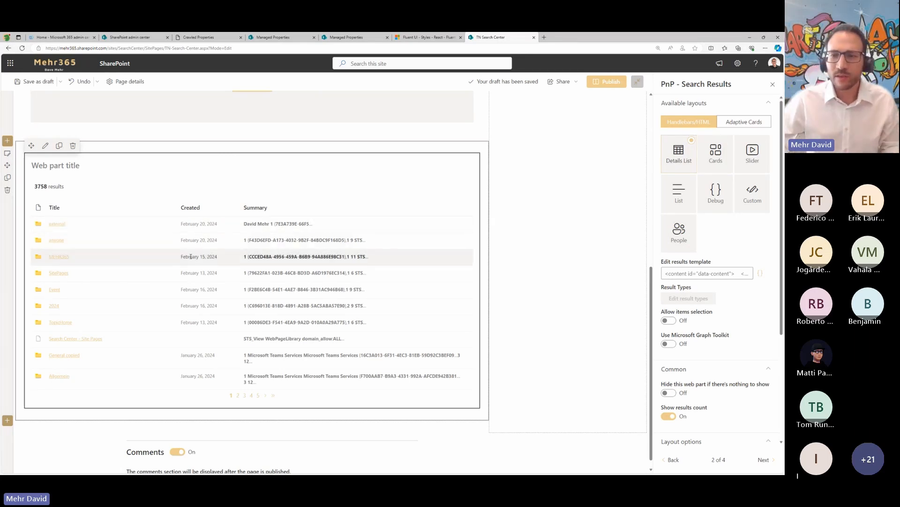
Step: Set the number of items per page to 50 in the Search Results paging options
scroll(716, 265, "down", 3)
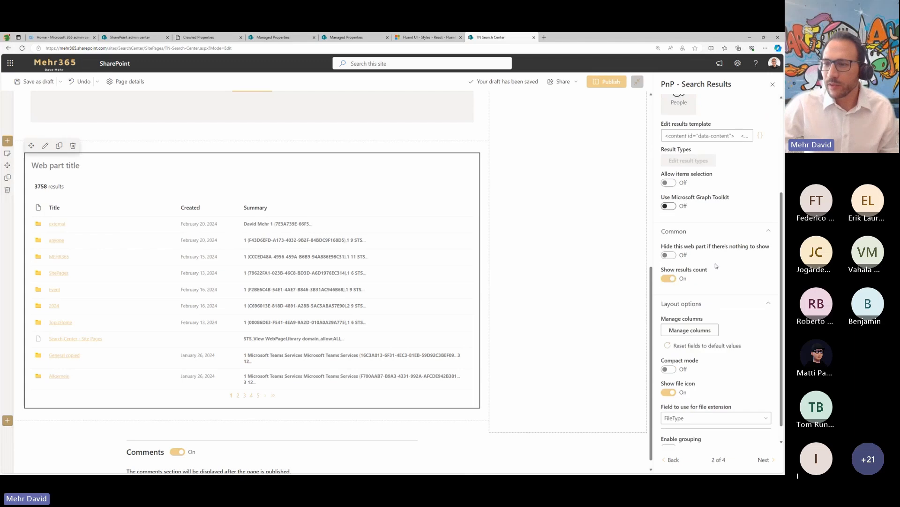
scroll(716, 266, "down", 1)
left_click(671, 460)
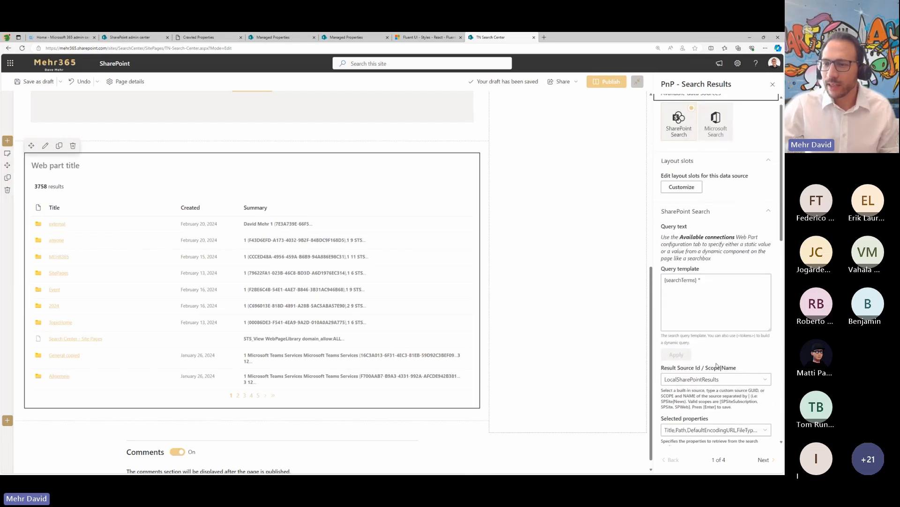
scroll(716, 366, "down", 10)
left_click_drag(672, 320, 654, 327)
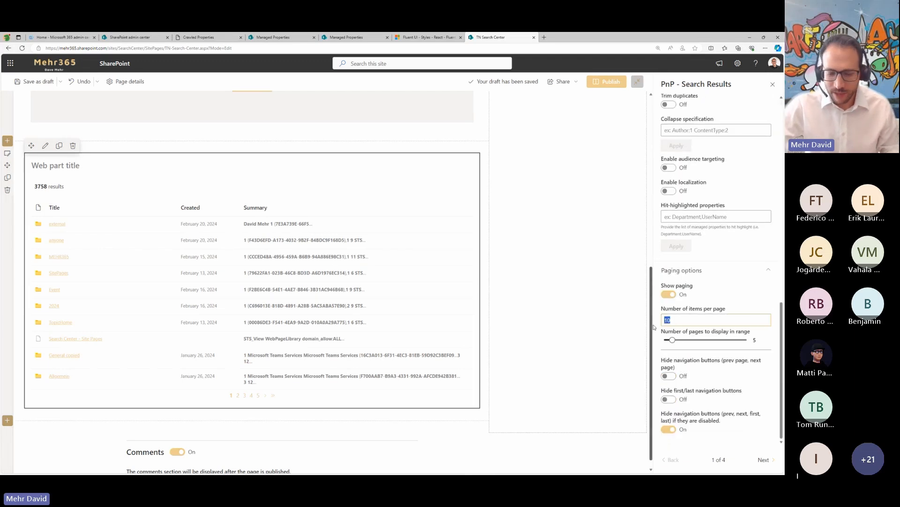
type("50")
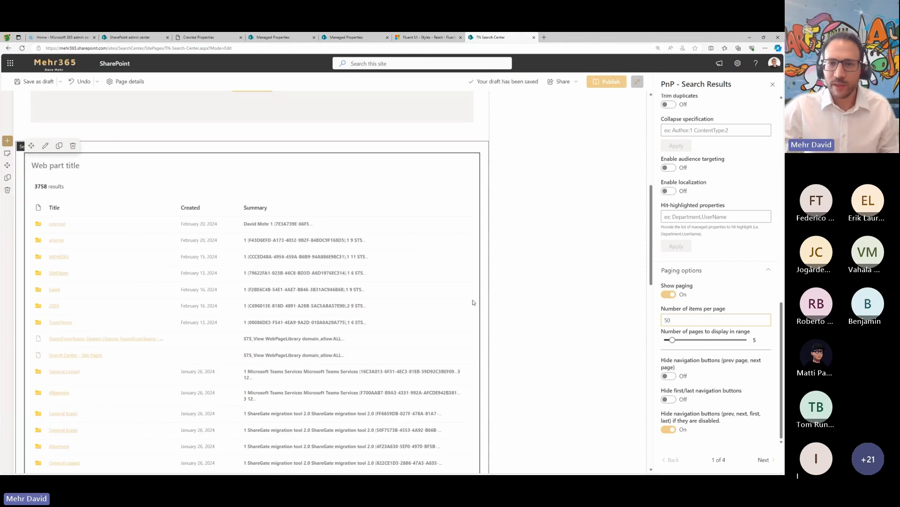
scroll(368, 284, "up", 5)
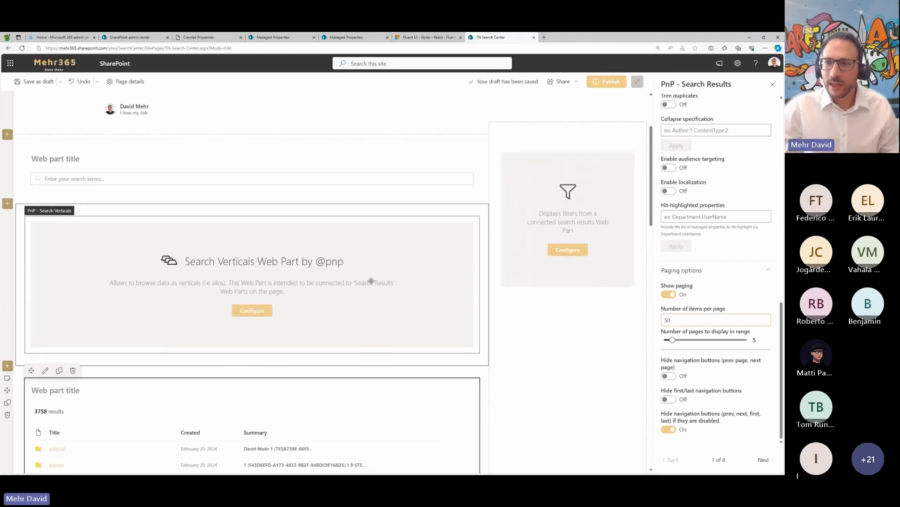
Step: Enable input query text for the search results and connect it dynamically to the PnP - Search Box's Search query property
left_click(766, 461)
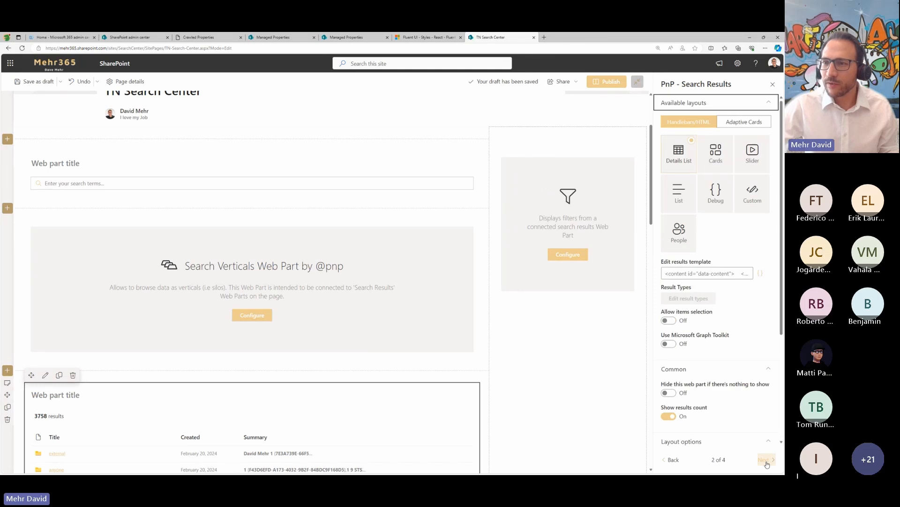
left_click(766, 461)
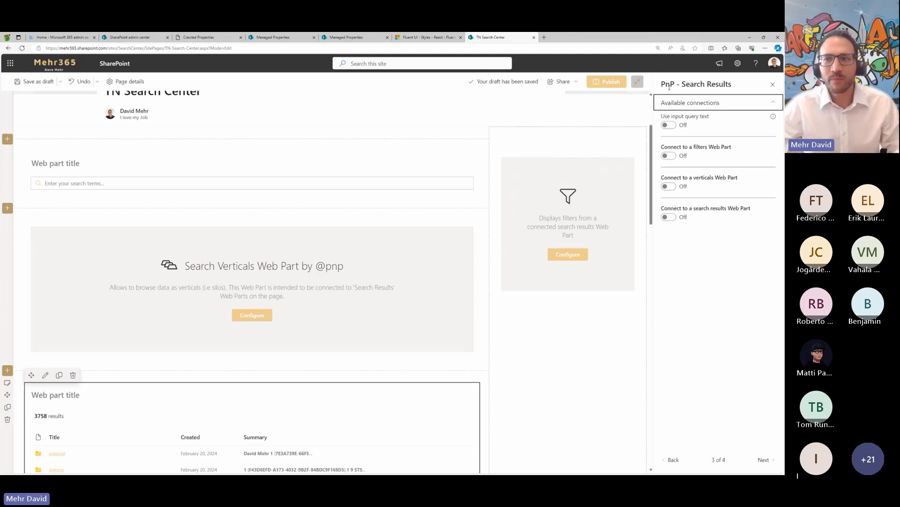
left_click(674, 128)
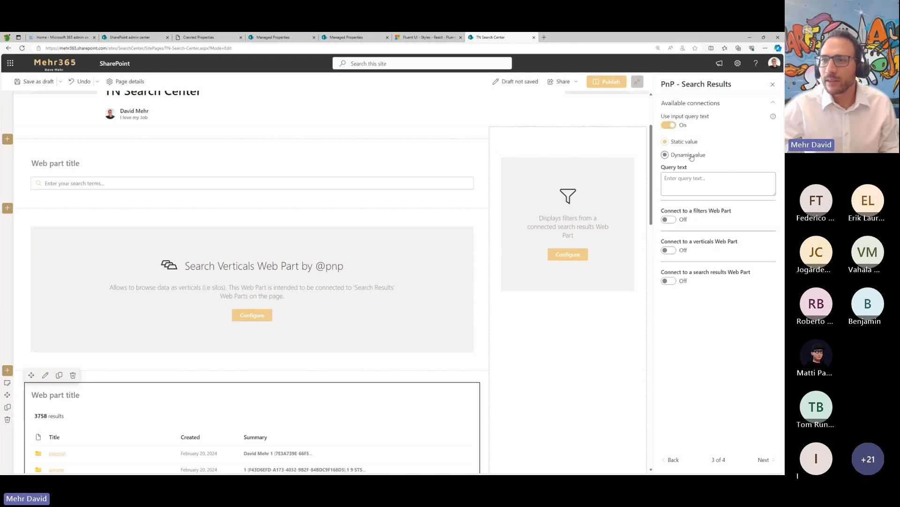
left_click(691, 156)
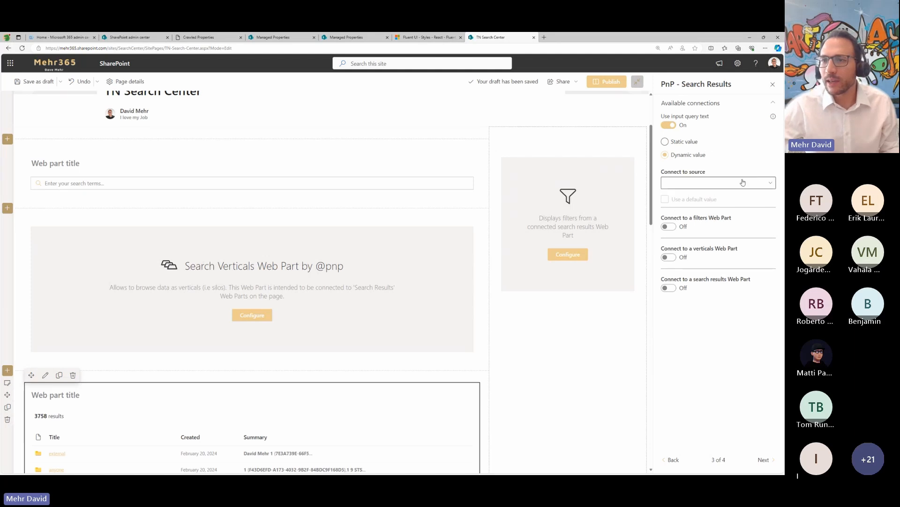
left_click(722, 188)
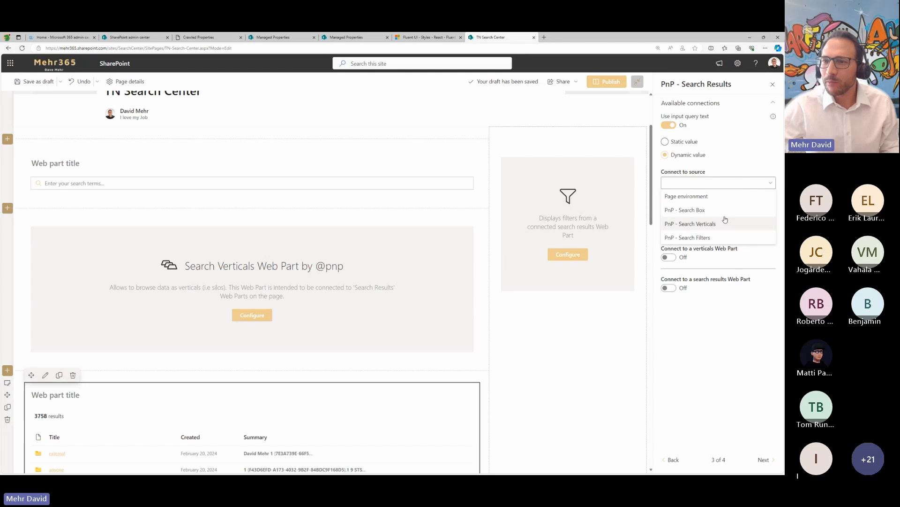
left_click(678, 216)
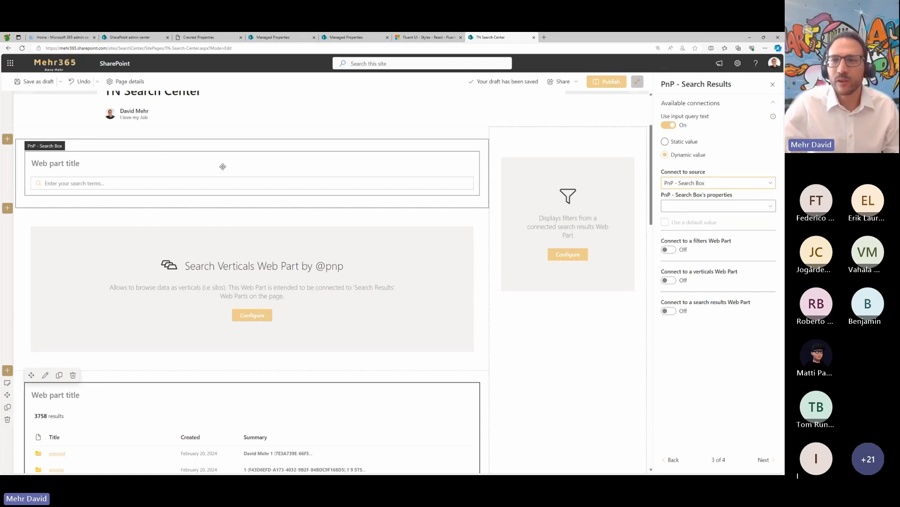
left_click(708, 205)
left_click(688, 220)
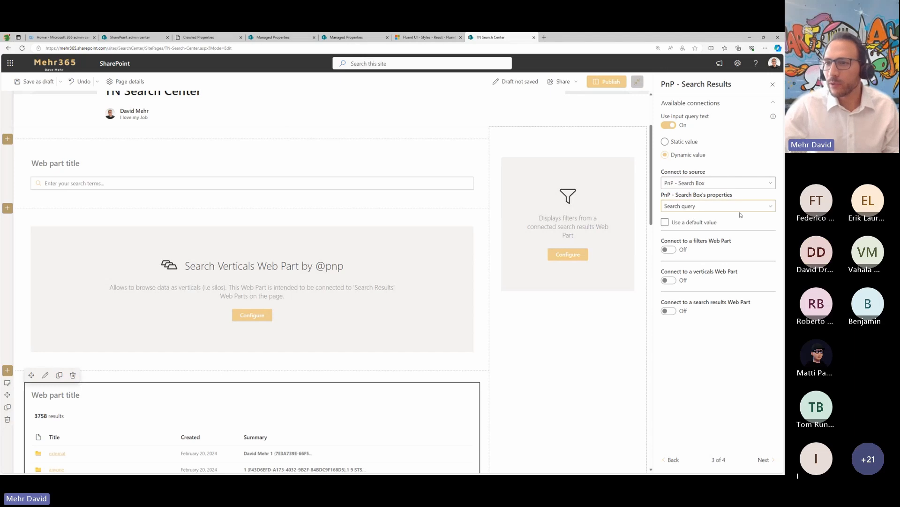
Step: Turn on a default value for the connected query text and set it to "*"
left_click(710, 224)
left_click(712, 253)
type("*")
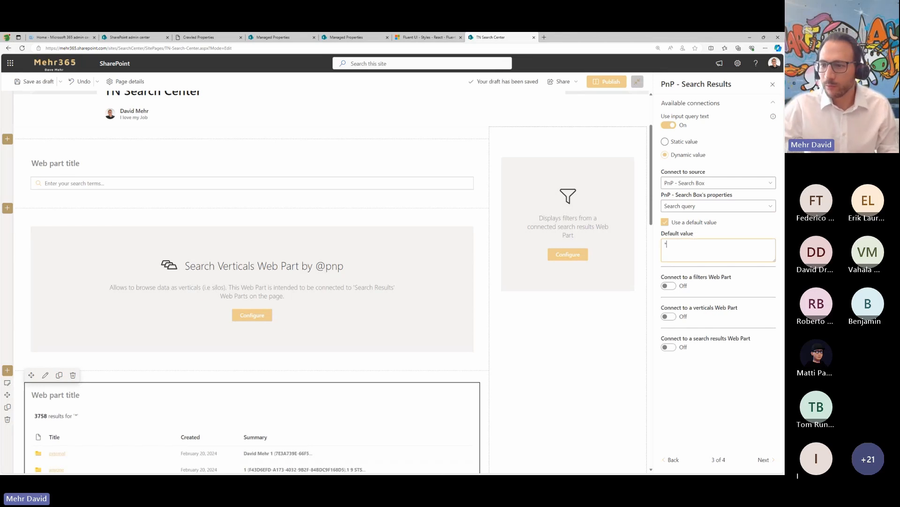
Step: Publish the TN Search Center page and dismiss the page promotion suggestions
left_click(765, 459)
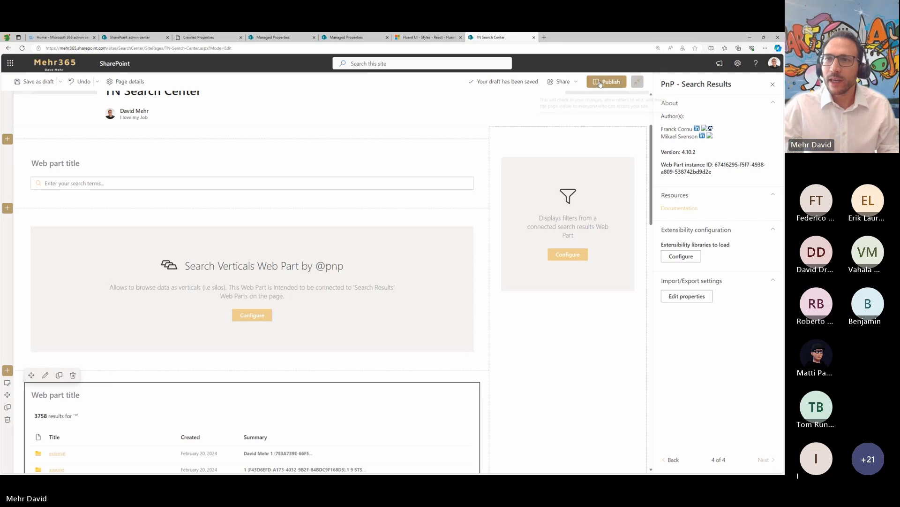
left_click(596, 83)
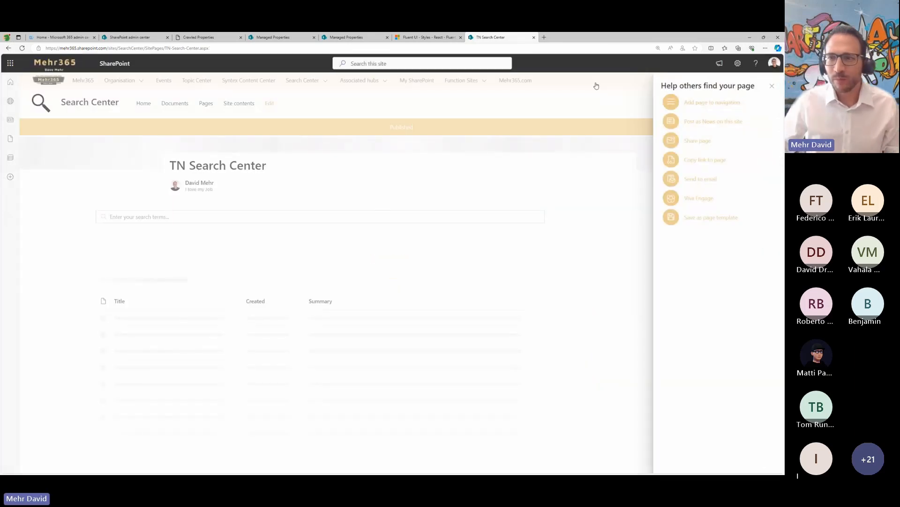
left_click(772, 85)
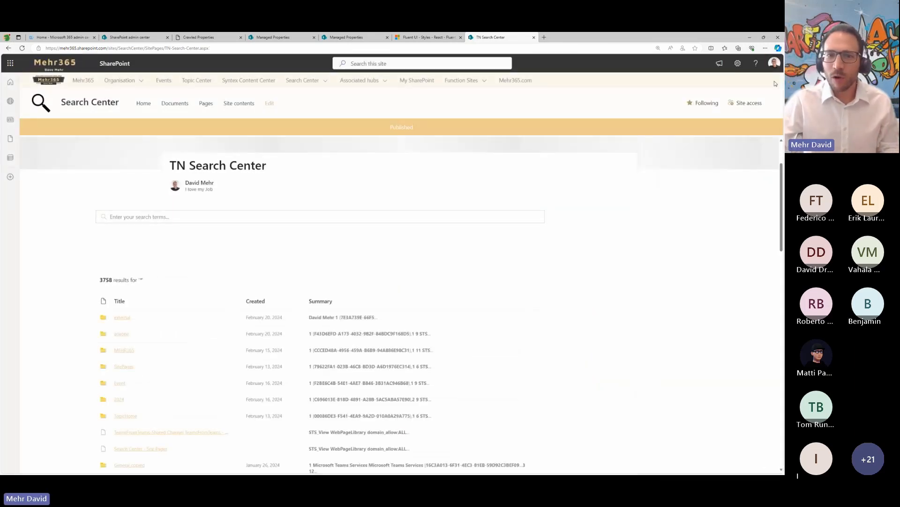
Step: Search the published page for "nation" and look through the results list
left_click(270, 215)
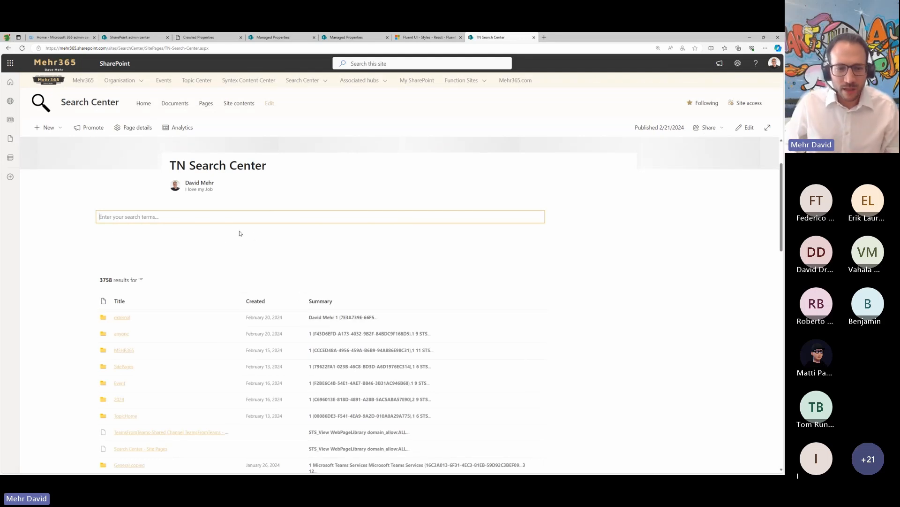
type("ration")
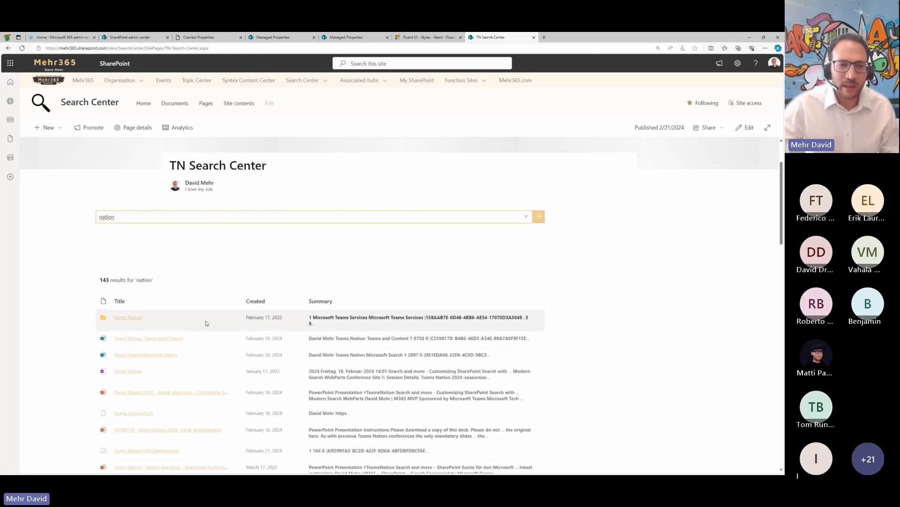
scroll(220, 329, "down", 1)
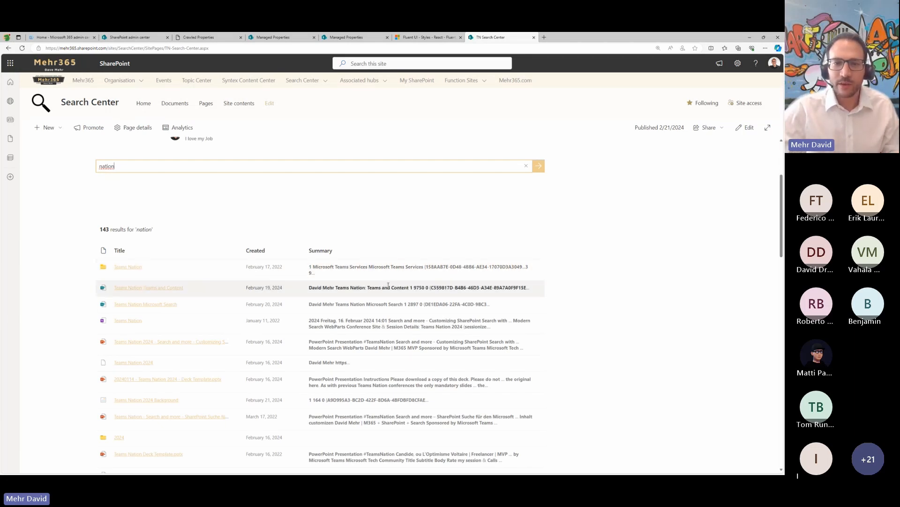
scroll(359, 284, "down", 7)
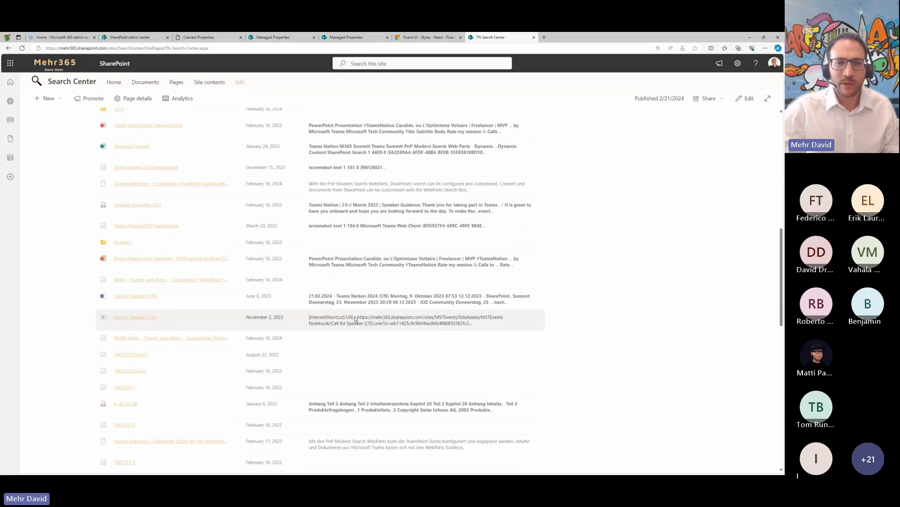
scroll(351, 326, "up", 10)
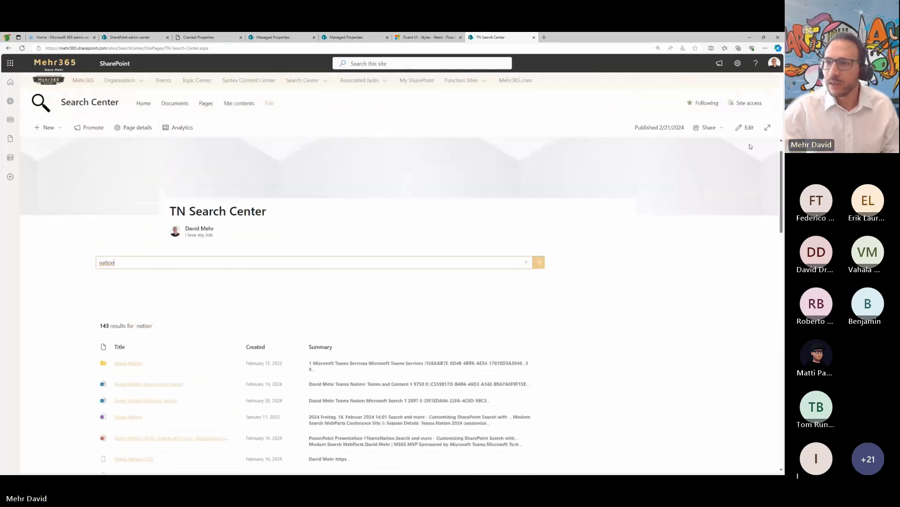
Step: Reopen the TN Search Center page for editing
left_click(747, 98)
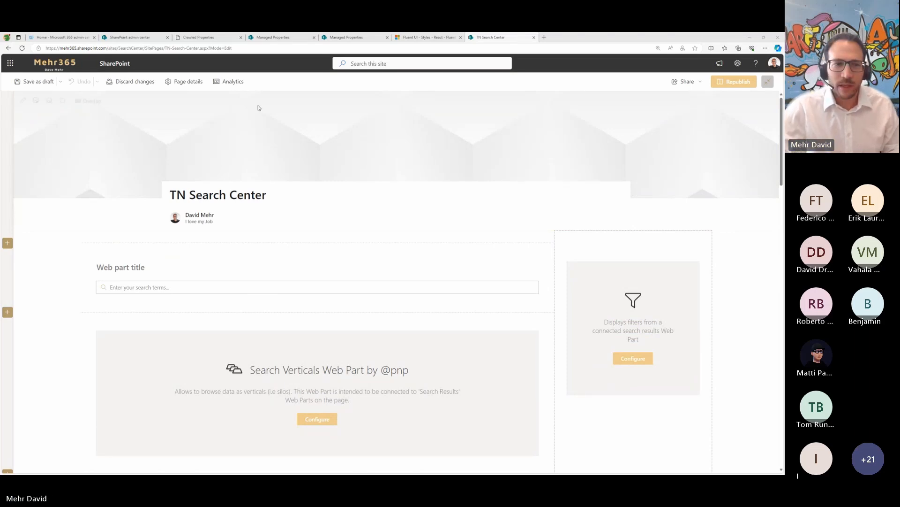
Step: Open the vertical configuration of the PnP Search Verticals web part and name a new vertical tab "All"
scroll(276, 329, "down", 1)
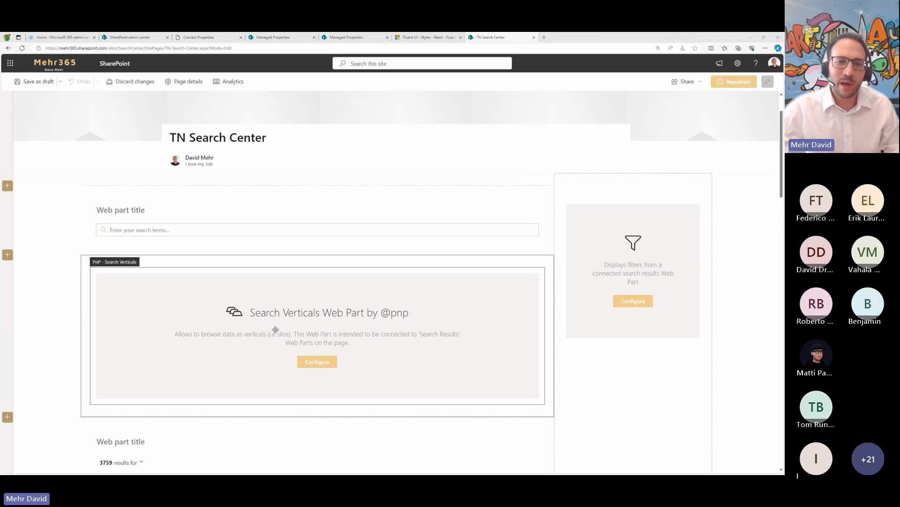
left_click(264, 292)
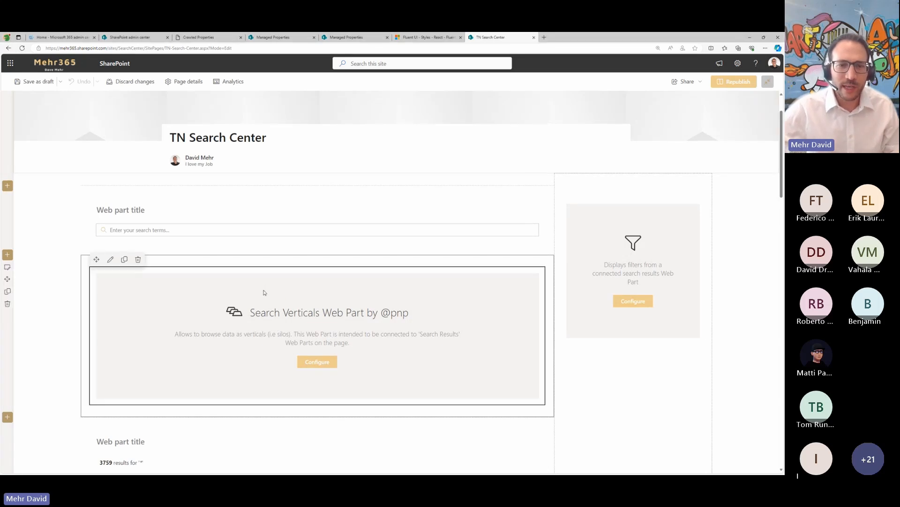
left_click(110, 259)
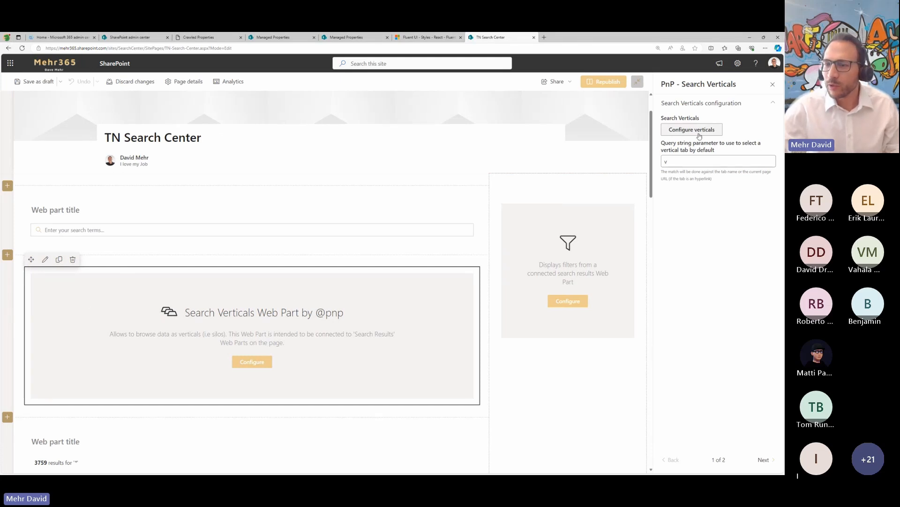
left_click(767, 460)
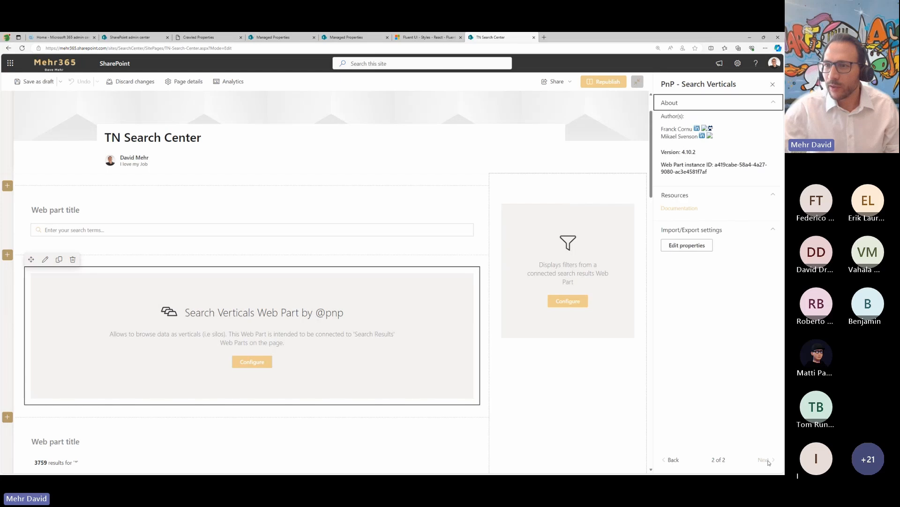
left_click(671, 460)
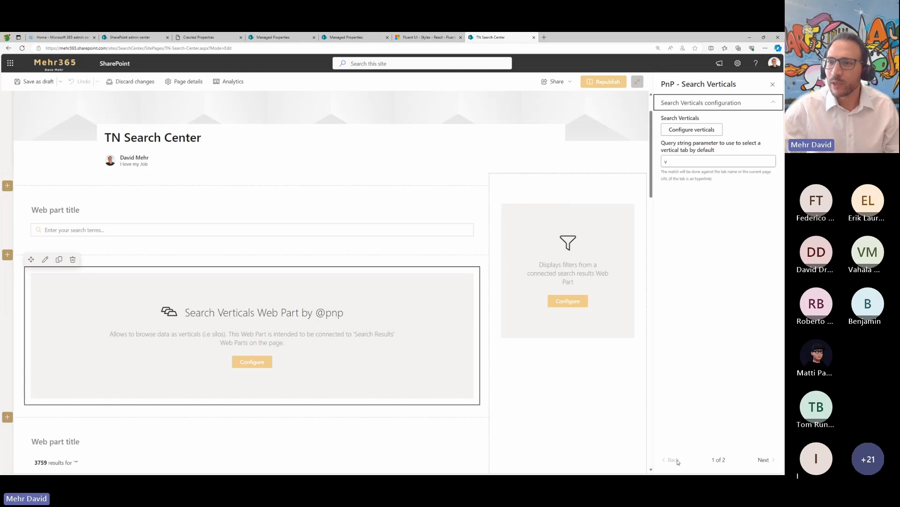
left_click(685, 131)
left_click(229, 112)
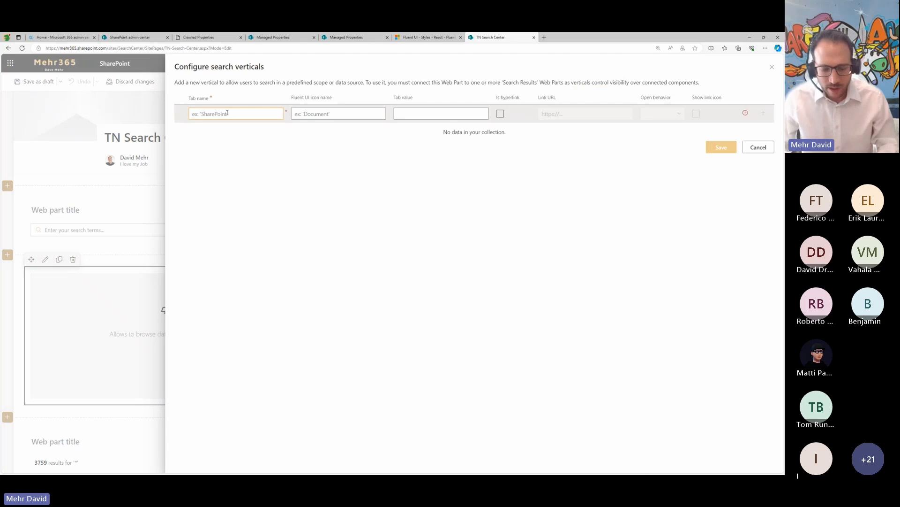
type("All")
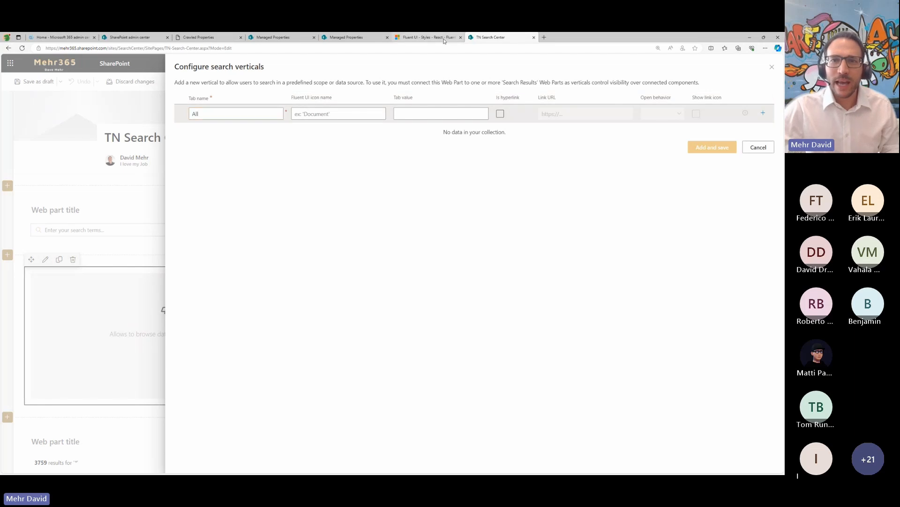
Step: Switch to the Fluent UI Icons page and search the available icons for "world"
left_click(428, 37)
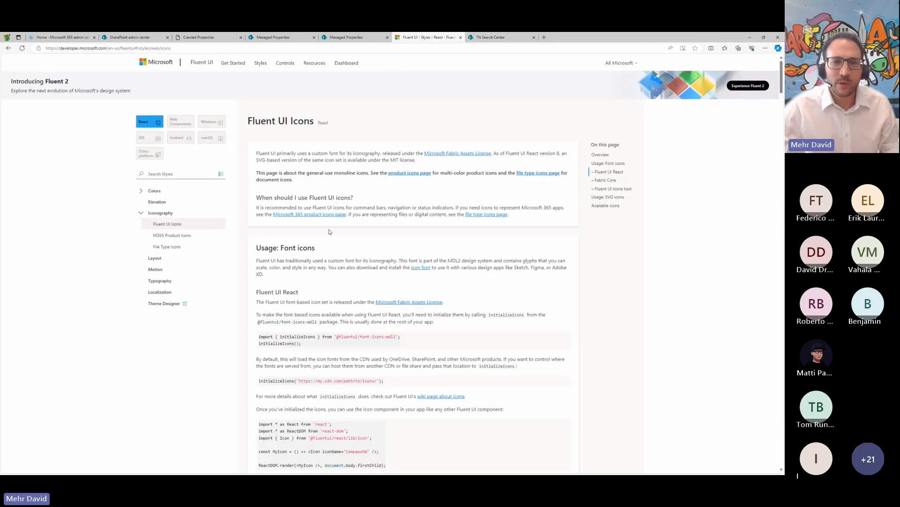
scroll(333, 220, "down", 3)
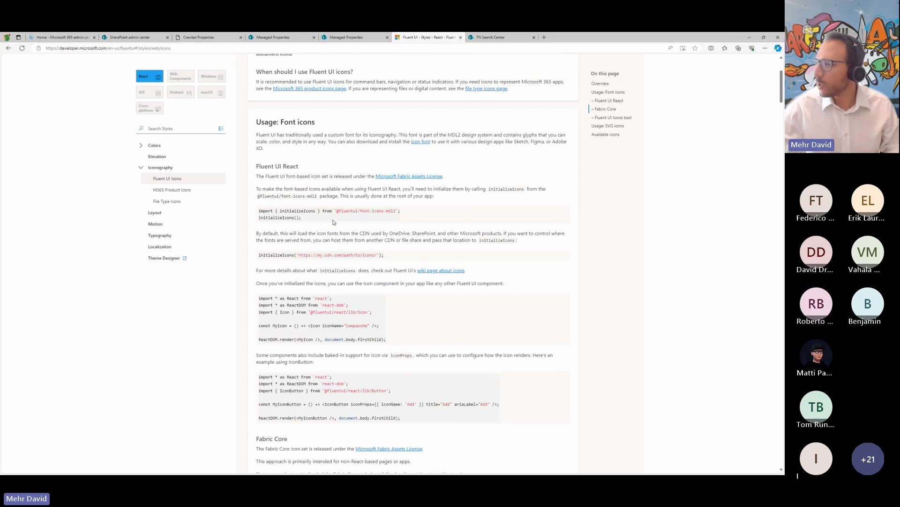
scroll(360, 234, "down", 15)
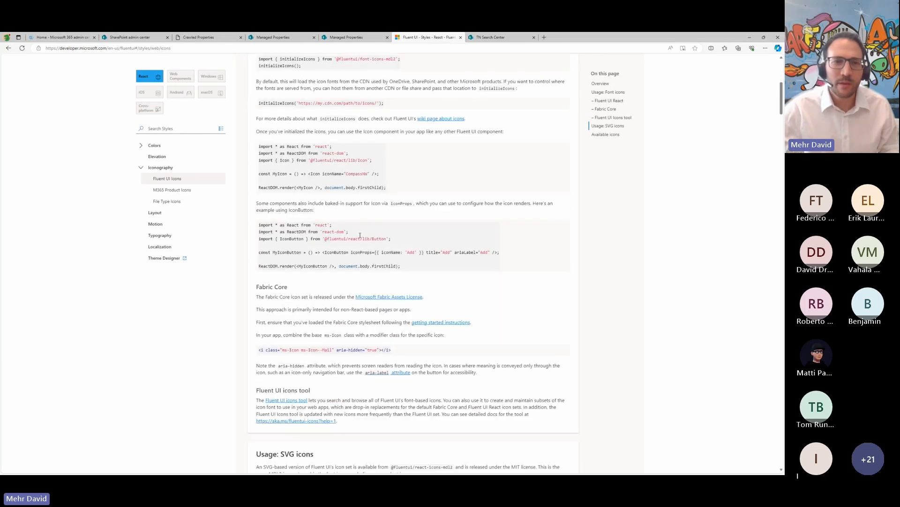
scroll(395, 231, "down", 3)
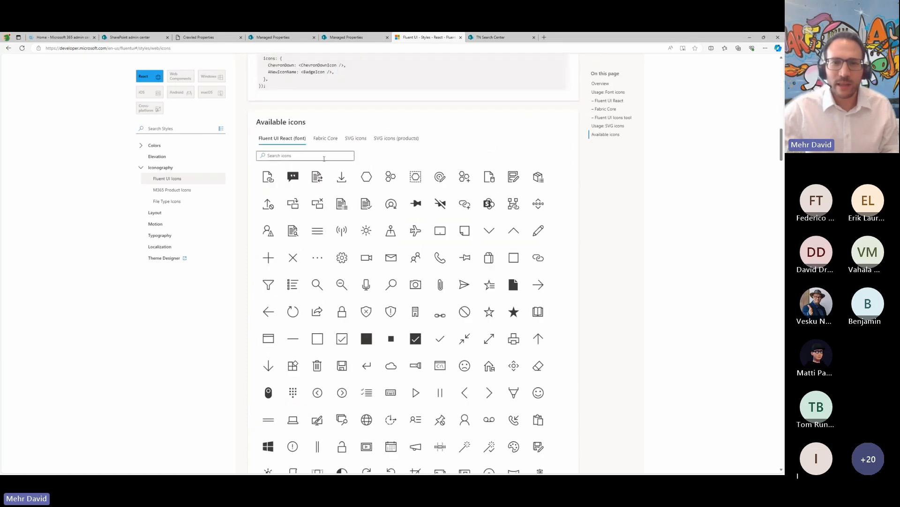
left_click(324, 156)
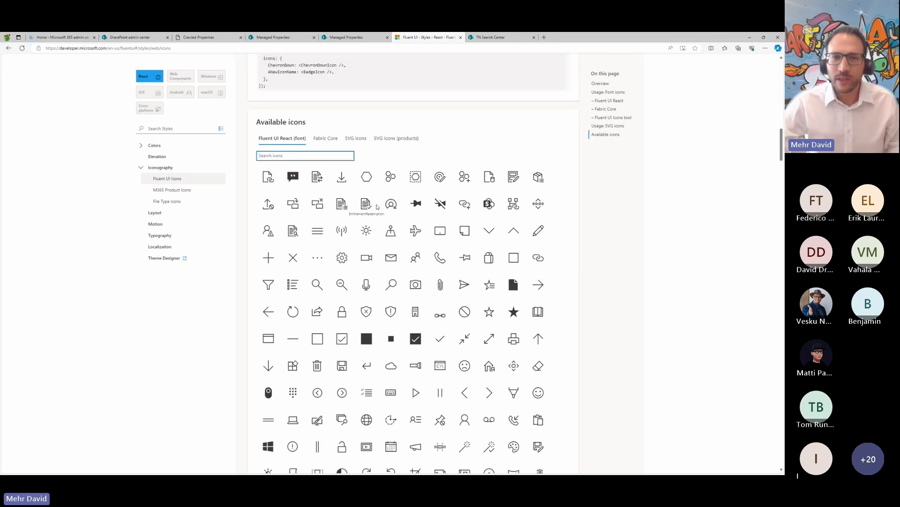
scroll(407, 265, "down", 4)
scroll(407, 265, "up", 3)
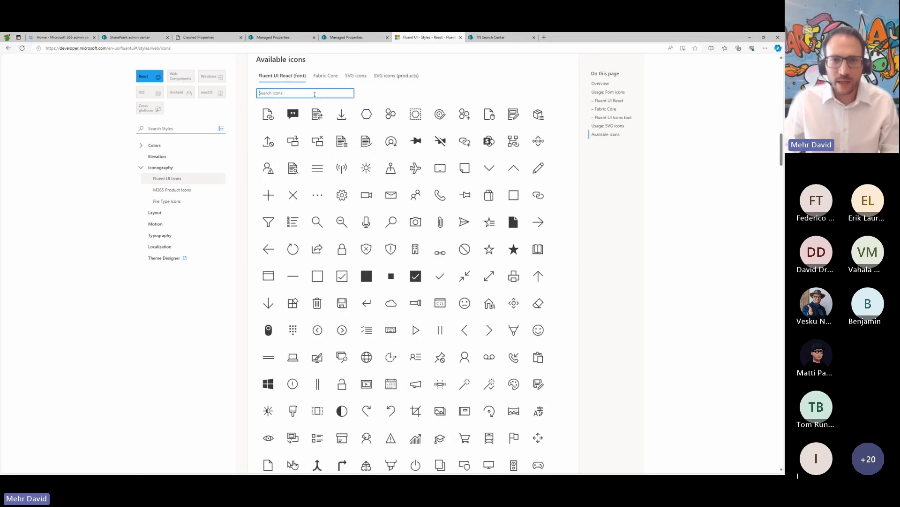
type("world")
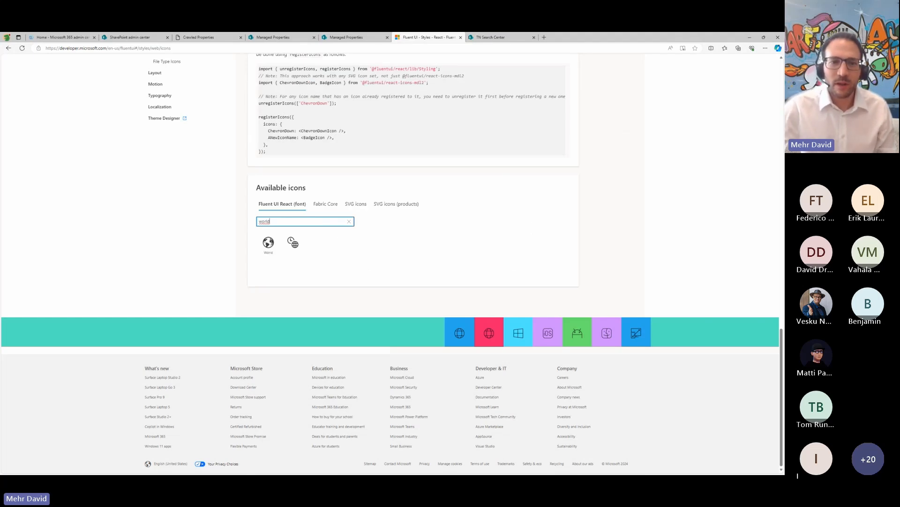
Step: Back on the TN Search Center page, give the "All" vertical the icon name "World" and tab value "All", and save it
left_click(497, 37)
left_click(343, 117)
type("World")
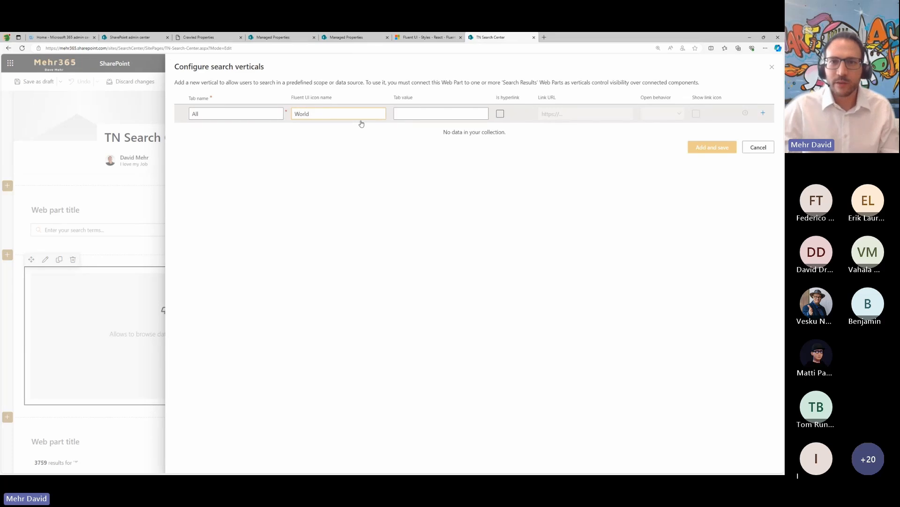
left_click(421, 115)
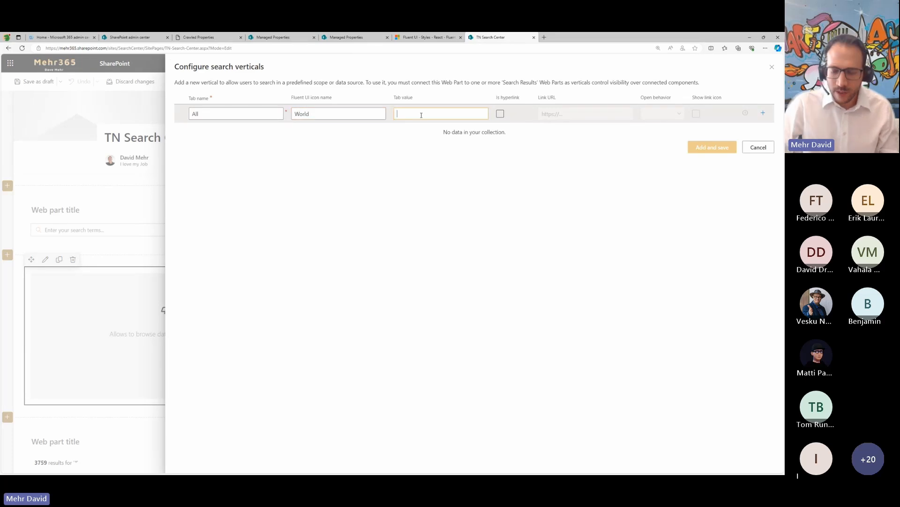
type("All")
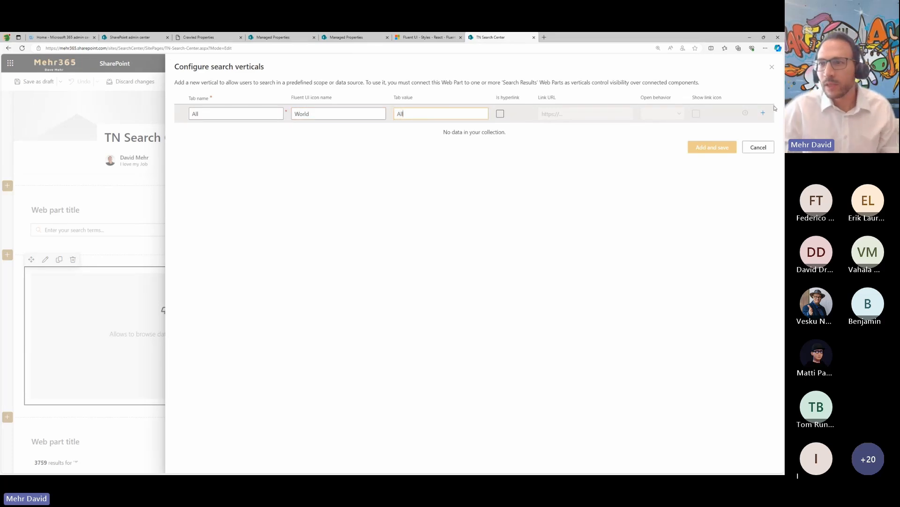
left_click(713, 147)
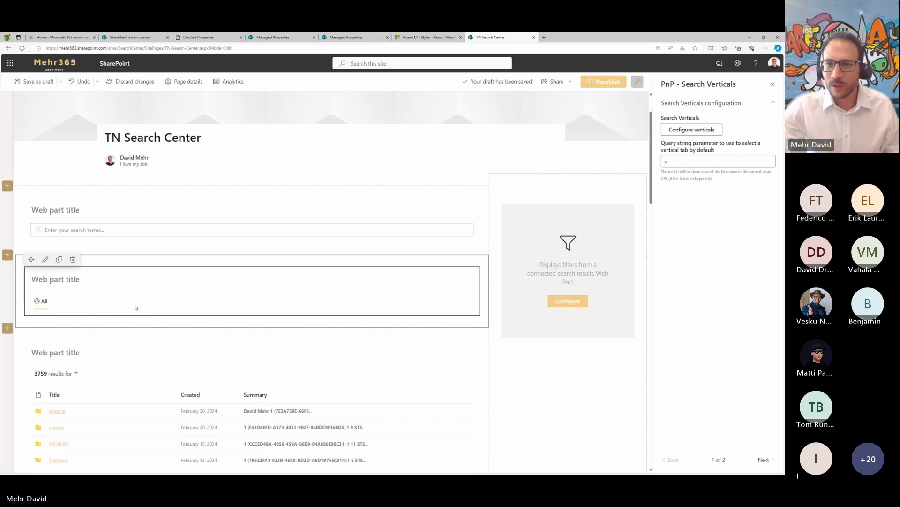
left_click(205, 209)
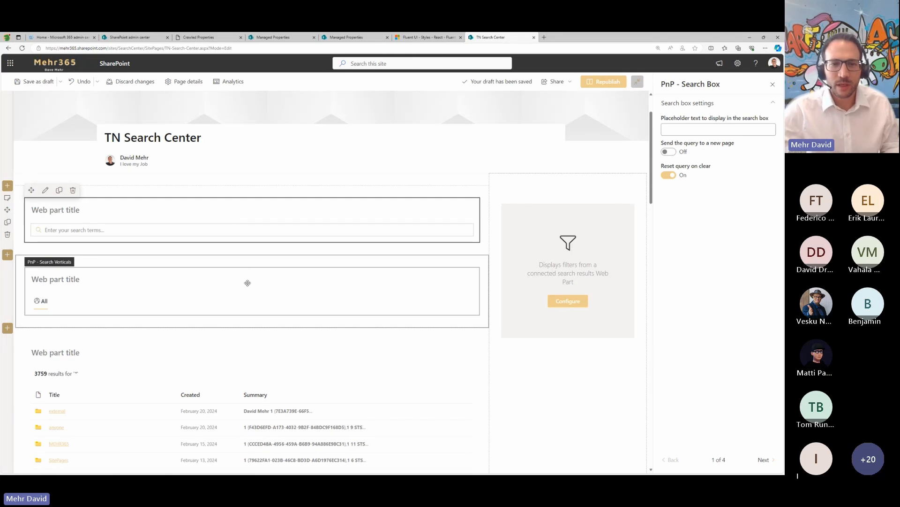
scroll(245, 275, "down", 2)
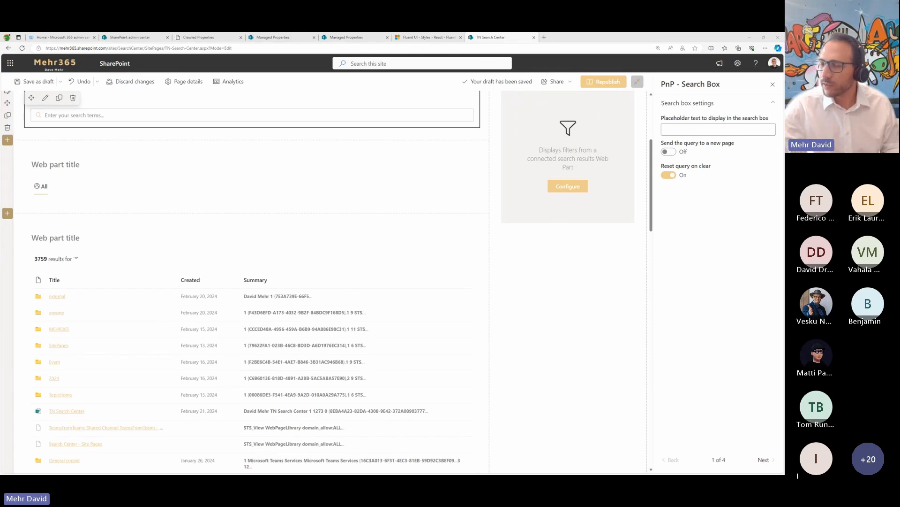
left_click(273, 255)
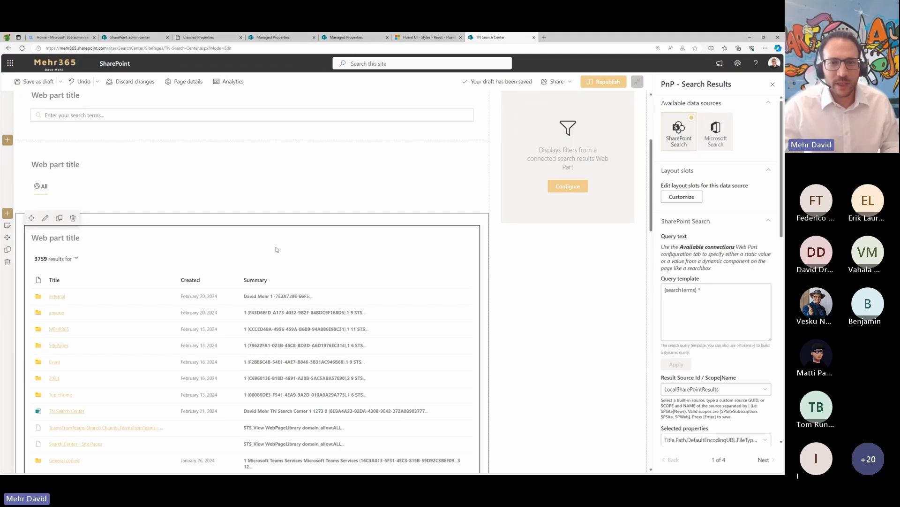
Step: Connect the PnP Search Filters web part to the data of the Search Results web part
left_click(640, 223)
scroll(544, 276, "up", 4)
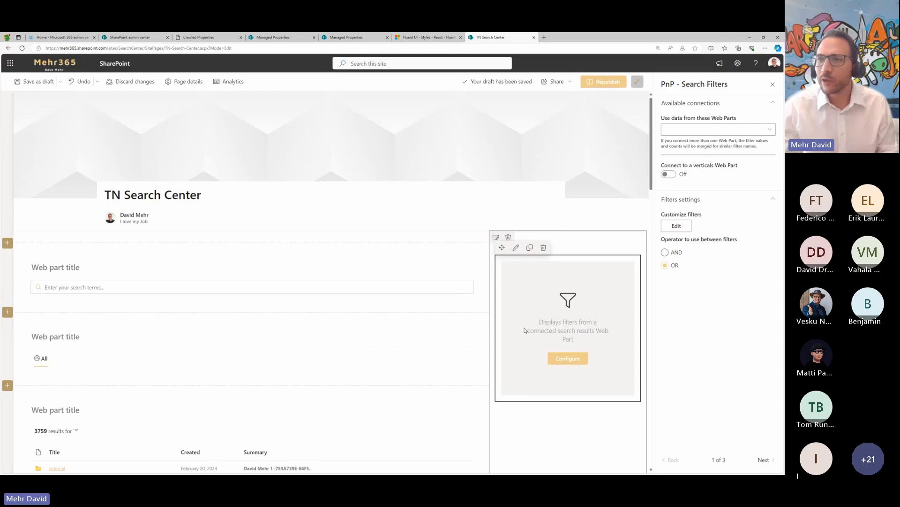
scroll(541, 305, "down", 1)
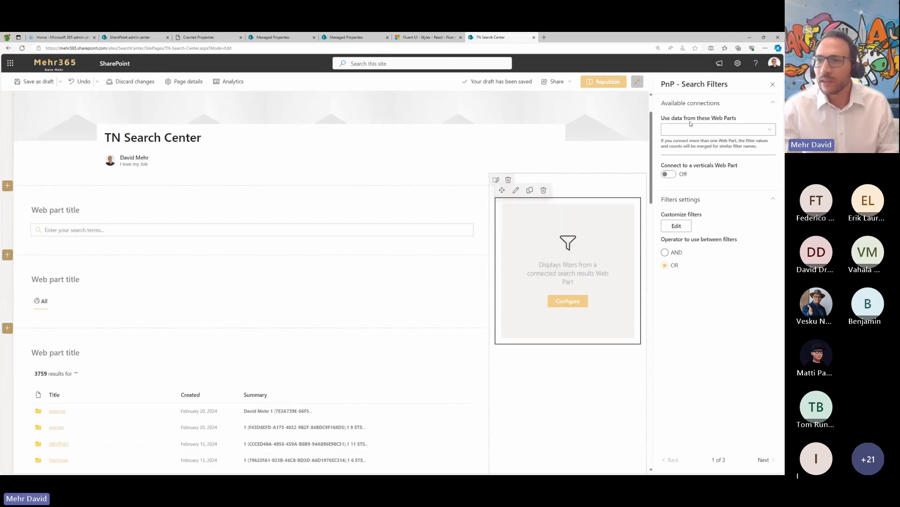
left_click(771, 131)
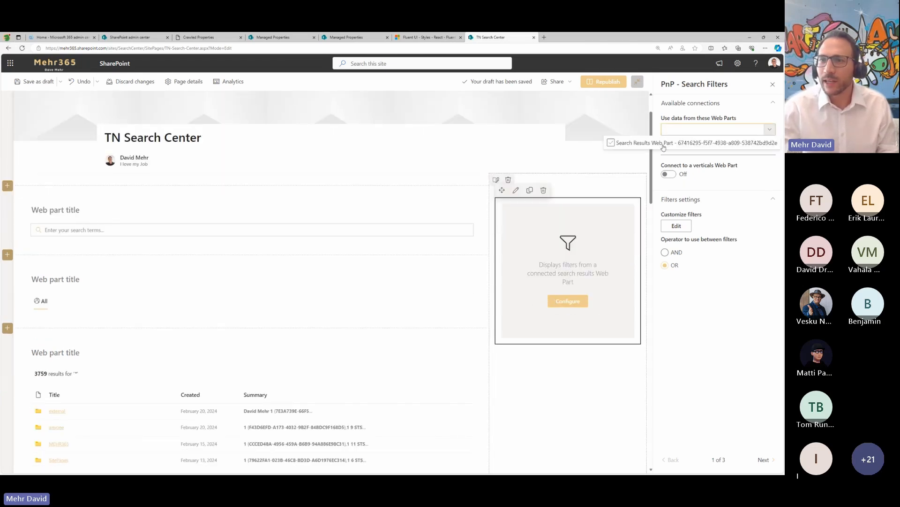
left_click(629, 143)
left_click(763, 163)
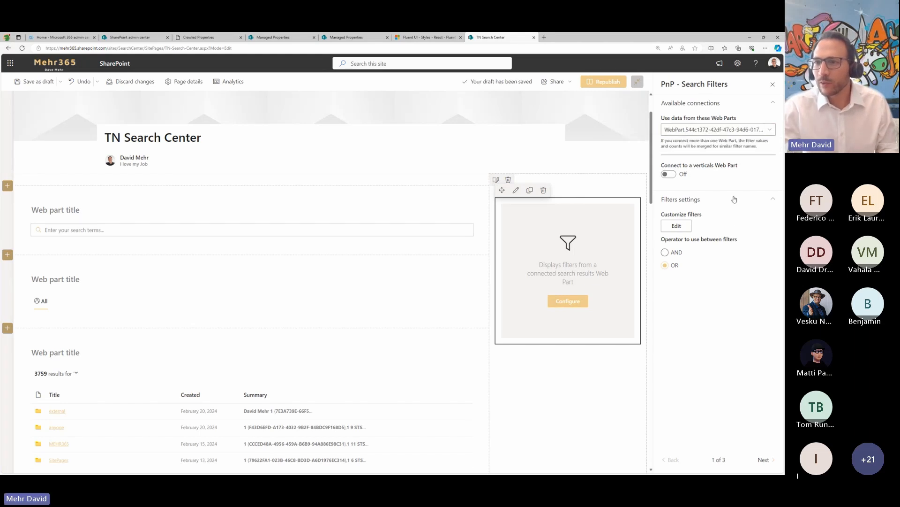
left_click(676, 226)
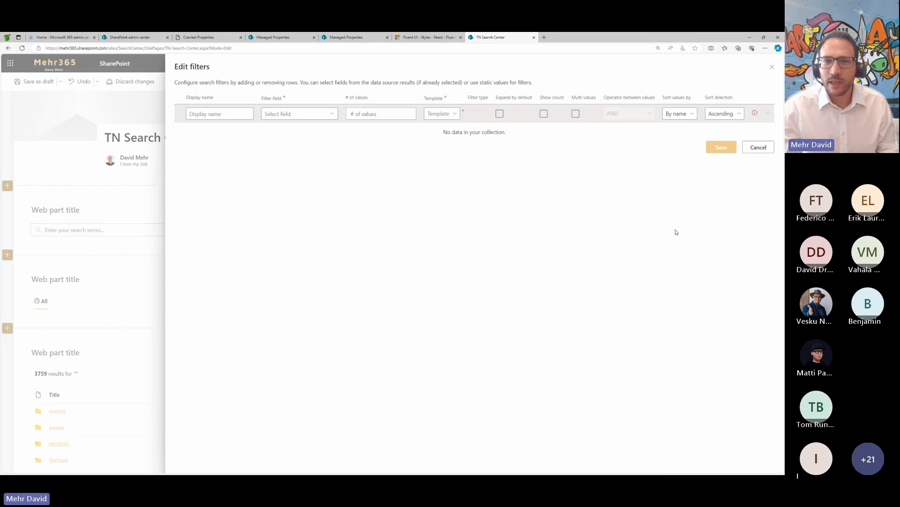
left_click(249, 115)
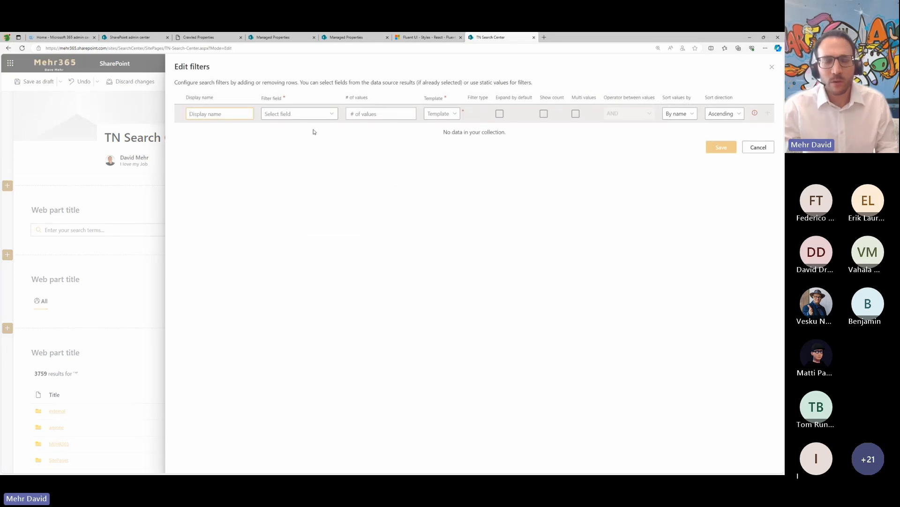
type("SiteName")
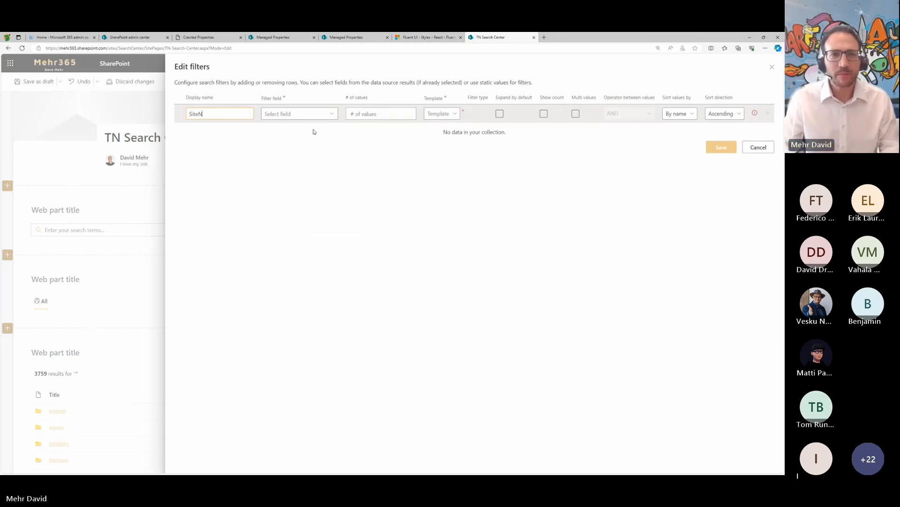
left_click(317, 113)
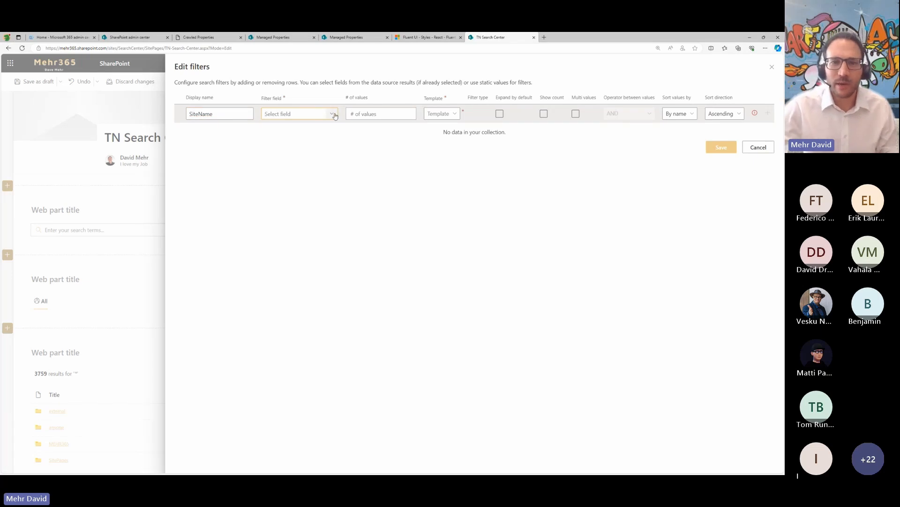
left_click(331, 114)
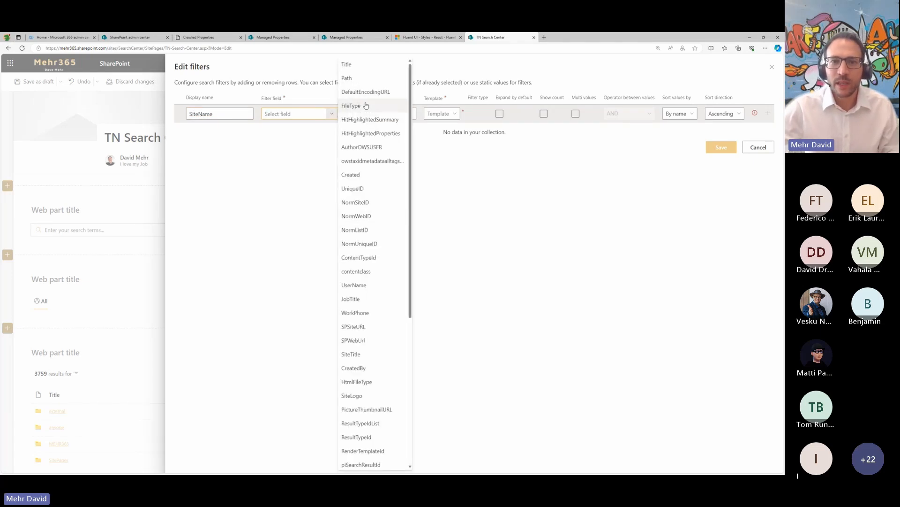
scroll(373, 135, "down", 3)
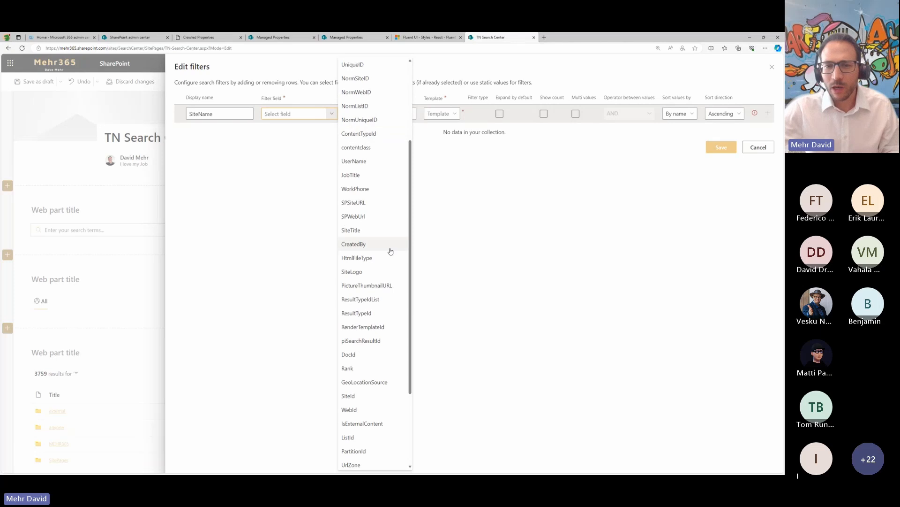
scroll(380, 356, "down", 3)
scroll(374, 375, "up", 6)
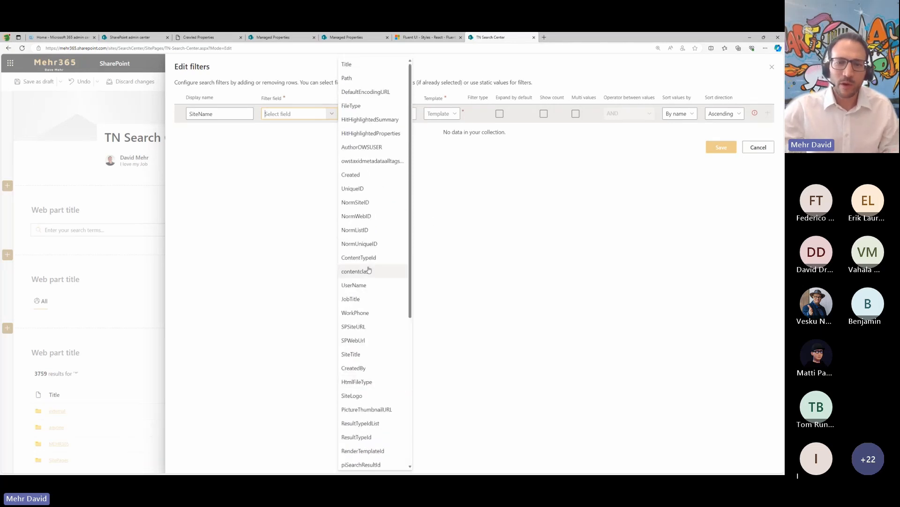
left_click(526, 177)
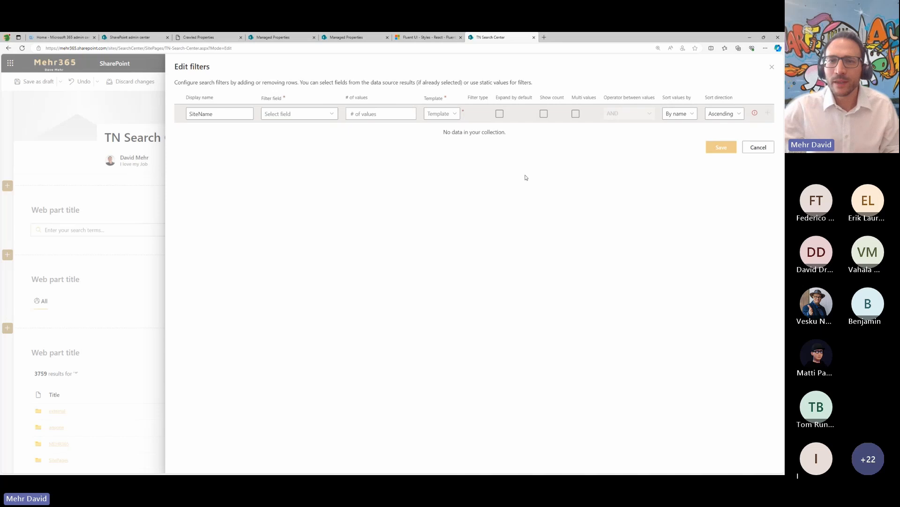
left_click(759, 148)
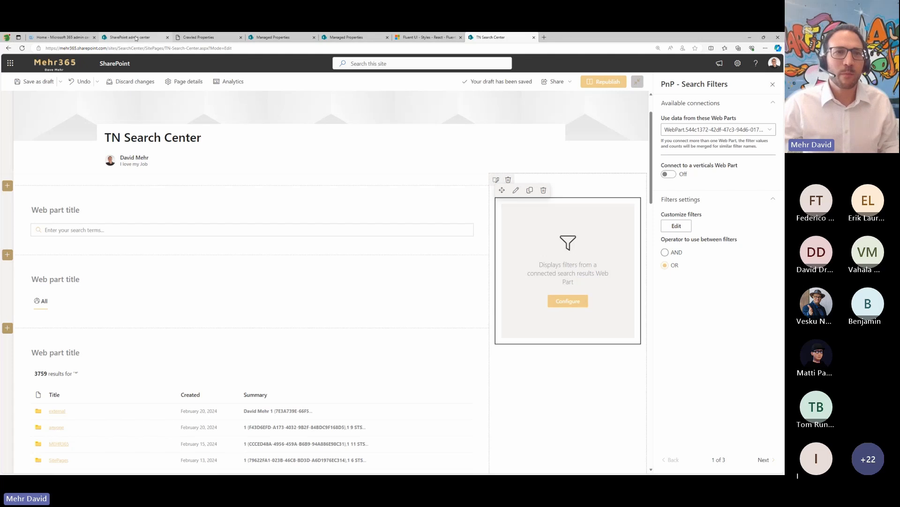
Step: Switch to the SharePoint admin center's More features page and look at the Search feature entry
left_click(123, 39)
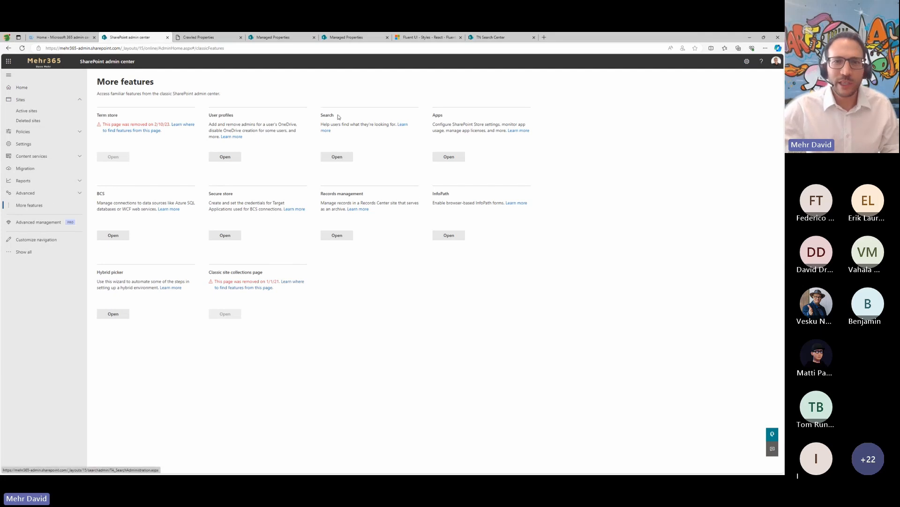
left_click_drag(319, 112, 382, 157)
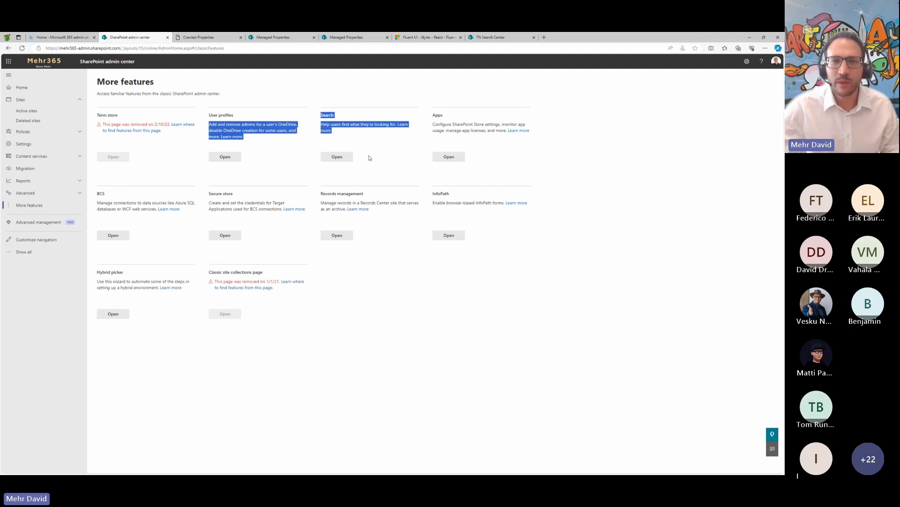
left_click(370, 155)
left_click_drag(345, 134, 322, 113)
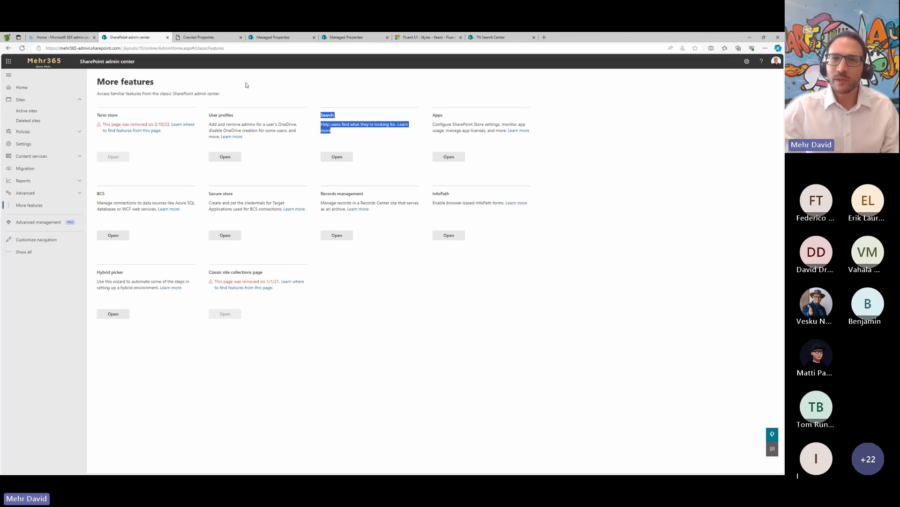
Step: Examine the mappings of the ows_SiteName crawled property and the SiteTitle managed property in the search schema
left_click(206, 38)
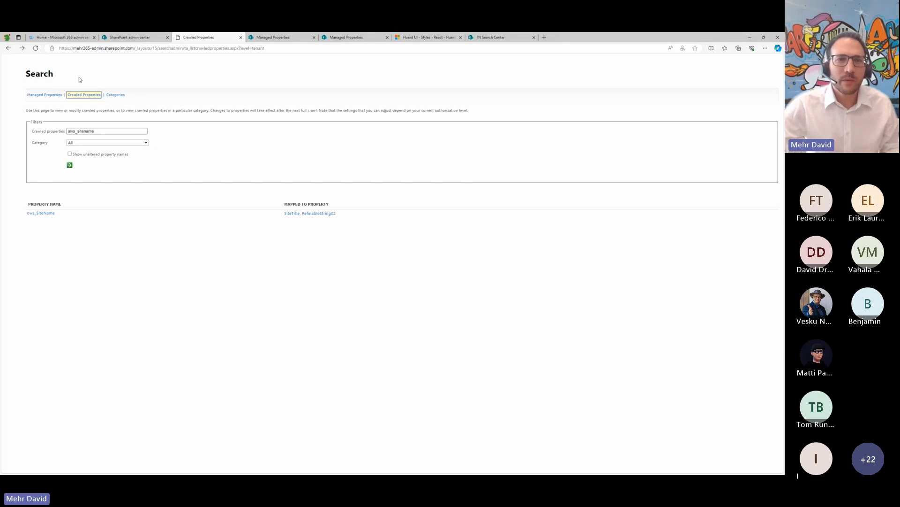
left_click(273, 39)
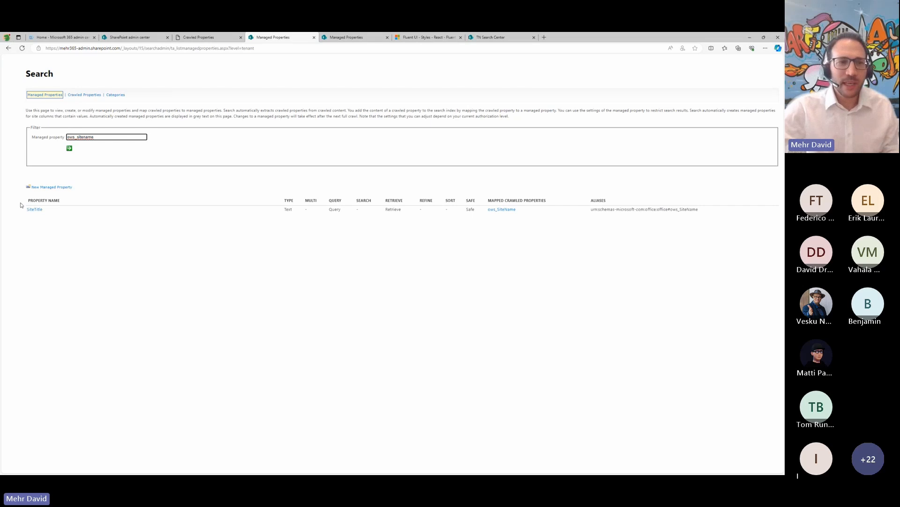
left_click_drag(29, 201, 75, 219)
left_click(76, 219)
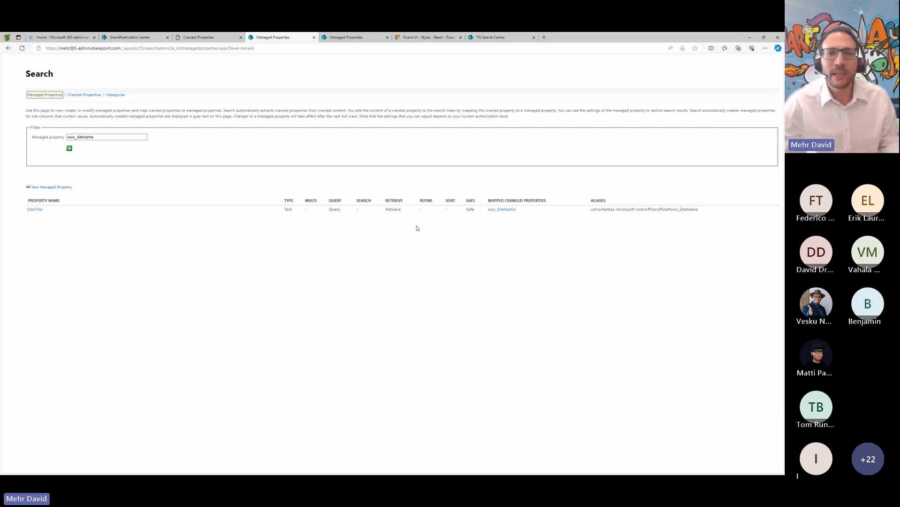
Step: Review the list of RefinableString managed properties and their mapped crawled properties
left_click(339, 40)
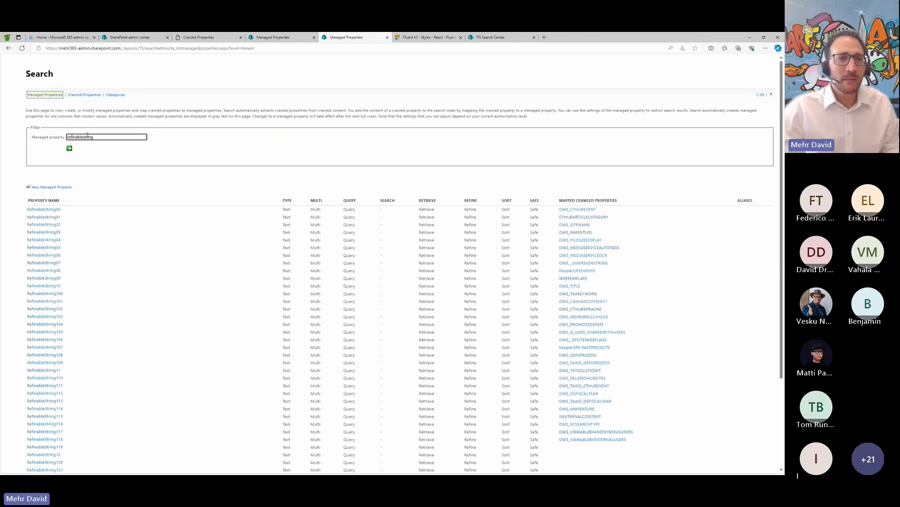
left_click(115, 137)
left_click(201, 143)
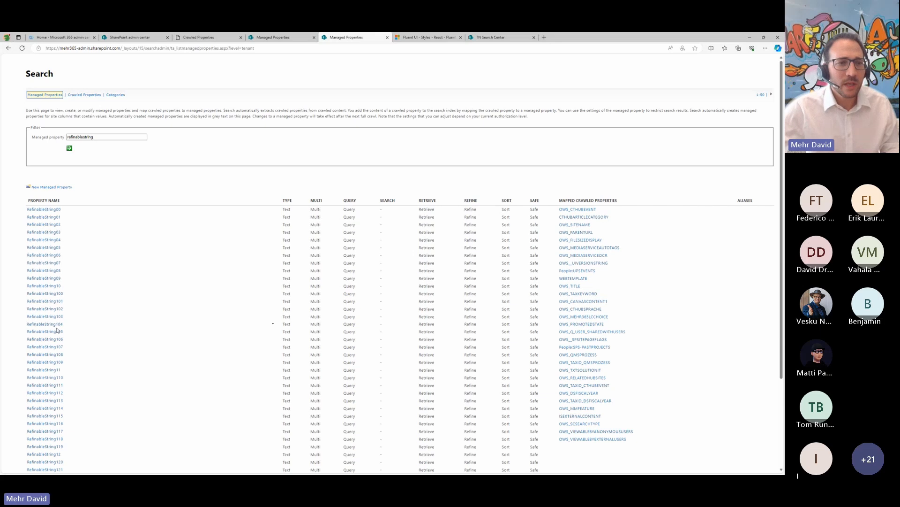
scroll(71, 296, "down", 3)
scroll(73, 293, "up", 3)
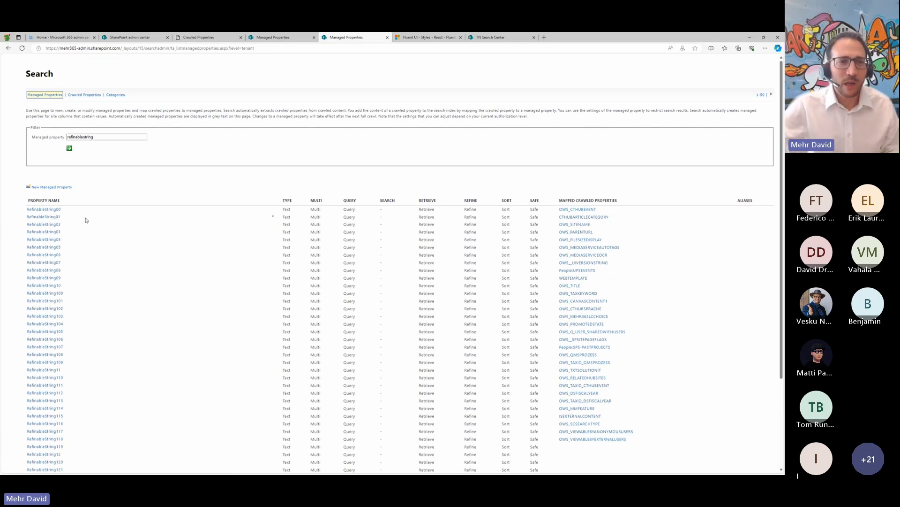
Step: Open the managed property RefinableString02 and examine its crawled property mapping and its Refinable and Sortable settings
left_click(41, 226)
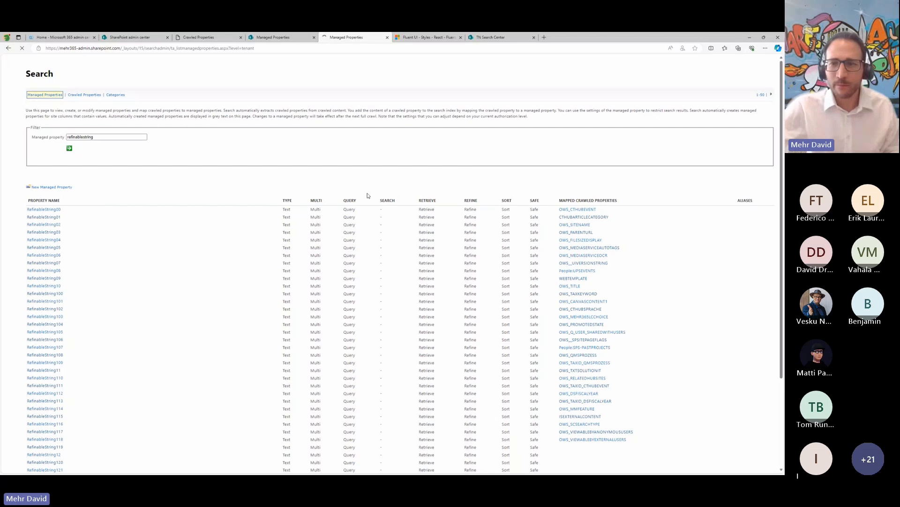
scroll(301, 235, "down", 20)
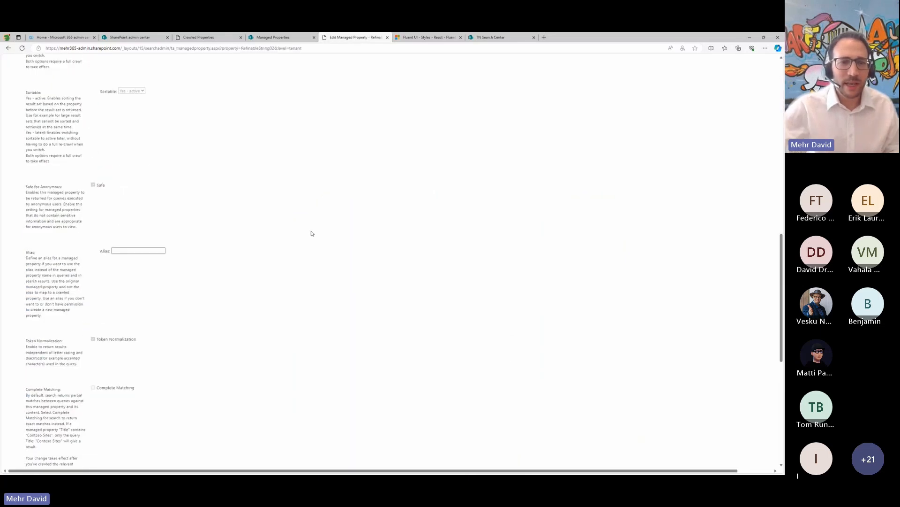
left_click(121, 393)
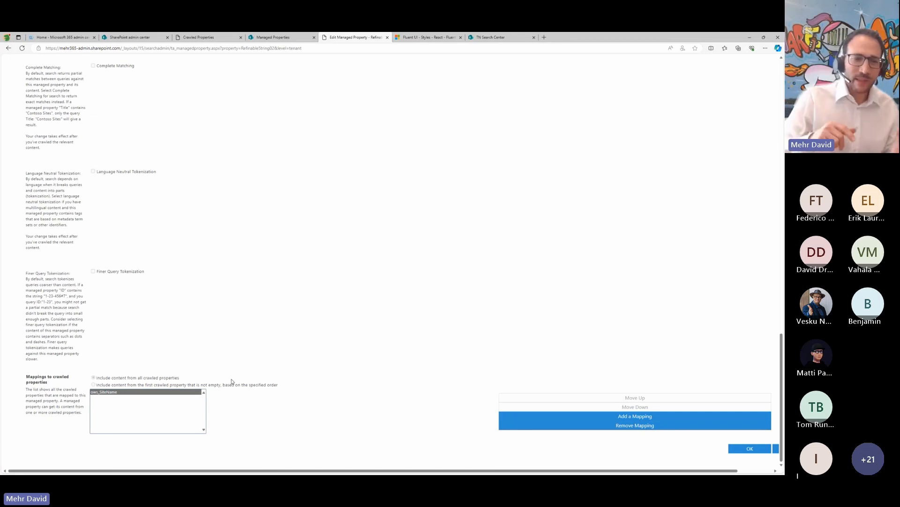
scroll(246, 272, "up", 15)
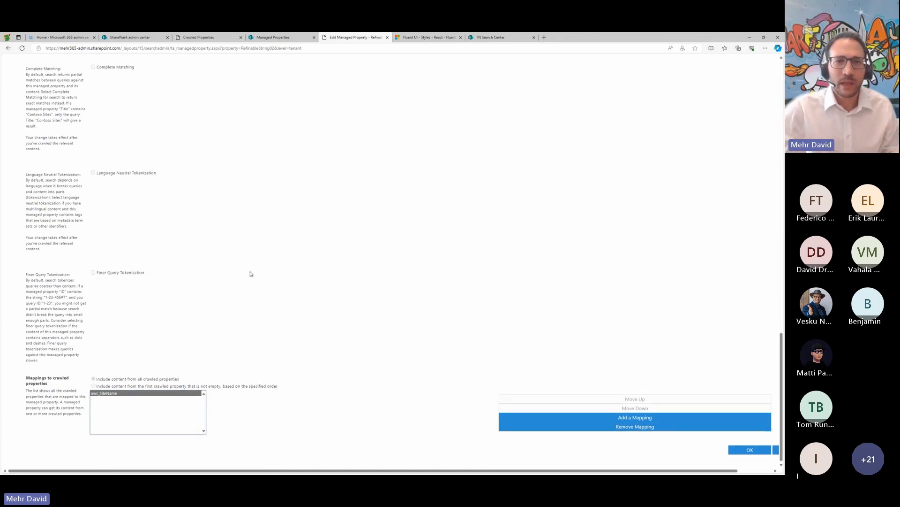
scroll(233, 272, "up", 1)
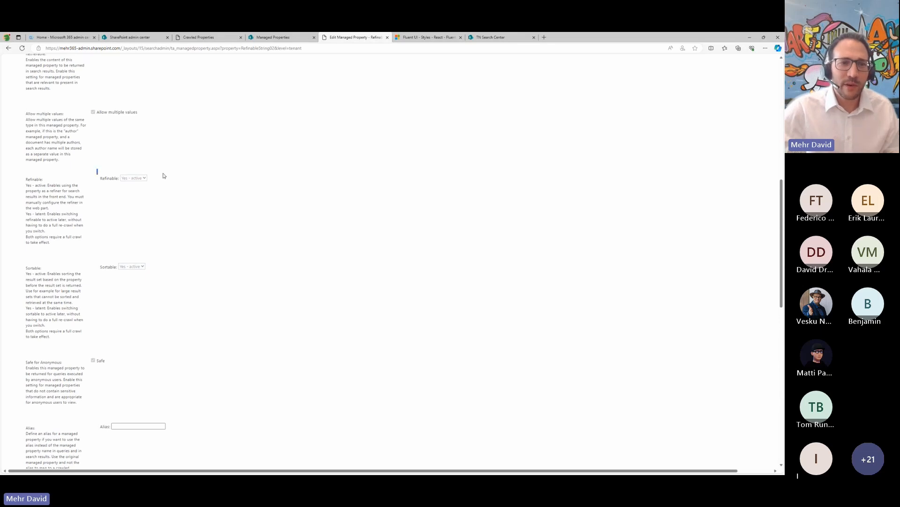
left_click_drag(163, 175, 164, 181)
left_click_drag(99, 270, 163, 268)
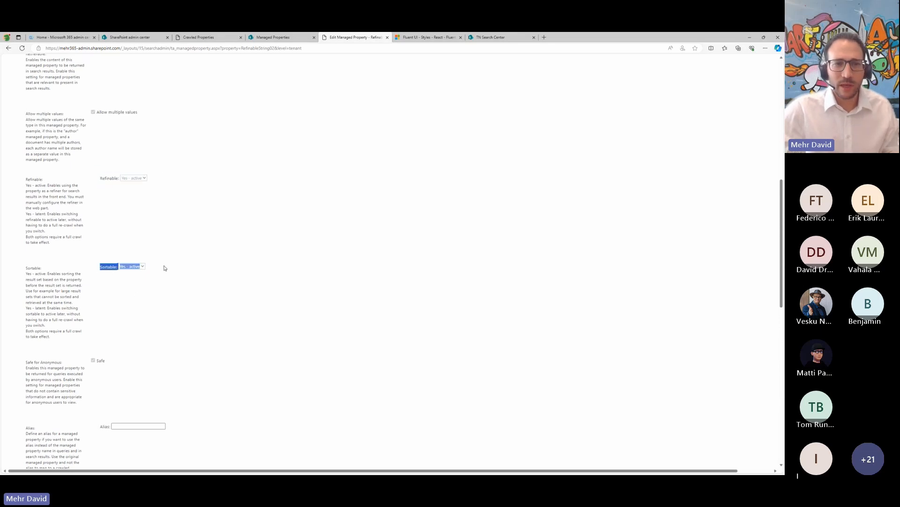
left_click(222, 275)
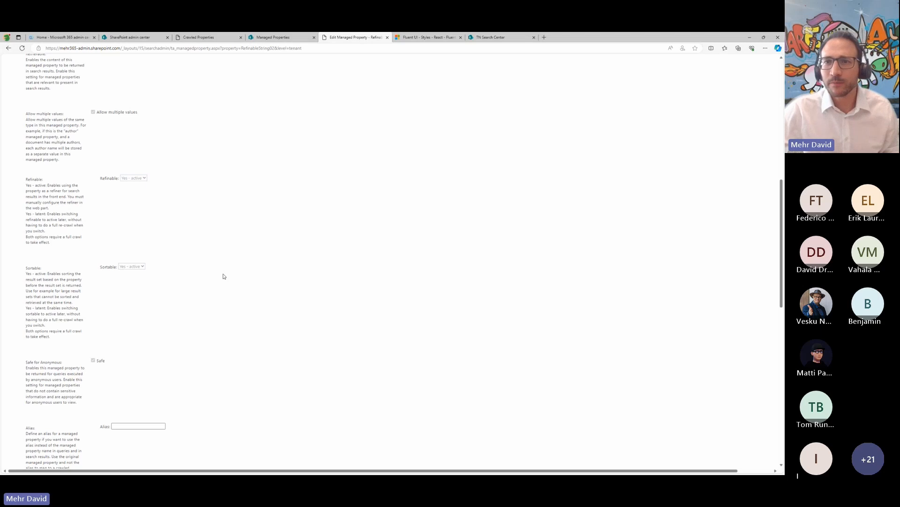
Step: Back on the TN Search Center page, look through the fields available for a new search filter and leave the filter editor without saving
left_click(493, 40)
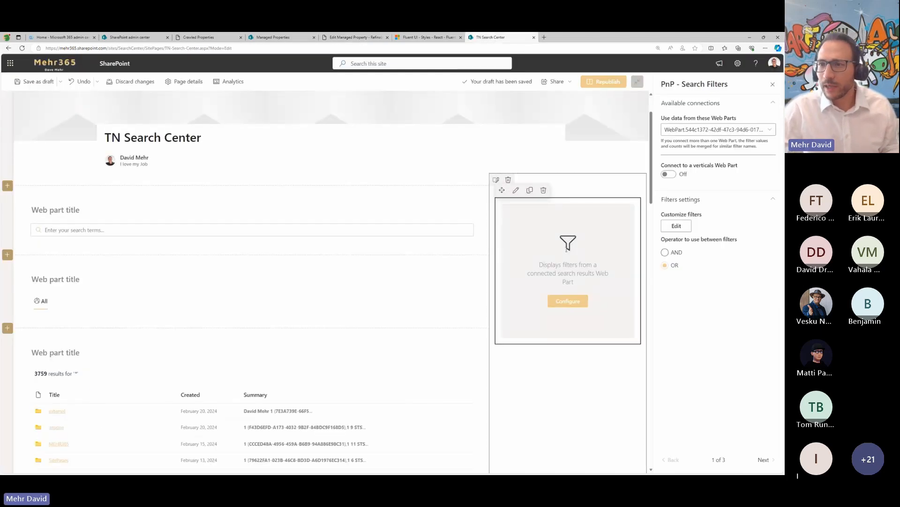
scroll(565, 246, "down", 1)
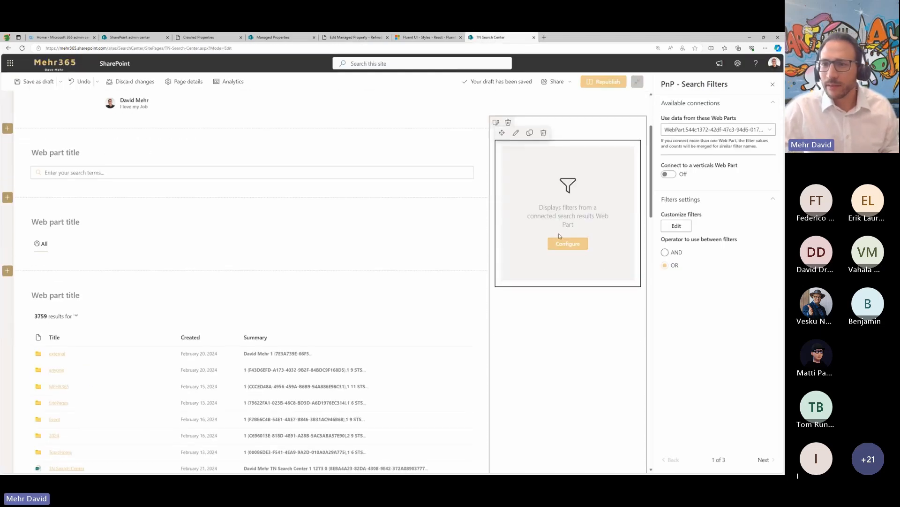
left_click(677, 226)
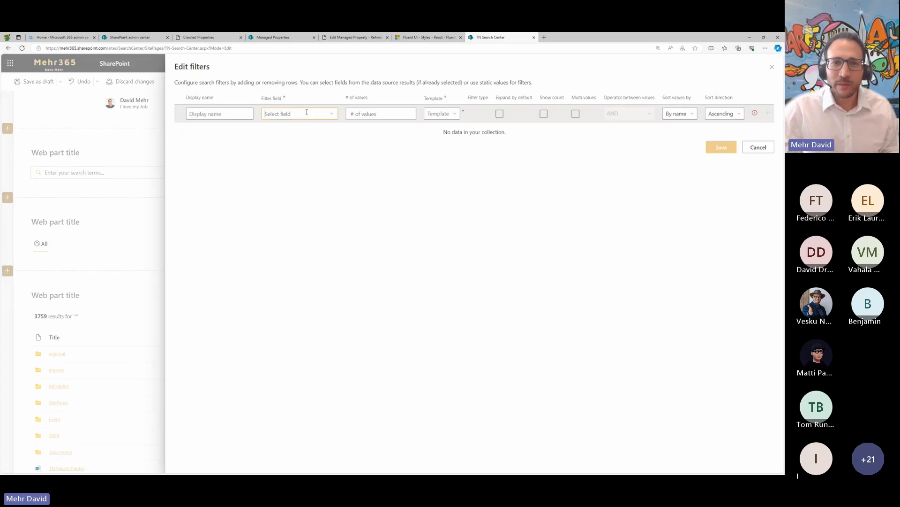
left_click(332, 113)
scroll(375, 211, "down", 5)
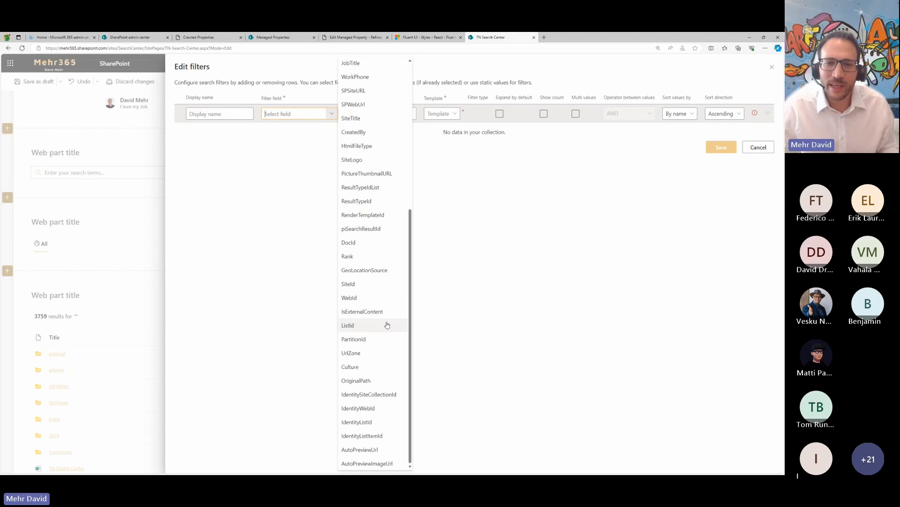
scroll(382, 325, "up", 3)
scroll(383, 325, "up", 3)
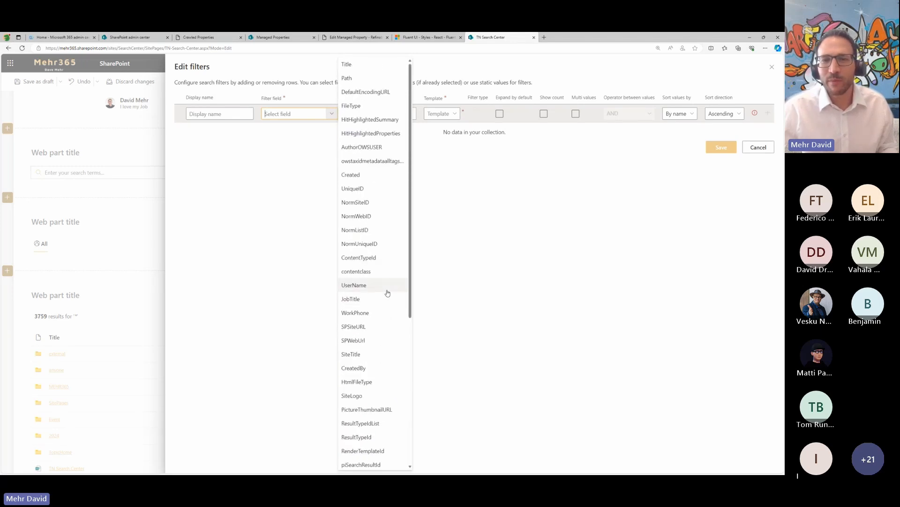
left_click(503, 268)
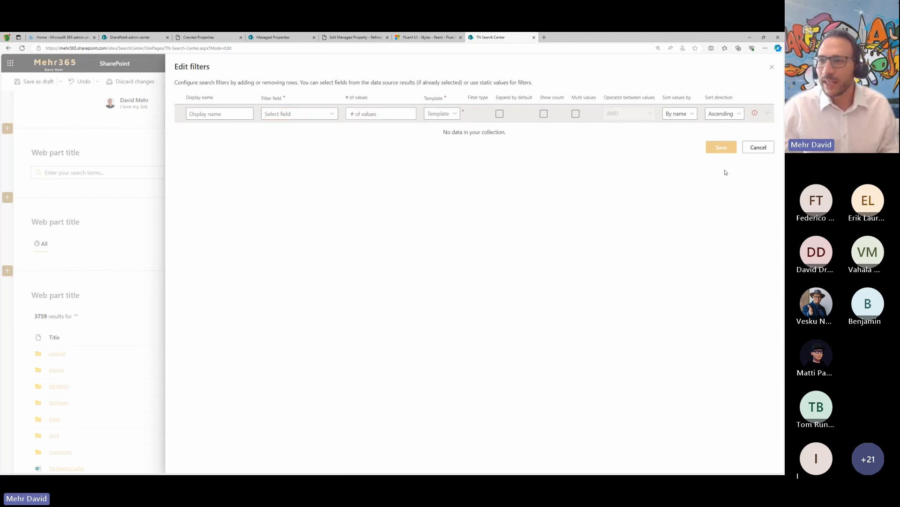
left_click(762, 148)
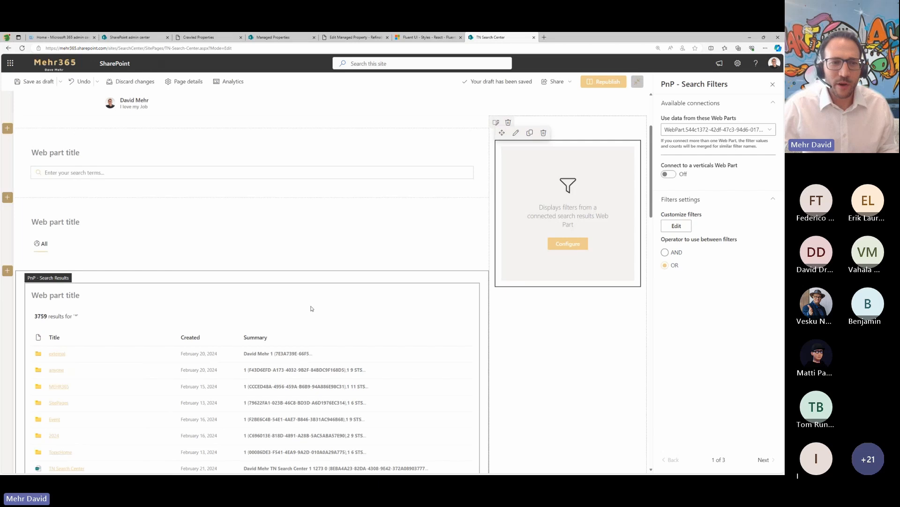
Step: Add RefinableString02 to the selected properties of the PnP Search Results web part
left_click(317, 302)
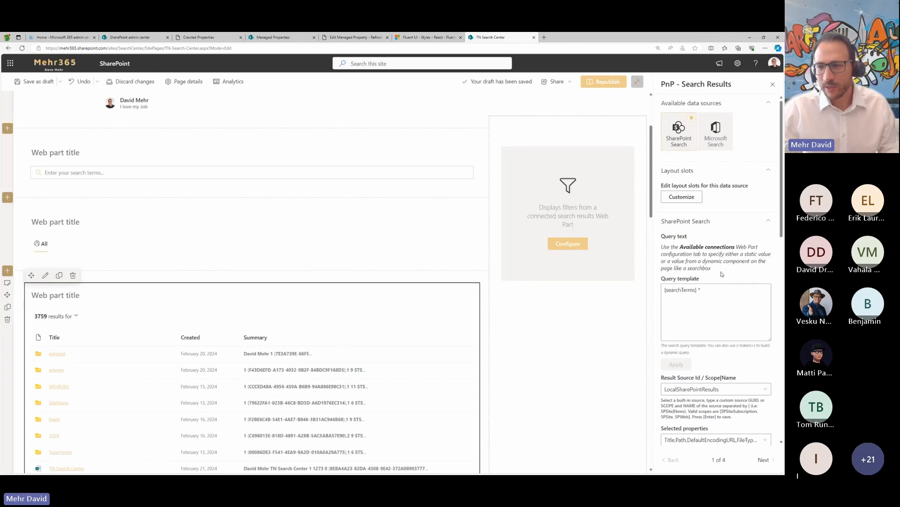
scroll(729, 281, "down", 2)
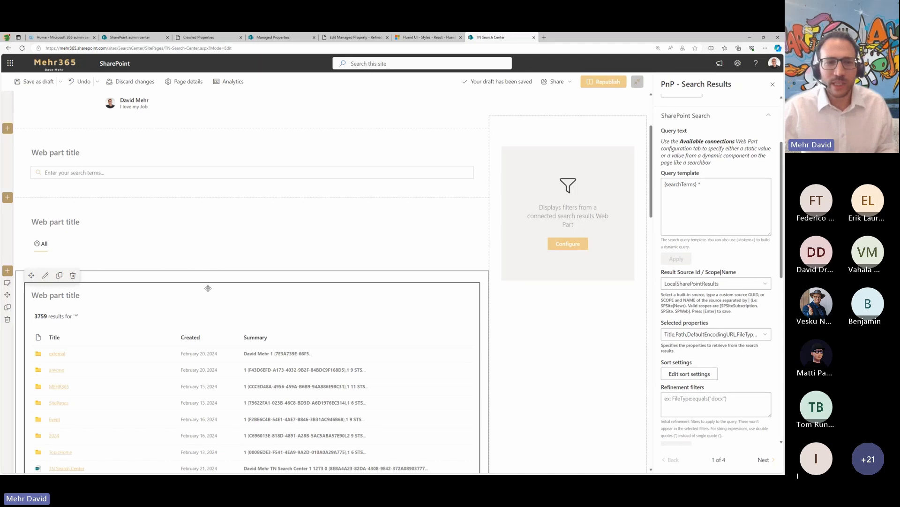
left_click(766, 335)
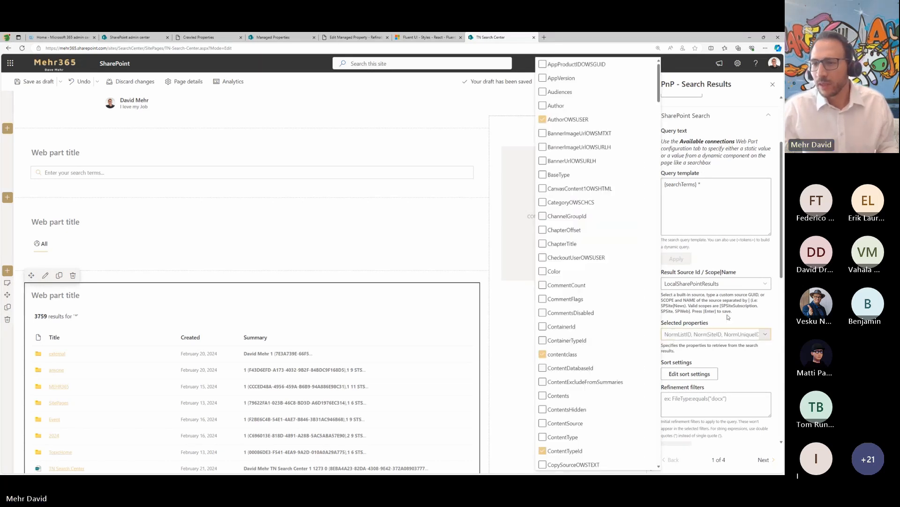
scroll(561, 191, "down", 4)
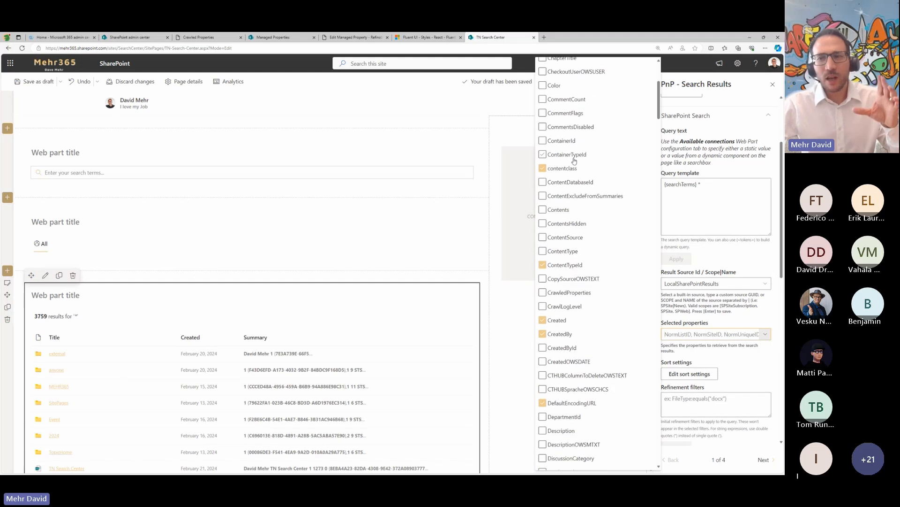
scroll(576, 164, "down", 5)
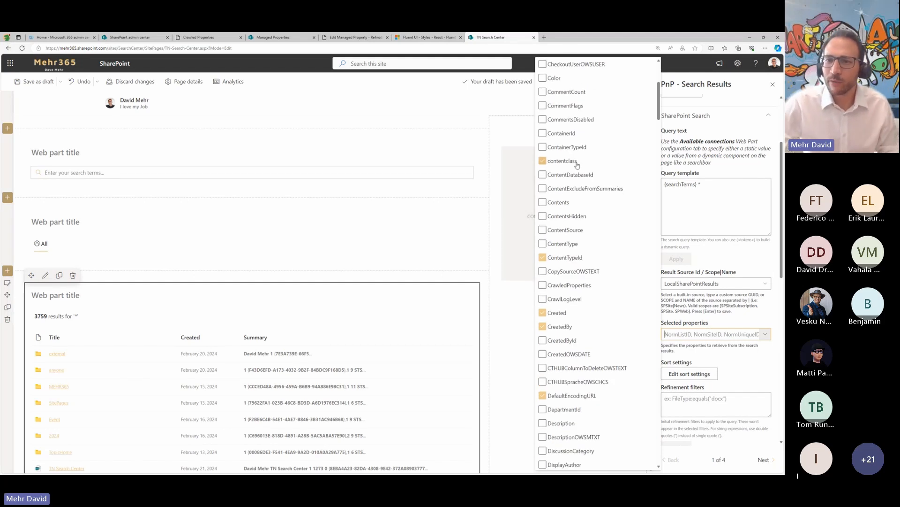
scroll(578, 168, "down", 18)
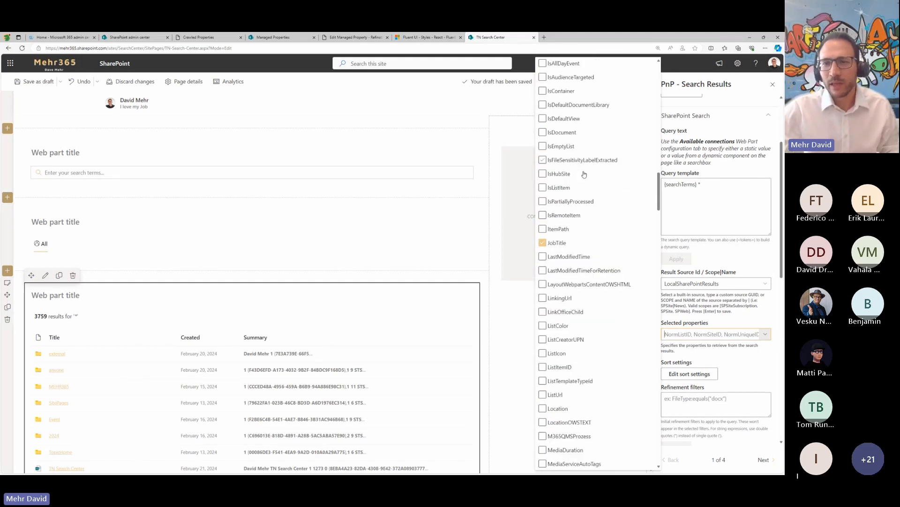
scroll(586, 177, "down", 20)
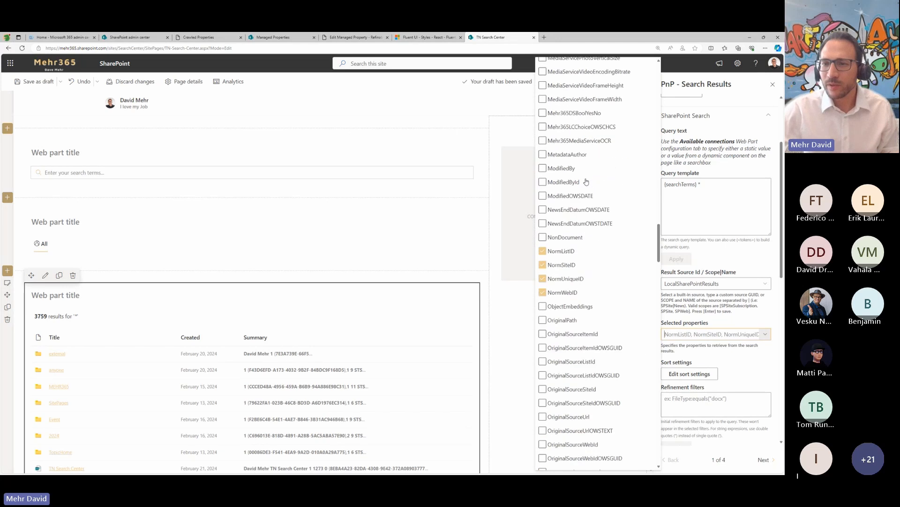
scroll(586, 183, "down", 20)
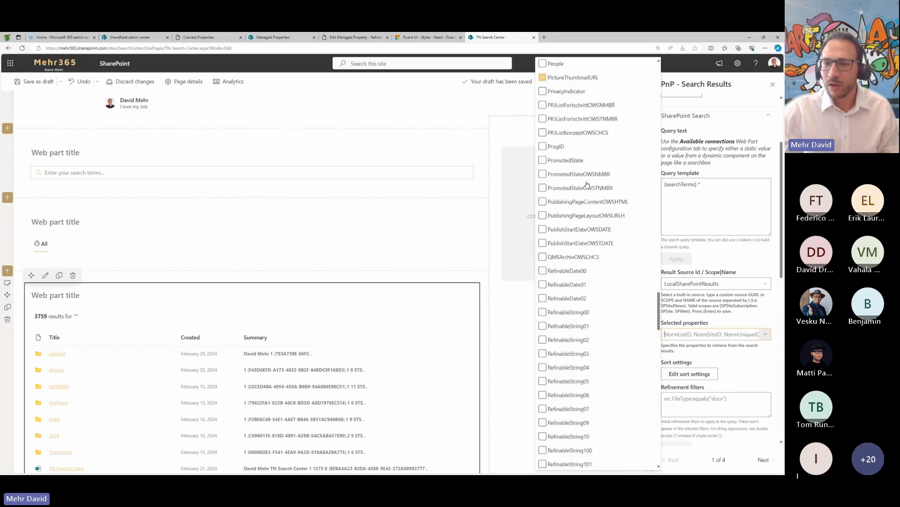
scroll(586, 186, "up", 2)
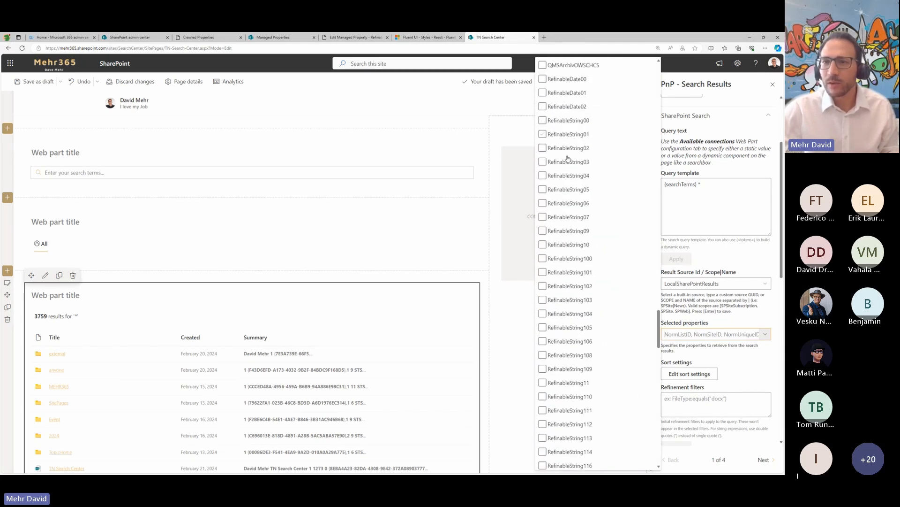
left_click(562, 149)
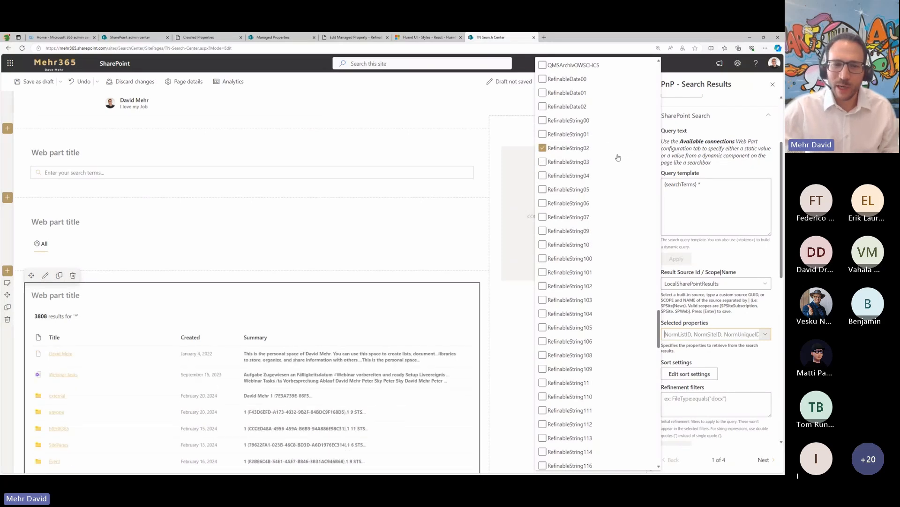
left_click(736, 169)
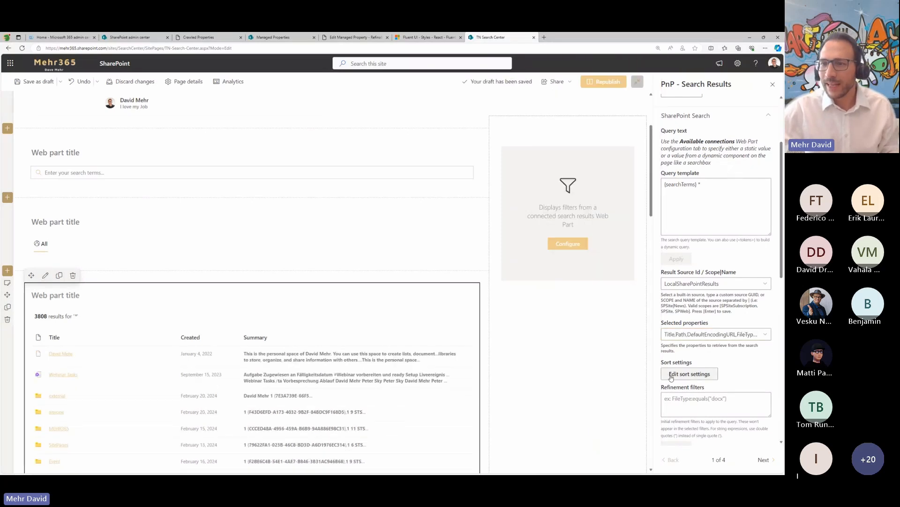
Step: Add a search filter named Site on RefinableString02 with the Check box template, expanded by default and showing counts, and save it
left_click(587, 199)
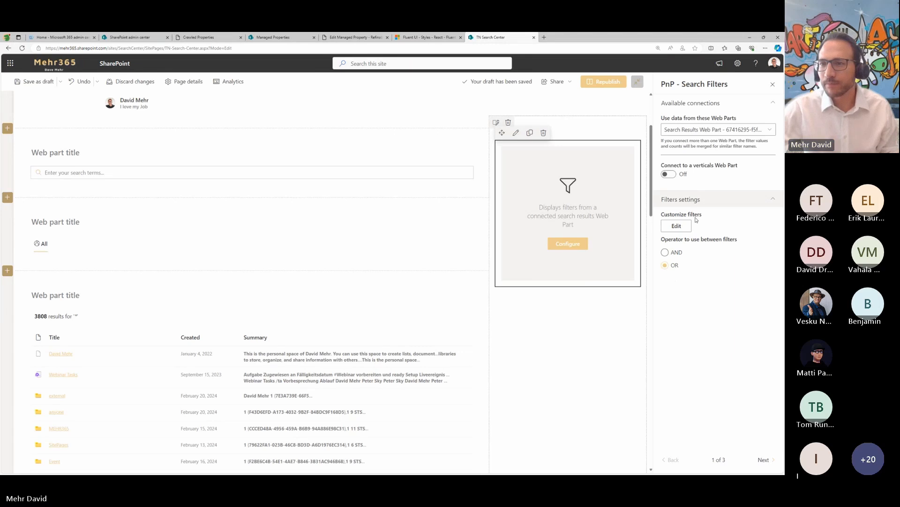
left_click(676, 226)
left_click(332, 114)
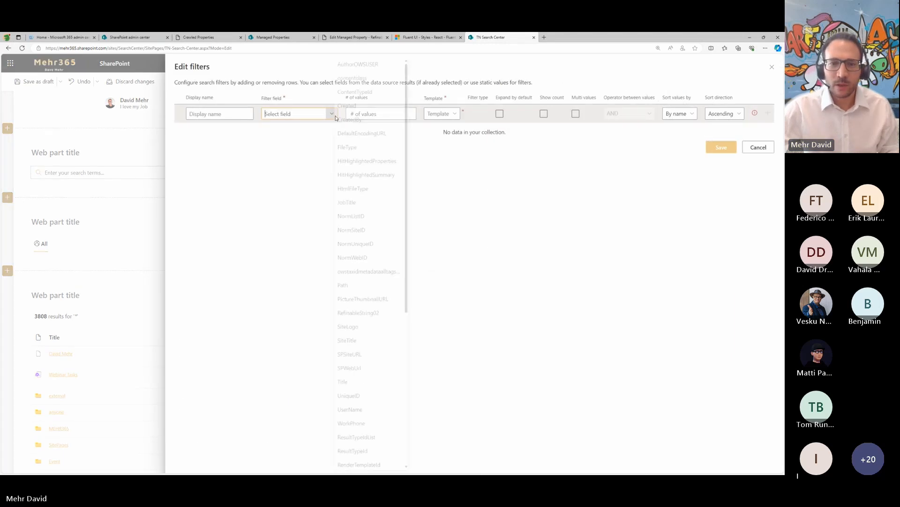
left_click(367, 313)
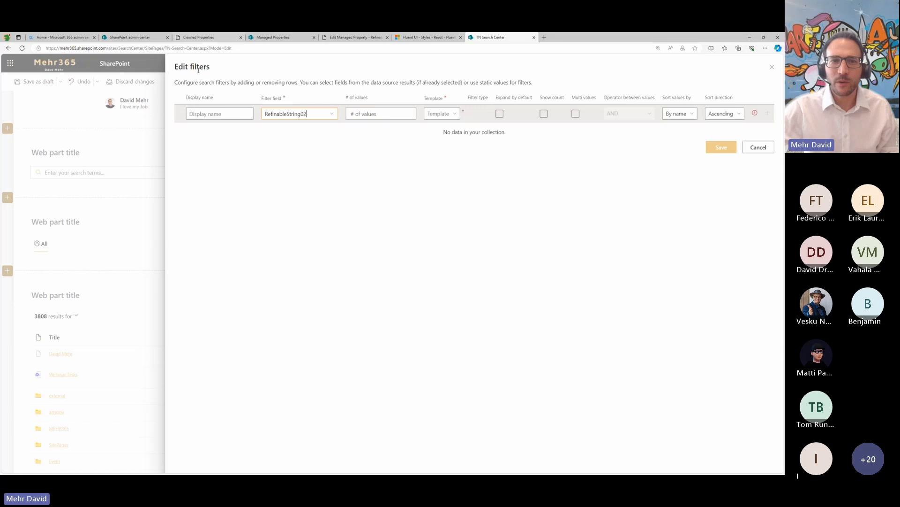
left_click(212, 113)
type("Site")
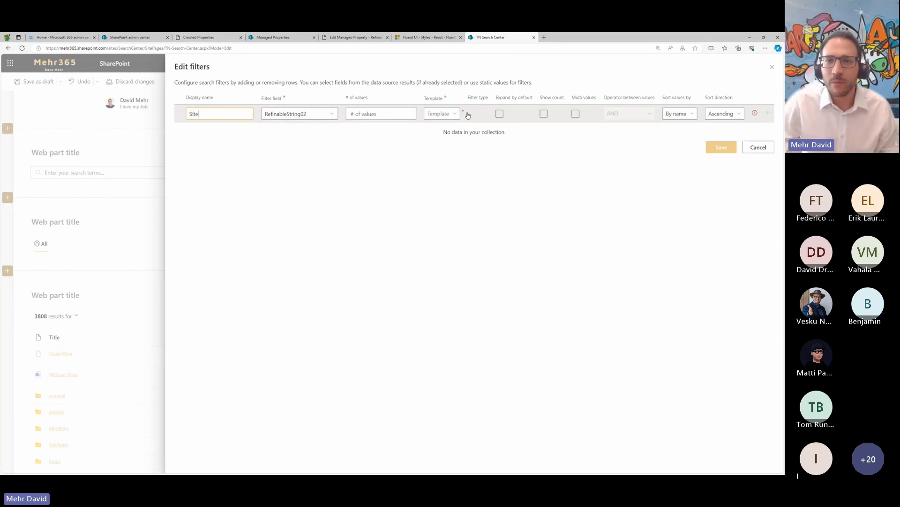
left_click(453, 114)
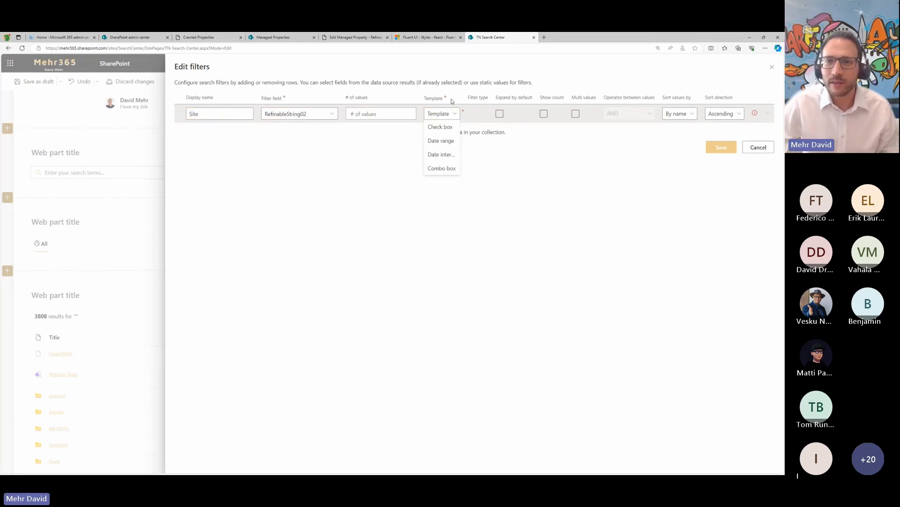
left_click(444, 131)
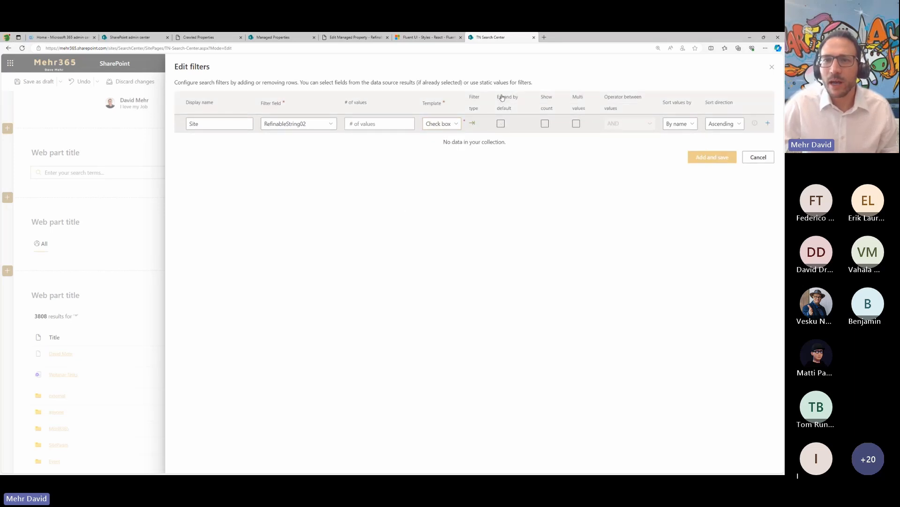
left_click(501, 123)
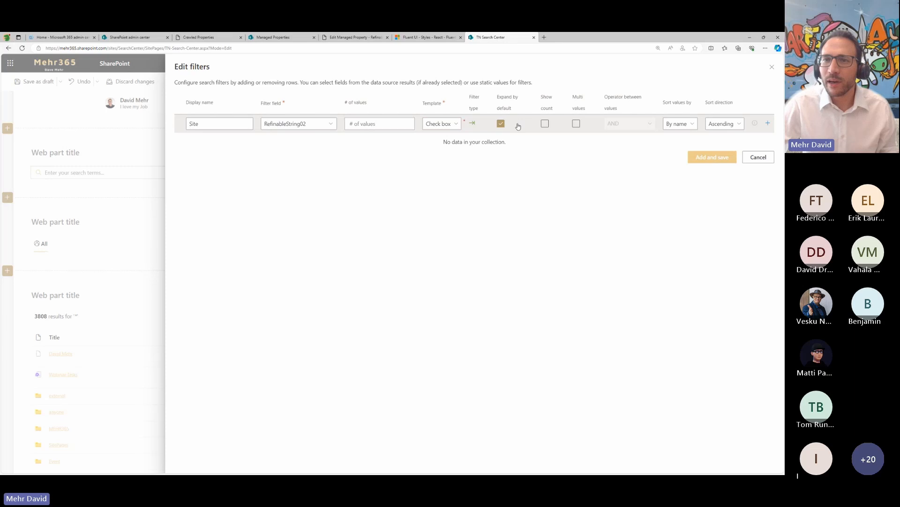
left_click(545, 124)
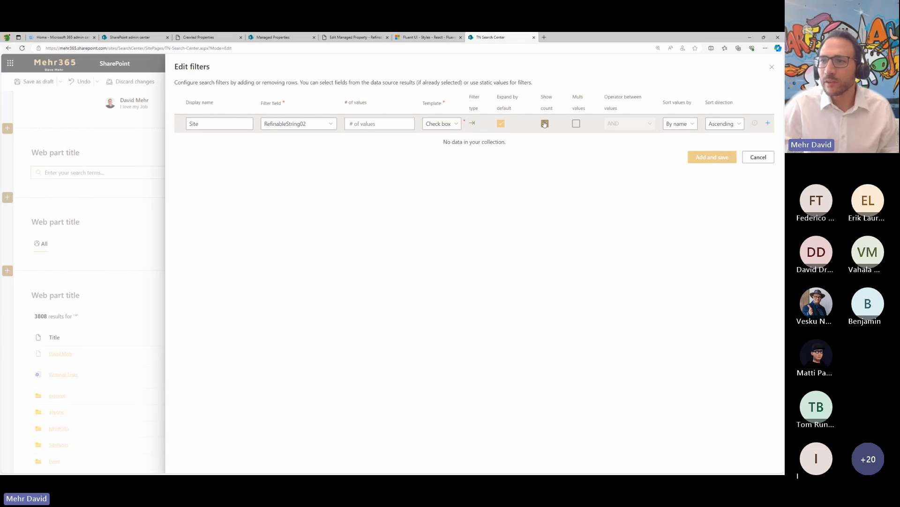
left_click(711, 159)
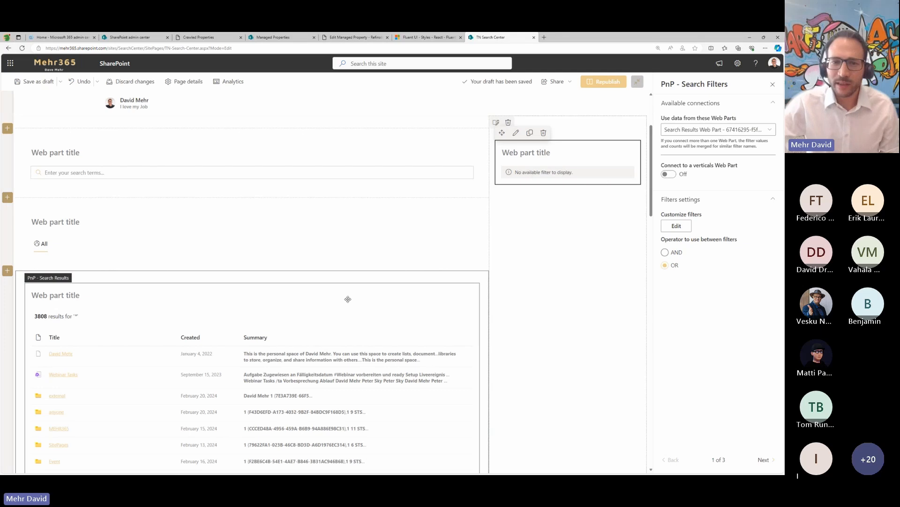
Step: Connect the PnP Search Results web part to the Search Filters web part on the page
left_click(286, 298)
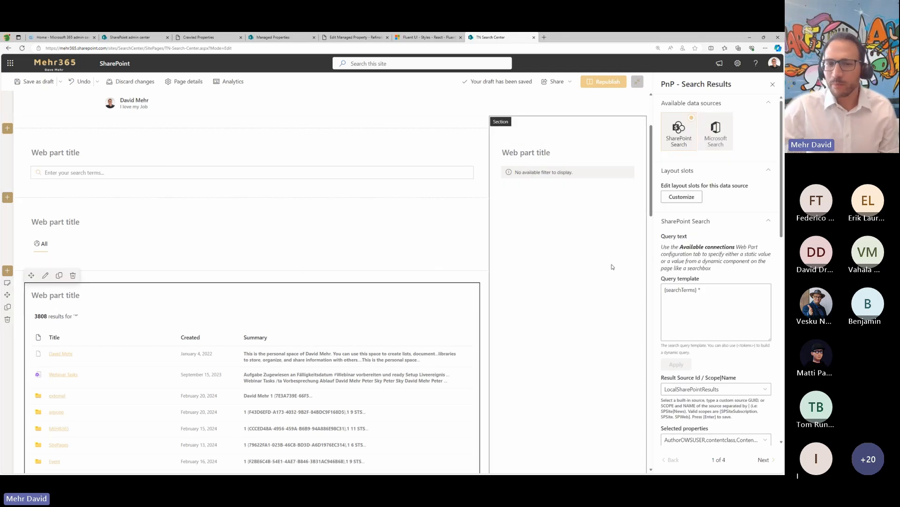
left_click(764, 459)
left_click(764, 460)
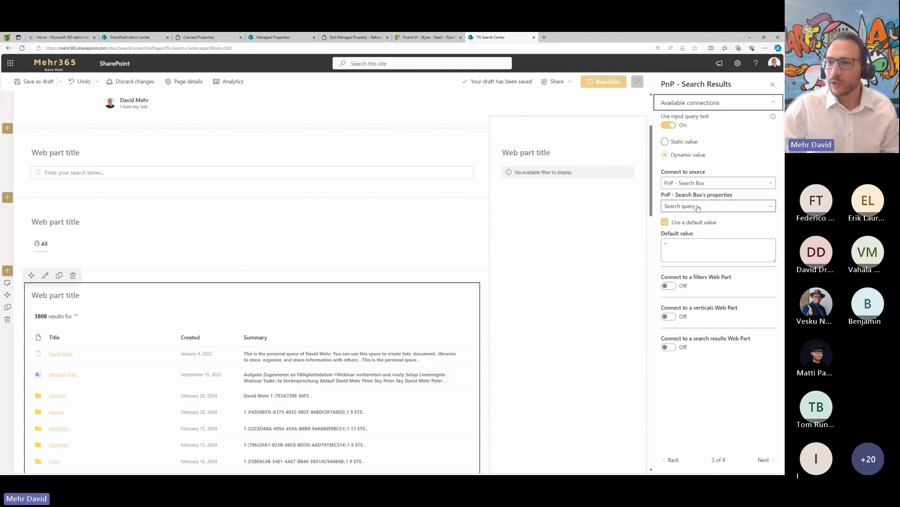
left_click(669, 286)
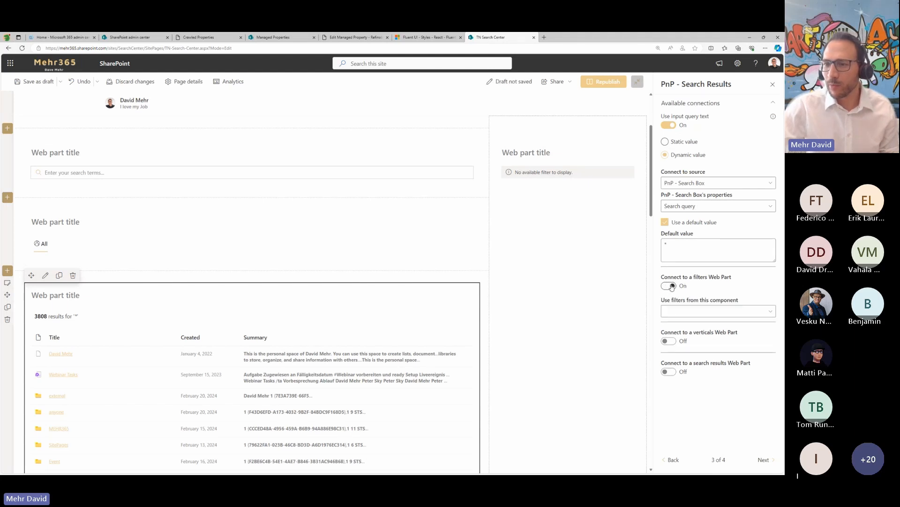
left_click(727, 309)
left_click(726, 326)
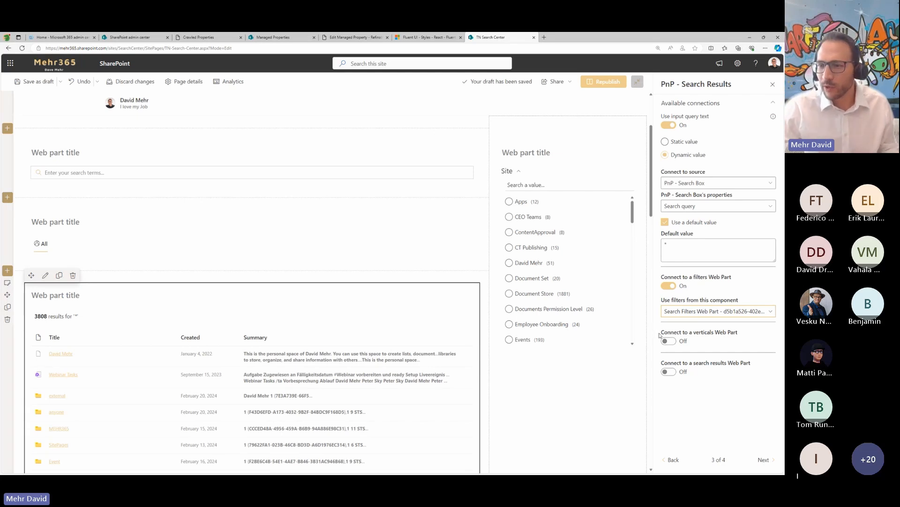
Step: Connect the Search Results web part to the Search Verticals web part and display its data only when the All vertical is selected
left_click(669, 341)
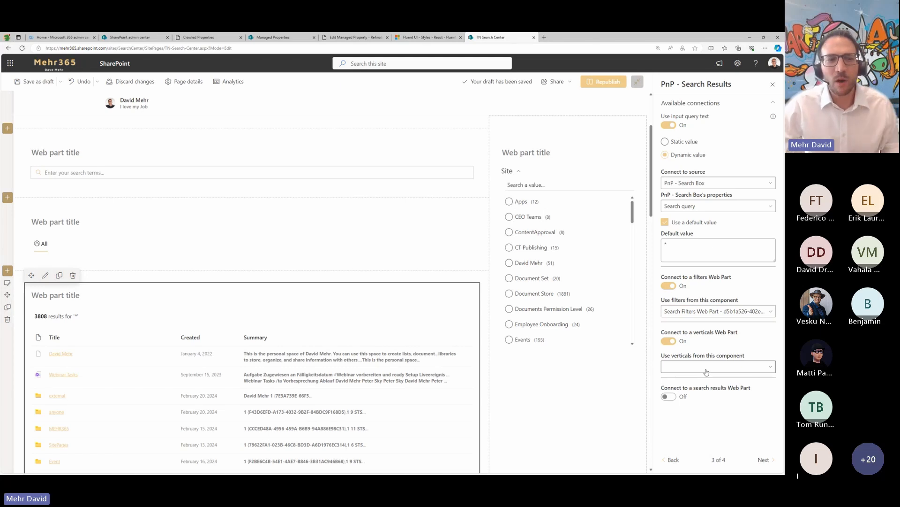
left_click(704, 368)
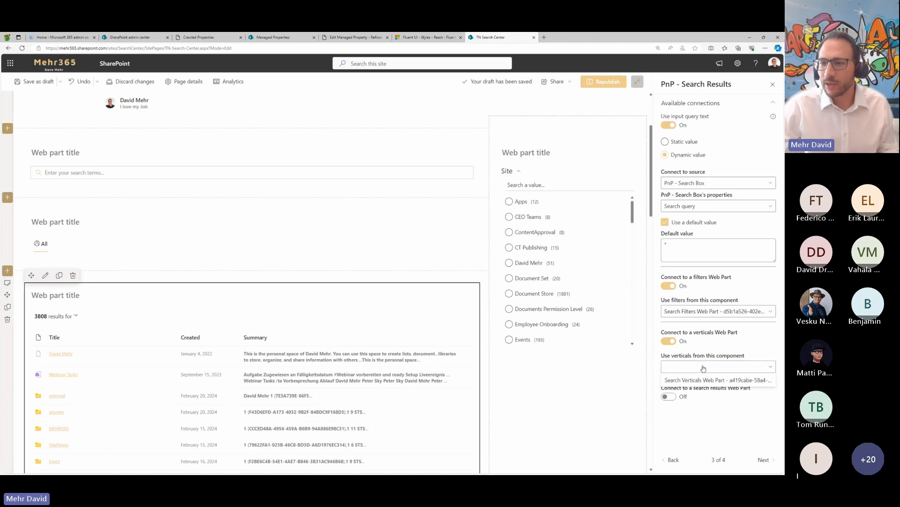
left_click(701, 381)
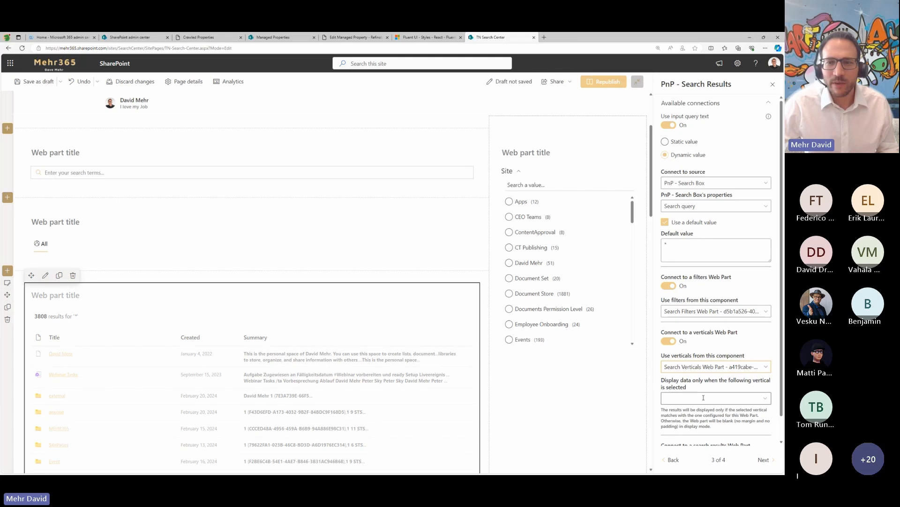
left_click(764, 398)
left_click(669, 412)
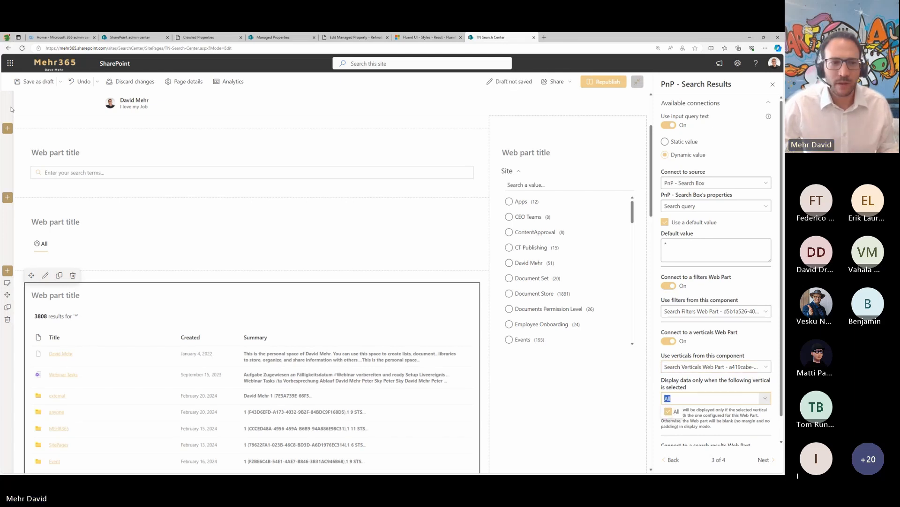
Step: Title the Search Results web part "All" and republish the page
left_click(44, 295)
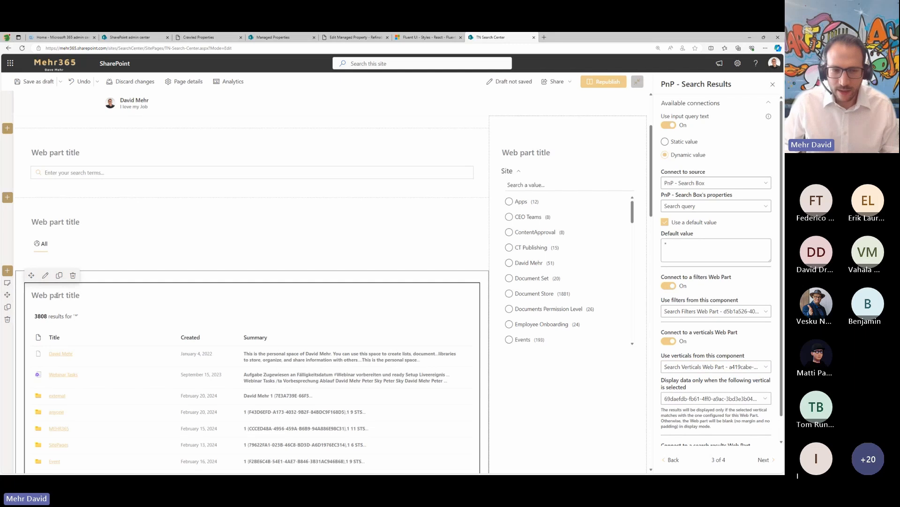
type("All")
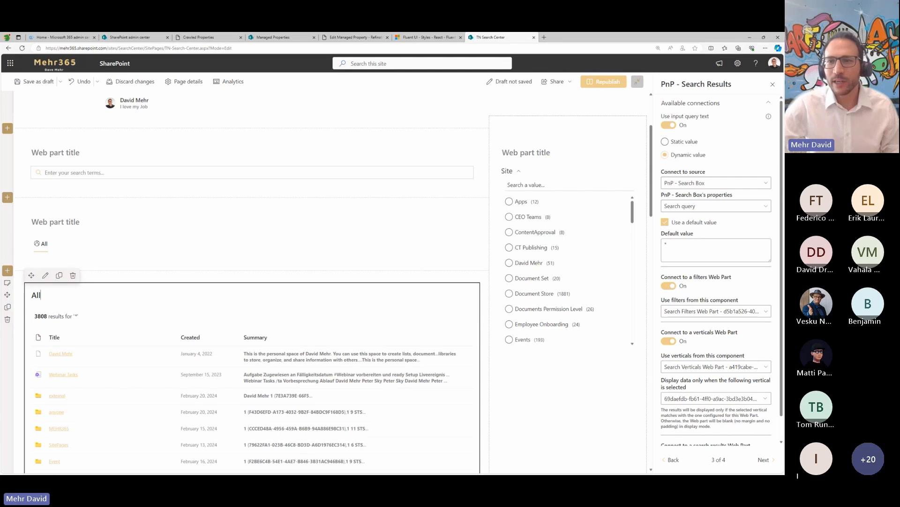
left_click(563, 162)
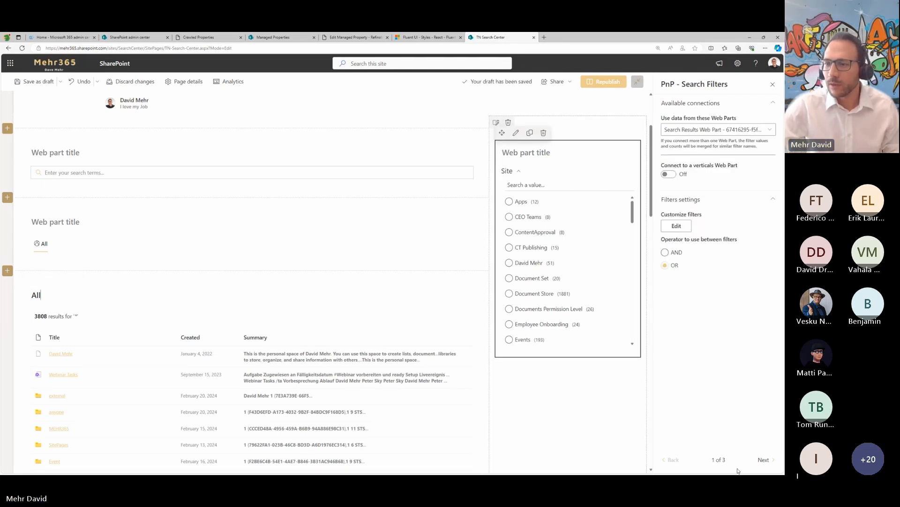
left_click(764, 460)
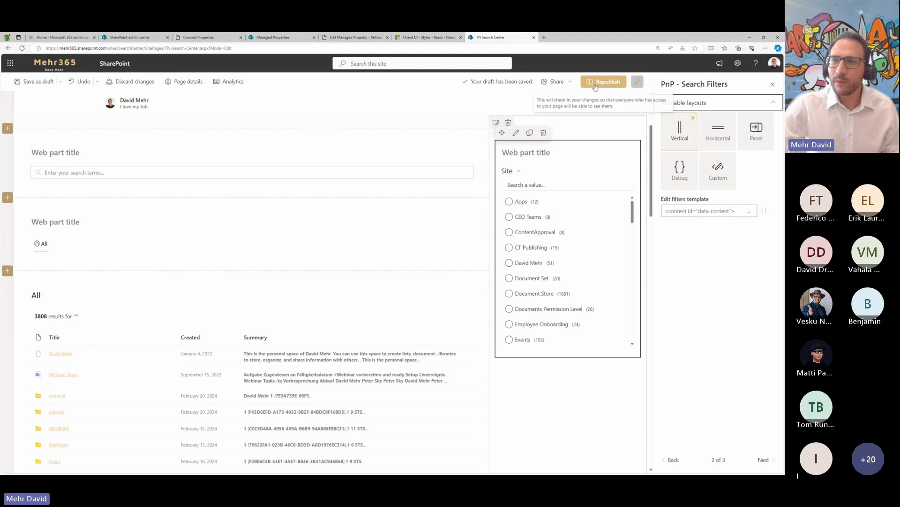
left_click(604, 82)
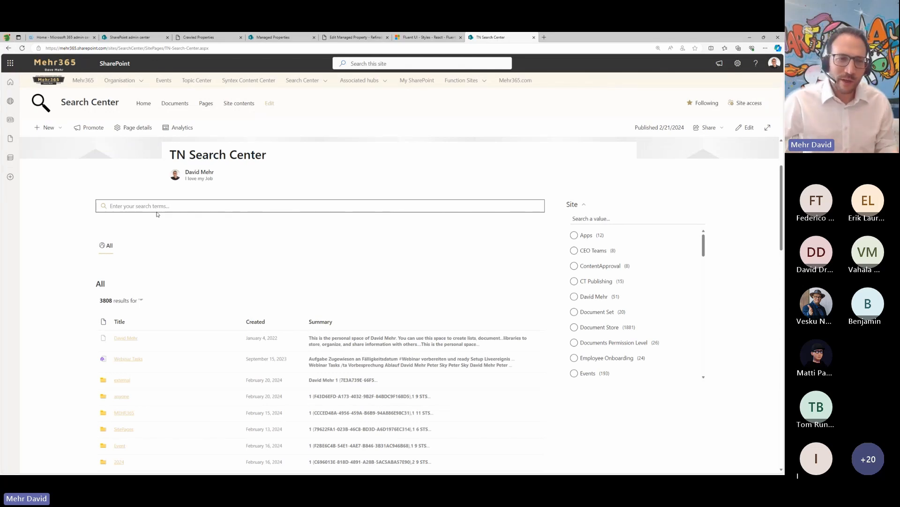
Step: Examine the published page's results section and look through the values of the Site filter
left_click_drag(97, 284, 179, 335)
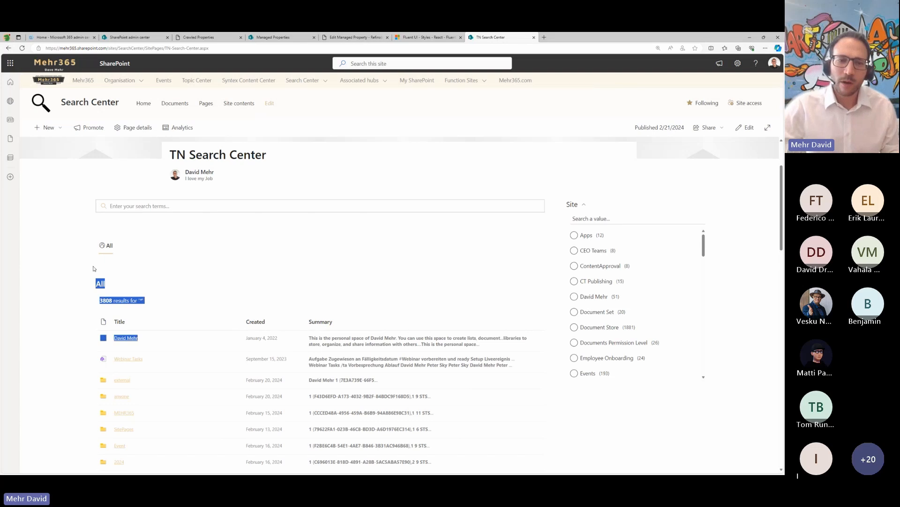
left_click(70, 239)
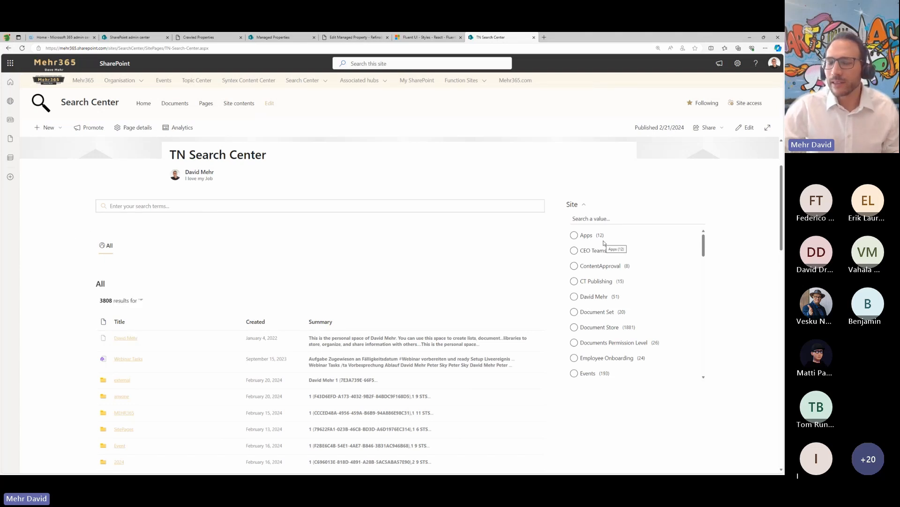
scroll(636, 263, "down", 3)
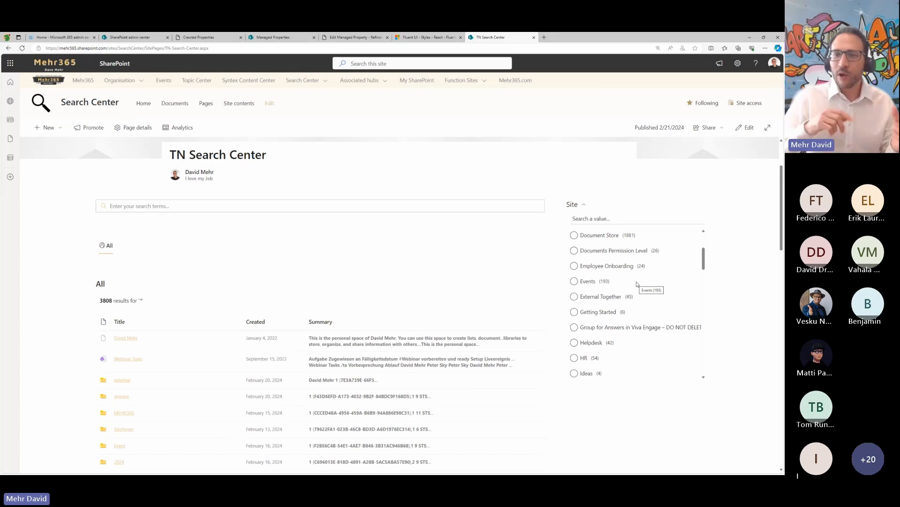
Step: Enter "tea" as the search term on the published page and run the suggested search Teams Nation
left_click(384, 206)
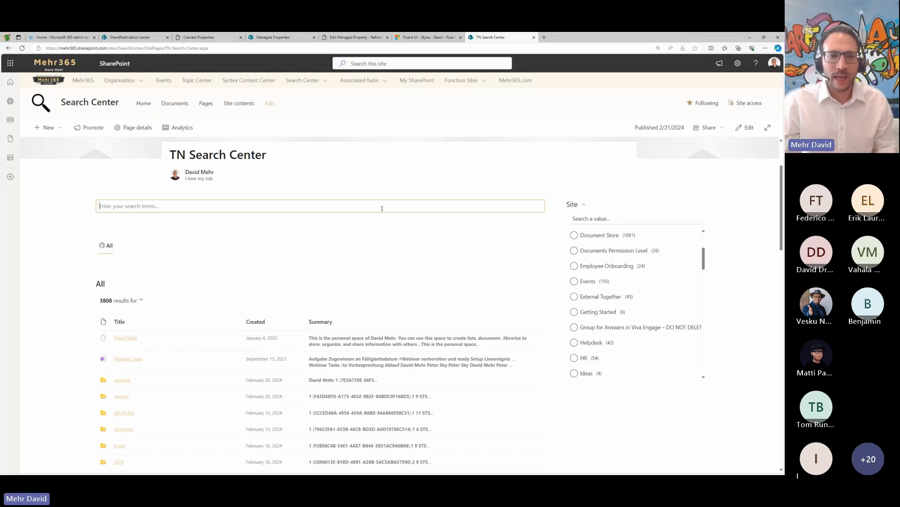
type("tea")
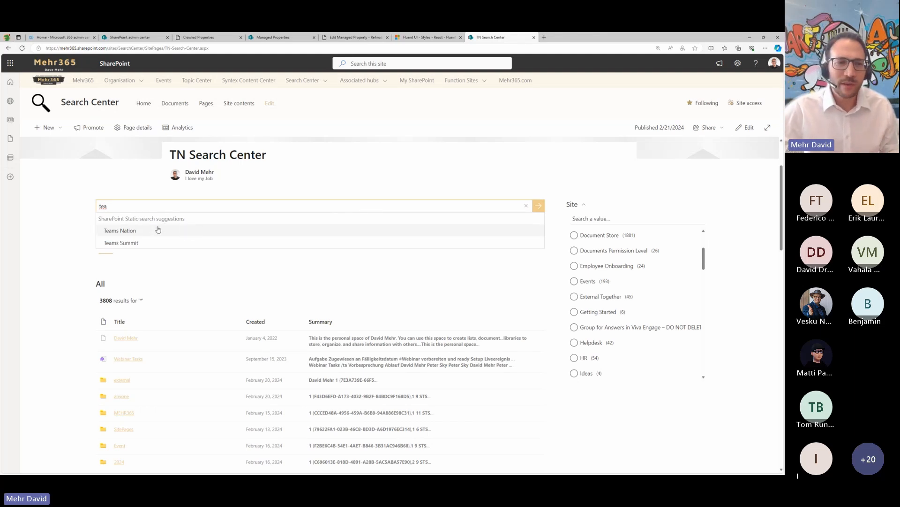
left_click(137, 231)
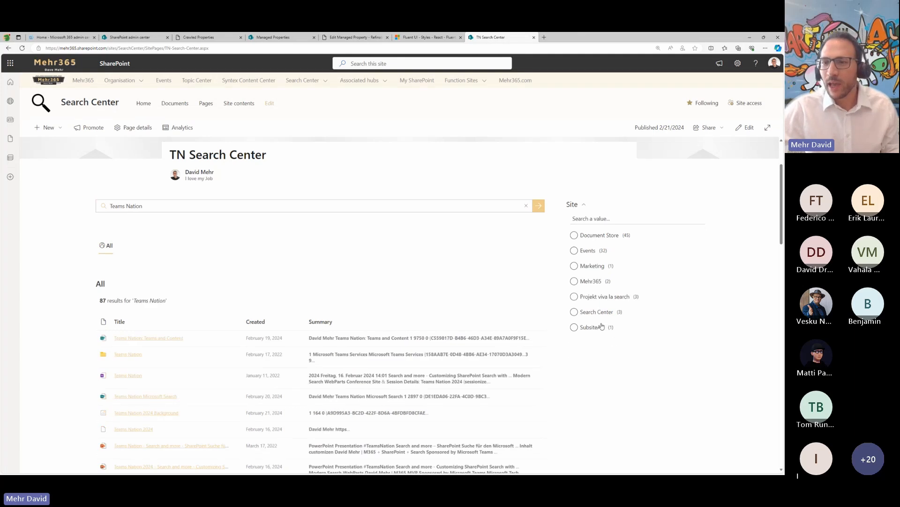
Step: Test the Site filter by narrowing the results to Mehr365, and reset both the filter and the search term
left_click(591, 282)
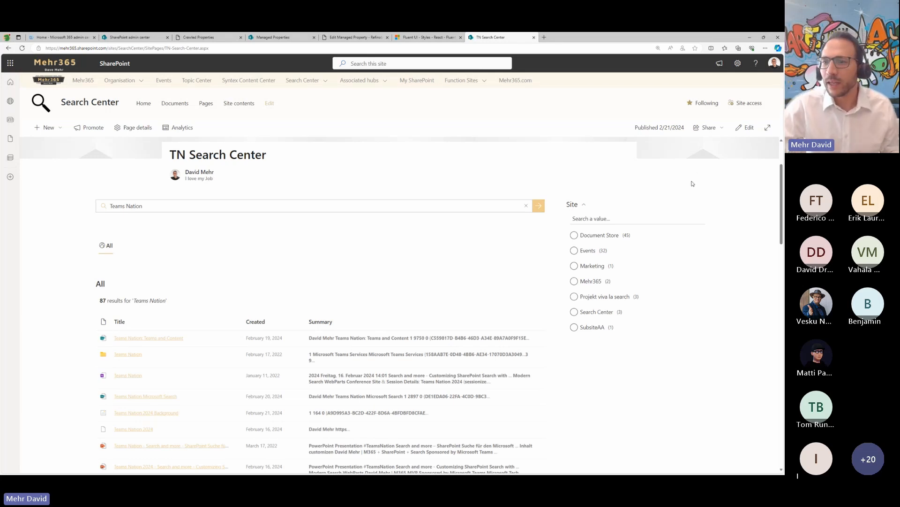
left_click(589, 284)
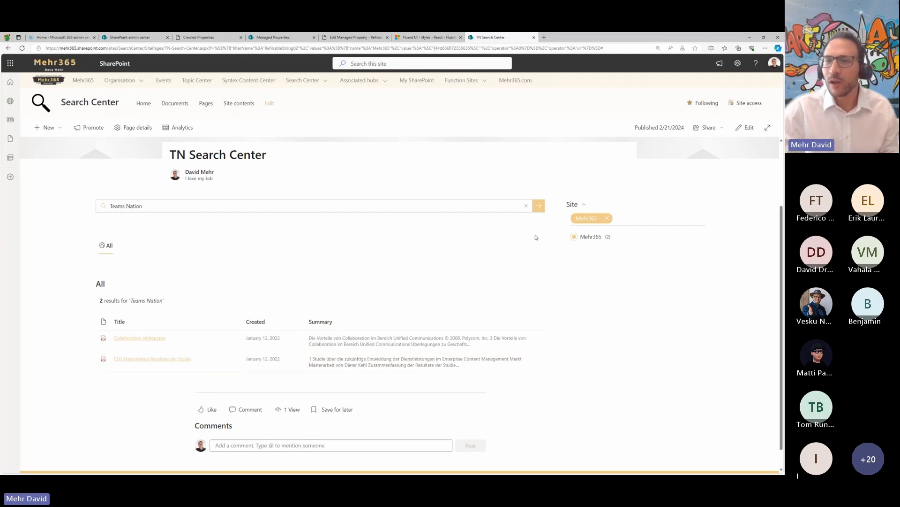
left_click(607, 218)
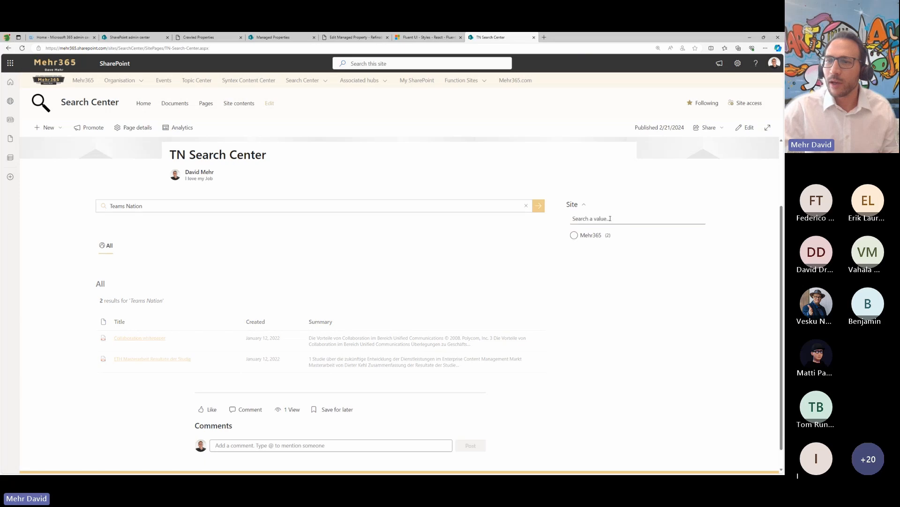
left_click(510, 212)
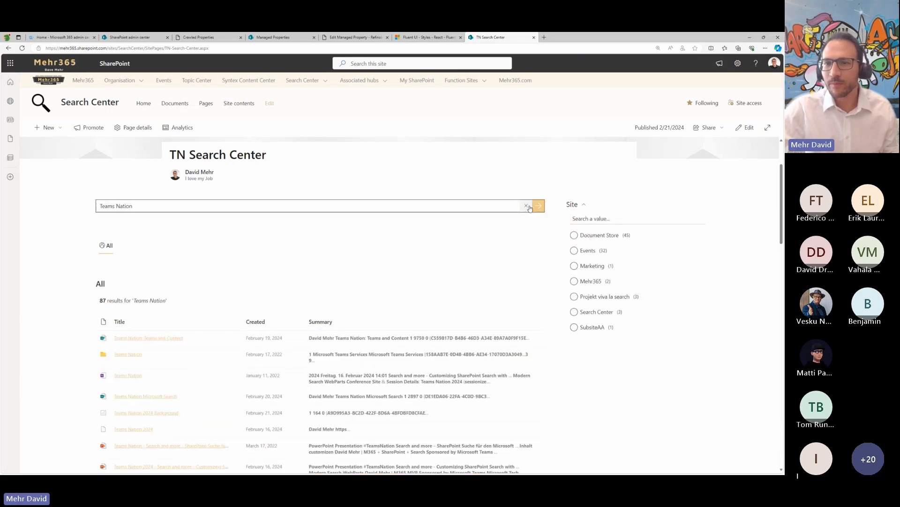
left_click(526, 205)
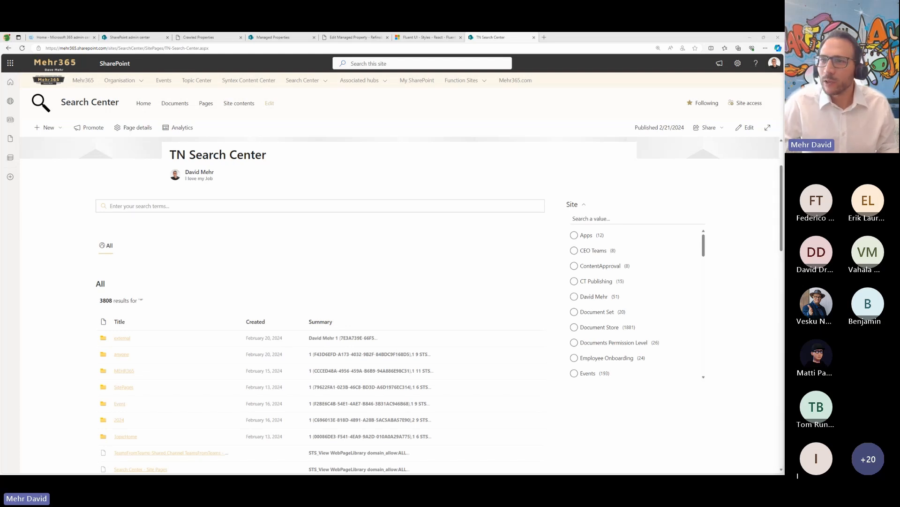
Step: Switch to the SharePoint Search Query Tool and rerun the * query
left_click_drag(784, 114, 419, 88)
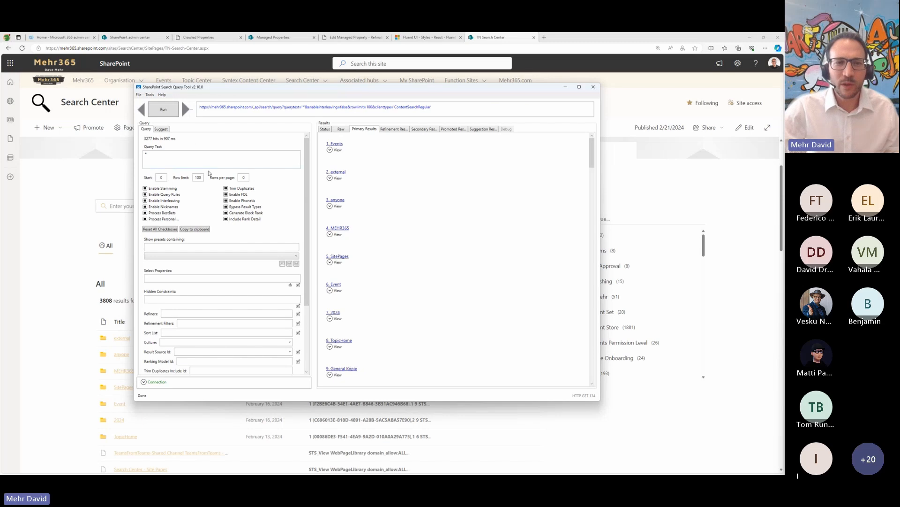
scroll(243, 208, "down", 4)
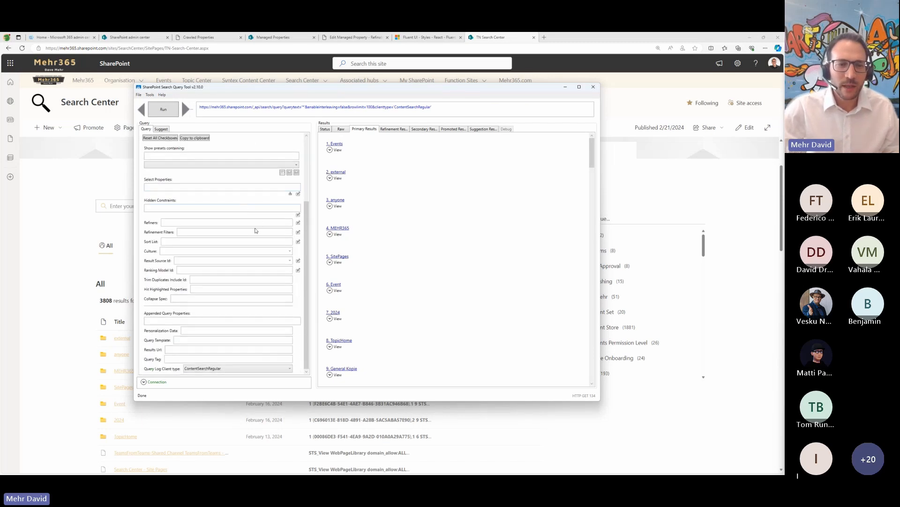
scroll(228, 271, "up", 4)
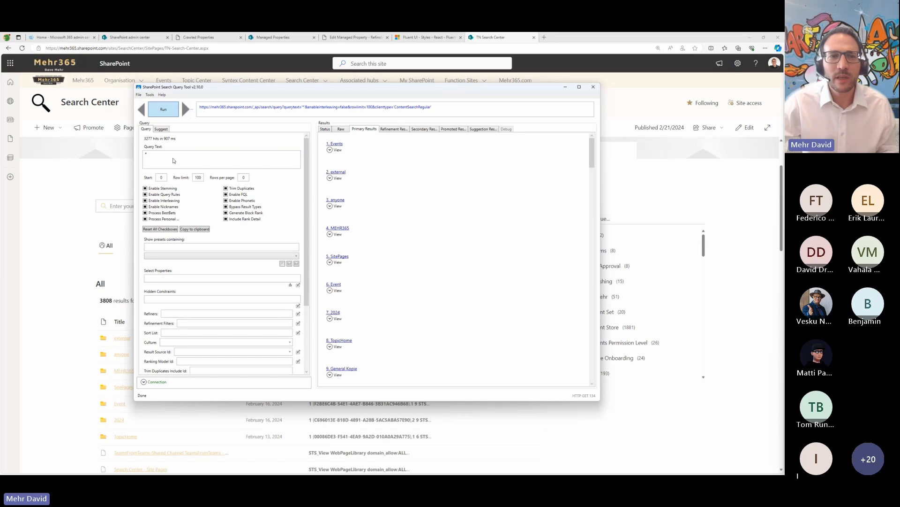
left_click(173, 159)
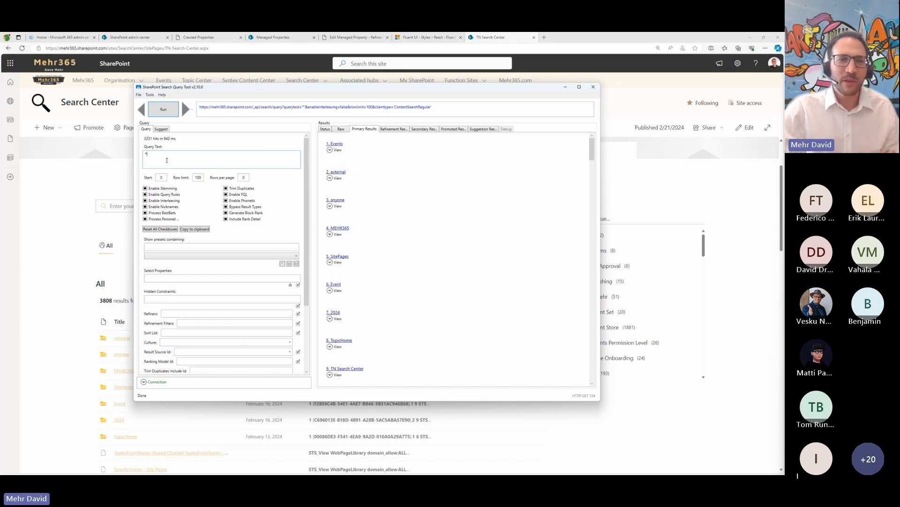
Step: Expand the details of the first result, Events, and inspect its contentclass and WebTemplate properties
left_click(330, 150)
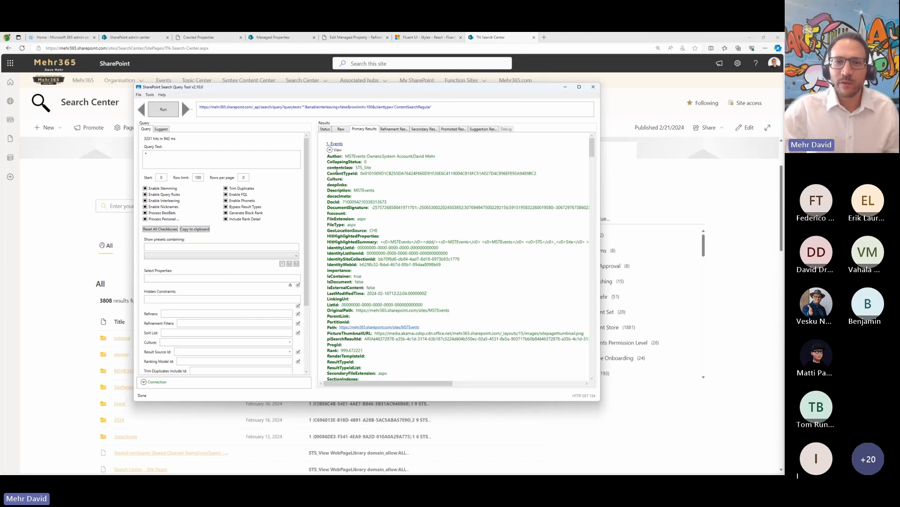
double_click(338, 168)
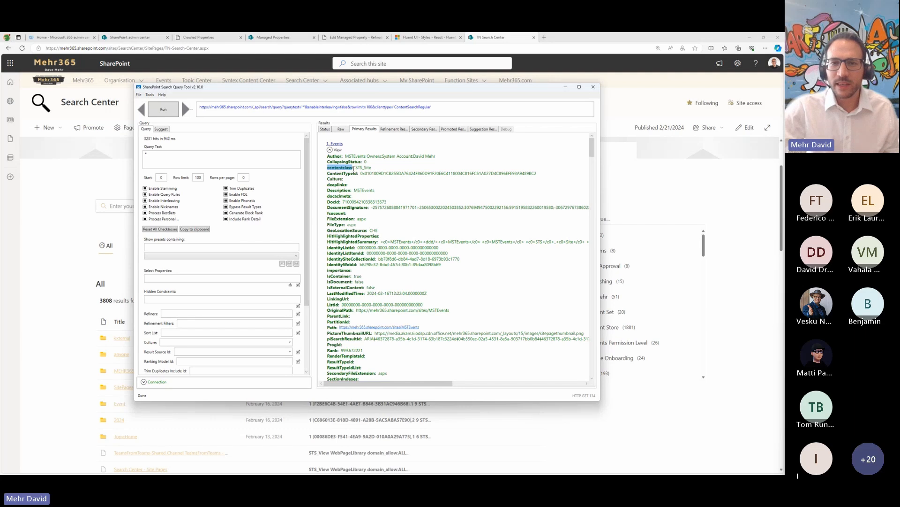
scroll(357, 172, "down", 5)
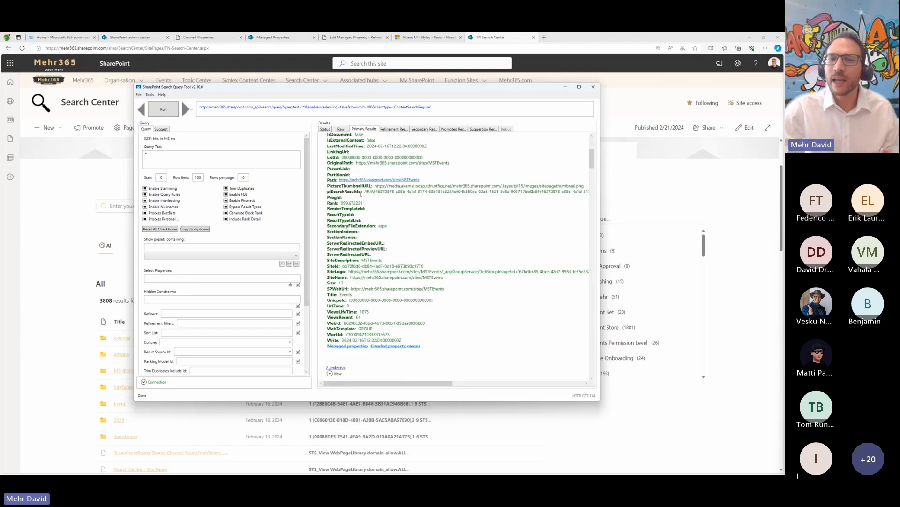
double_click(366, 328)
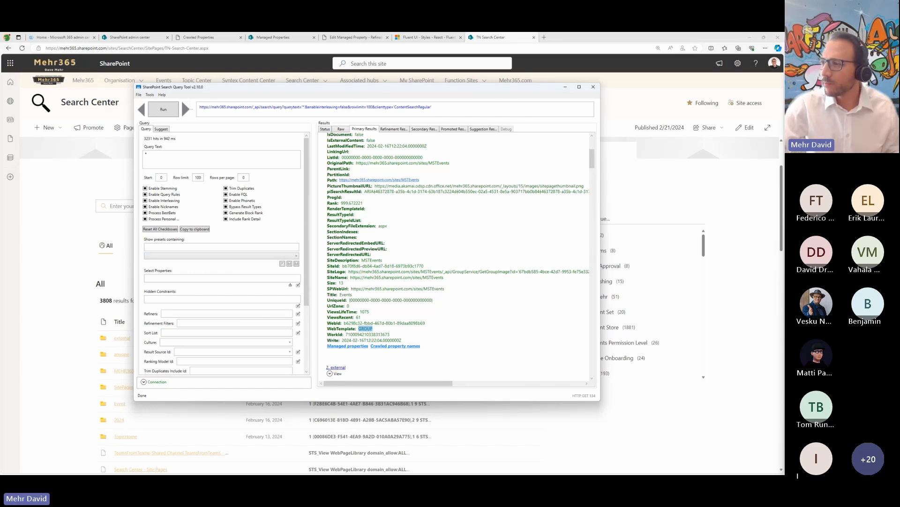
Step: Replace the query text with (SiteTemplate:GROUP OR SiteTemplate:TEAMCHANNEL)
key("alt+Tab")
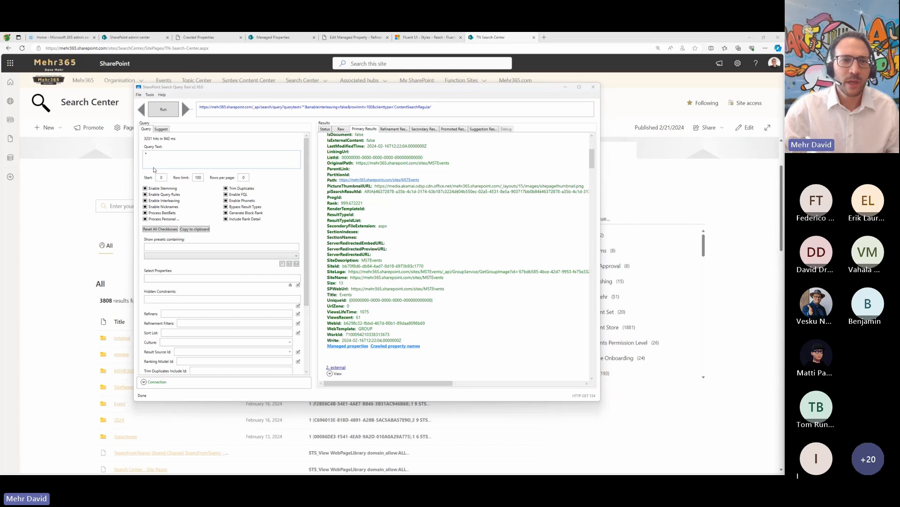
left_click(188, 153)
key("ctrl+a")
type("(SiteTemplate:GROUP OR SiteTemplate:TEAMCHANNEL)")
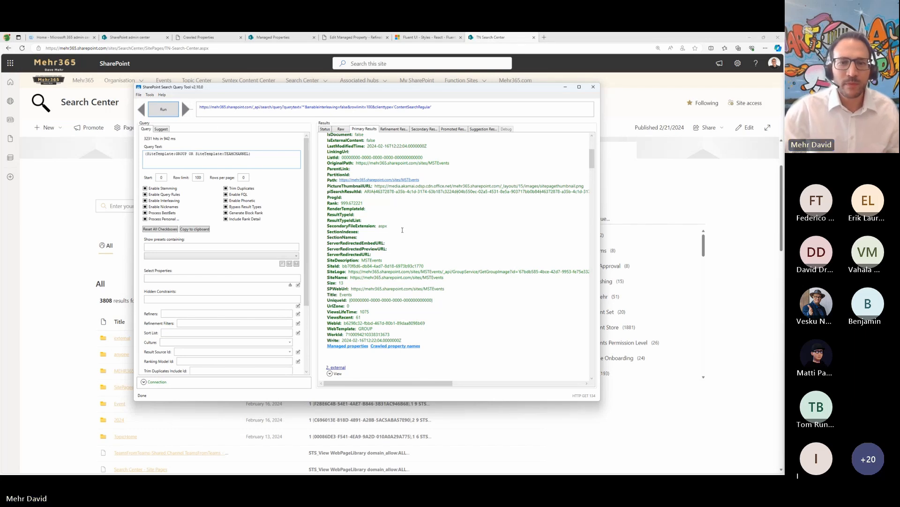
Step: Open the managed properties of the Events result, find the SiteTemplate property and close the list
left_click(342, 327)
left_click_drag(341, 327, 332, 327)
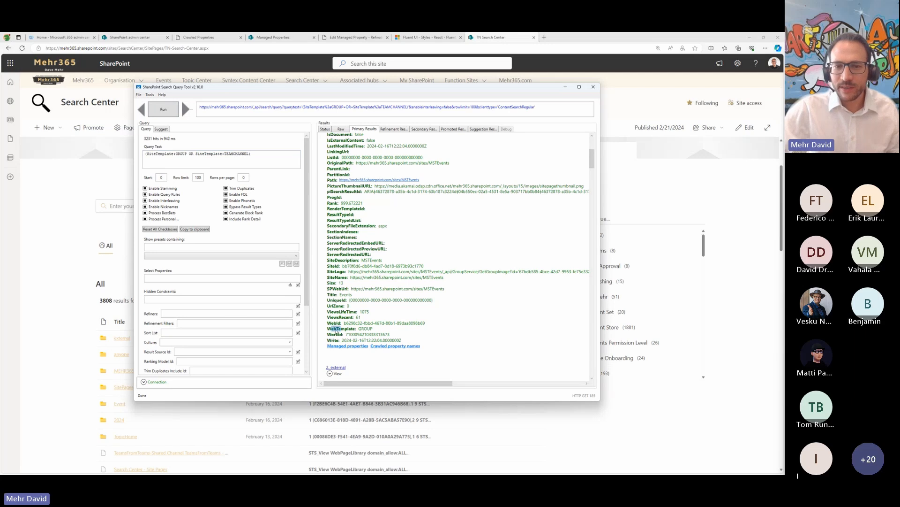
left_click(344, 350)
left_click(344, 347)
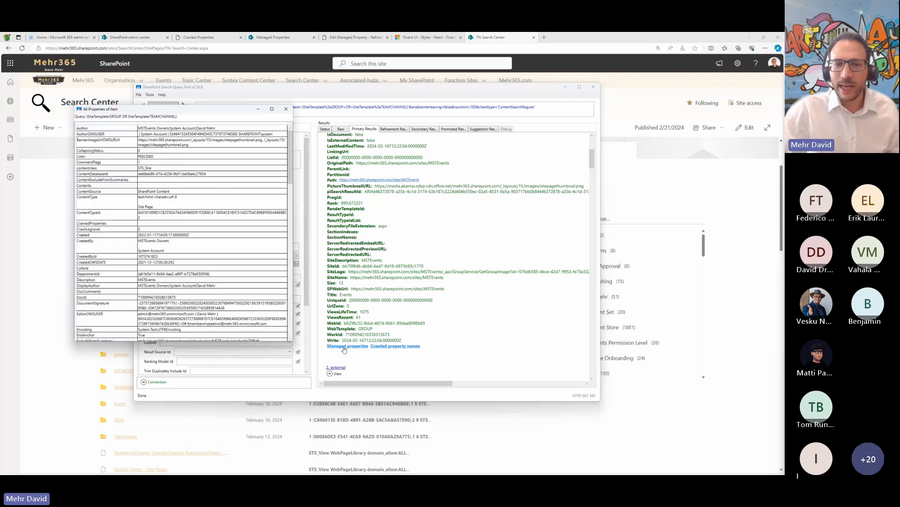
scroll(135, 202, "down", 3)
scroll(135, 203, "down", 10)
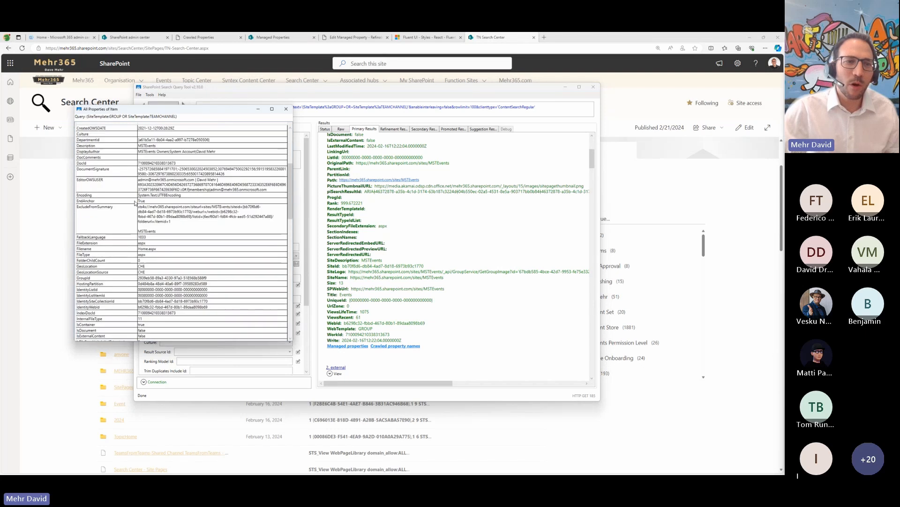
scroll(137, 205, "down", 5)
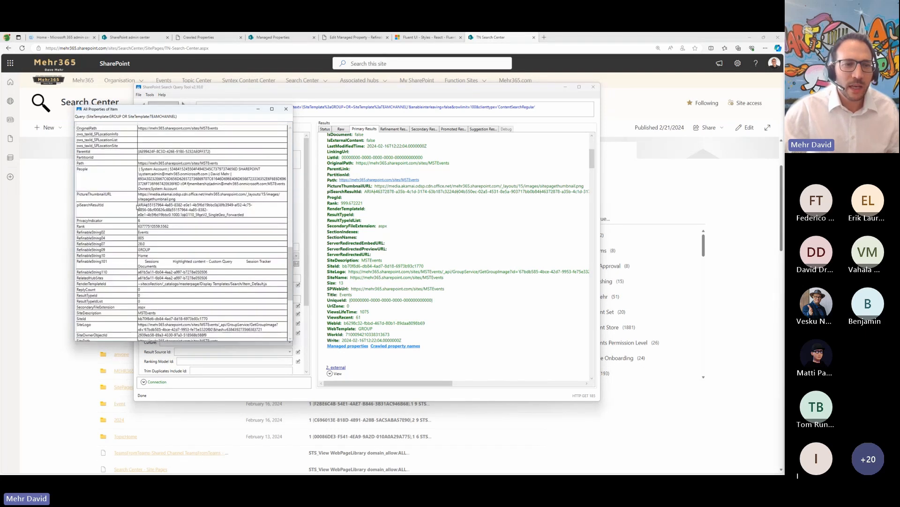
scroll(97, 231, "down", 5)
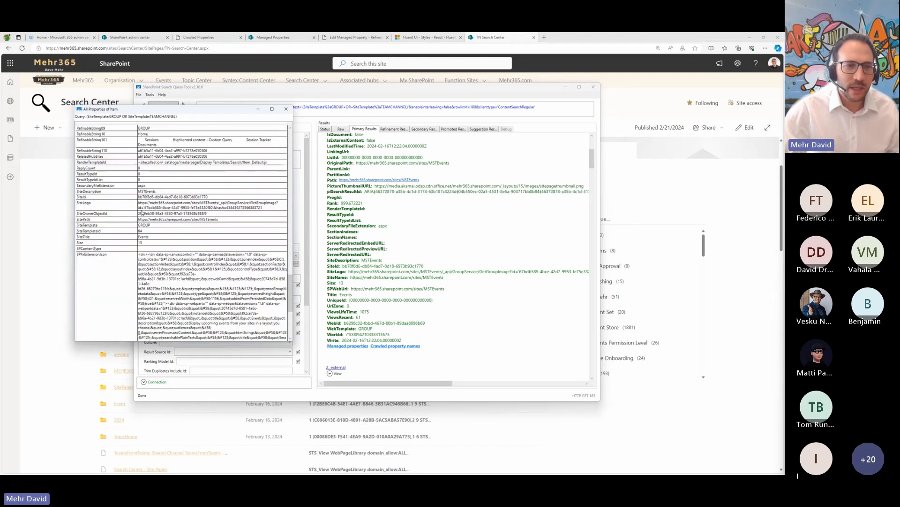
left_click(100, 225)
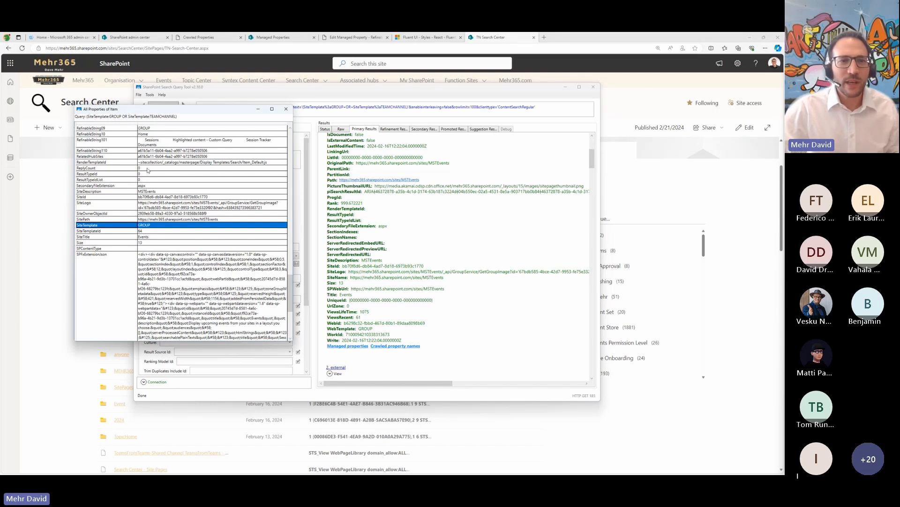
left_click(286, 109)
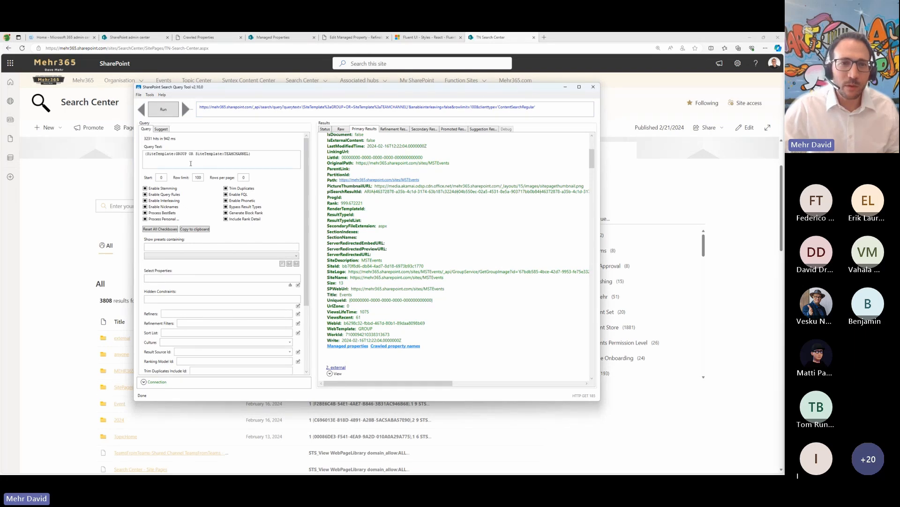
Step: Review the GROUP and TEAMCHANNEL site template conditions in the query text
left_click_drag(147, 154, 263, 153)
left_click(259, 158)
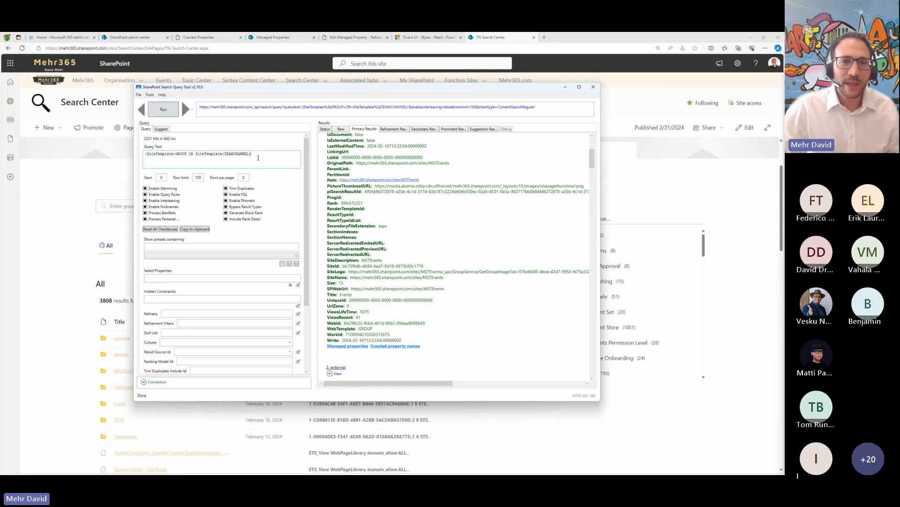
left_click_drag(196, 155, 210, 153)
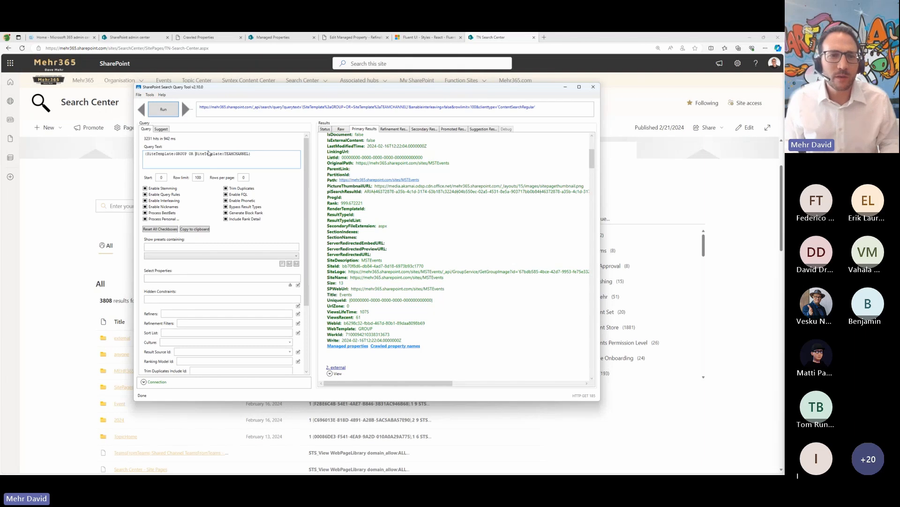
key("ctrl+shift+Left")
key("ctrl+shift+Left")
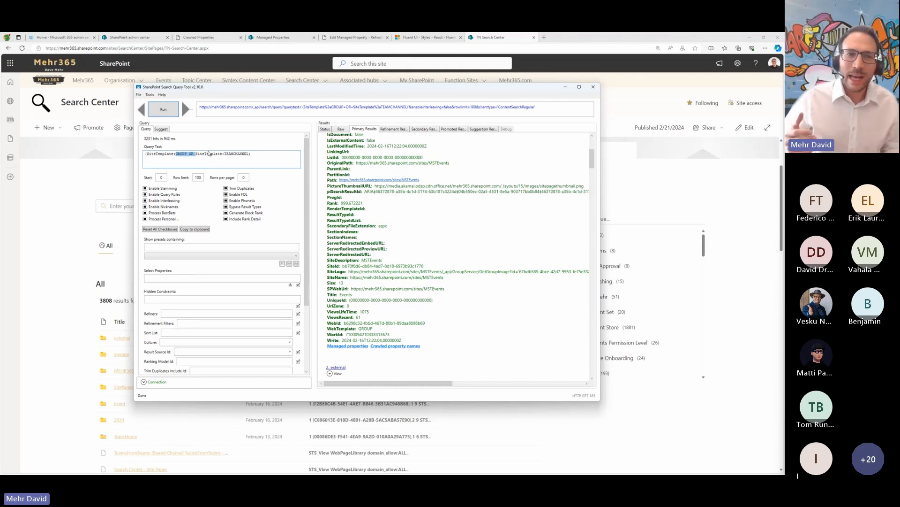
key("ctrl+Right")
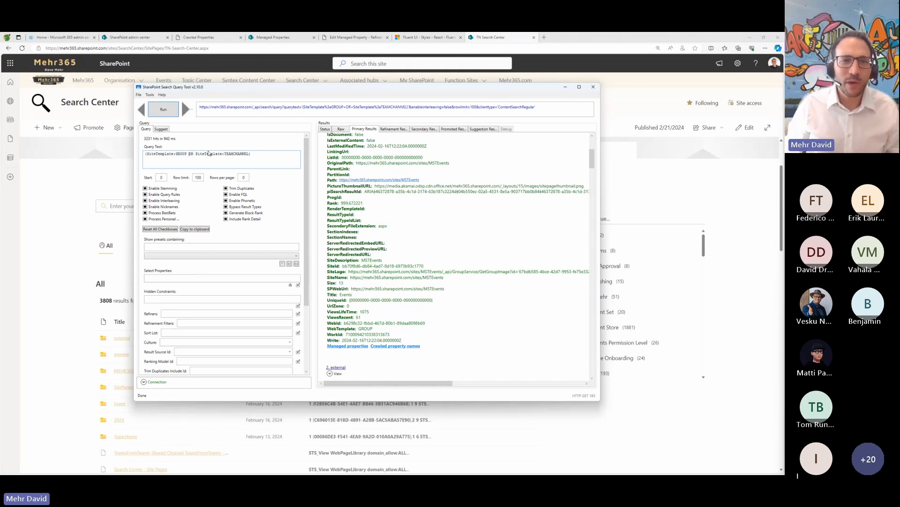
key("ctrl+shift+Left")
key("ctrl+Right")
key("ctrl+shift+Right")
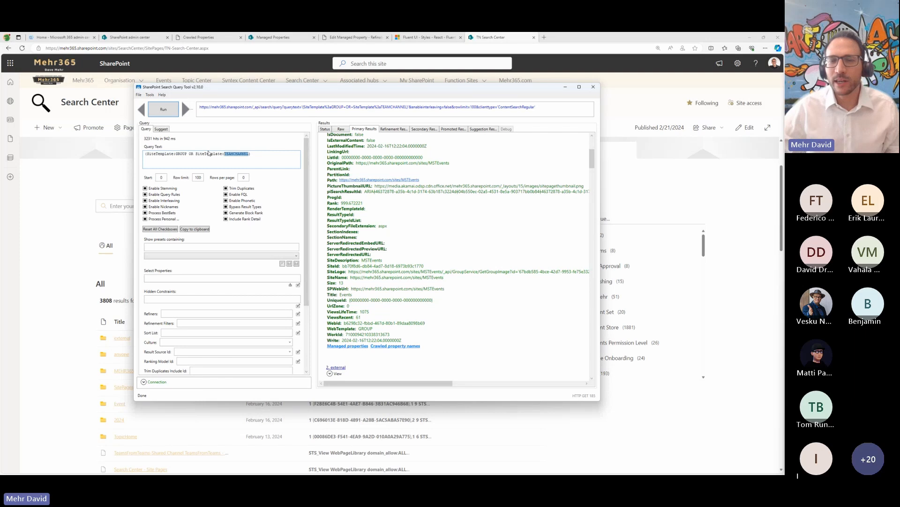
Step: Run the SiteTemplate query and look through its primary results
left_click(166, 104)
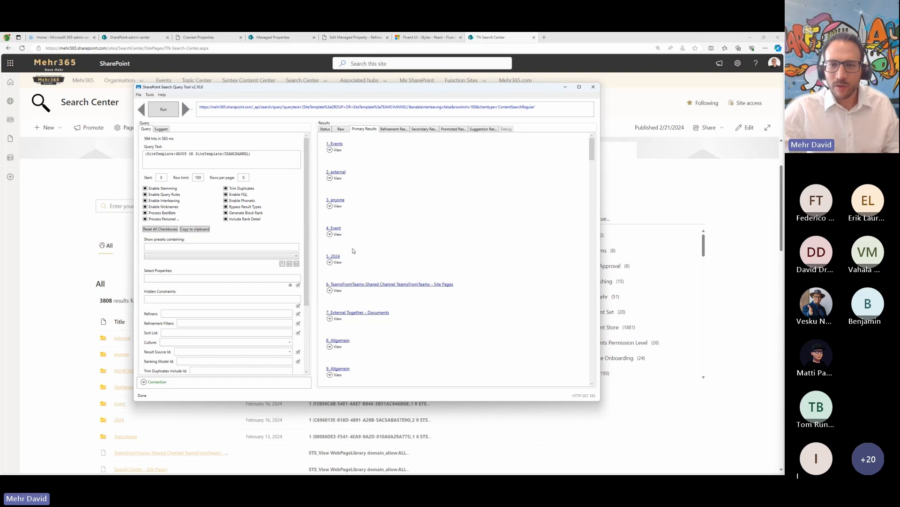
scroll(356, 251, "down", 5)
scroll(385, 244, "down", 8)
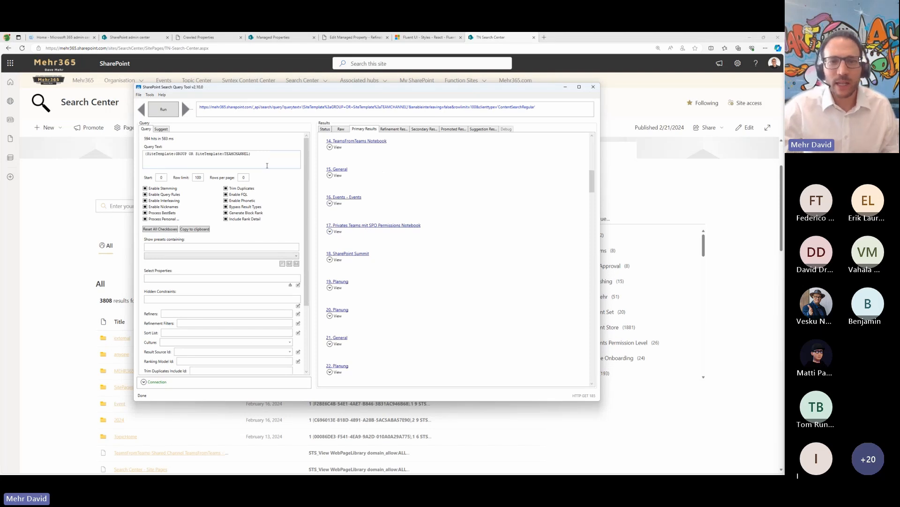
Step: Return to the TN Search Center page in the browser, edit it and duplicate the All Search Results web part
left_click(580, 41)
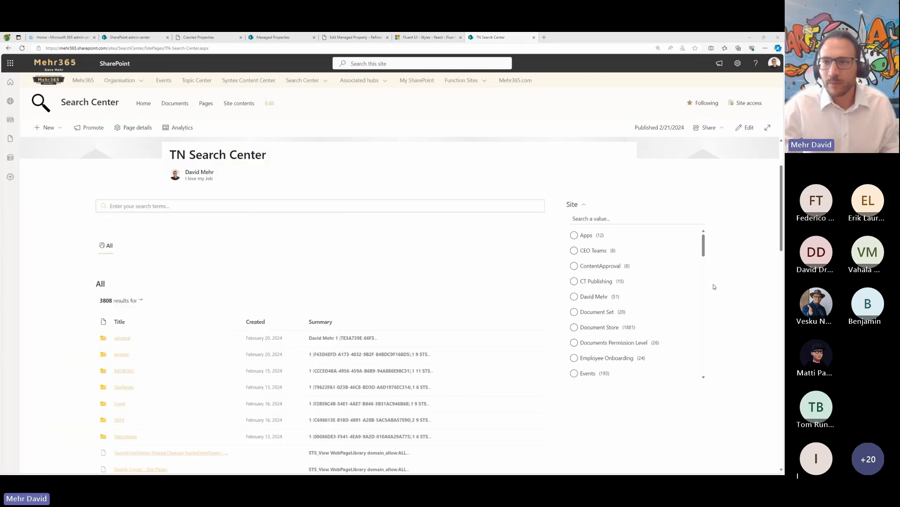
left_click(744, 131)
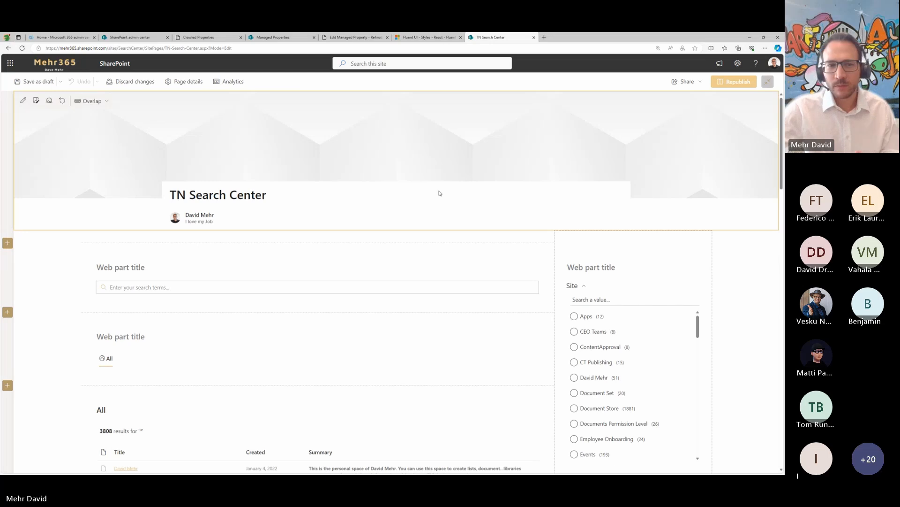
scroll(171, 272, "down", 3)
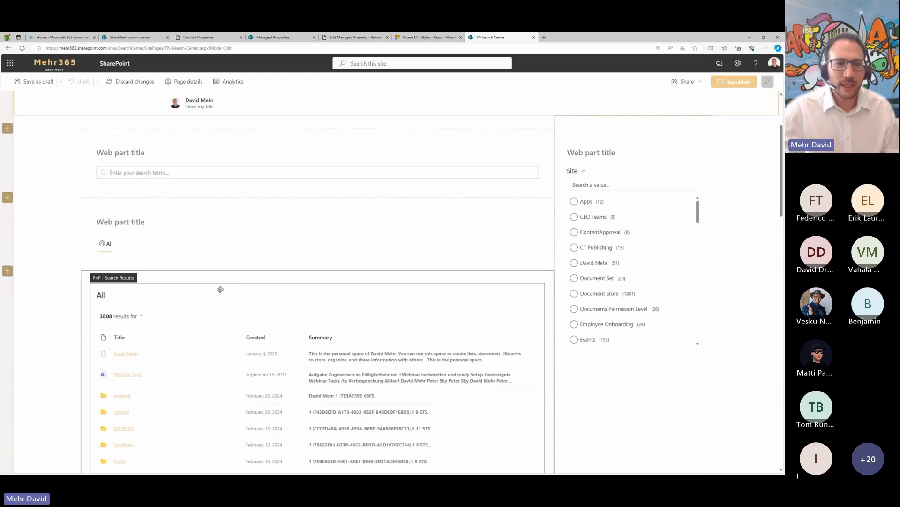
left_click(220, 289)
scroll(216, 286, "down", 2)
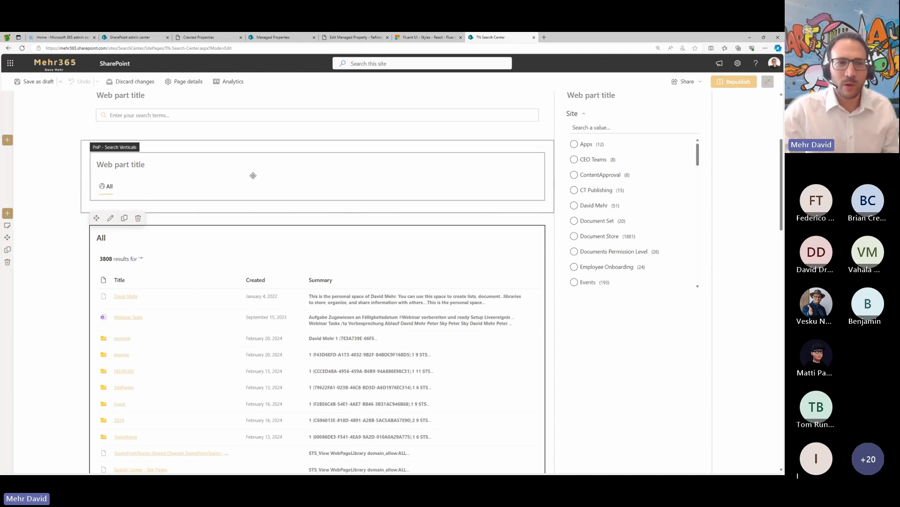
left_click(269, 238)
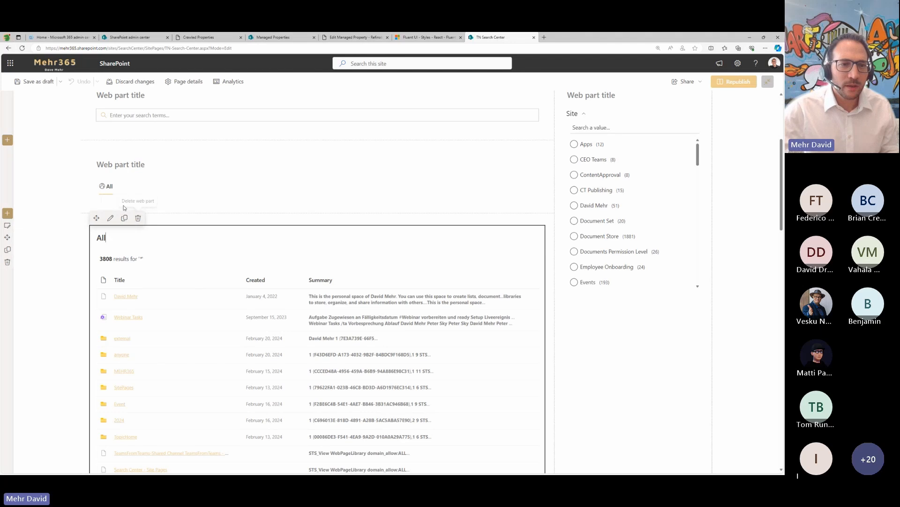
left_click(124, 220)
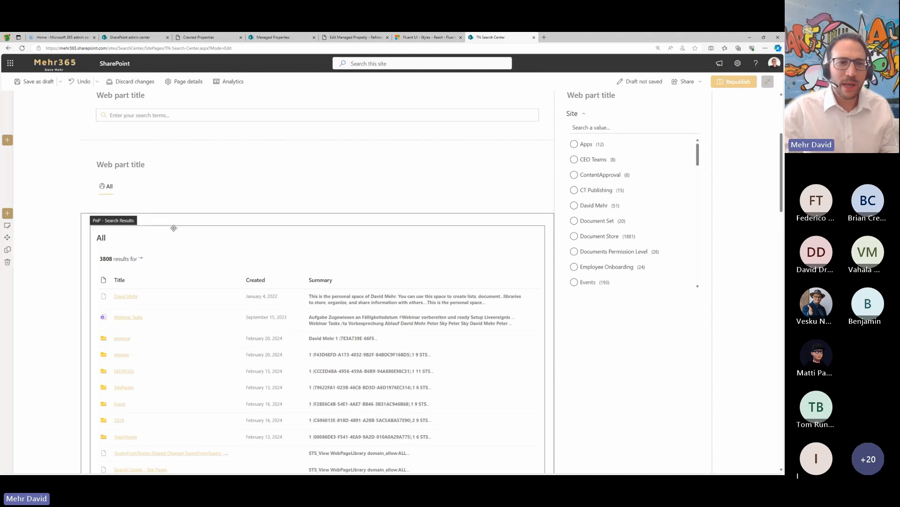
Step: Change the title of the duplicated Search Results web part to "Sites"
scroll(211, 241, "down", 1)
scroll(212, 241, "down", 15)
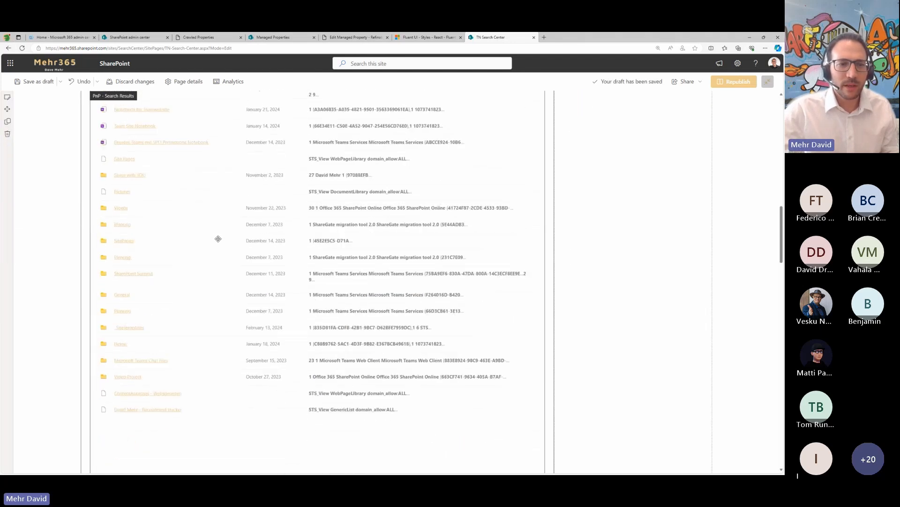
scroll(224, 238, "down", 5)
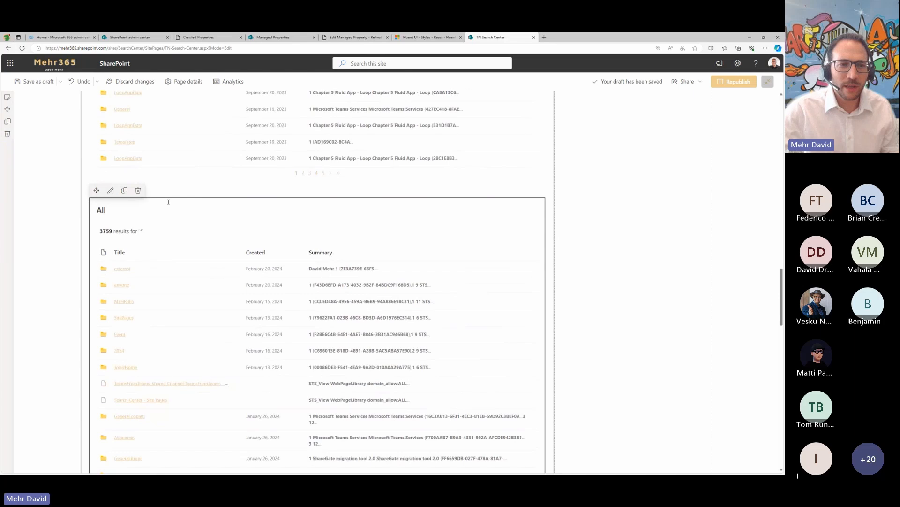
double_click(105, 210)
type("Teams")
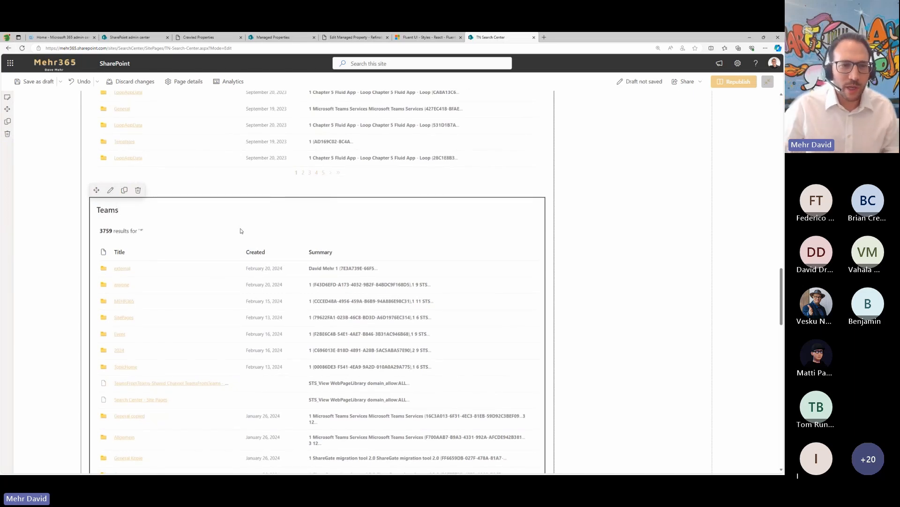
key("ctrl+a")
type("Sites")
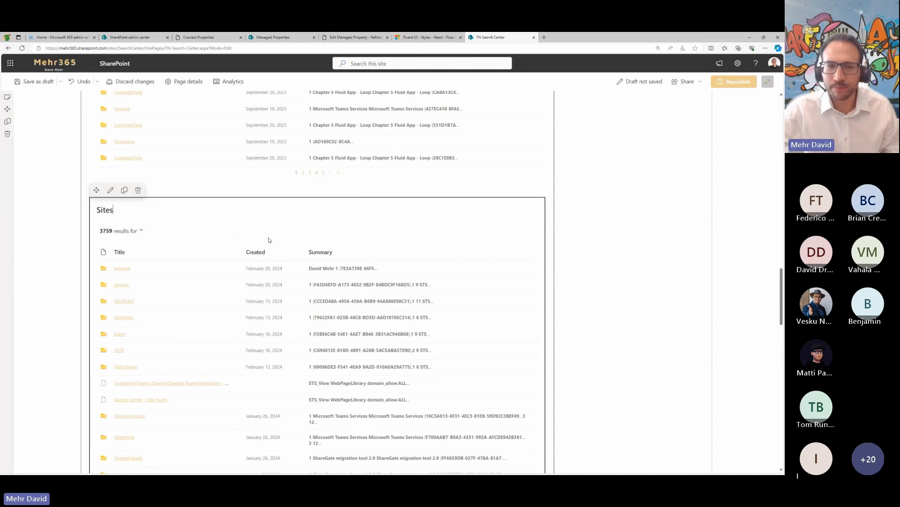
Step: Replace the Sites web part's query template with {searchTerms} contentclass:sts_site AND (SiteTemplate:GROUP OR SiteTemplate:TEAMCHANNEL)
left_click(110, 190)
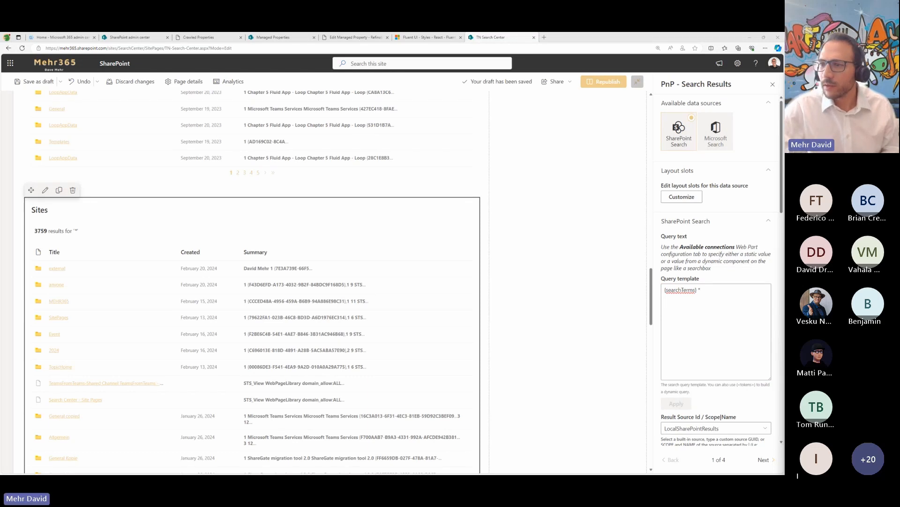
left_click_drag(722, 294, 664, 296)
type("{searchTerms} contentclass:sts_site AND (SiteTemplate:GROUP OR SiteTemplate:TEAMCHANNEL)")
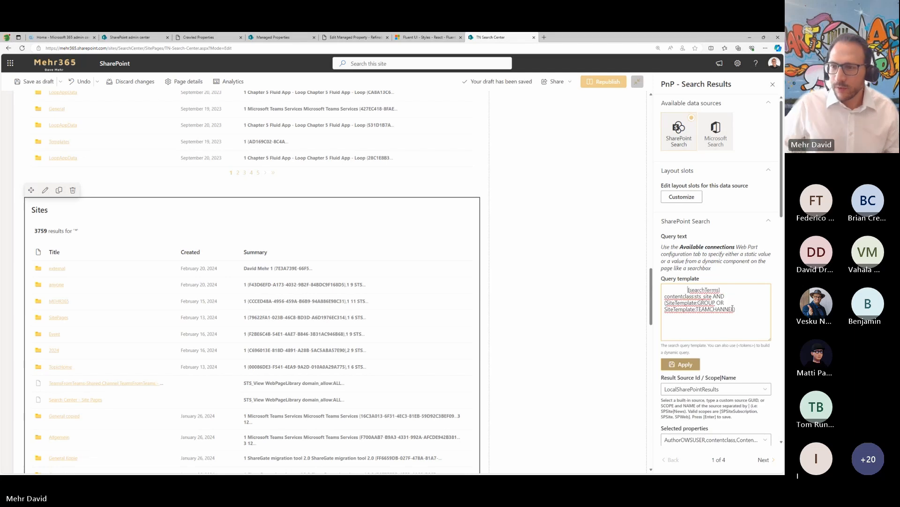
key("shift+Home")
key("BackSpace")
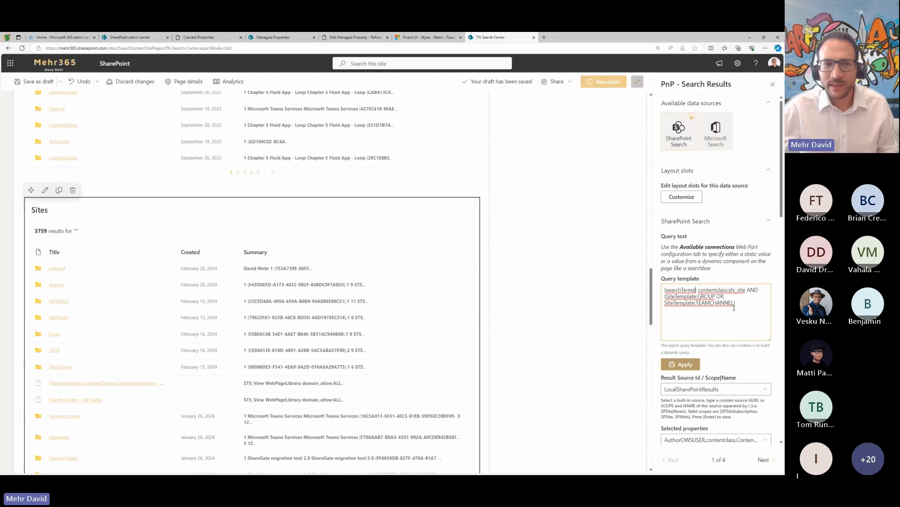
Step: Cut the SiteTemplate condition out of the query template and apply it with only {searchTerms} contentclass:sts_site
left_click_drag(739, 303, 746, 290)
key("ctrl+c")
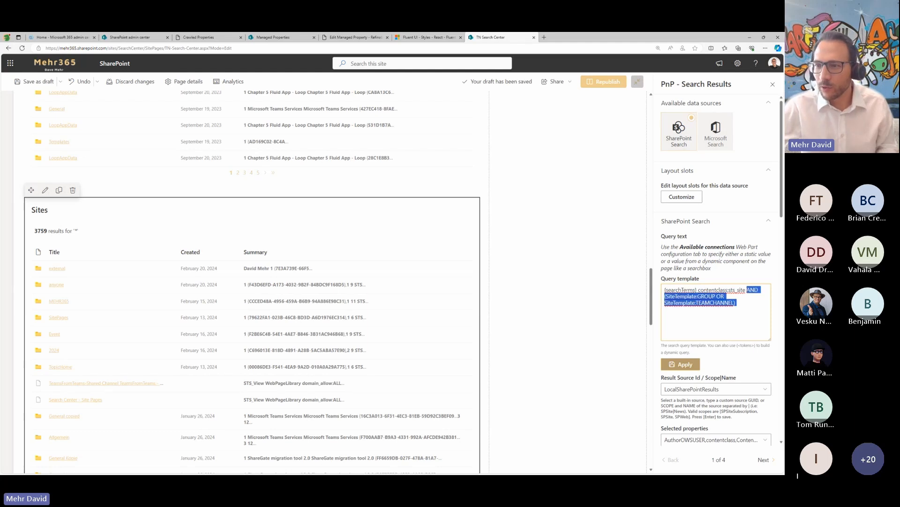
key("BackSpace")
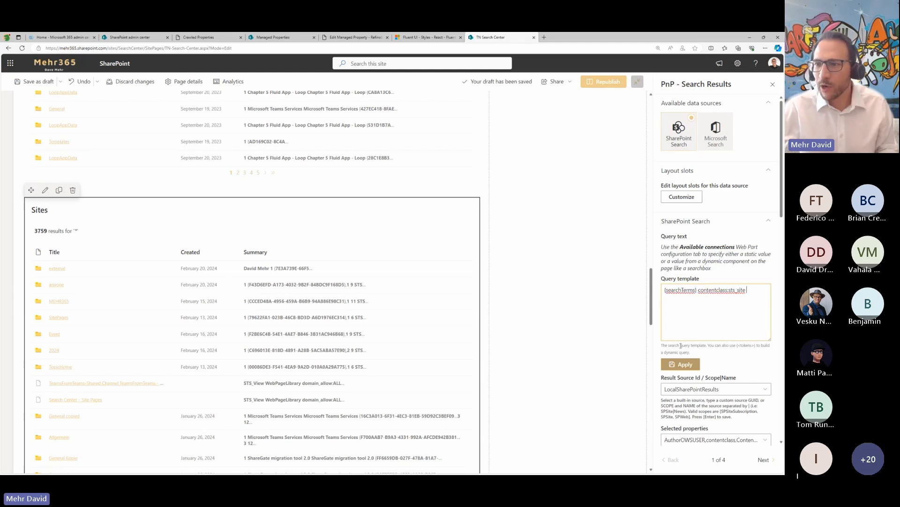
left_click(684, 365)
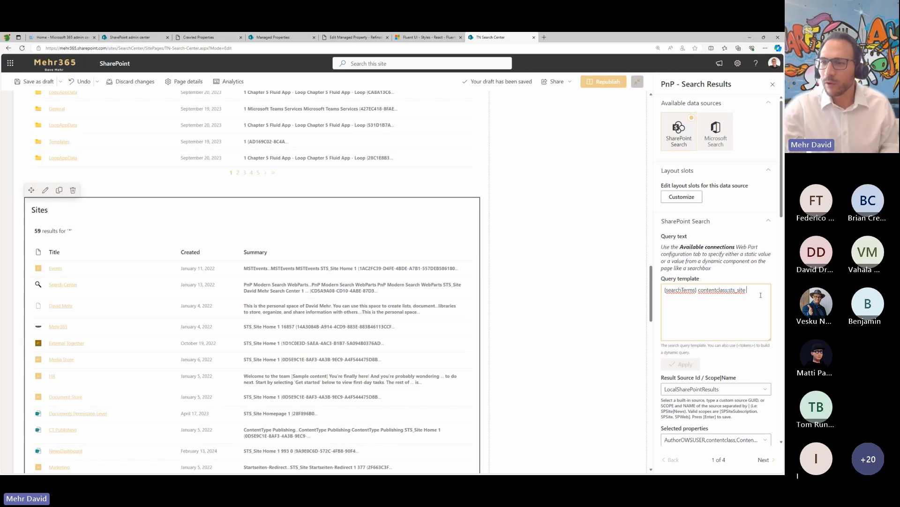
Step: Append AND (SiteTemplate:GROUP OR SiteTemplate:TEAMCHANNEL) to the query template again and apply it
key("ctrl+v")
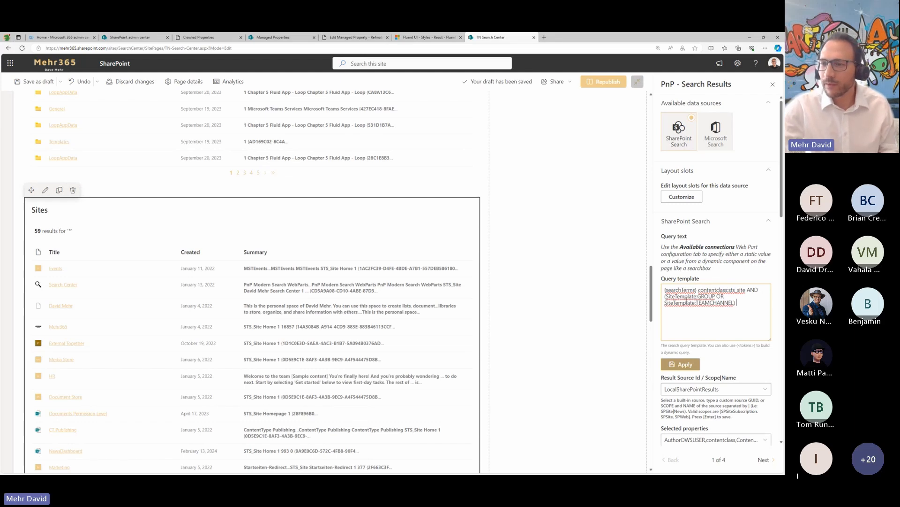
left_click_drag(666, 296, 728, 303)
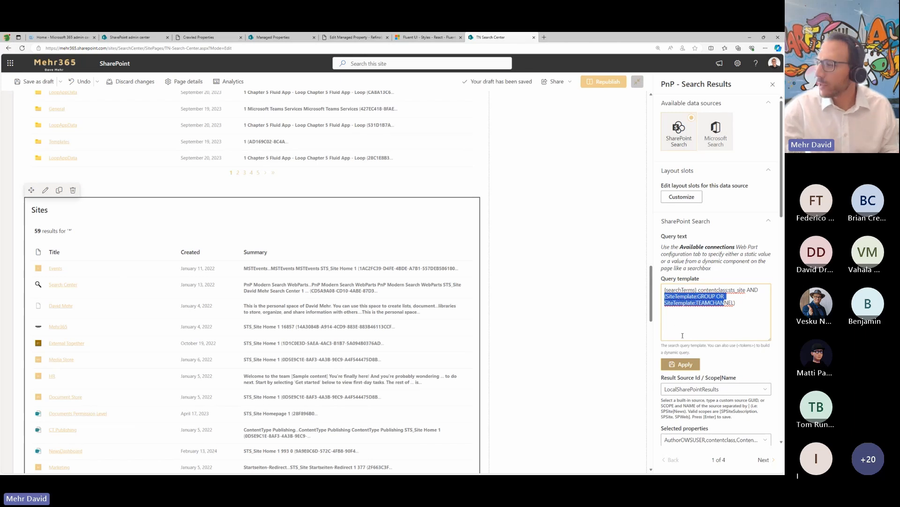
left_click(680, 365)
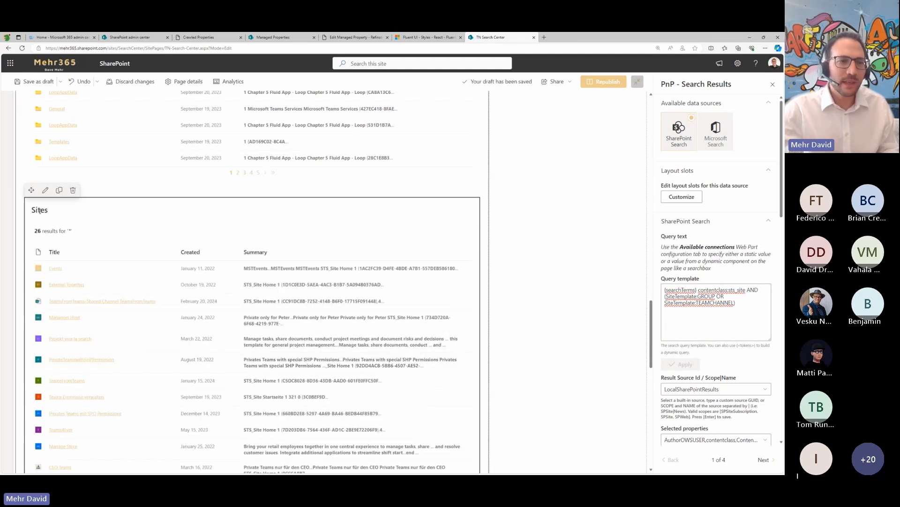
Step: Change the title of the Sites web part to "Teams"
left_click_drag(30, 210, 87, 212)
type("T")
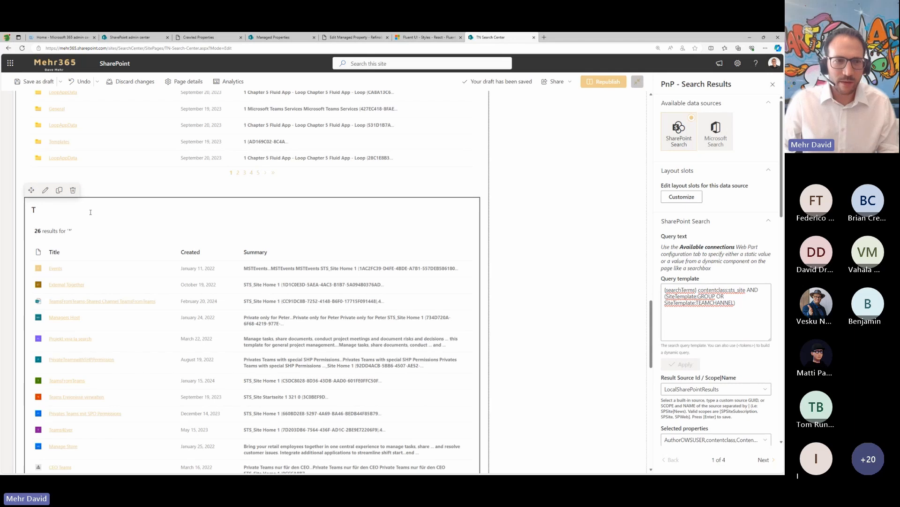
type("eams")
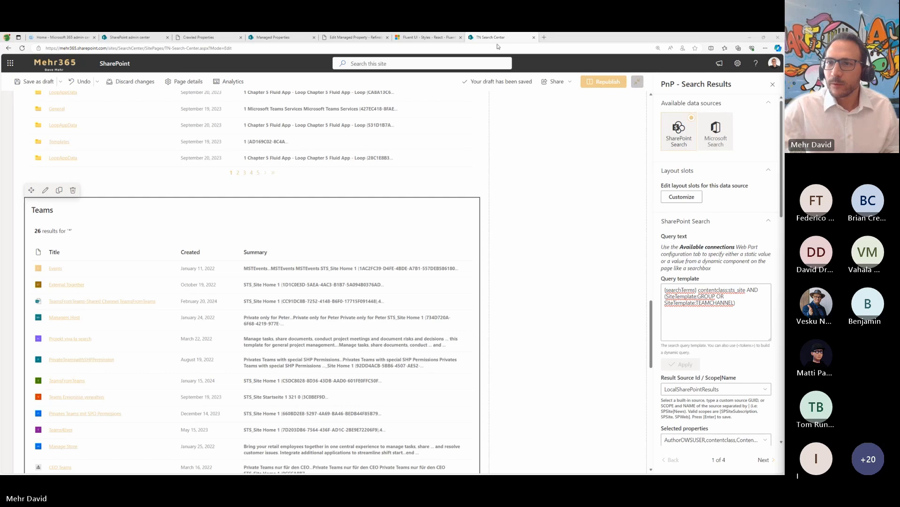
Step: Republish the page and look through its published All and Teams result lists
scroll(500, 94, "up", 3)
left_click(601, 84)
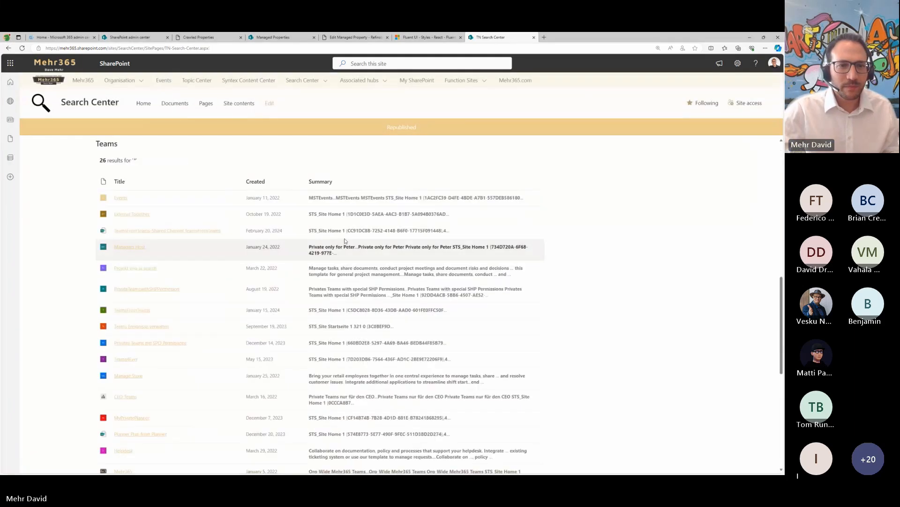
scroll(287, 262, "up", 10)
scroll(287, 262, "up", 10)
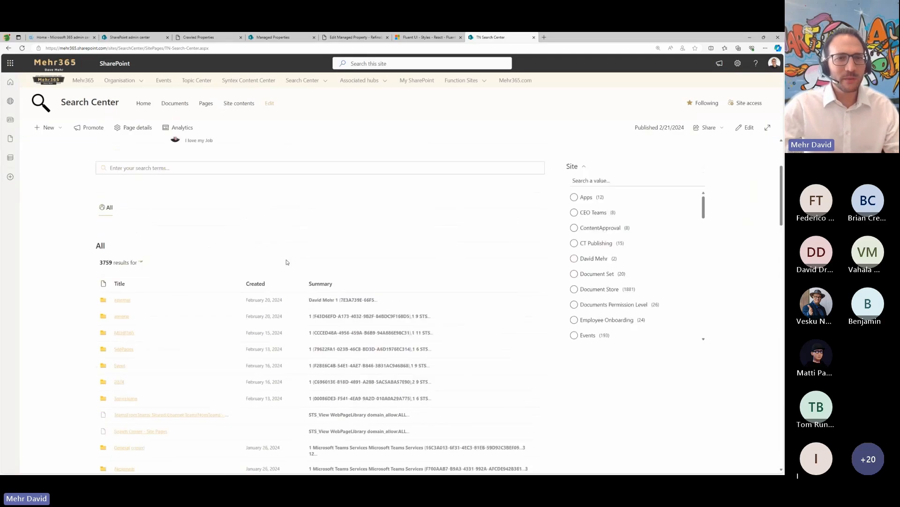
scroll(276, 267, "down", 2)
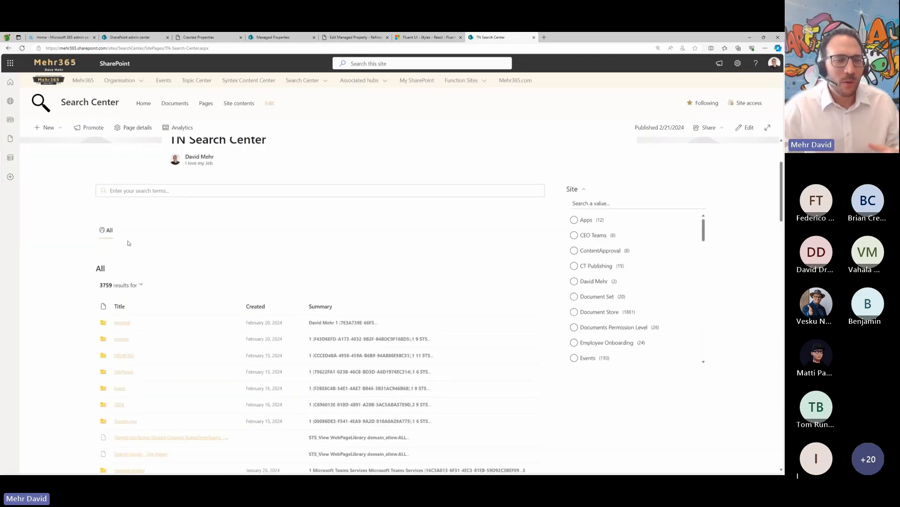
scroll(128, 242, "down", 5)
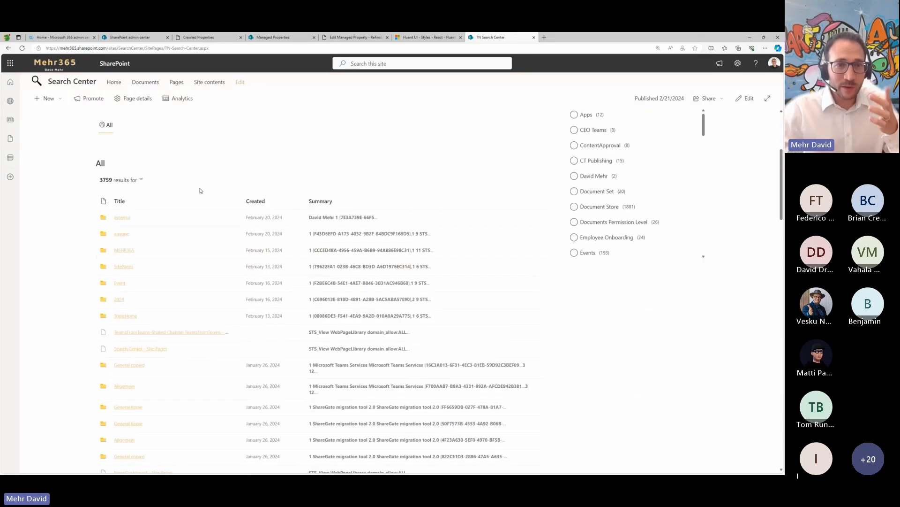
scroll(252, 227, "down", 10)
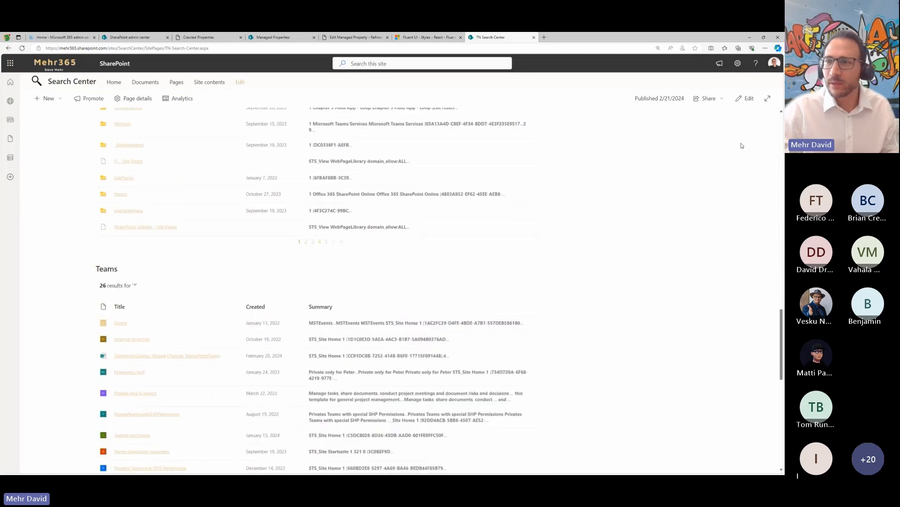
Step: Edit the page again and add a search vertical named Teams with the Fluent UI icon Group to the Search Verticals web part
left_click(738, 102)
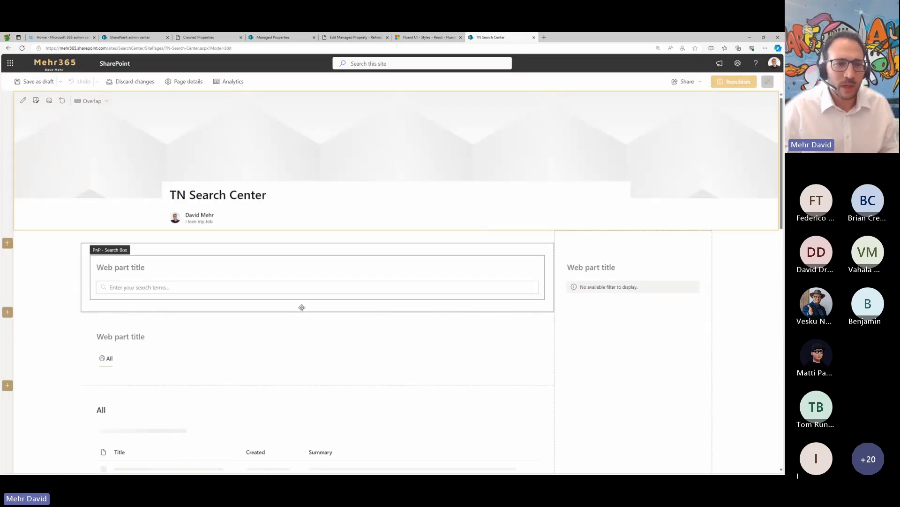
left_click(230, 351)
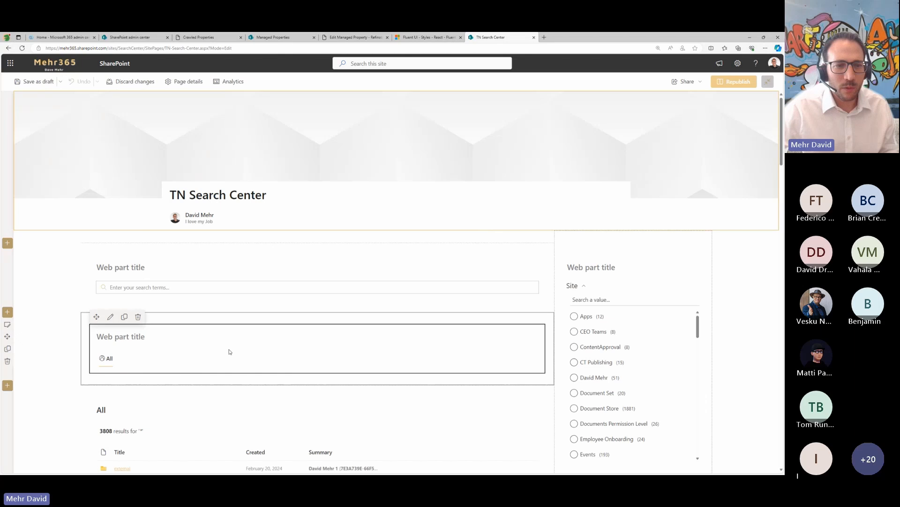
left_click(109, 317)
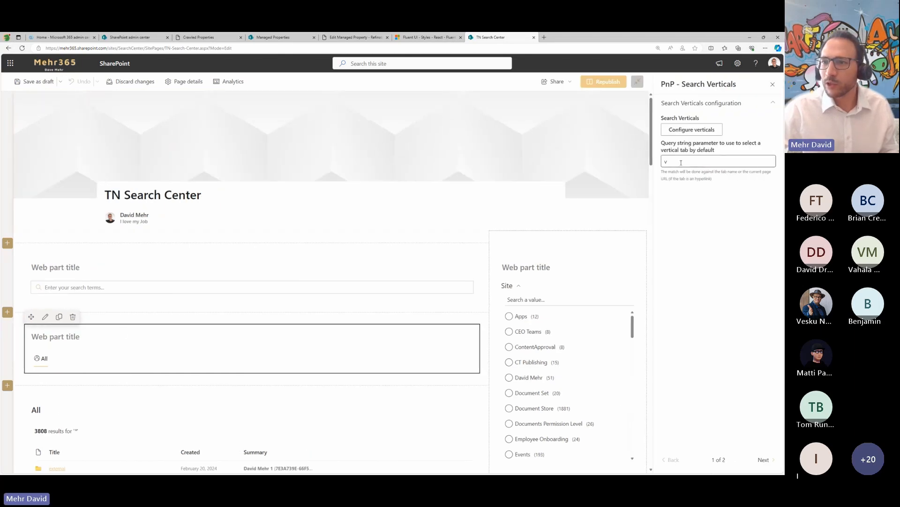
left_click(705, 132)
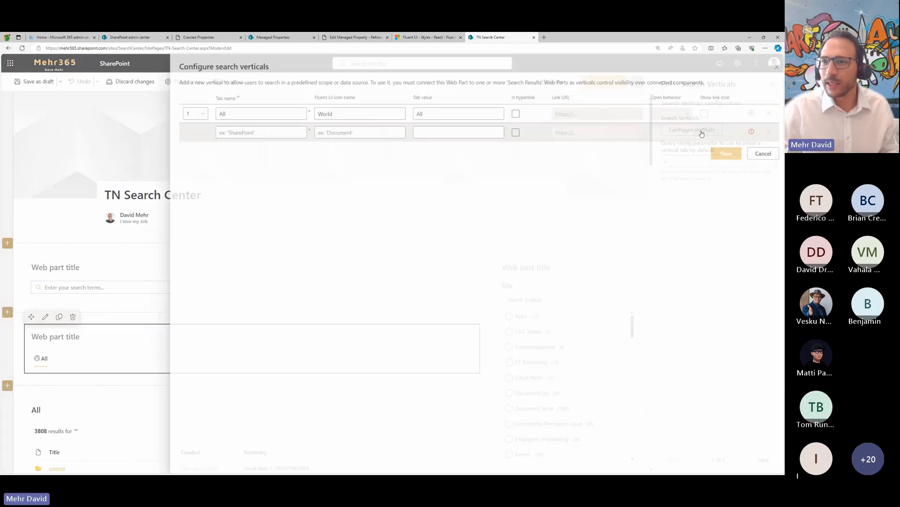
left_click(267, 133)
type("Teams")
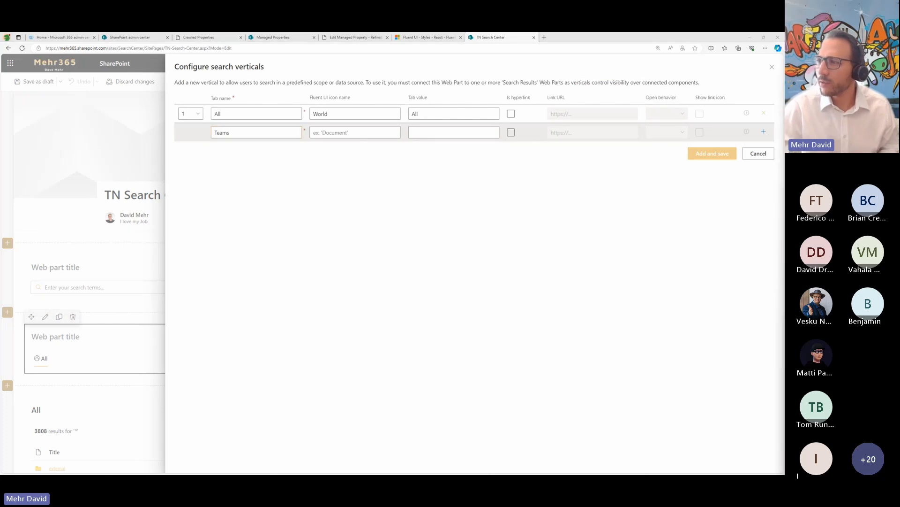
left_click(353, 133)
type("Group")
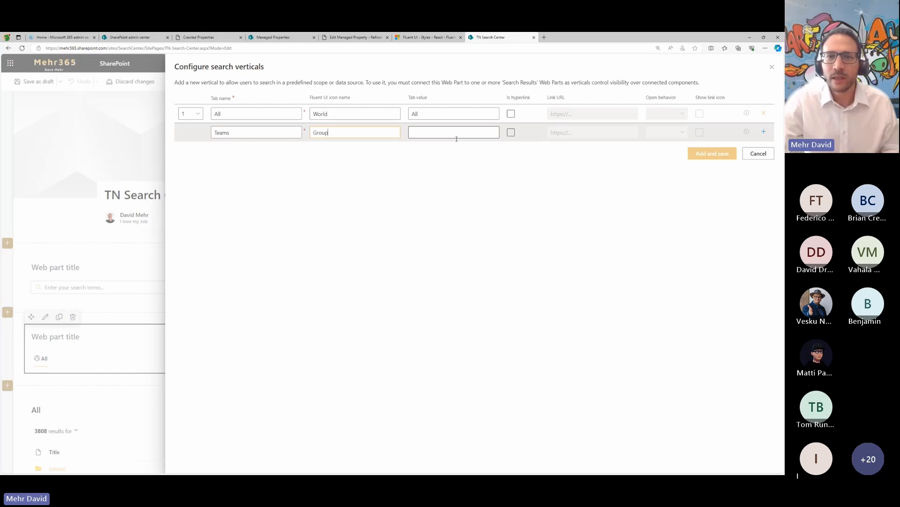
Step: Set the new Teams vertical's tab value to Teams and save the search verticals configuration
left_click(453, 135)
type("Teams")
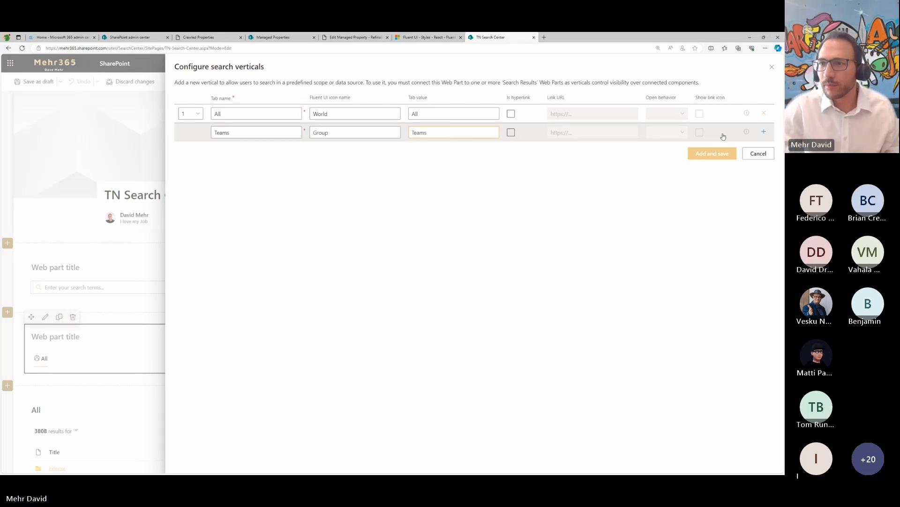
left_click(710, 156)
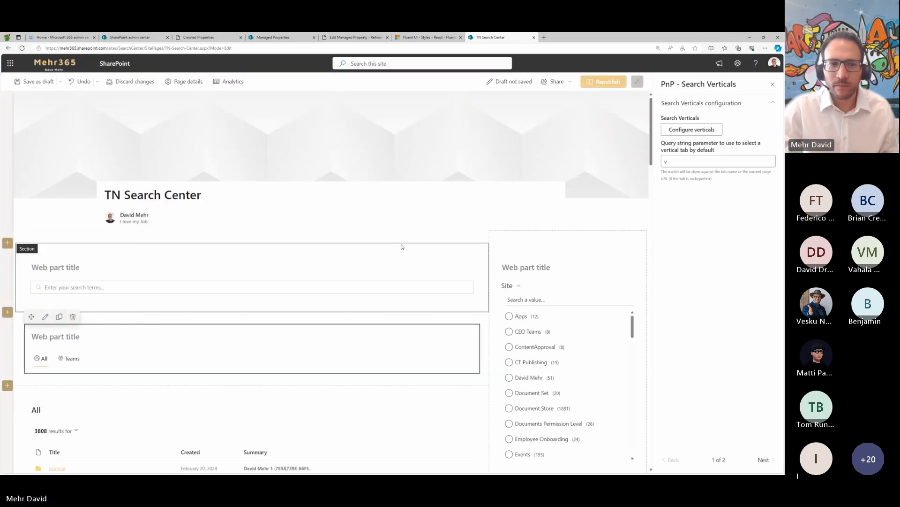
Step: Configure the Teams search results web part to display data only when the Teams vertical is selected
scroll(405, 237, "down", 10)
scroll(402, 233, "down", 7)
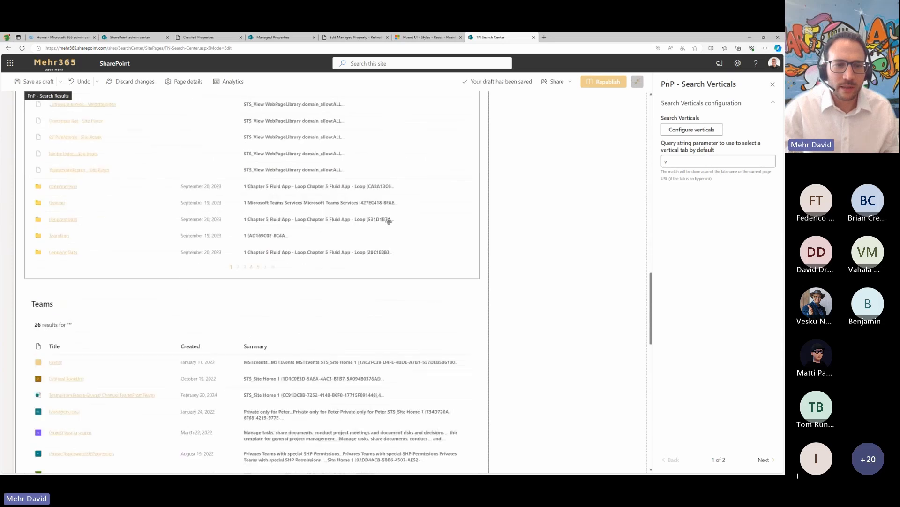
left_click(217, 155)
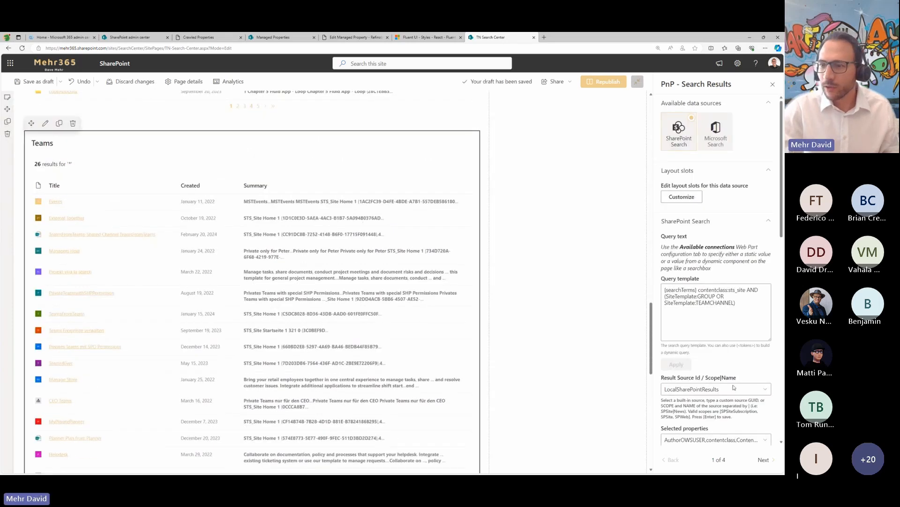
left_click(765, 459)
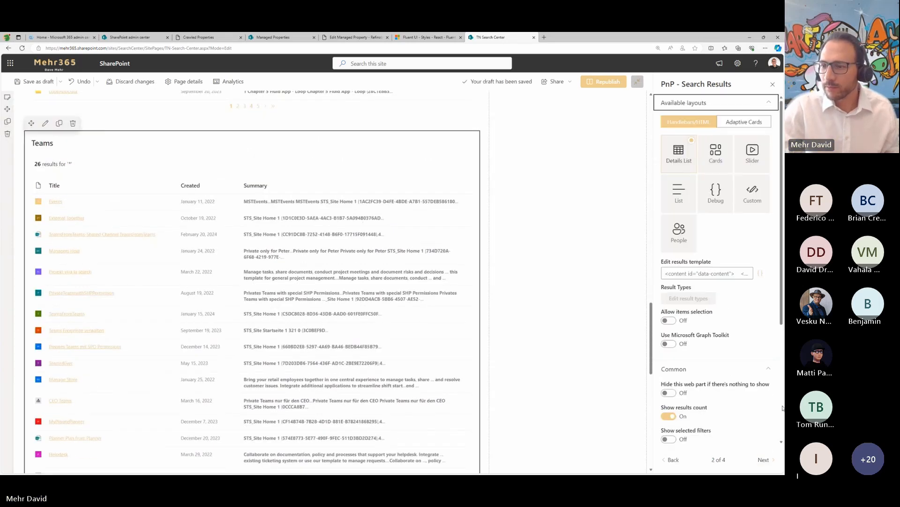
left_click(764, 459)
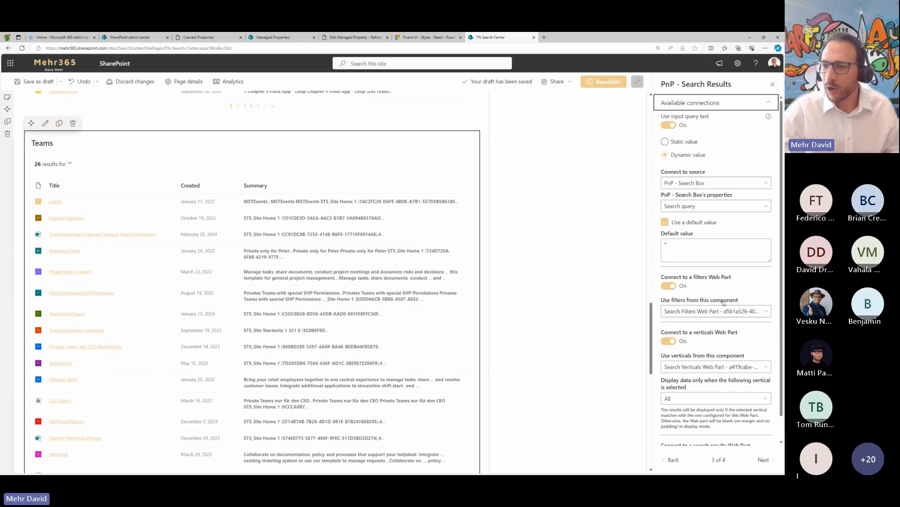
scroll(715, 327, "down", 1)
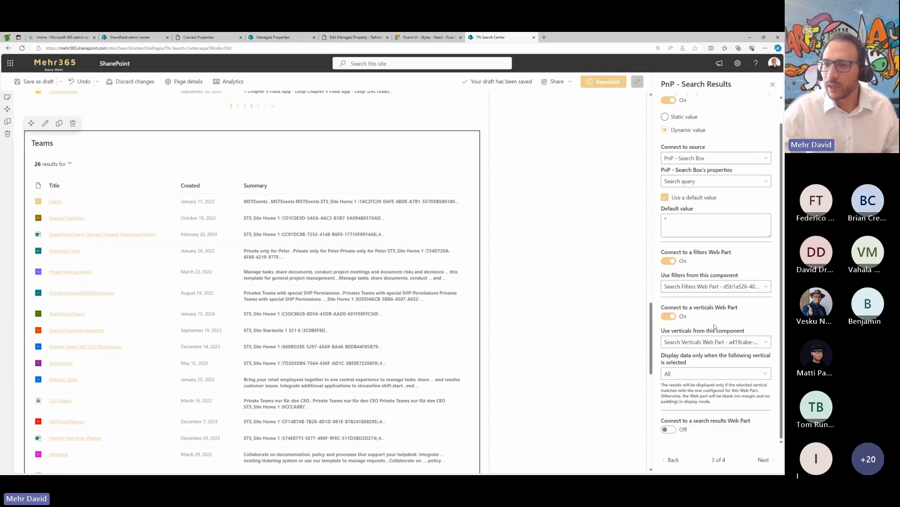
left_click(753, 373)
left_click(668, 387)
left_click(668, 400)
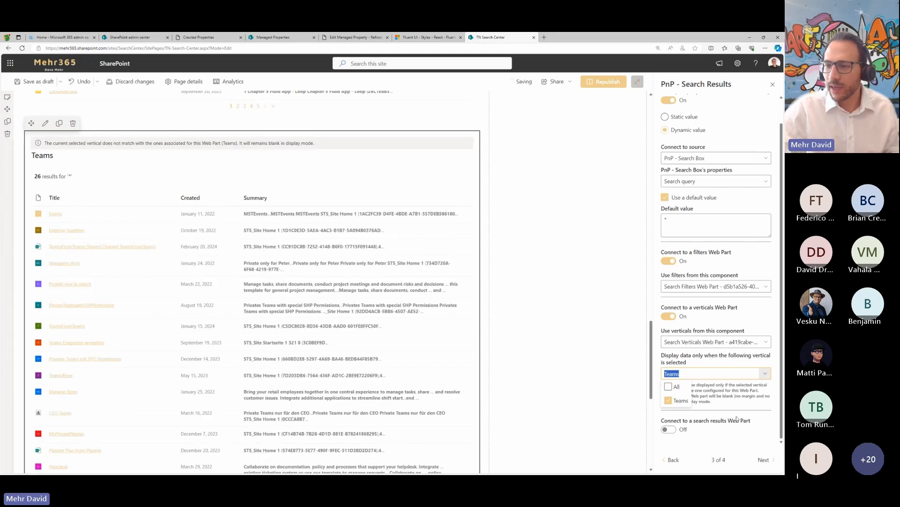
left_click(759, 440)
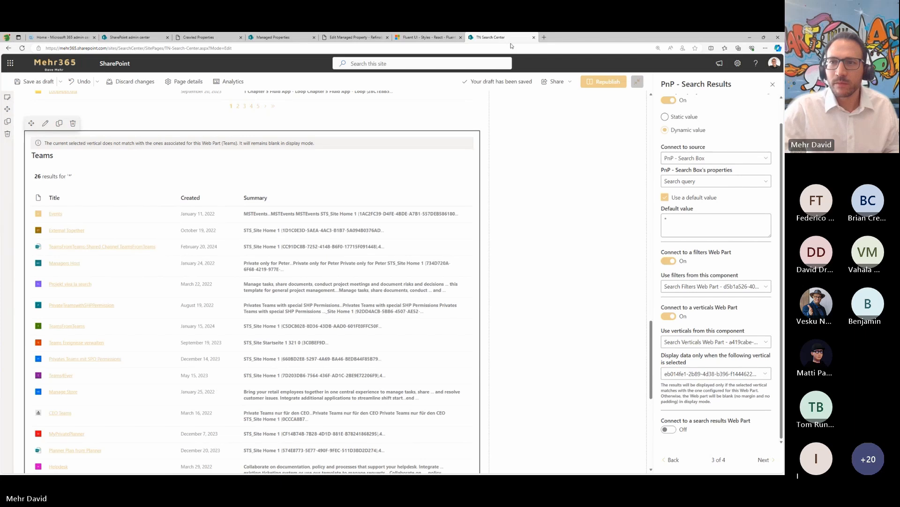
Step: Republish the TN Search Center page and look through the results under the All vertical
left_click(589, 83)
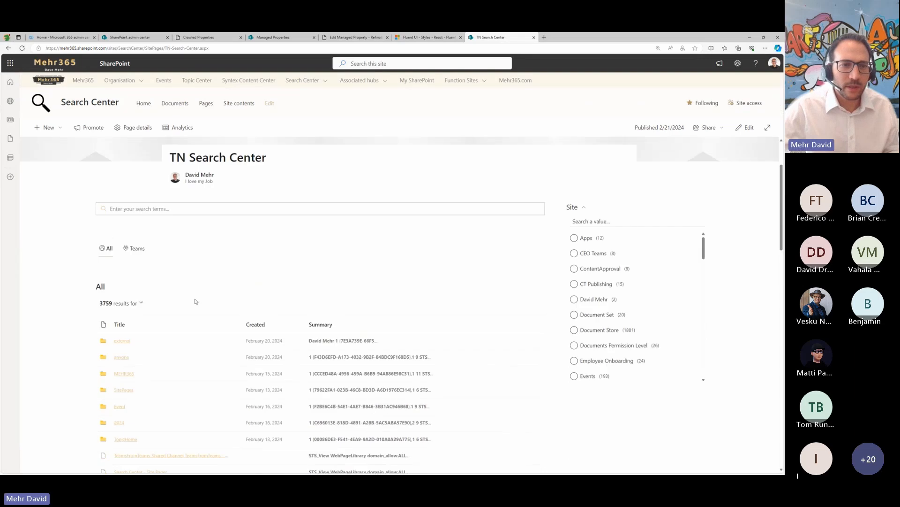
scroll(196, 301, "down", 15)
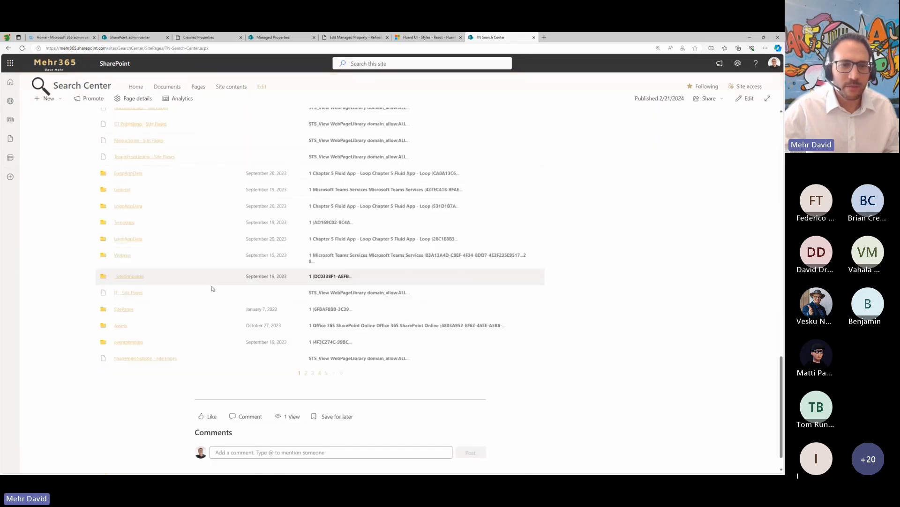
scroll(191, 312, "up", 7)
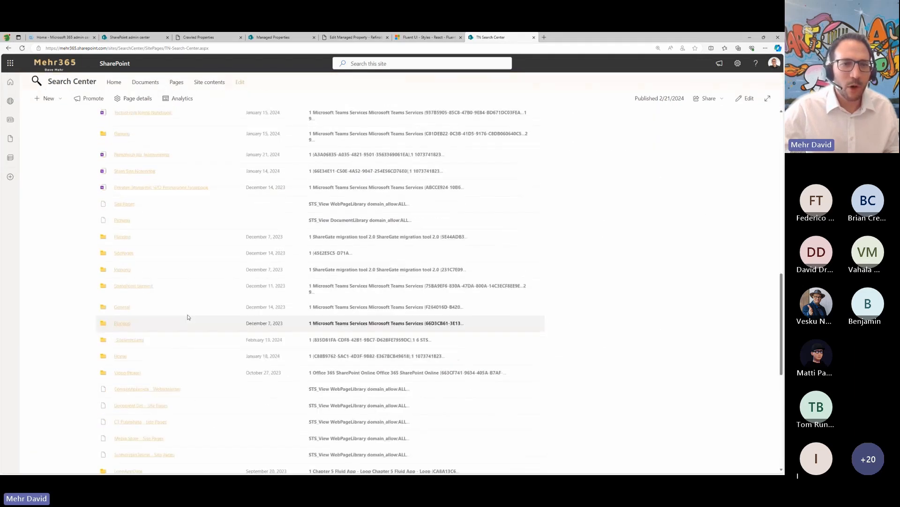
scroll(188, 317, "down", 4)
scroll(189, 315, "up", 15)
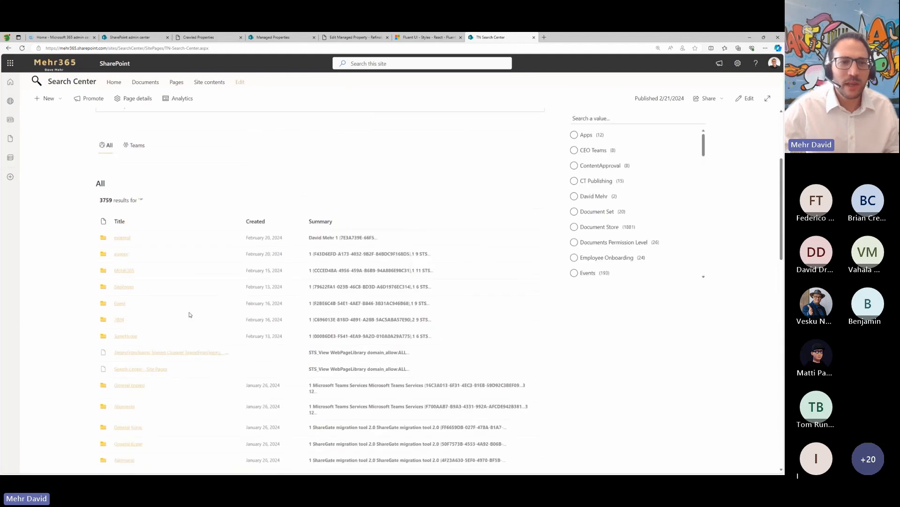
scroll(190, 314, "up", 5)
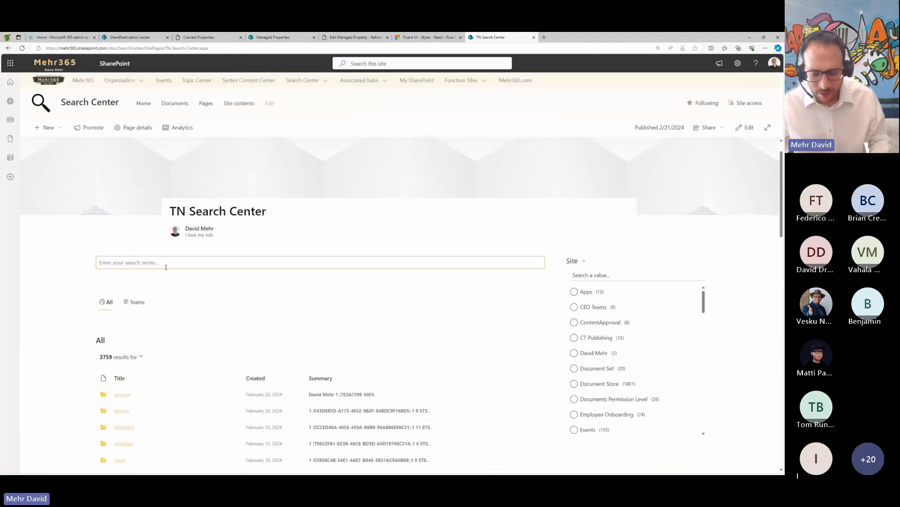
Step: Search the published page for "nation" and for "mehr365" under the All vertical
type("nation")
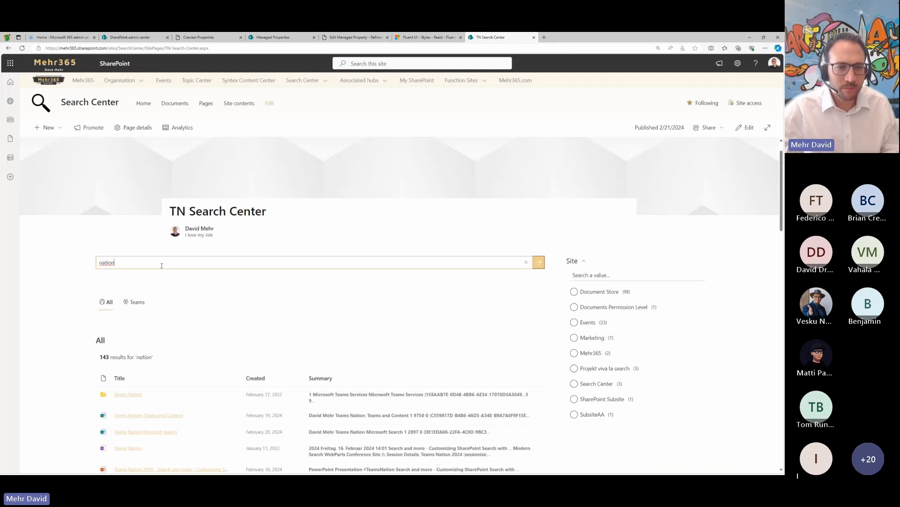
key("ctrl+a")
type("meh")
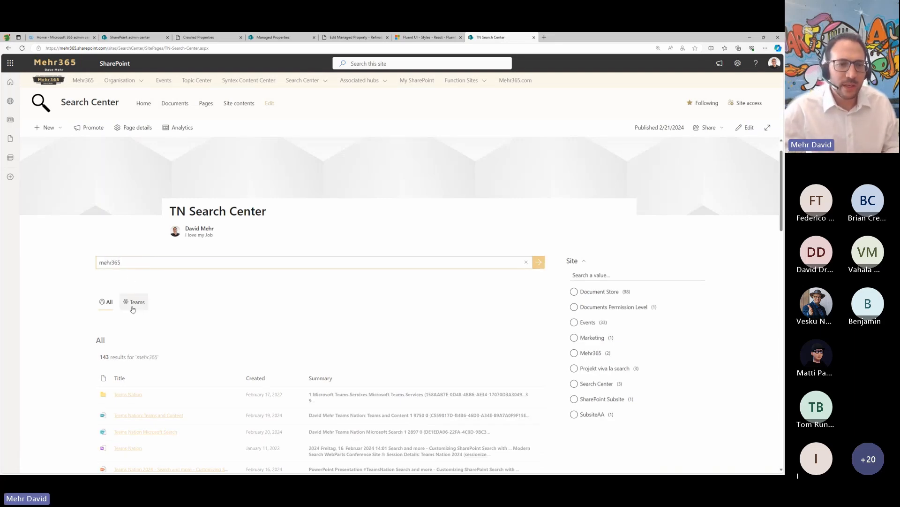
scroll(164, 351, "down", 2)
scroll(165, 350, "up", 2)
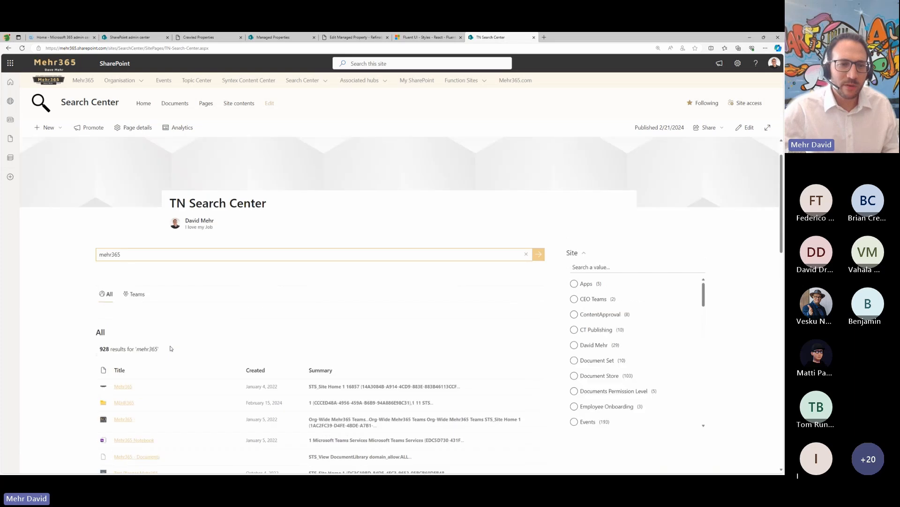
Step: Switch to the Teams vertical and review its results for the mehr365 search
left_click(139, 305)
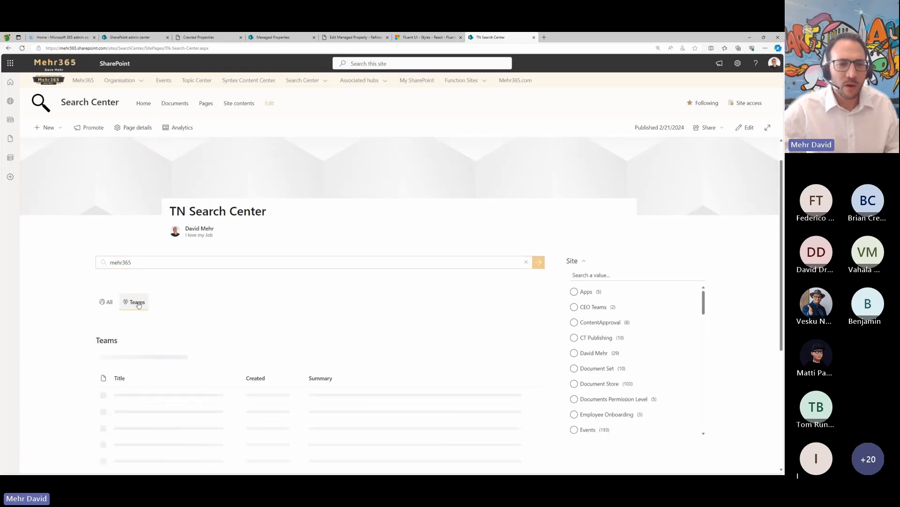
scroll(186, 323, "down", 3)
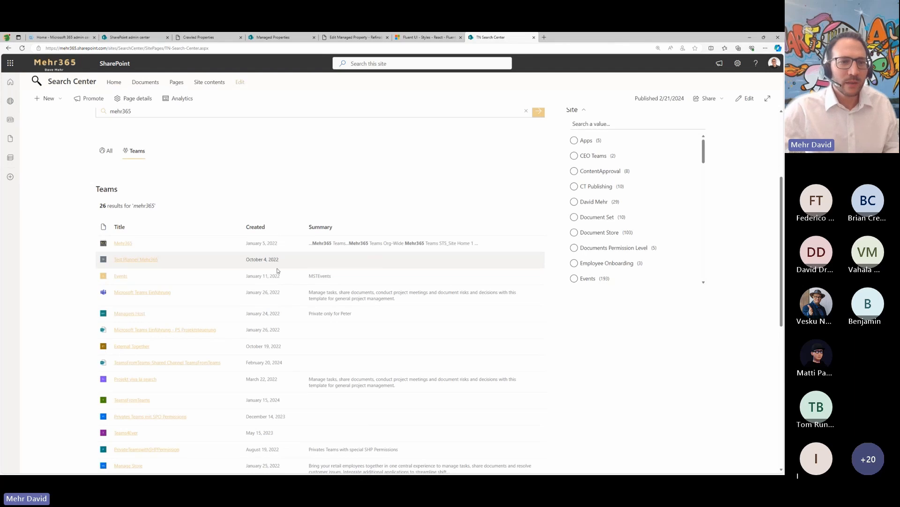
scroll(277, 270, "down", 1)
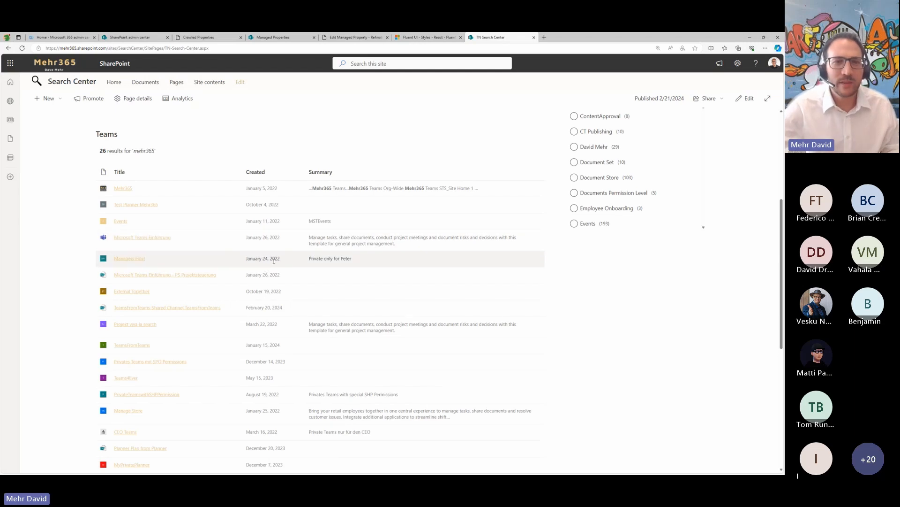
Step: Reopen the page for editing and set the All results web part to 10 items per page
left_click(745, 98)
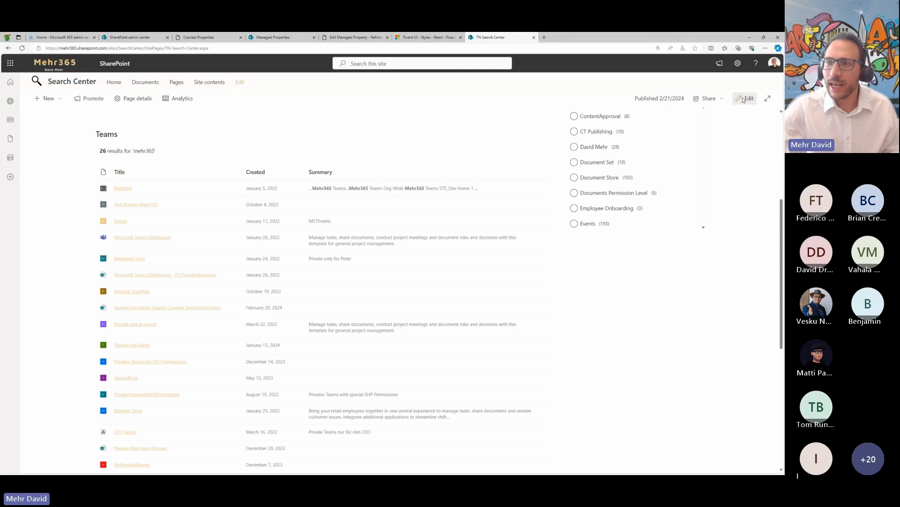
scroll(300, 263, "down", 15)
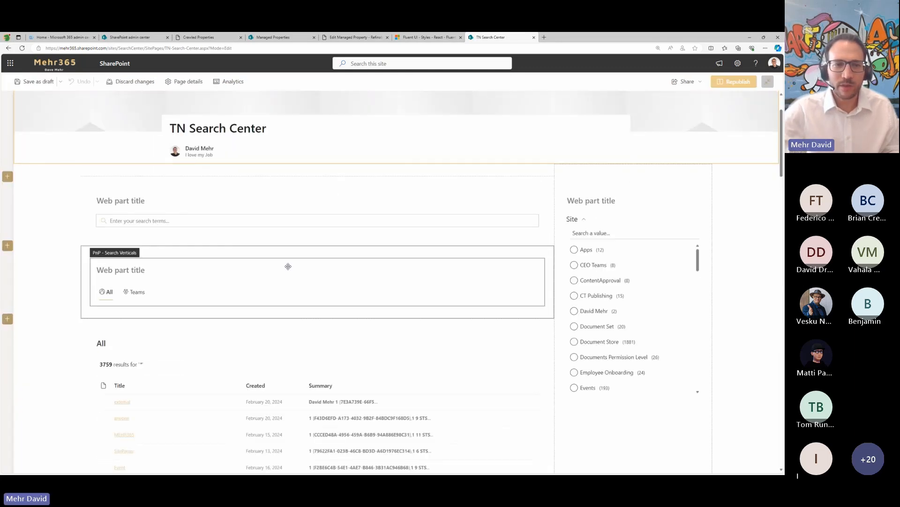
scroll(293, 267, "up", 15)
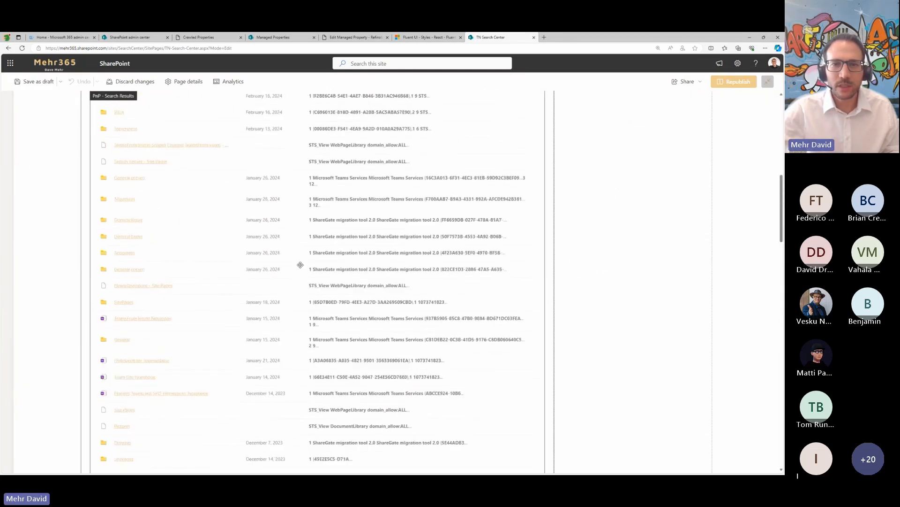
left_click(111, 275)
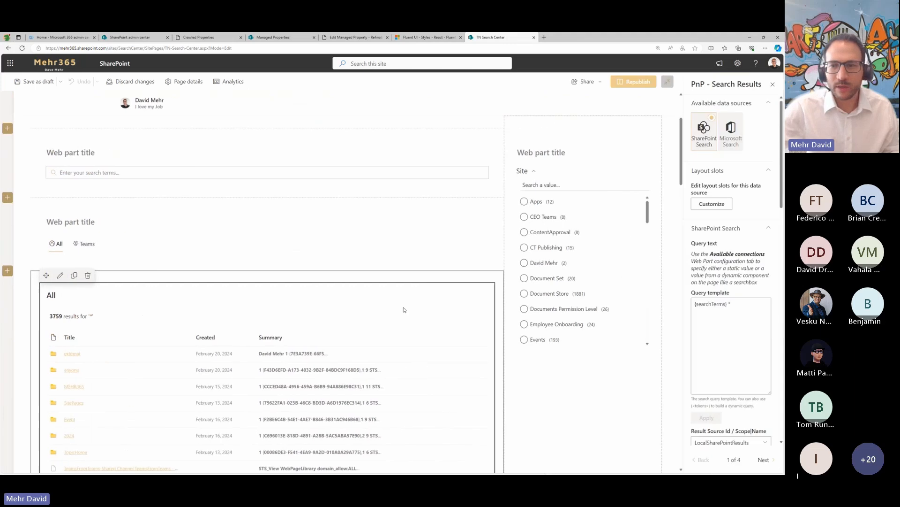
scroll(746, 370, "down", 5)
scroll(744, 368, "down", 6)
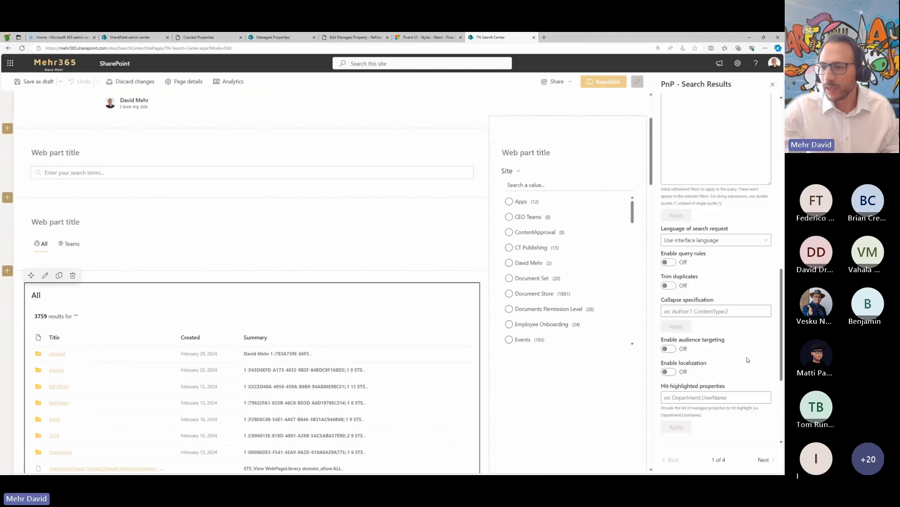
double_click(680, 323)
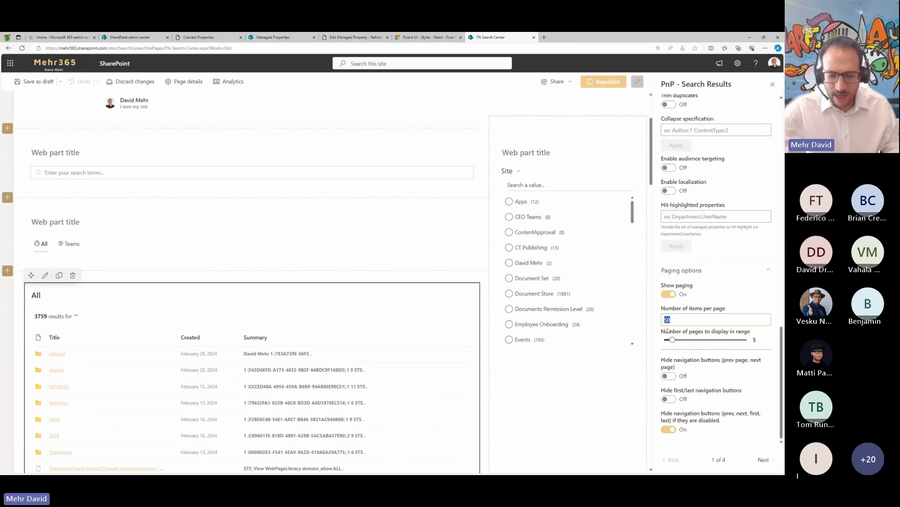
type("10")
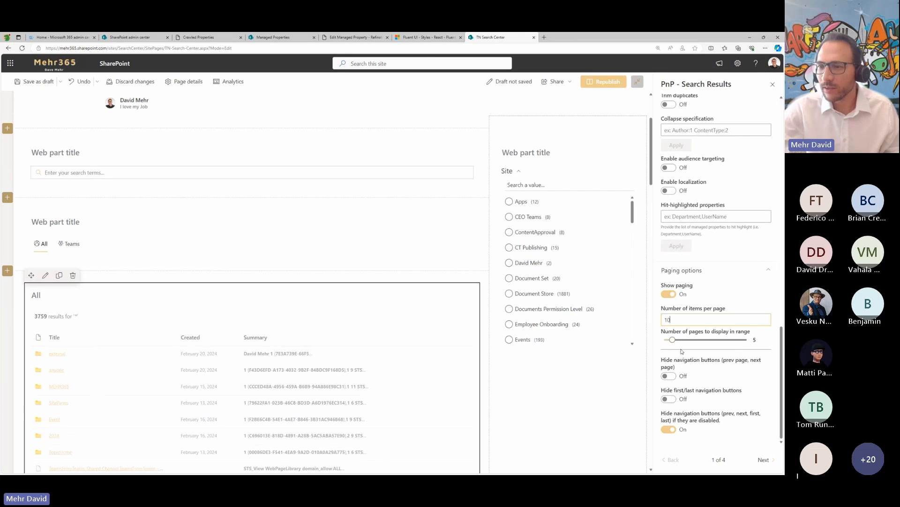
Step: Append "AND Title:(ANY({SearchBoxQuery}))" to the query template of the Teams search results web part
left_click(762, 459)
scroll(304, 314, "down", 9)
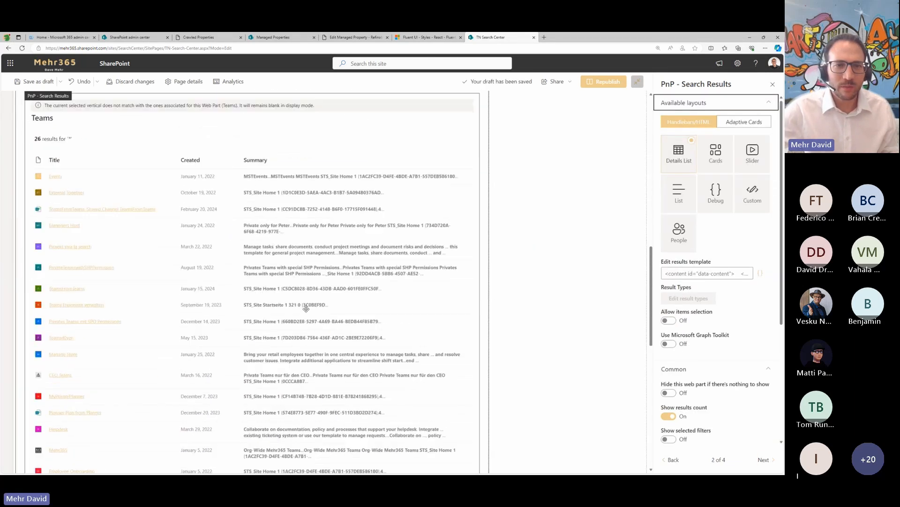
scroll(306, 309, "up", 4)
left_click(278, 302)
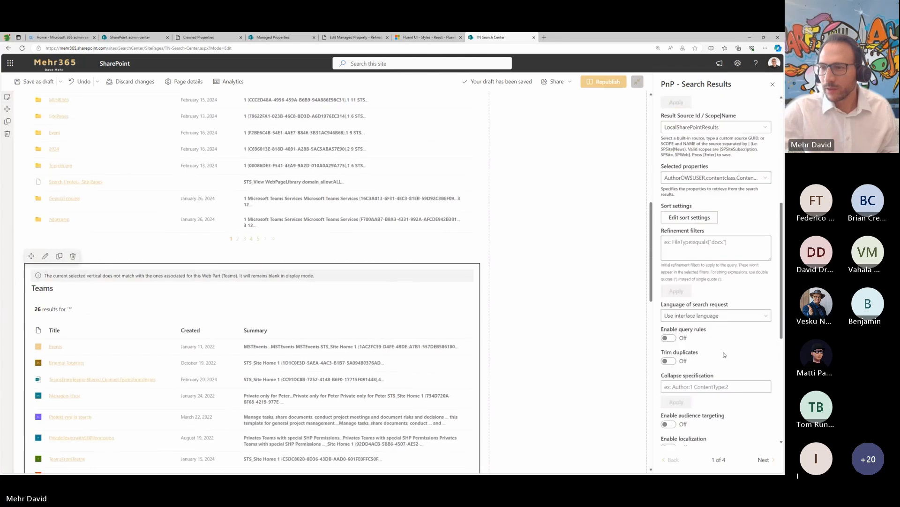
scroll(724, 355, "down", 5)
scroll(718, 321, "up", 4)
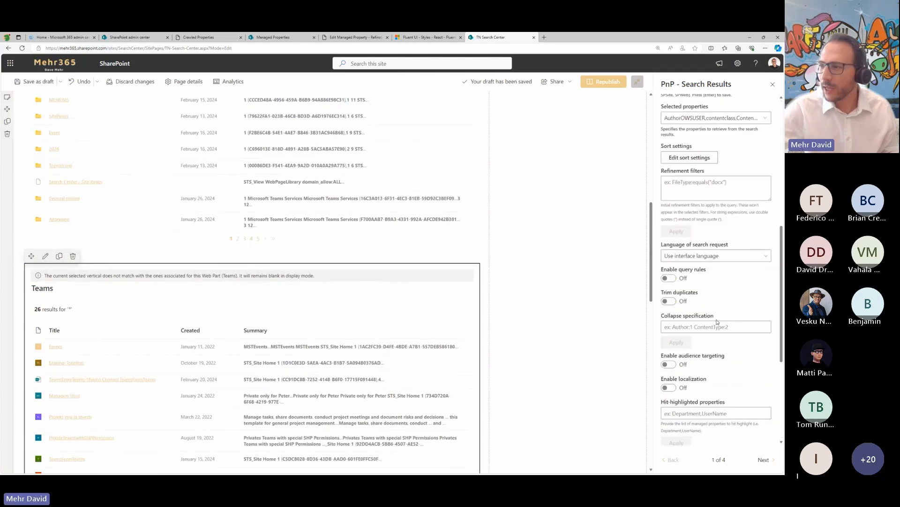
scroll(718, 322, "up", 5)
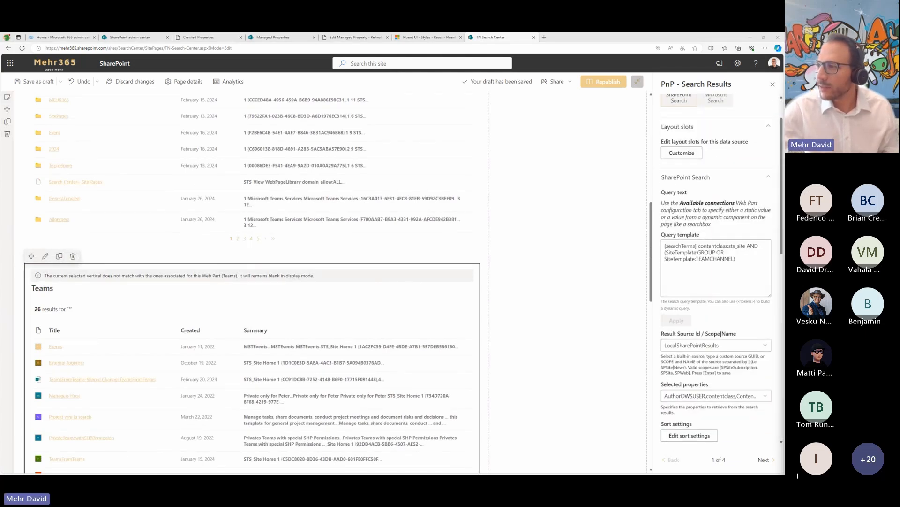
left_click(749, 260)
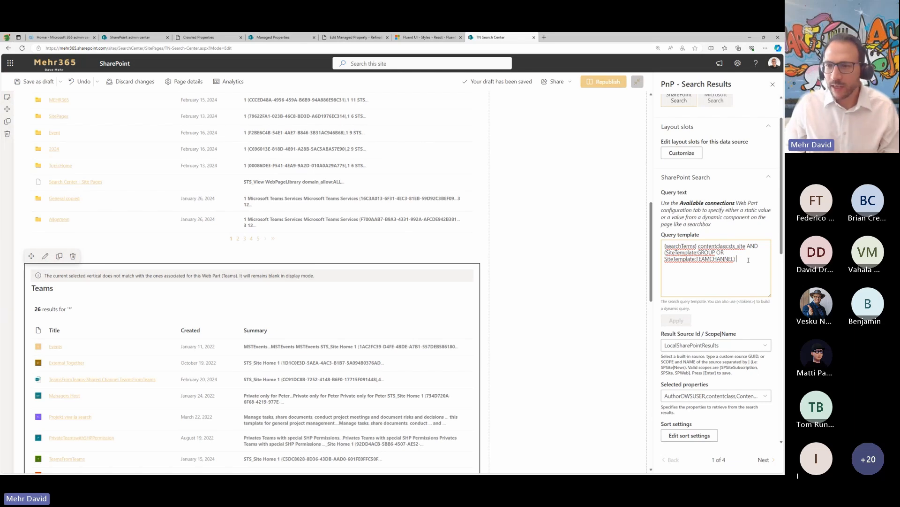
type("AND")
type("Title:(ANY({SearchBoxQuery}))")
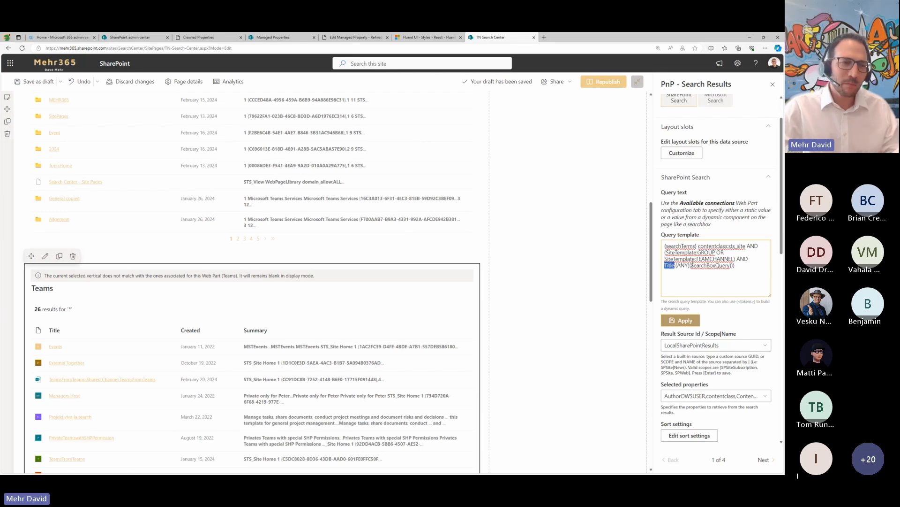
Step: Examine the Title condition and its closing brackets in the Teams web part's query template
left_click_drag(677, 265, 707, 265)
left_click(707, 265)
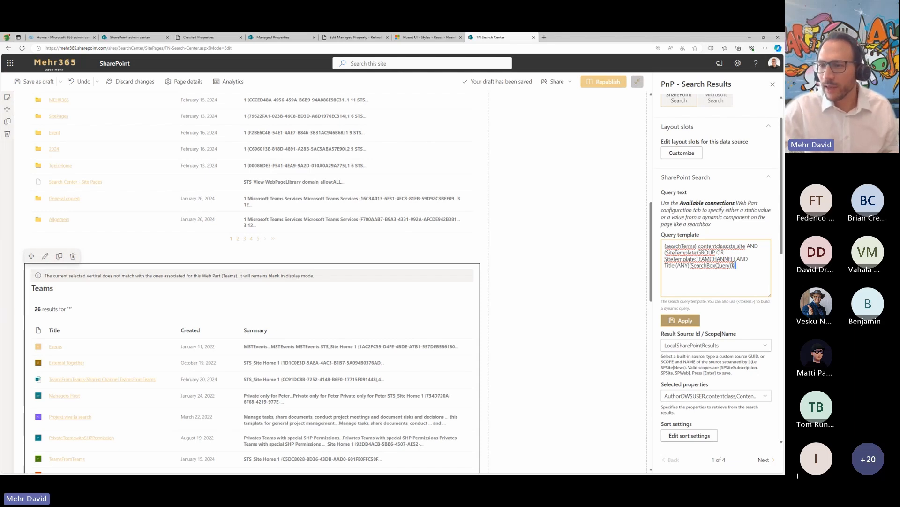
left_click_drag(734, 265, 664, 266)
left_click_drag(736, 265, 730, 266)
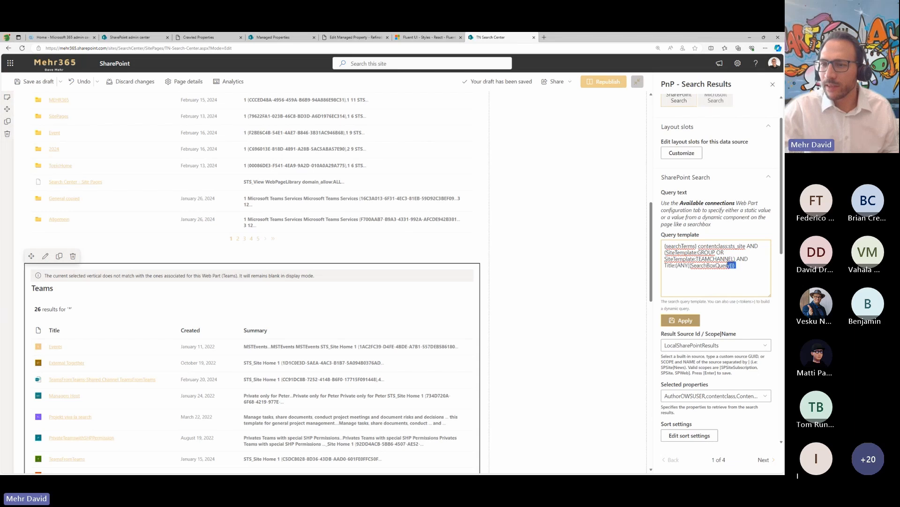
Step: Apply the Teams web part's updated query template and republish the page
left_click(687, 321)
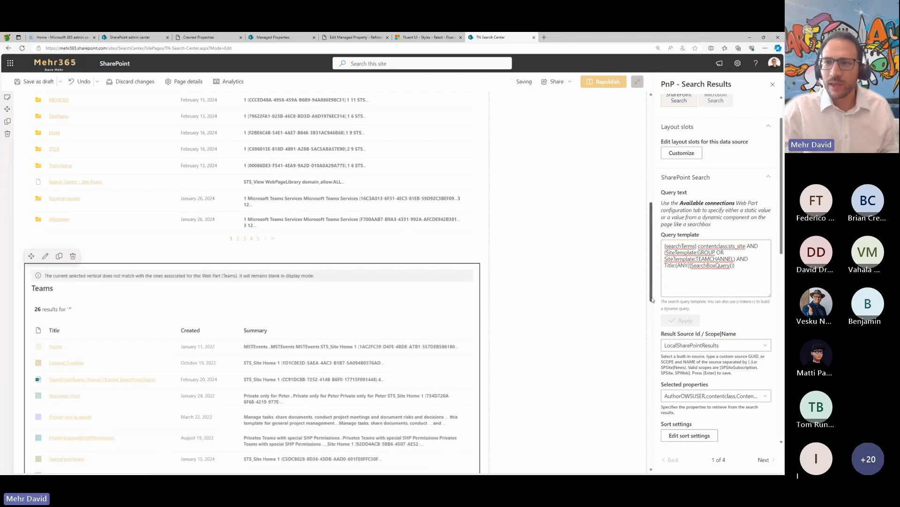
left_click(603, 82)
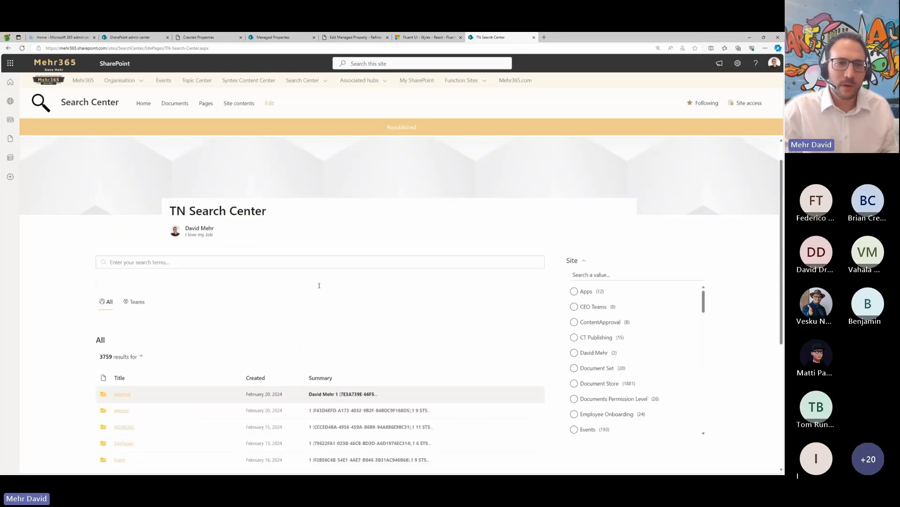
Step: Search the published page for mehr365 and compare the results of the Teams and All verticals
left_click(173, 288)
type("mehr")
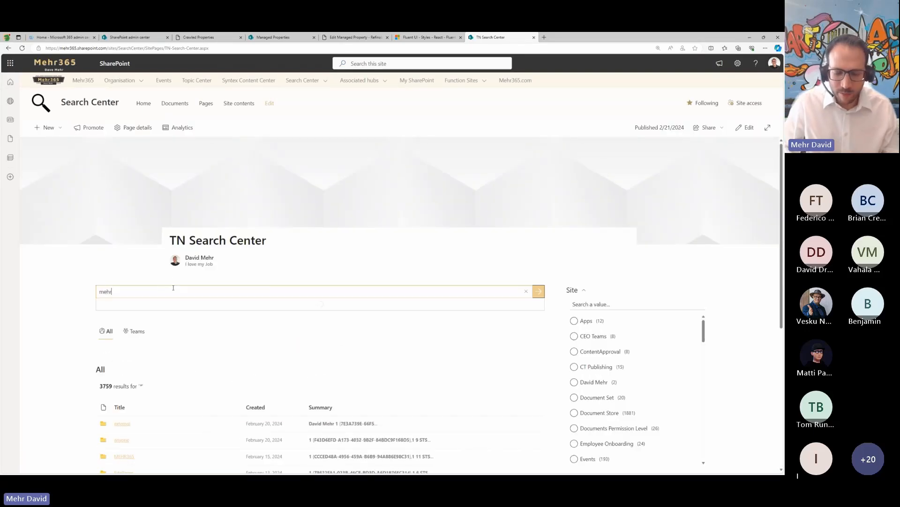
type("365")
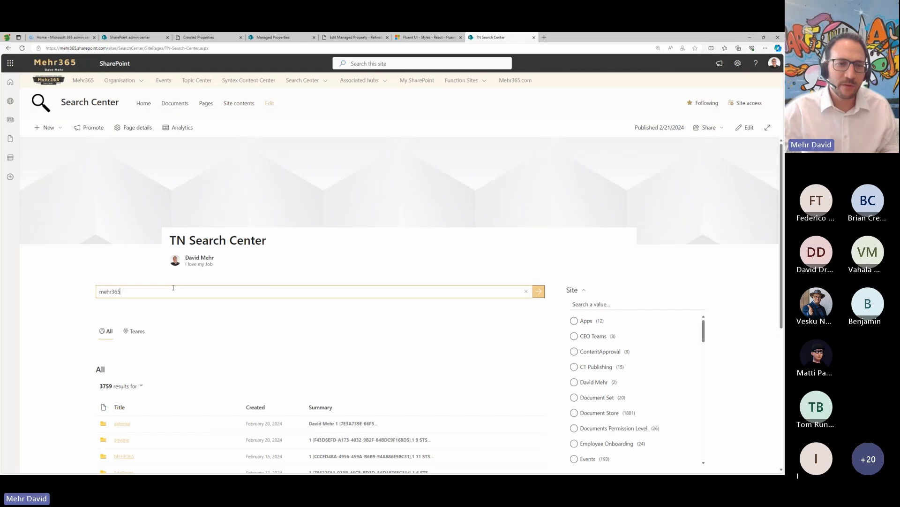
left_click(134, 333)
scroll(207, 333, "down", 2)
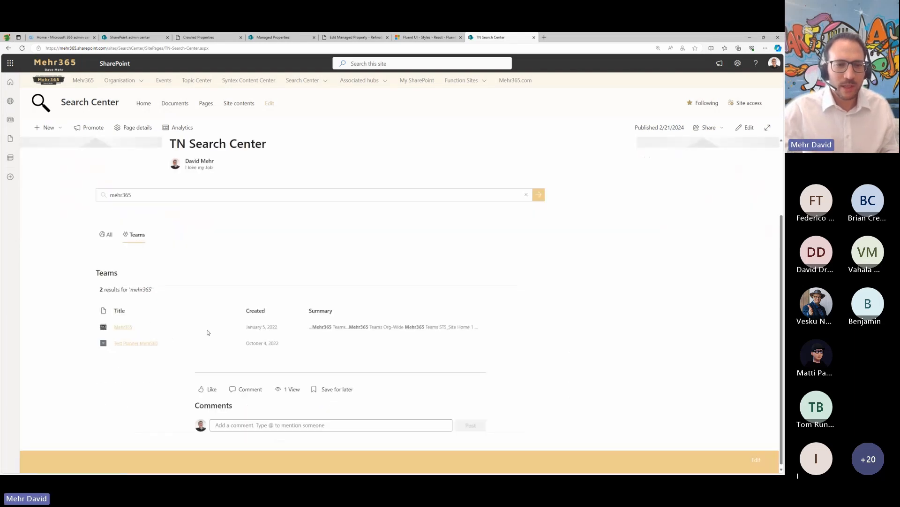
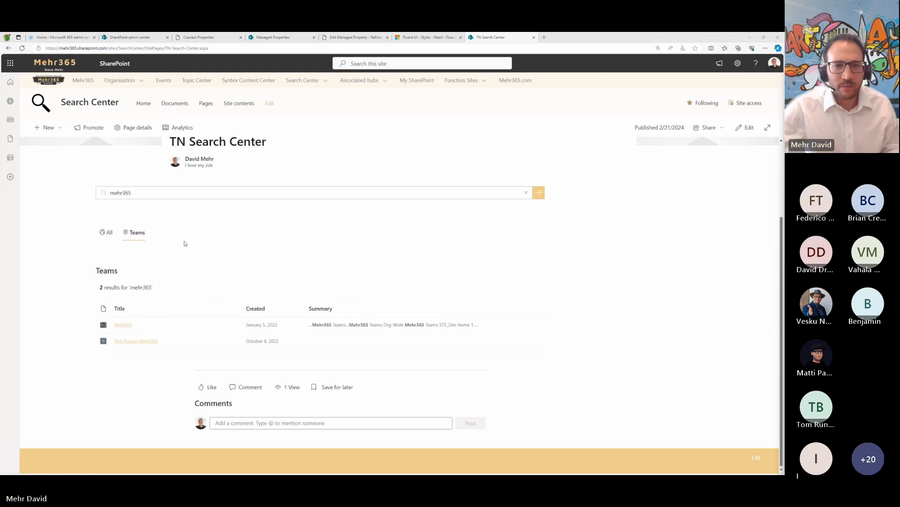
left_click(107, 233)
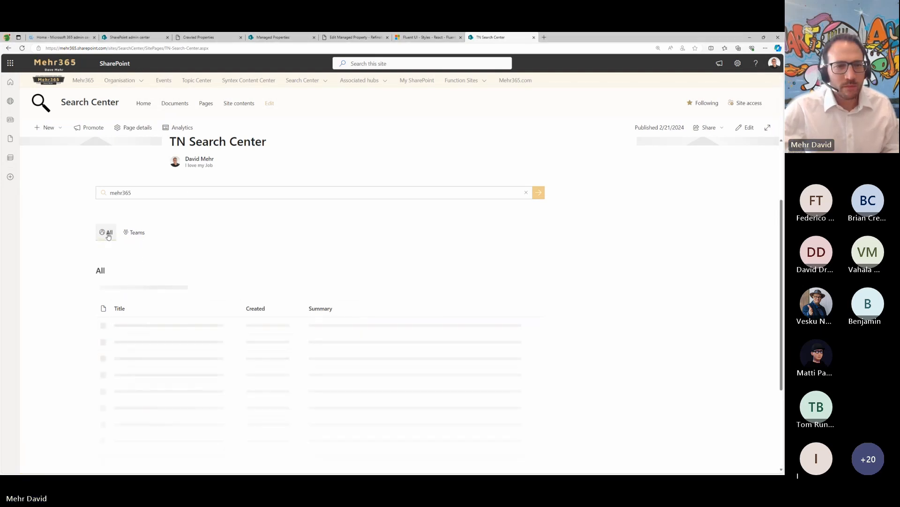
left_click(137, 233)
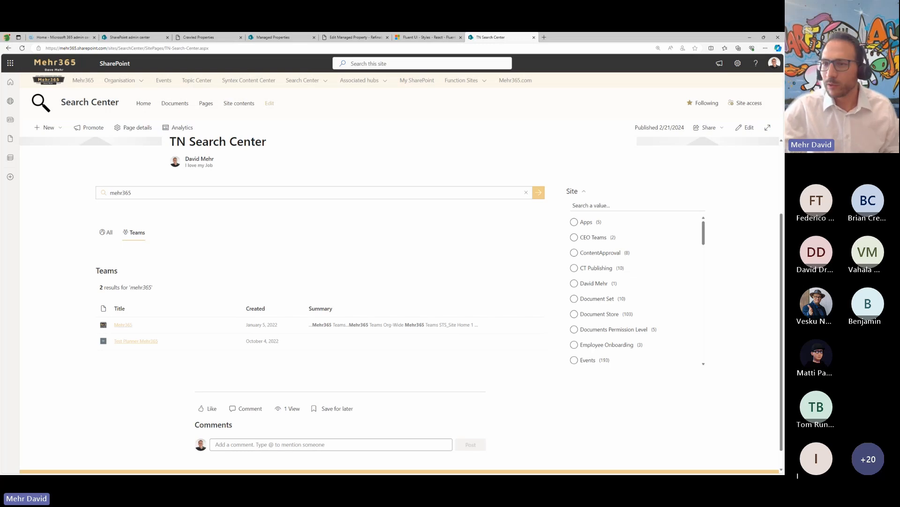
Step: Reopen the page for editing and connect the Search Filters web part to the Teams results in addition to All
left_click(745, 128)
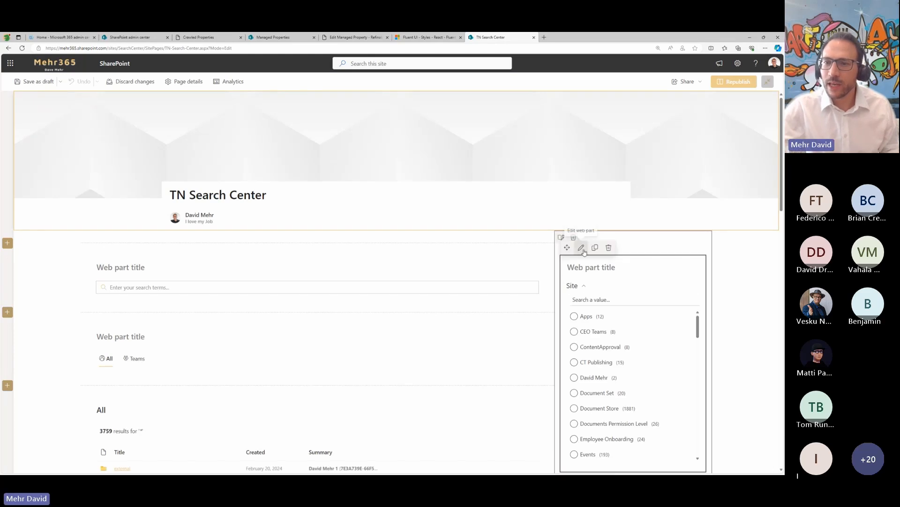
left_click(582, 247)
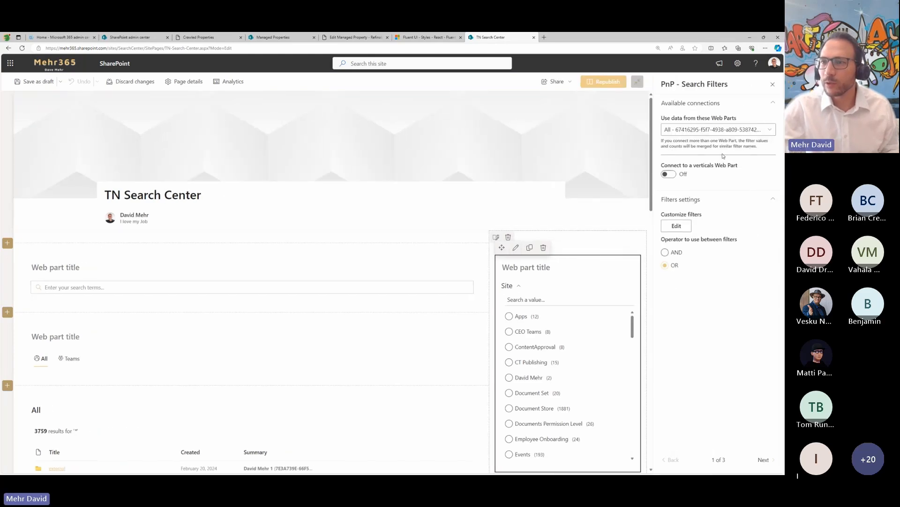
left_click(768, 130)
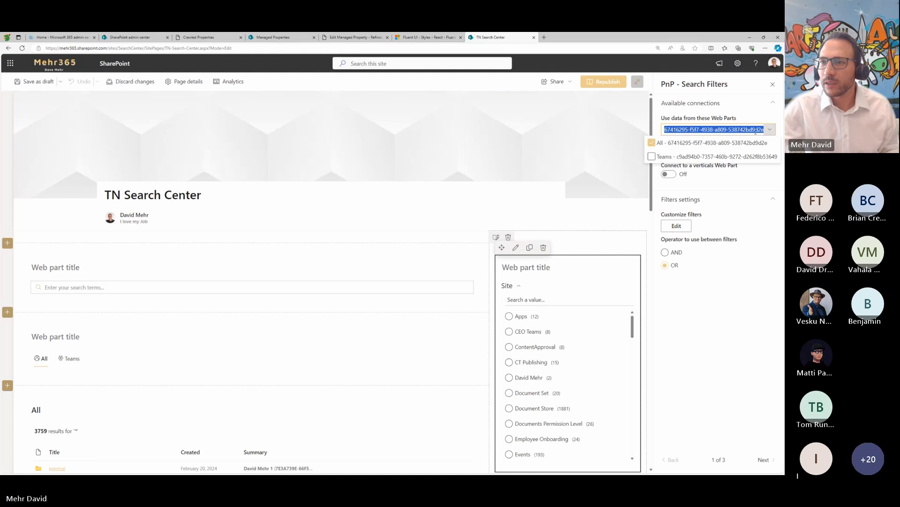
left_click(652, 157)
left_click(725, 340)
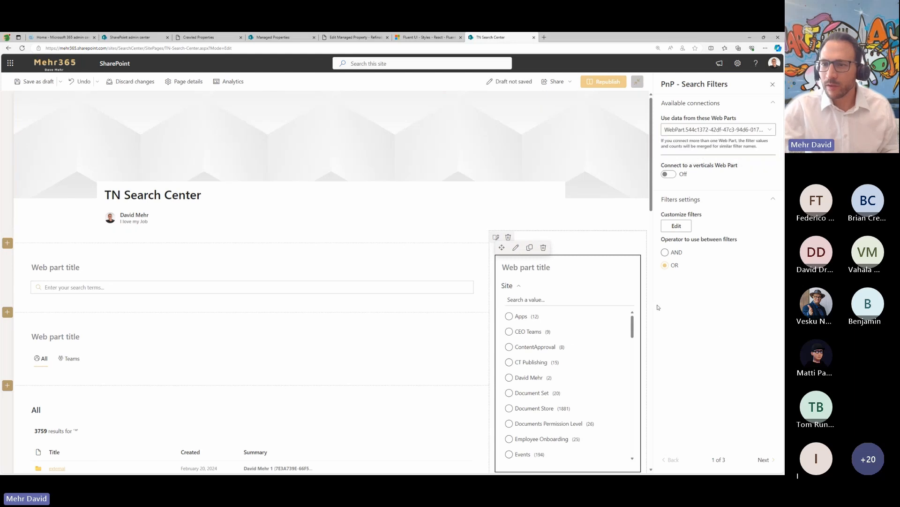
Step: Enter SiteTemplate as the display name of a new filter row and rename the existing Site filter as Teams
left_click(676, 226)
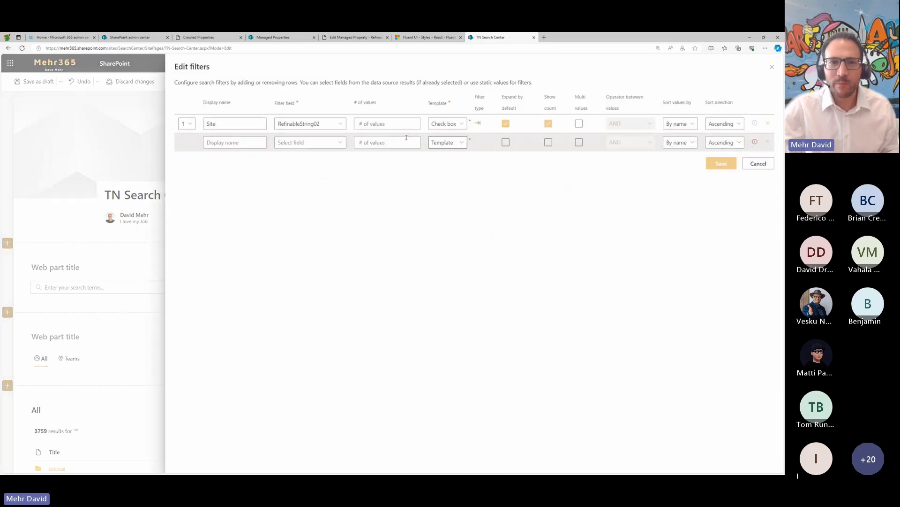
left_click(229, 144)
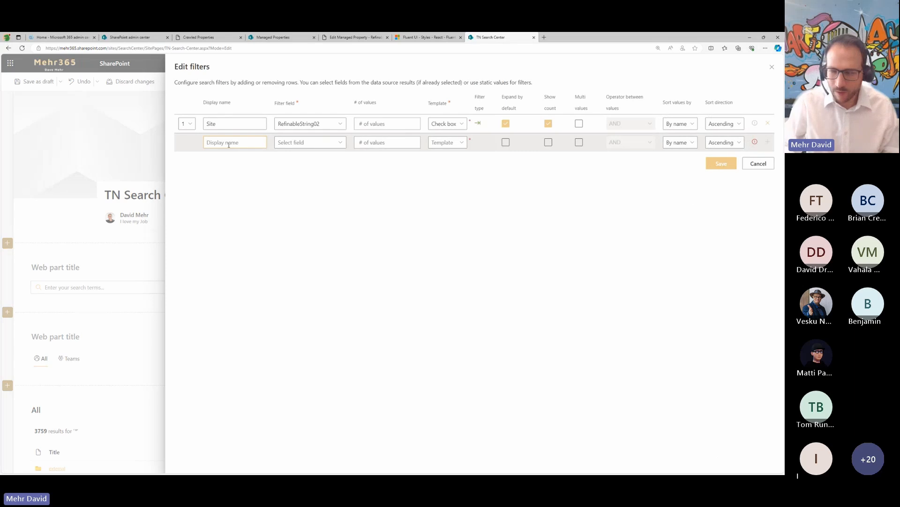
type("Site")
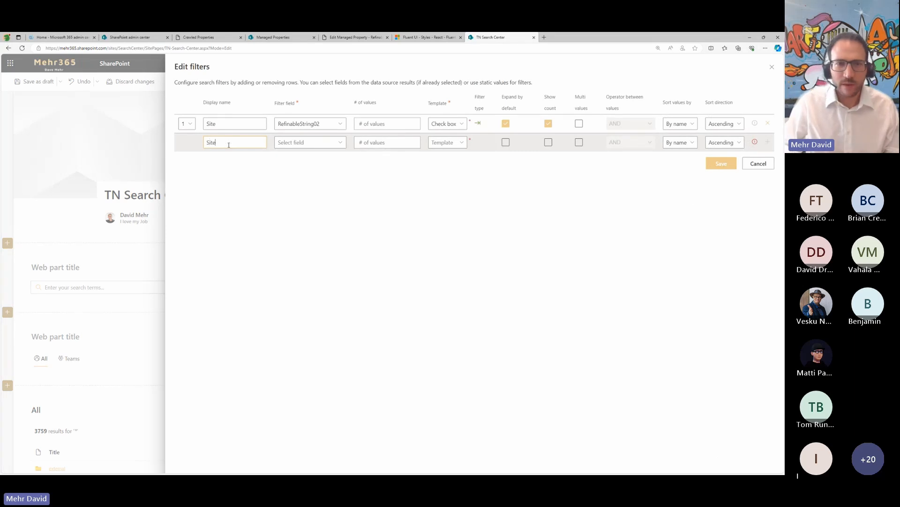
type("Template")
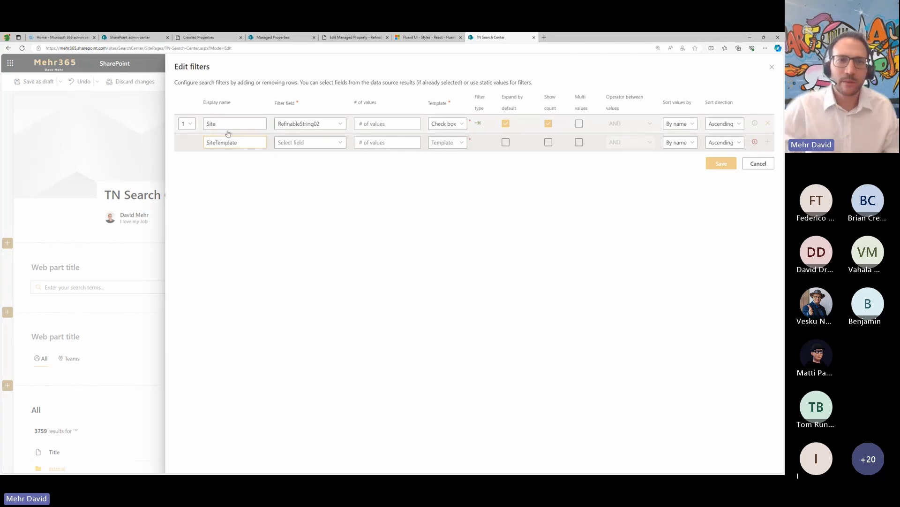
double_click(226, 124)
type("Teams")
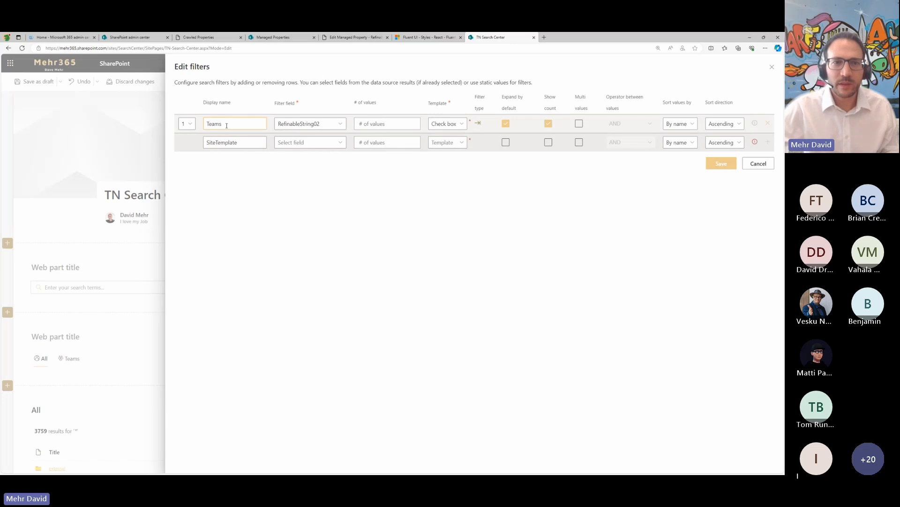
Step: Look through the SiteTemplate row's available filter fields for a site template property and save the filter configuration
left_click(342, 143)
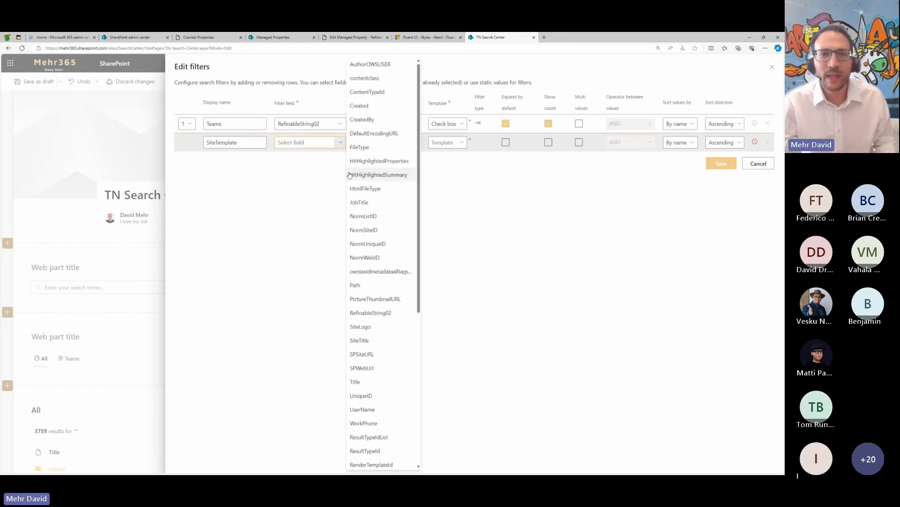
scroll(378, 316, "down", 3)
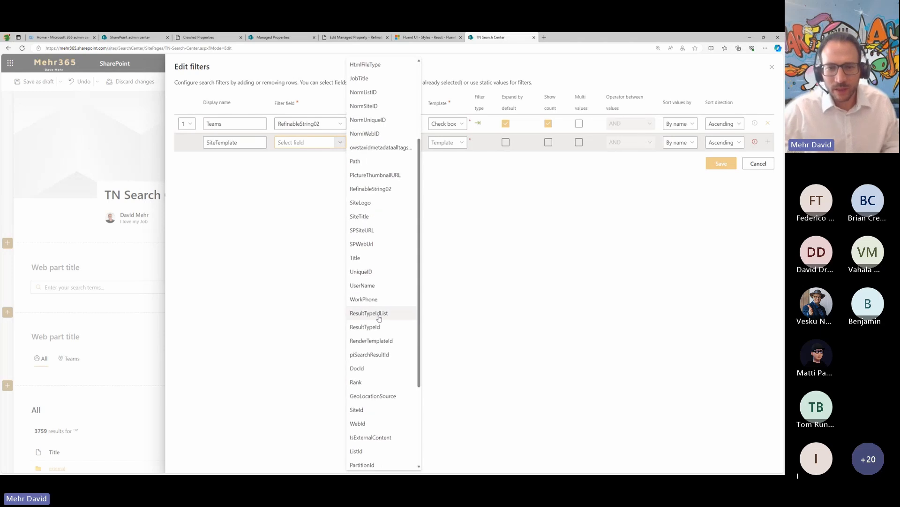
scroll(375, 324, "down", 3)
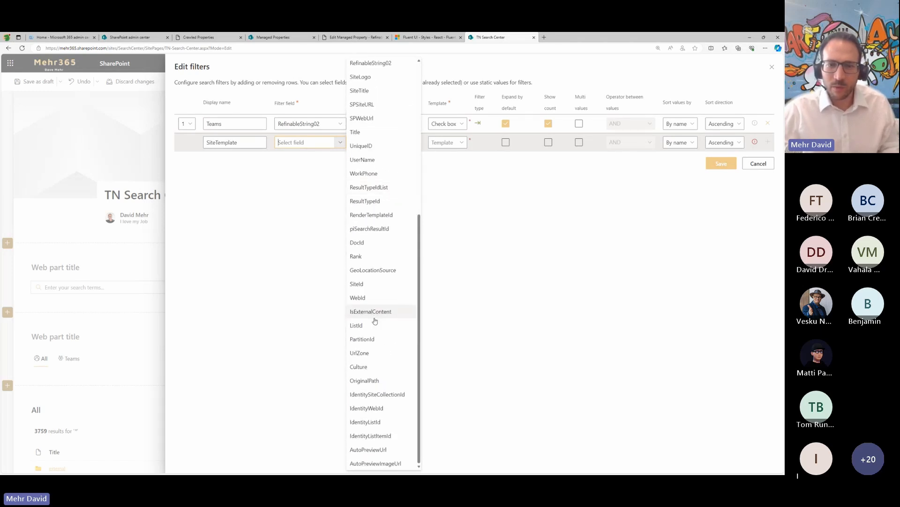
scroll(382, 242, "up", 3)
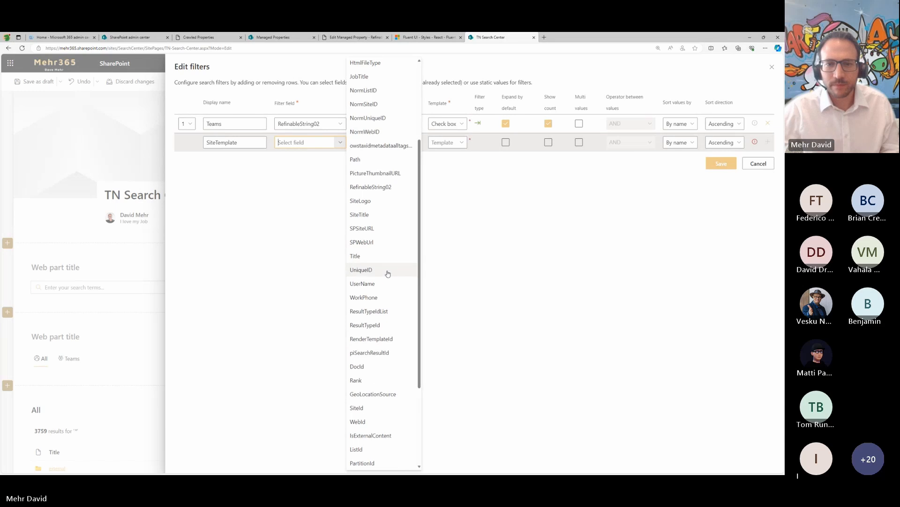
scroll(384, 241, "up", 1)
scroll(384, 241, "down", 3)
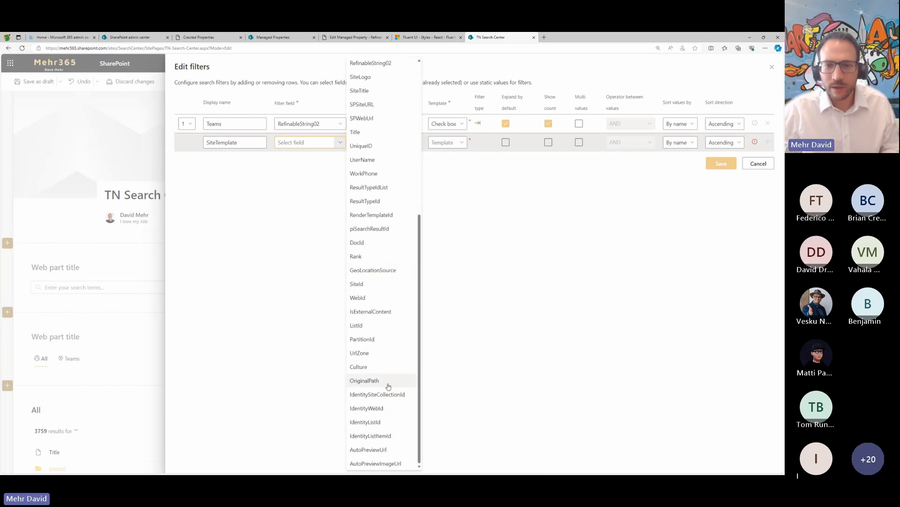
scroll(393, 352, "up", 3)
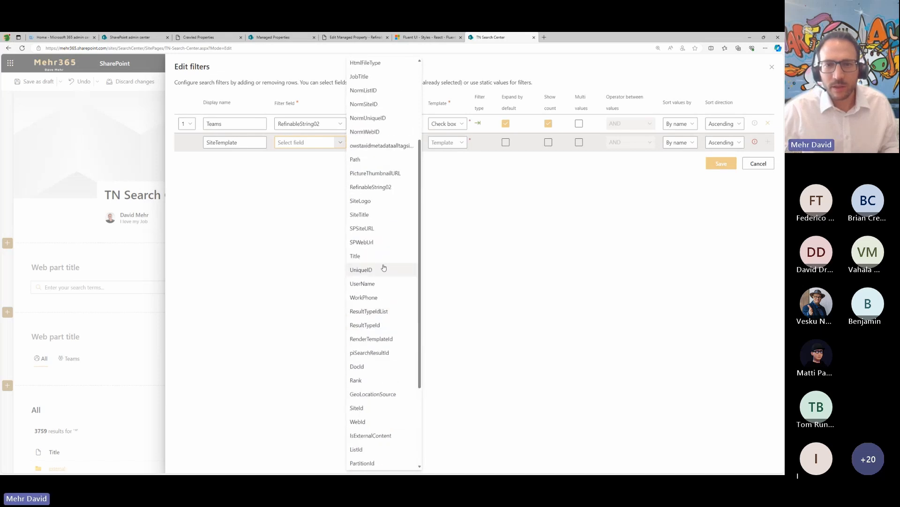
scroll(384, 301, "up", 2)
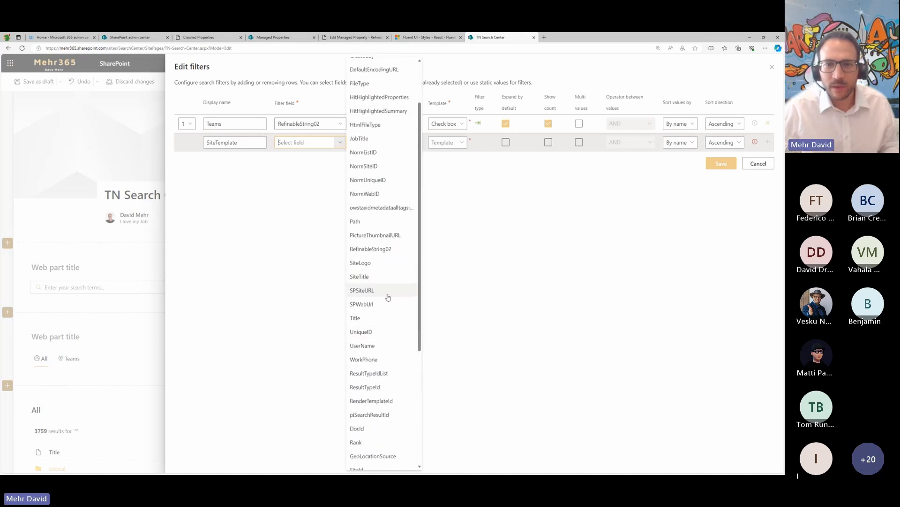
scroll(387, 293, "up", 2)
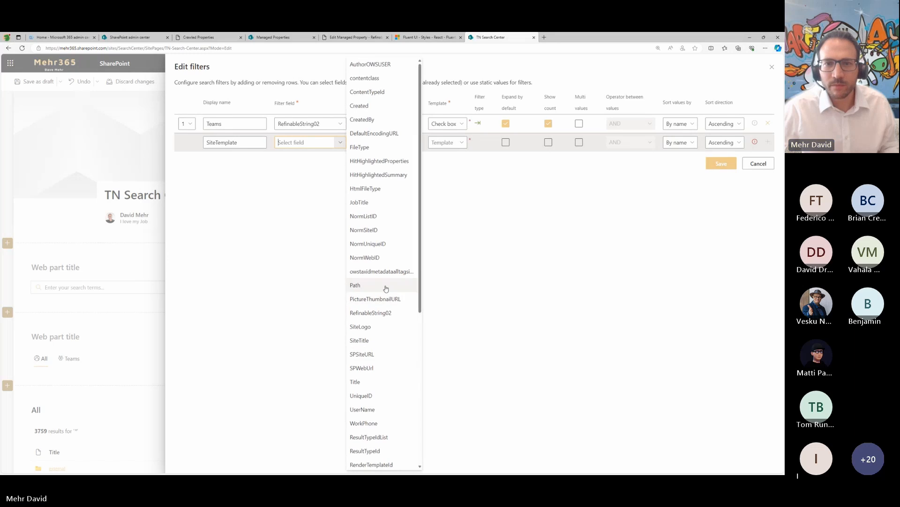
left_click(282, 245)
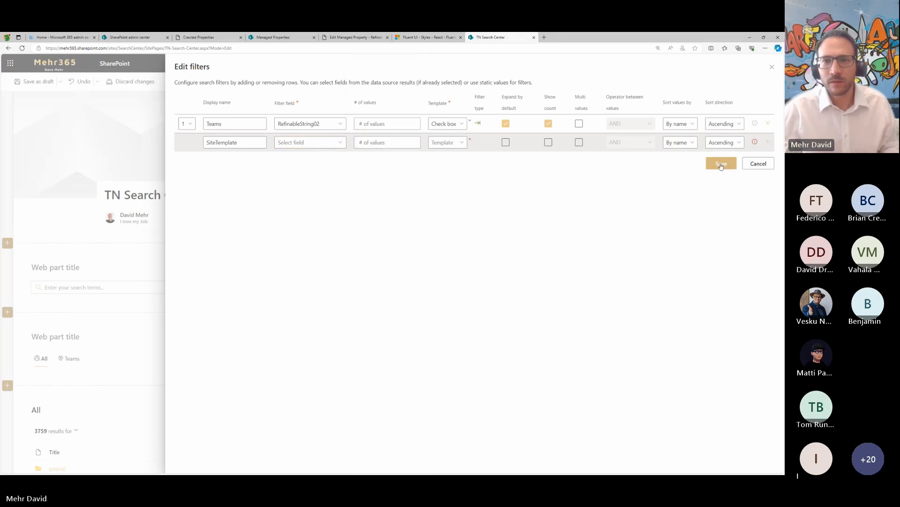
left_click(721, 164)
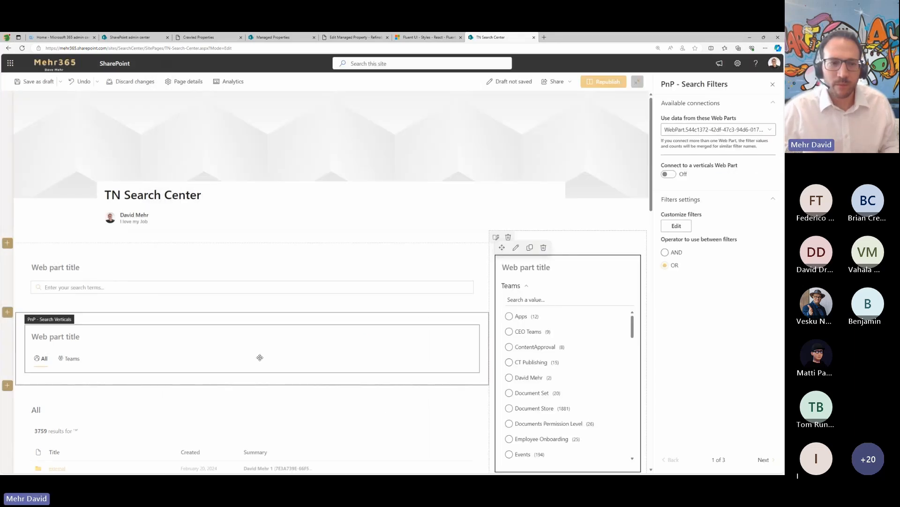
Step: Add SiteTemplate to the selected properties of the Teams search results web part
scroll(260, 357, "down", 9)
left_click(211, 279)
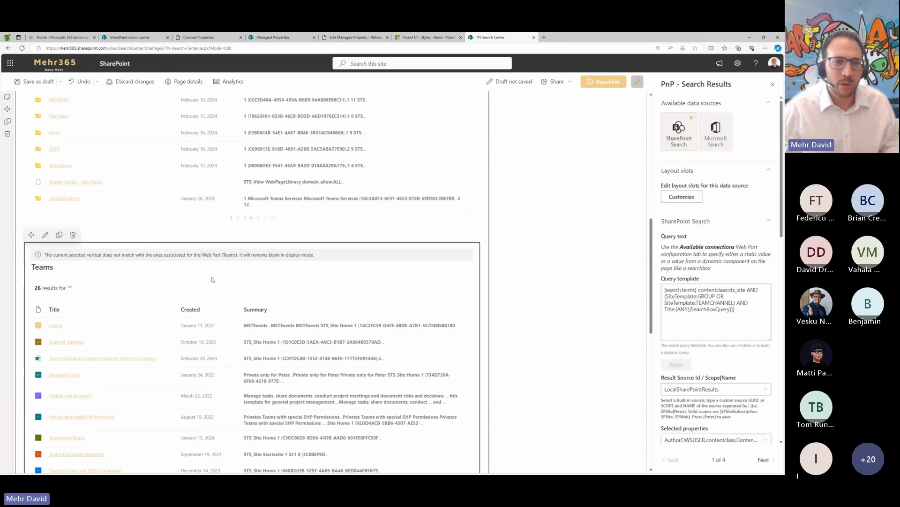
left_click(765, 439)
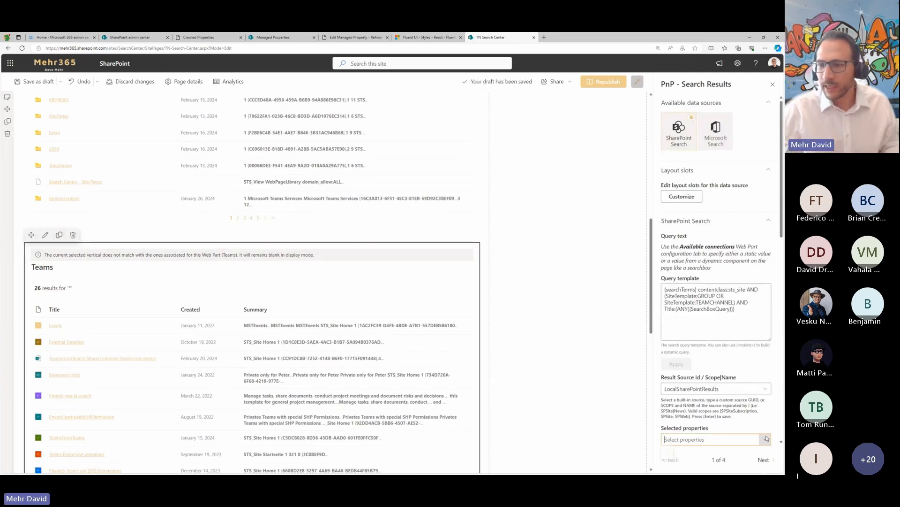
left_click(766, 438)
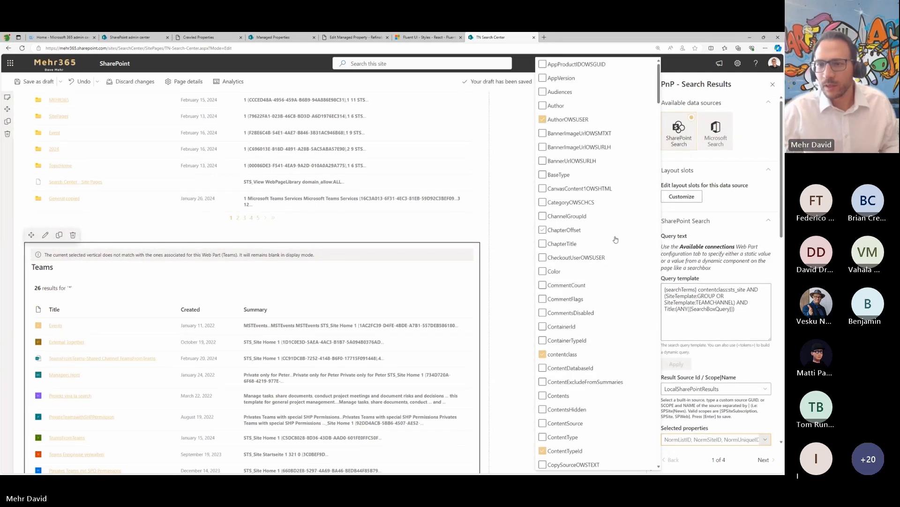
scroll(615, 239, "down", 20)
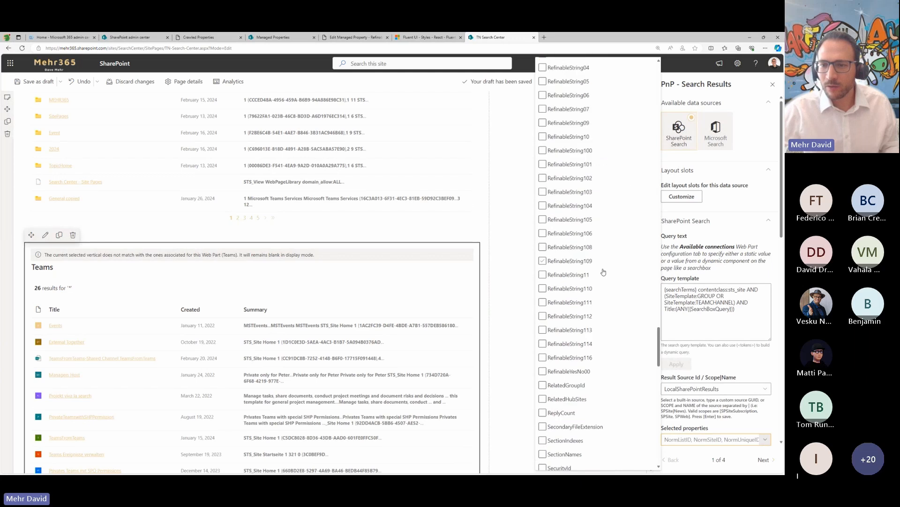
scroll(604, 272, "down", 7)
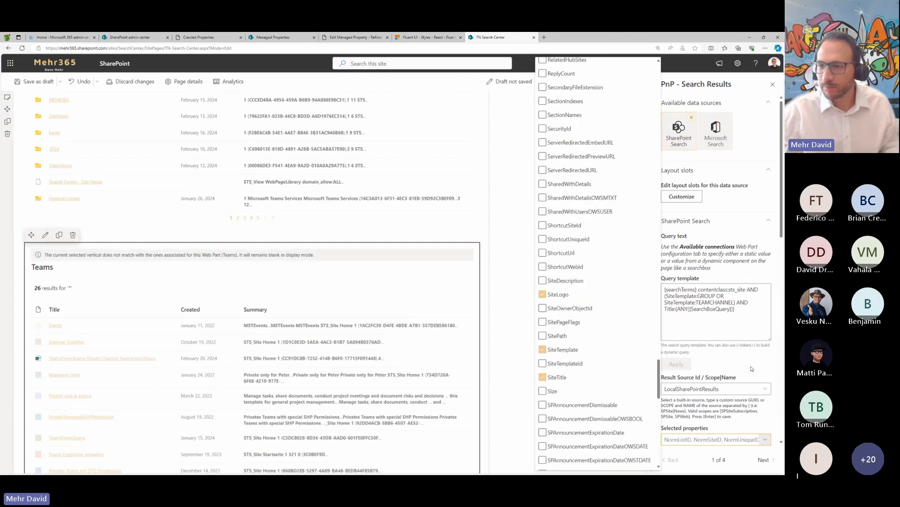
left_click(747, 361)
Step: Reopen the Search Filters configuration and choose SiteTemplate as the filter field of a new row
scroll(539, 244, "up", 6)
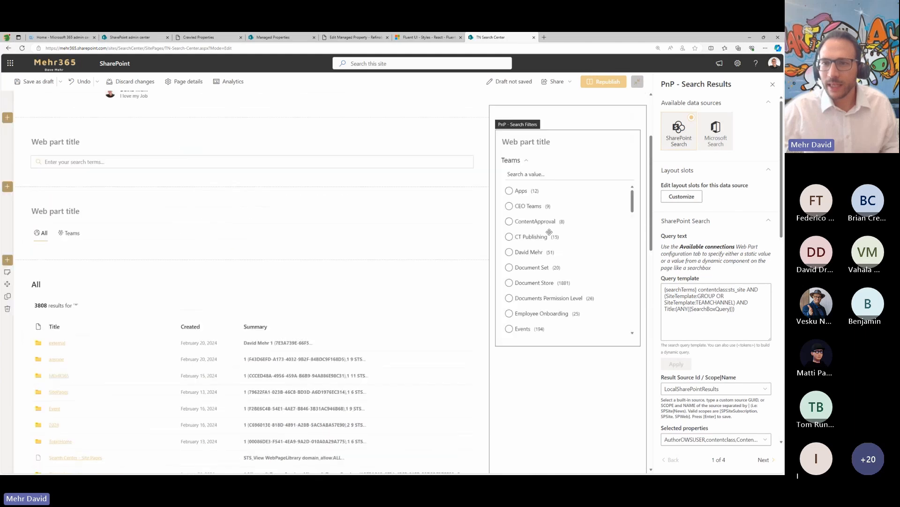
left_click(520, 154)
left_click(676, 226)
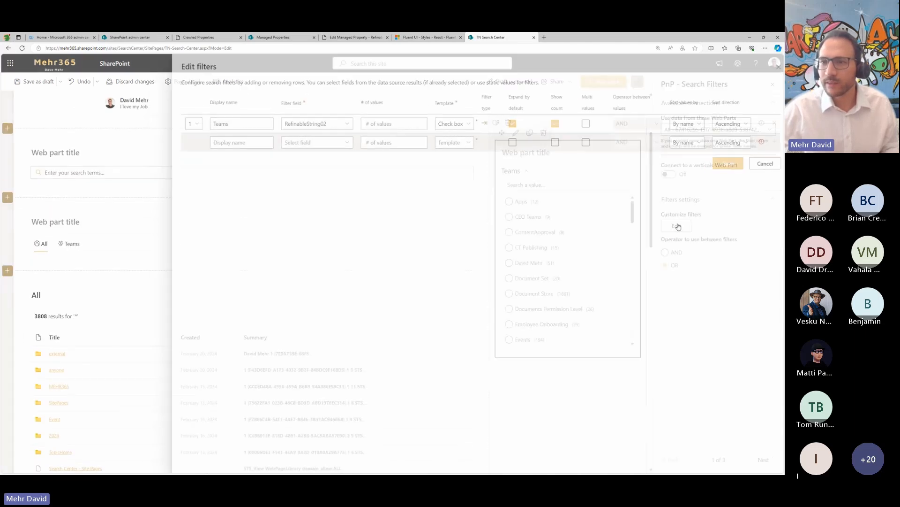
left_click(339, 147)
scroll(394, 356, "down", 10)
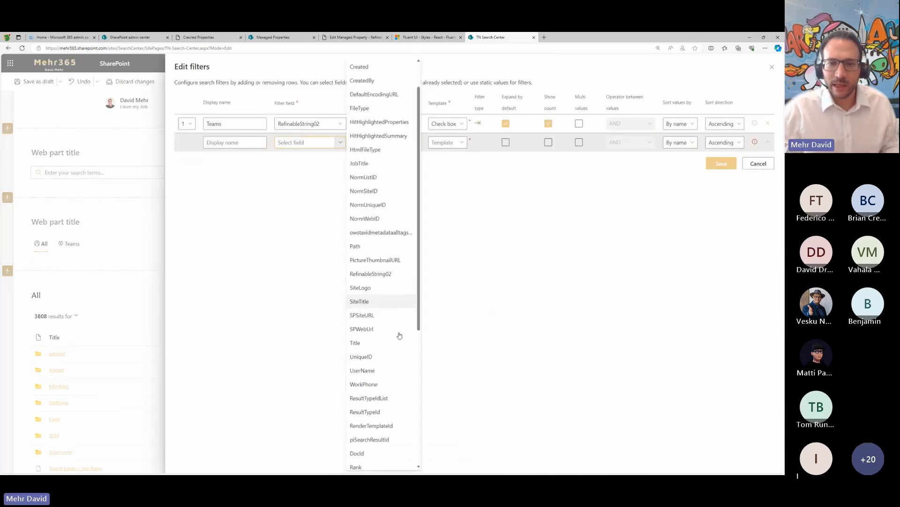
scroll(385, 338, "down", 3)
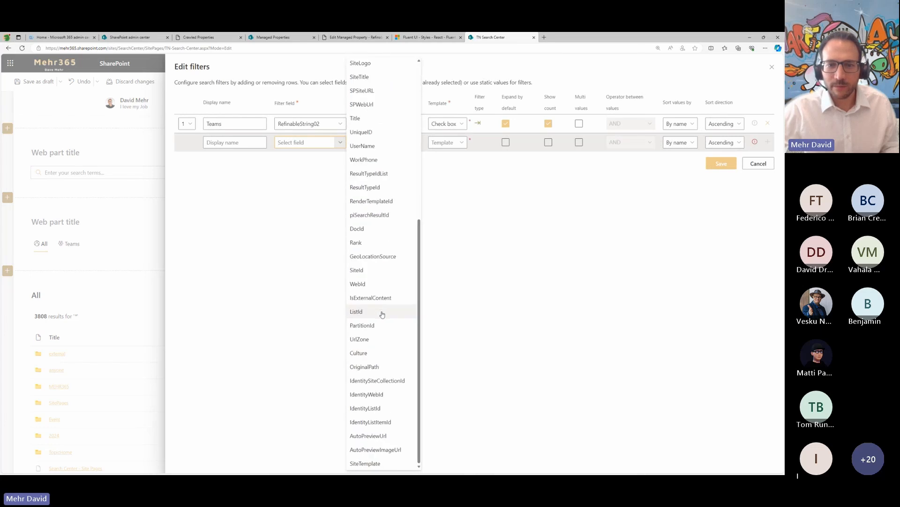
left_click(378, 463)
Step: Name the new filter row SiteTemplate, choose its template, and save the filters and republish the page
left_click(230, 142)
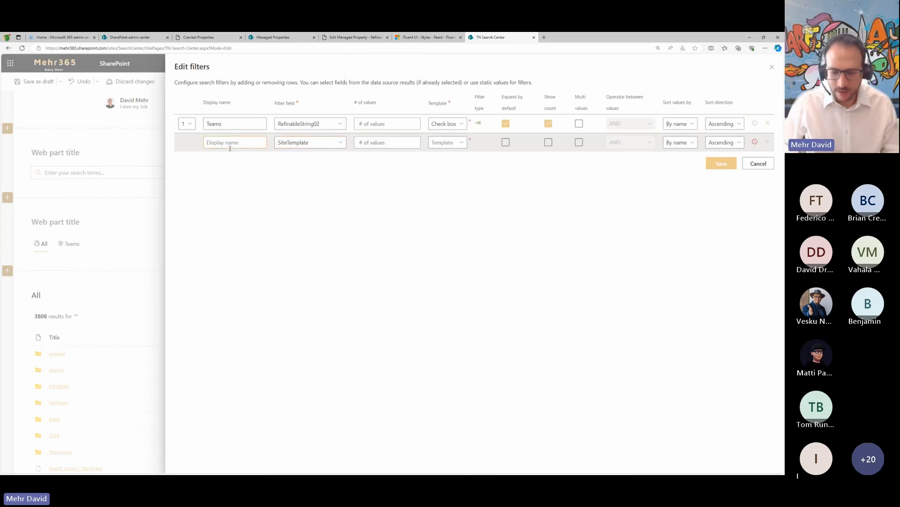
type("SiteTemplae")
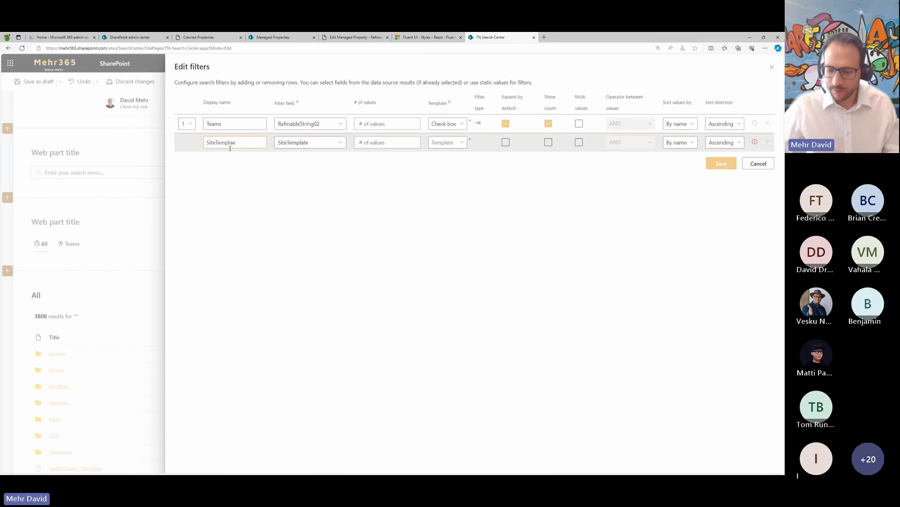
key("BackSpace")
type("te")
left_click(450, 144)
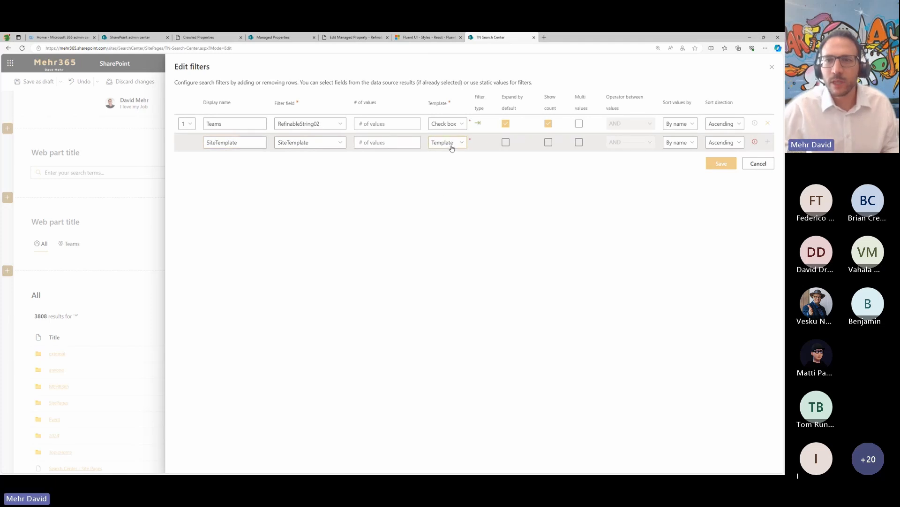
left_click(722, 163)
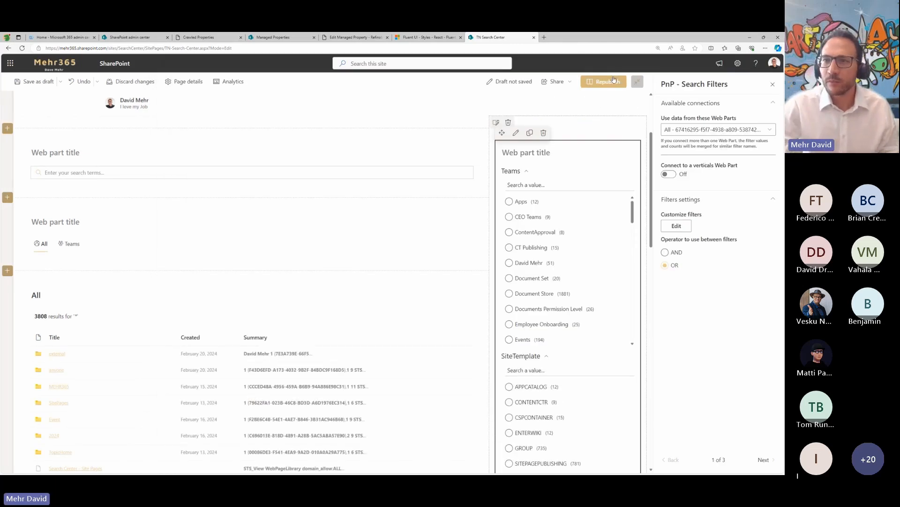
left_click(604, 82)
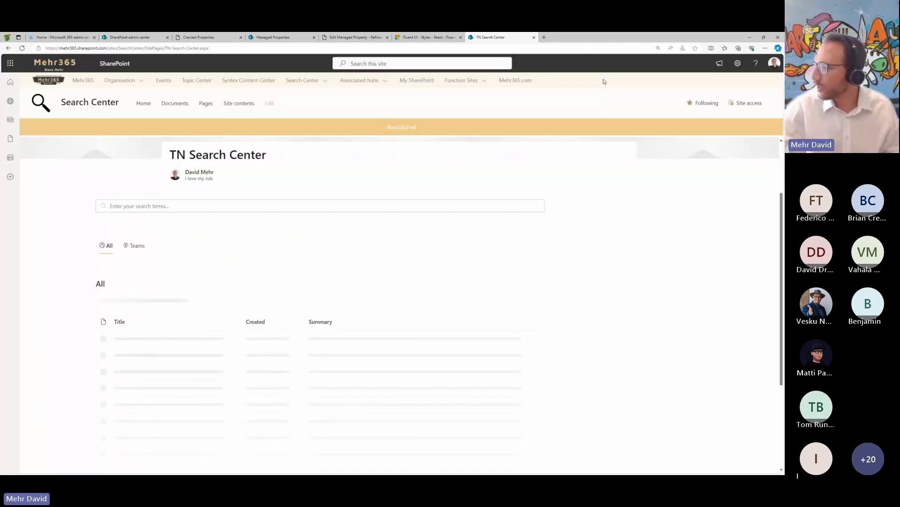
Step: Check the new filter by showing the Teams vertical and narrowing its results to the TEAMCHANNEL site template
scroll(224, 218, "down", 4)
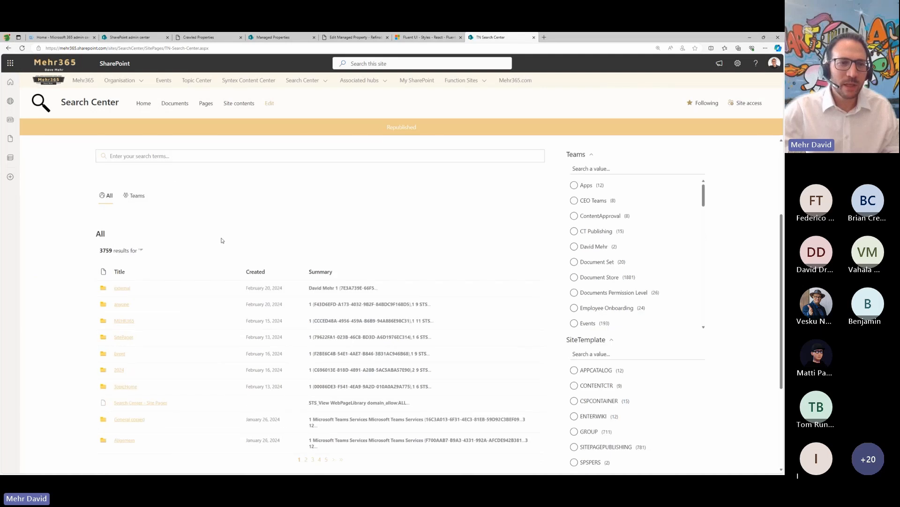
scroll(185, 224, "up", 1)
scroll(186, 224, "up", 2)
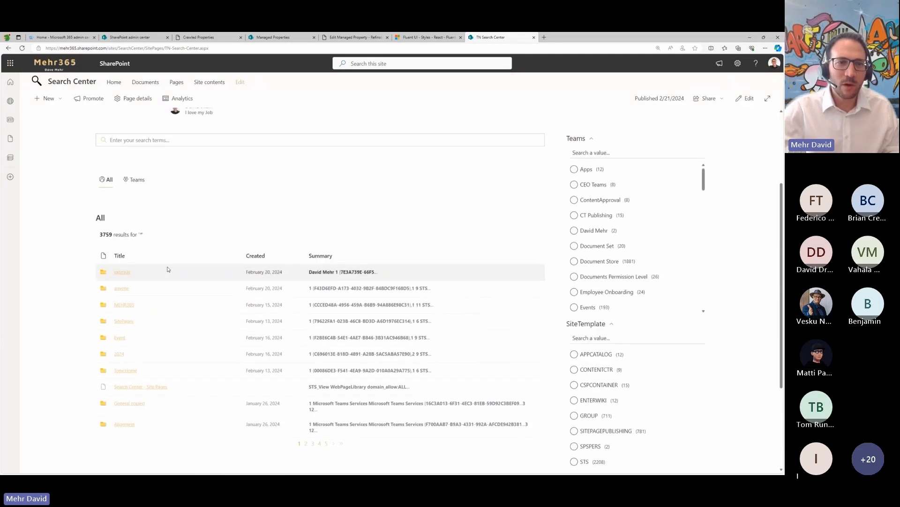
left_click(136, 183)
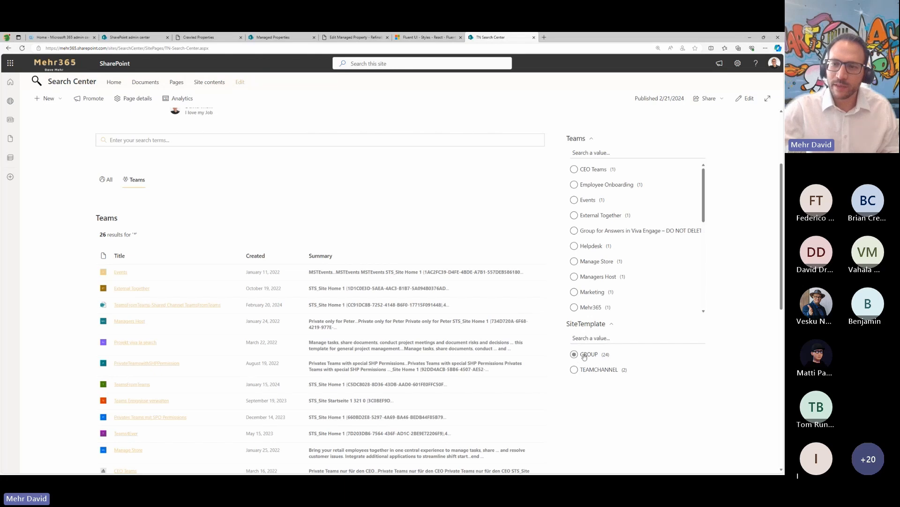
left_click(599, 374)
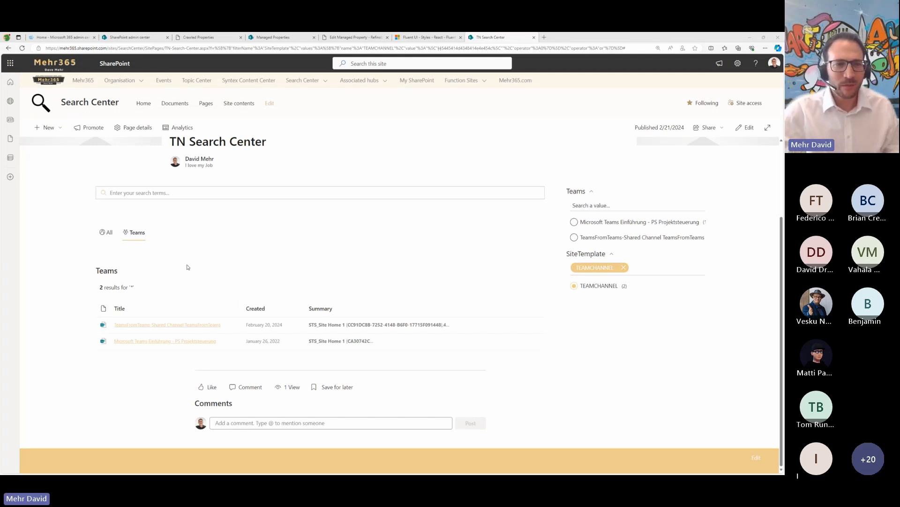
Step: Reopen the page for editing and remove the Summary column from the Teams results layout
left_click(753, 126)
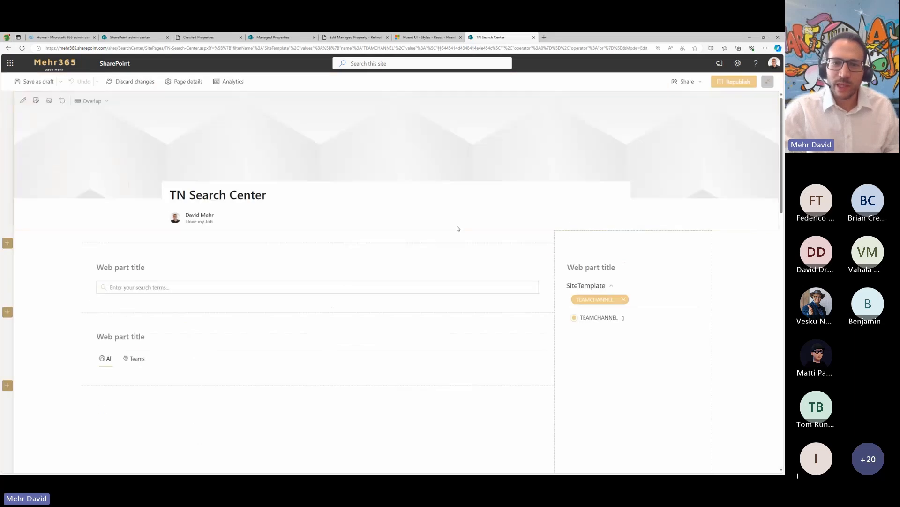
scroll(350, 280, "down", 10)
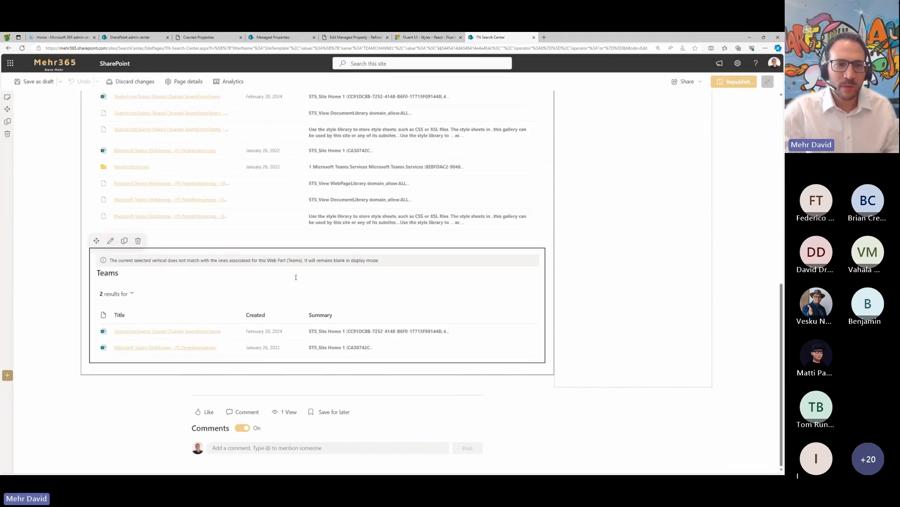
left_click(110, 240)
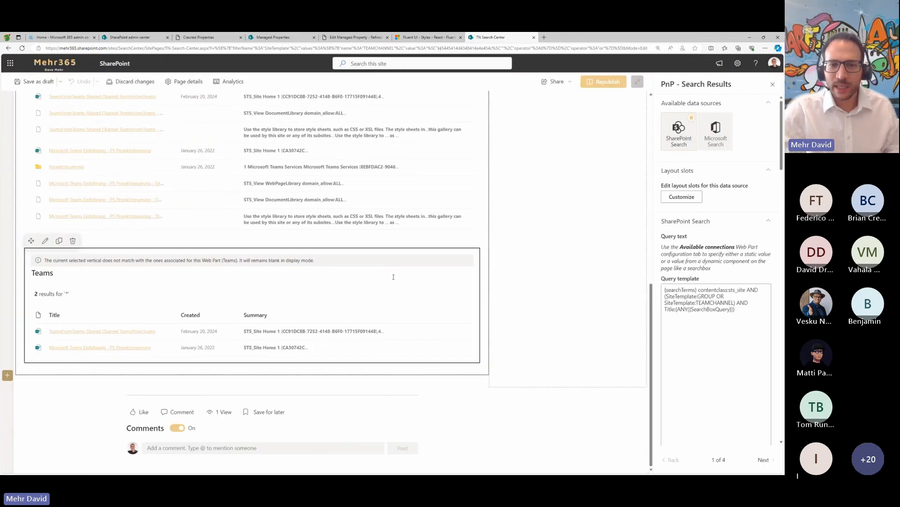
left_click(763, 459)
scroll(703, 281, "down", 5)
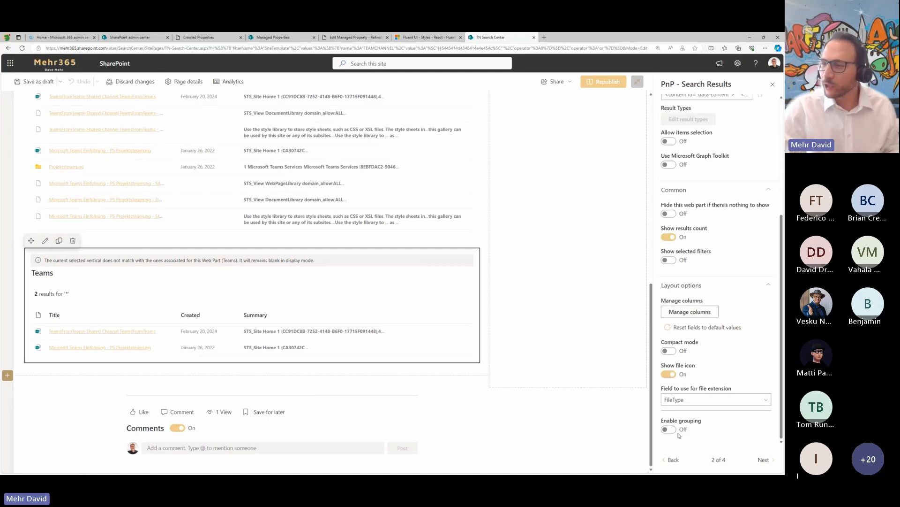
left_click(690, 312)
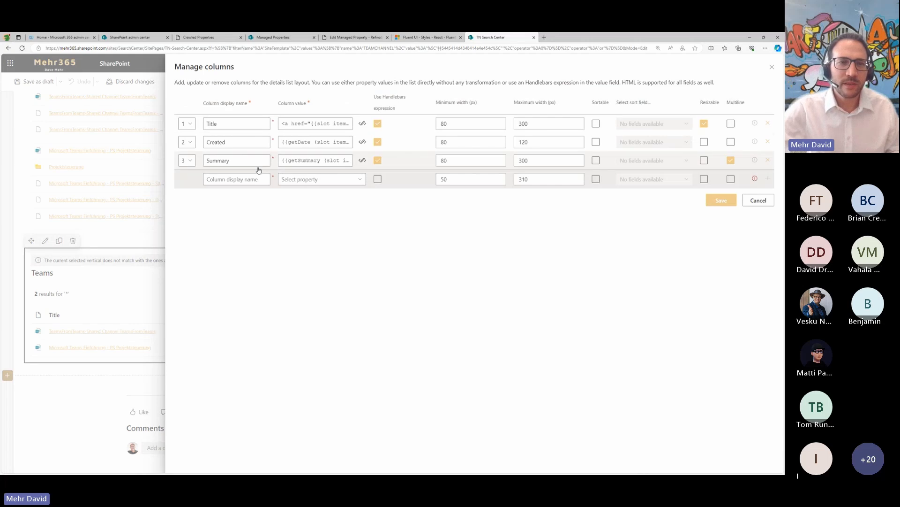
left_click(768, 160)
Step: Add a Template column showing SiteTemplate with a smaller maximum width to the Teams results and republish the page
left_click(259, 161)
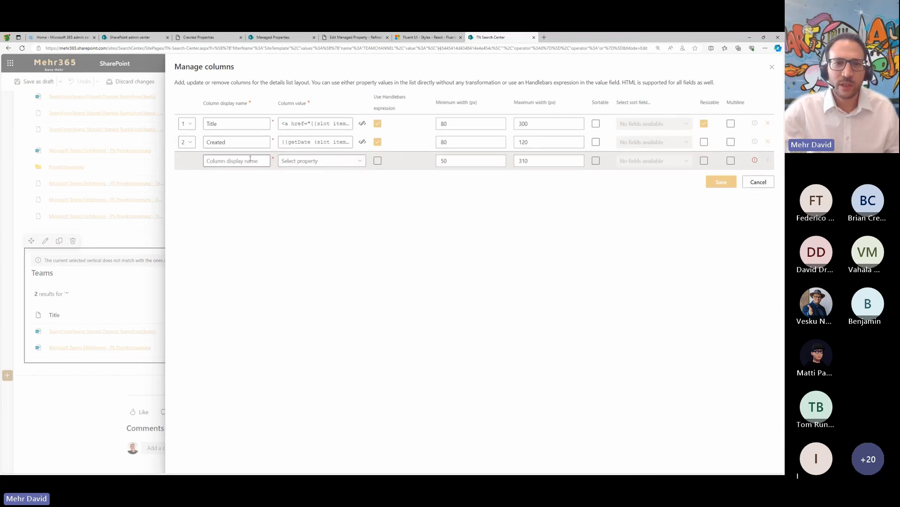
type("Template")
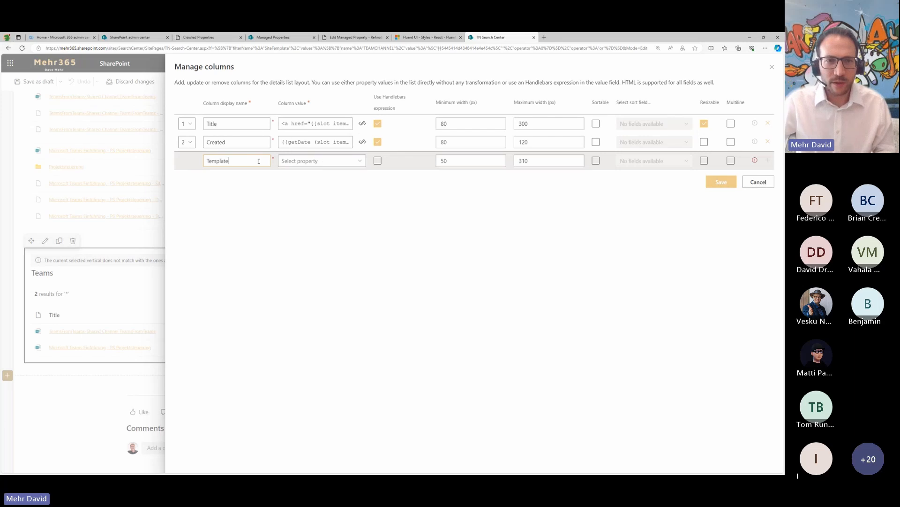
left_click(359, 161)
scroll(402, 282, "down", 5)
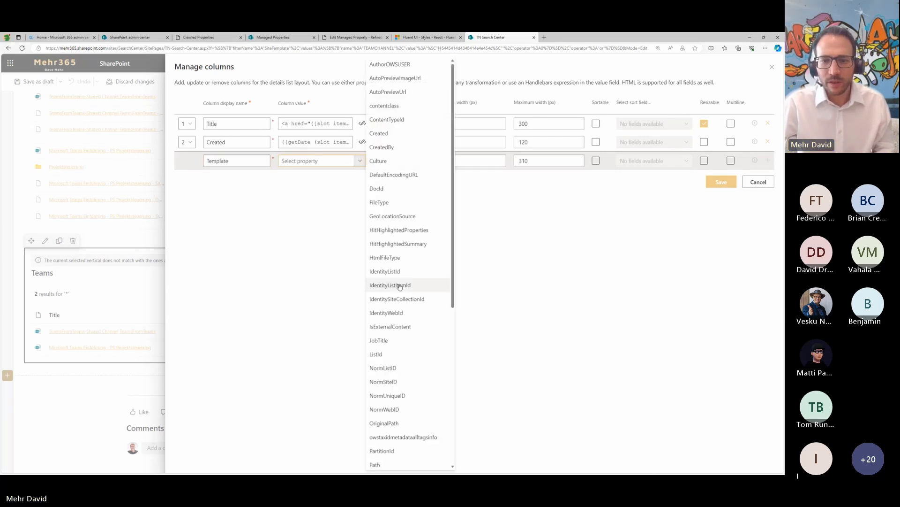
left_click(402, 340)
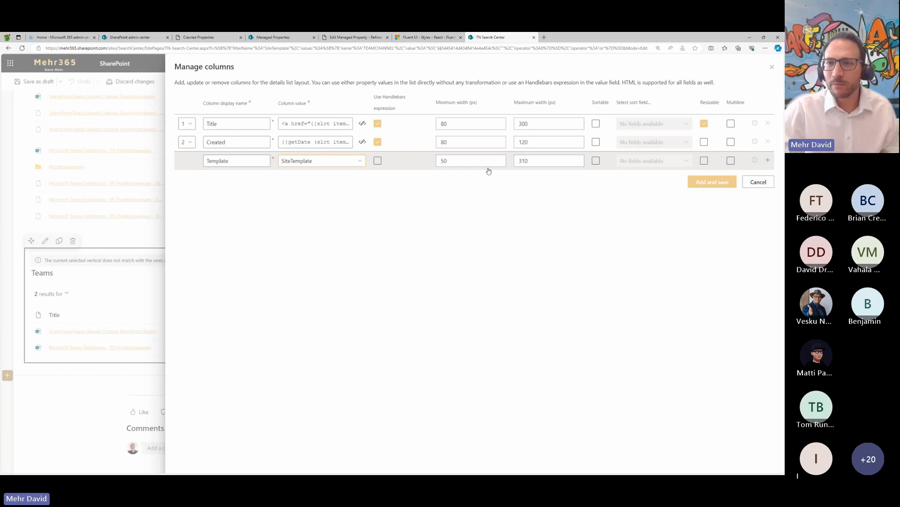
left_click_drag(537, 161, 500, 158)
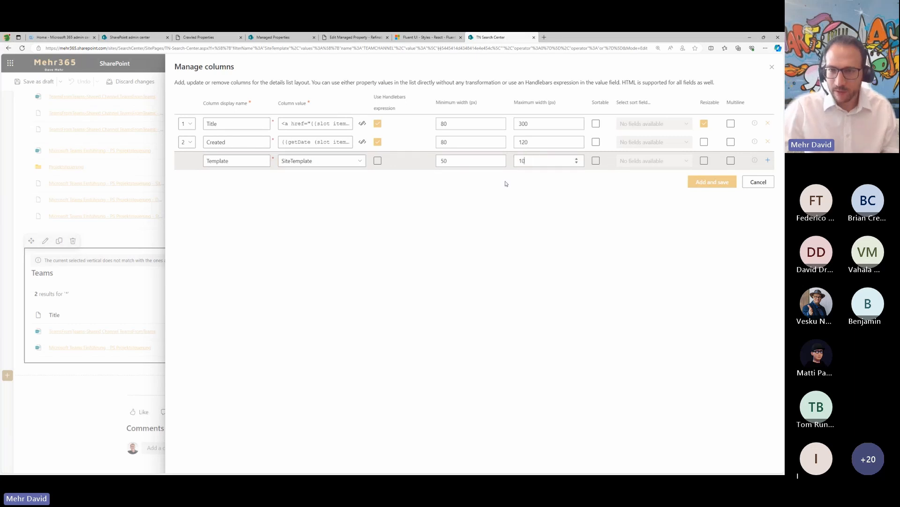
left_click(712, 182)
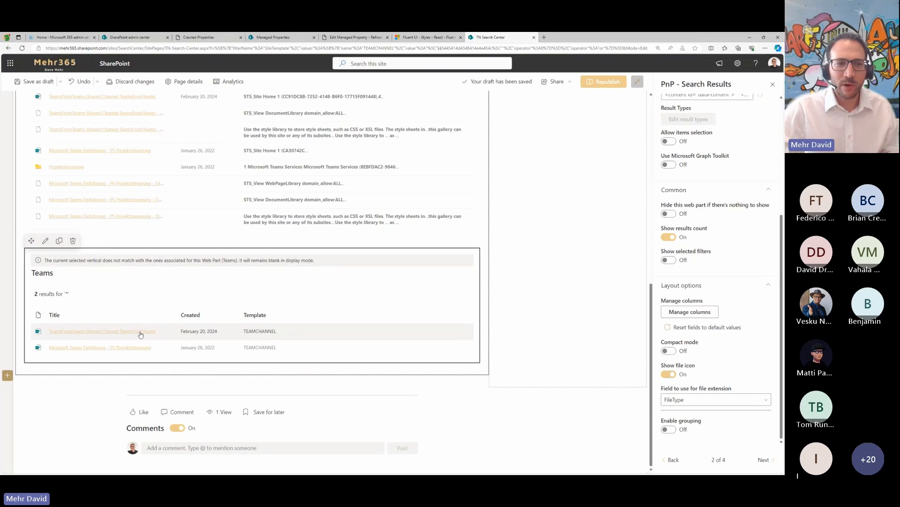
scroll(284, 306, "up", 1)
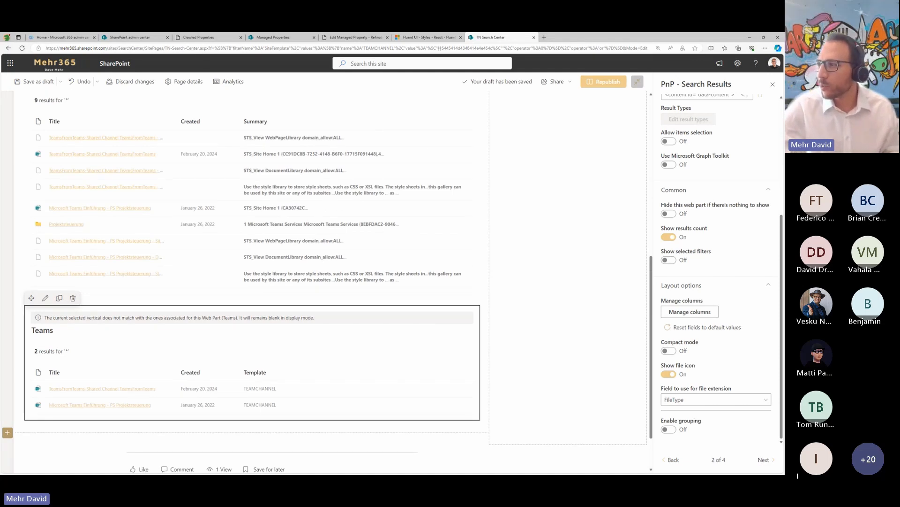
left_click(605, 82)
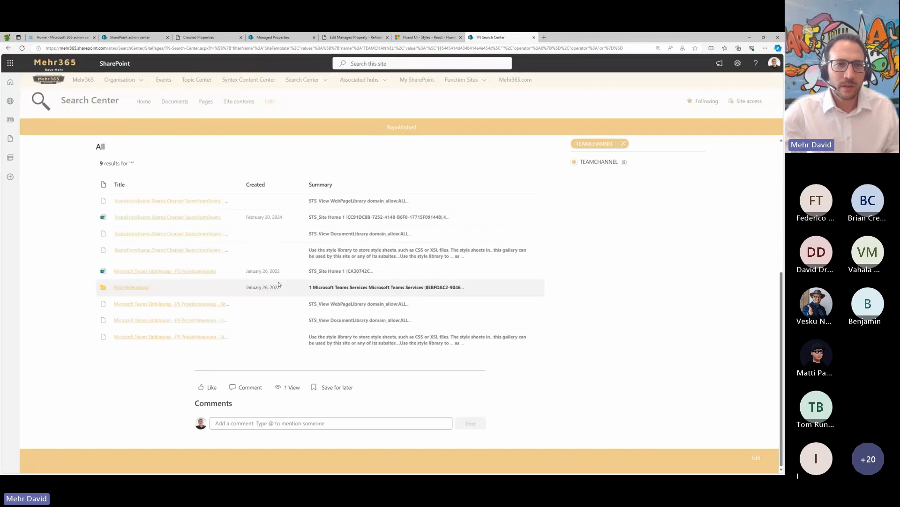
Step: Search for nation in the All vertical with the TEAMCHANNEL filter still applied and clear the search
left_click(260, 293)
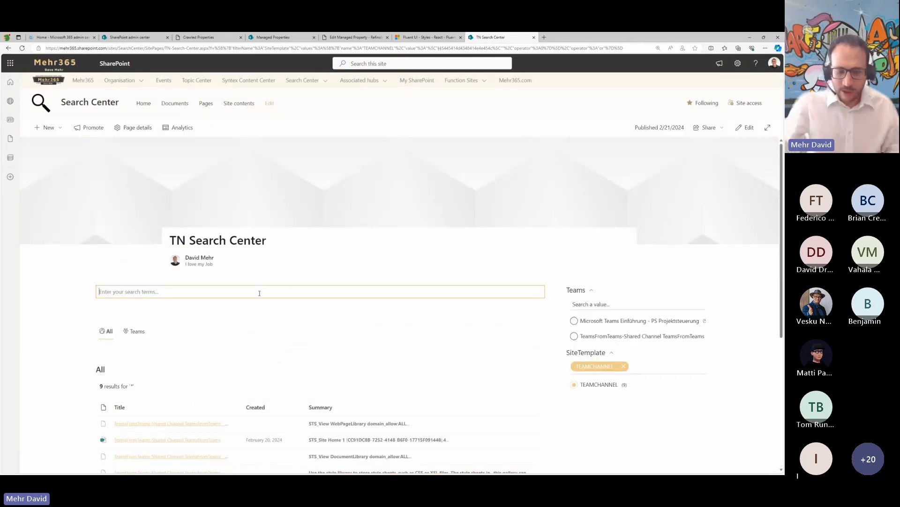
type("nation")
key("Return")
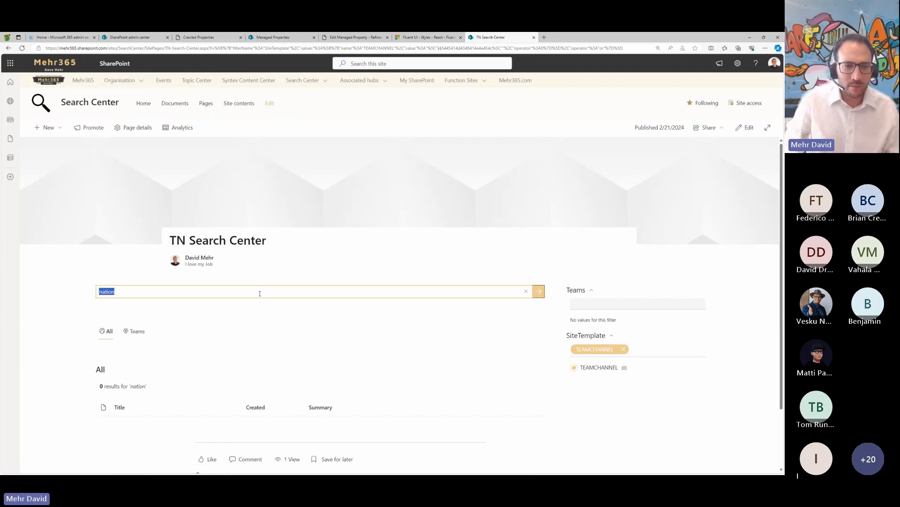
left_click(527, 291)
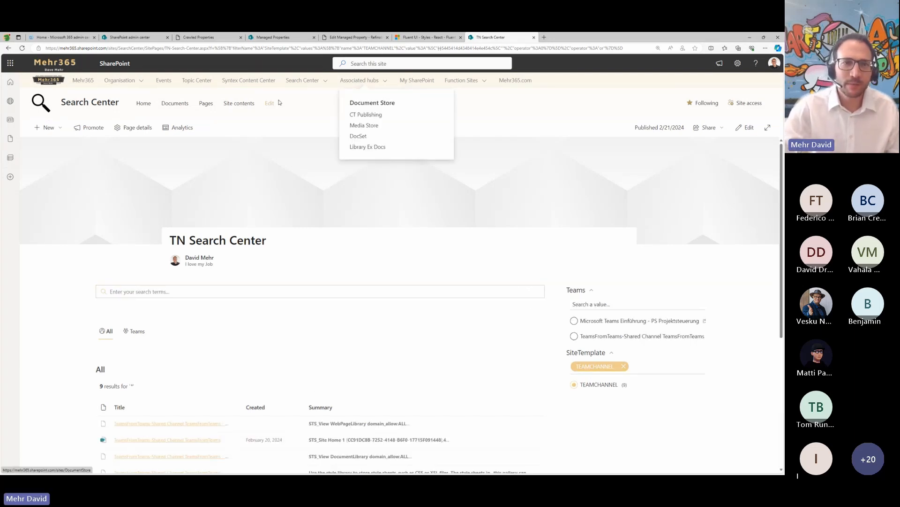
Step: Remove the TEAMCHANNEL filter and search for nation in the All and Teams verticals
left_click(204, 291)
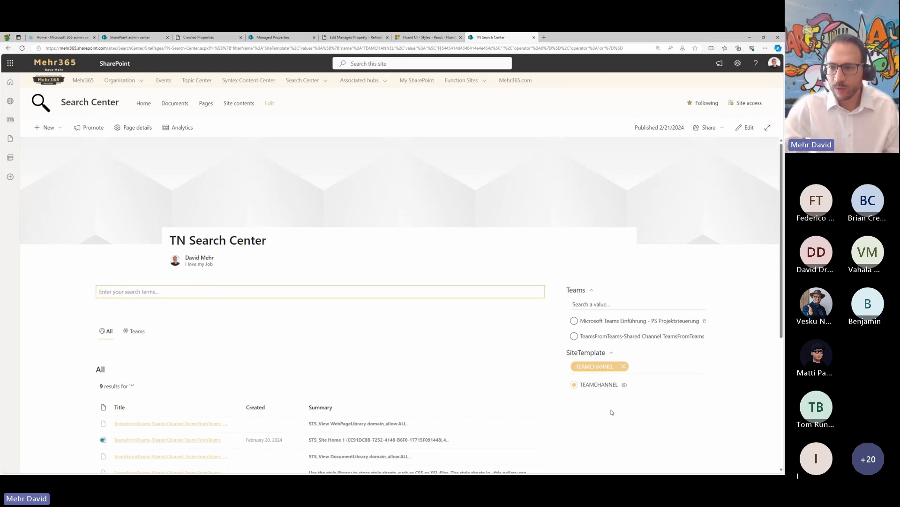
left_click(623, 366)
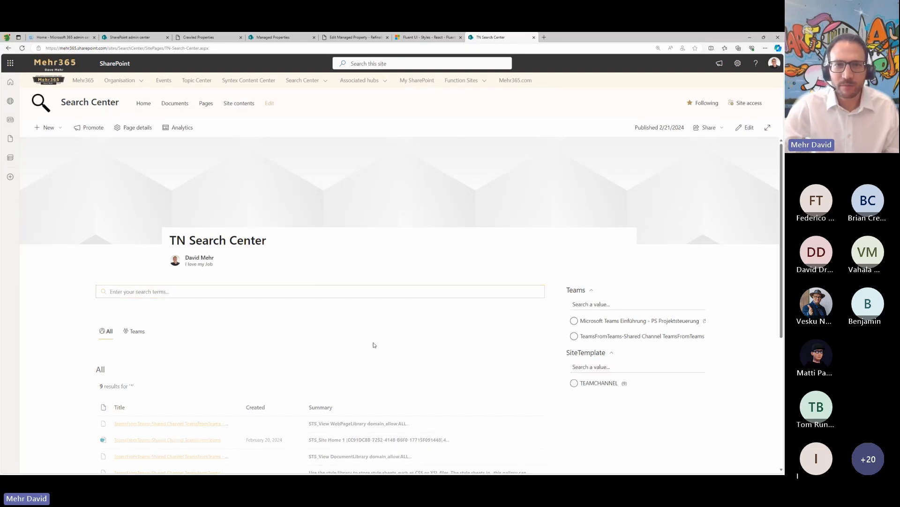
left_click(306, 288)
type("m")
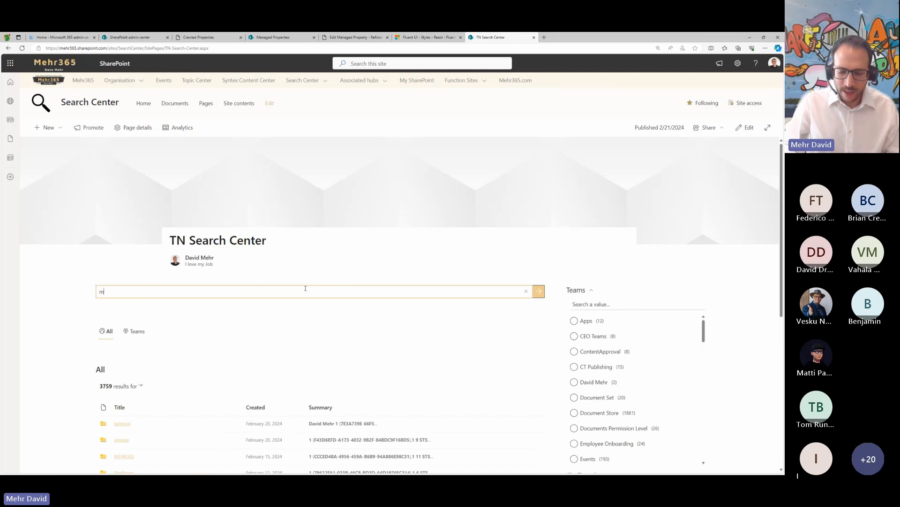
type("ation")
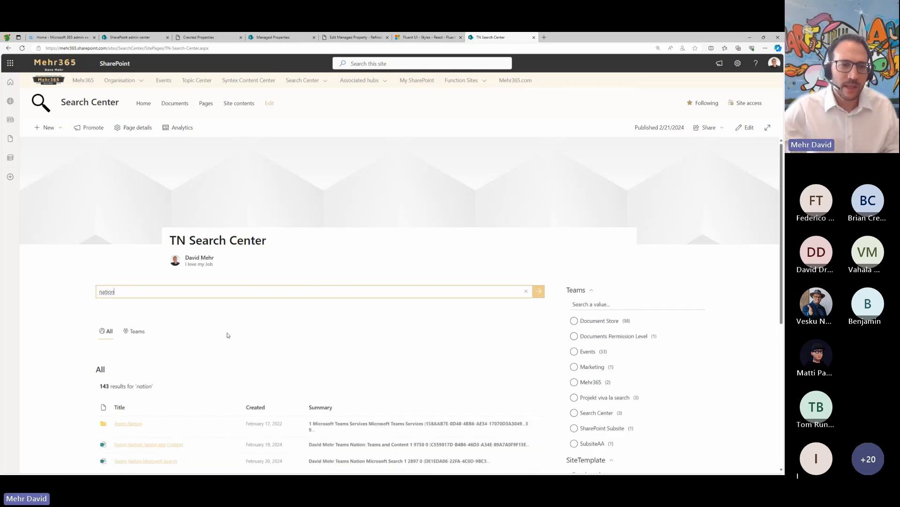
left_click(137, 334)
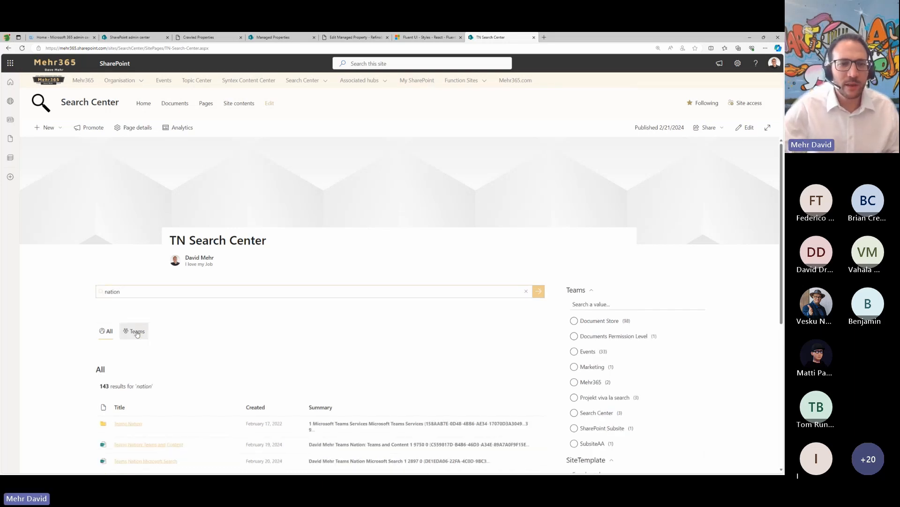
Step: Search for mehr365 in the Teams vertical
left_click(165, 292)
double_click(165, 291)
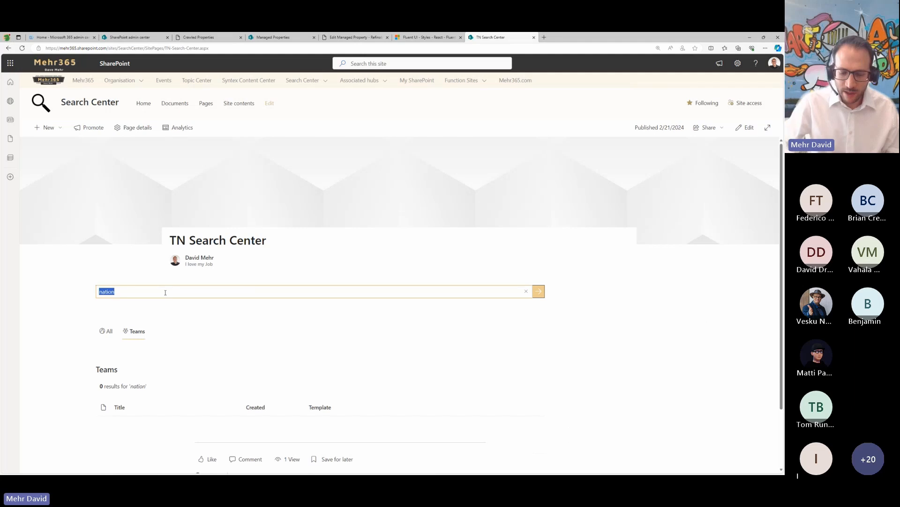
type("mehr36")
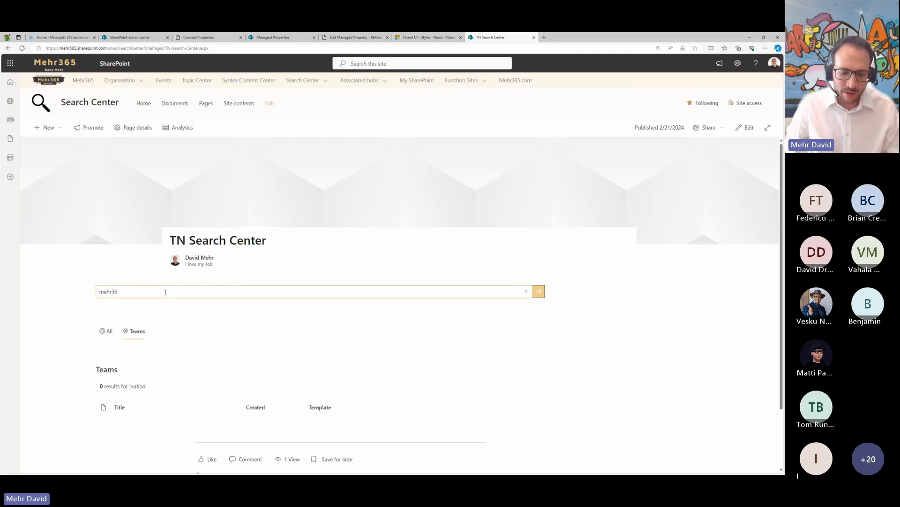
type("5")
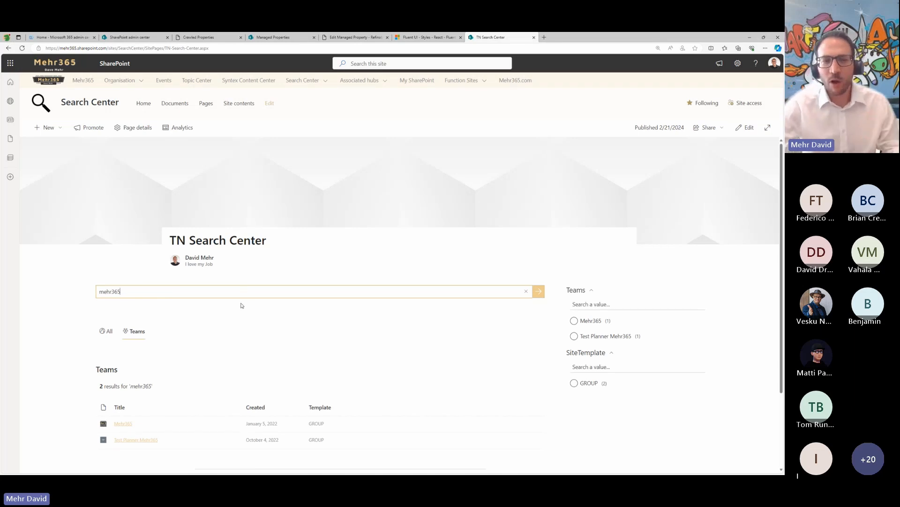
Step: Reopen the page for editing, duplicate the All search results web part and move the copy below the Teams results
left_click(741, 127)
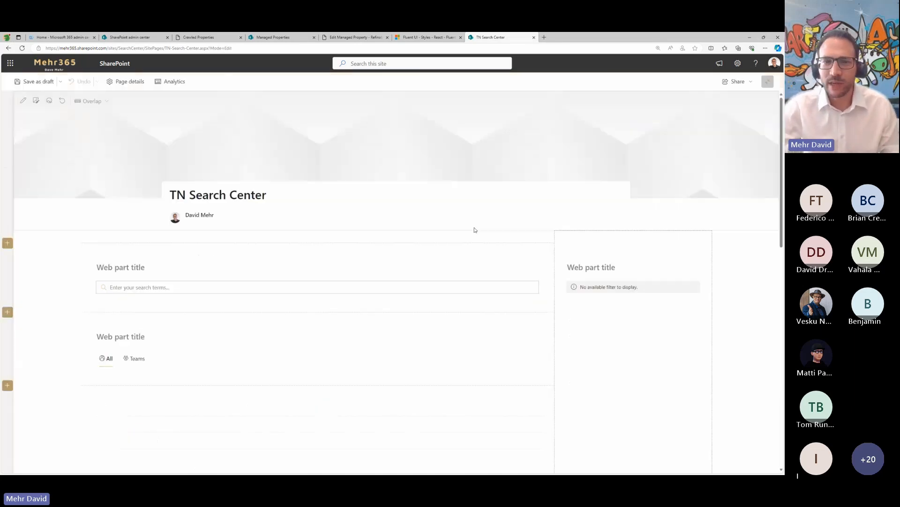
scroll(261, 312, "down", 8)
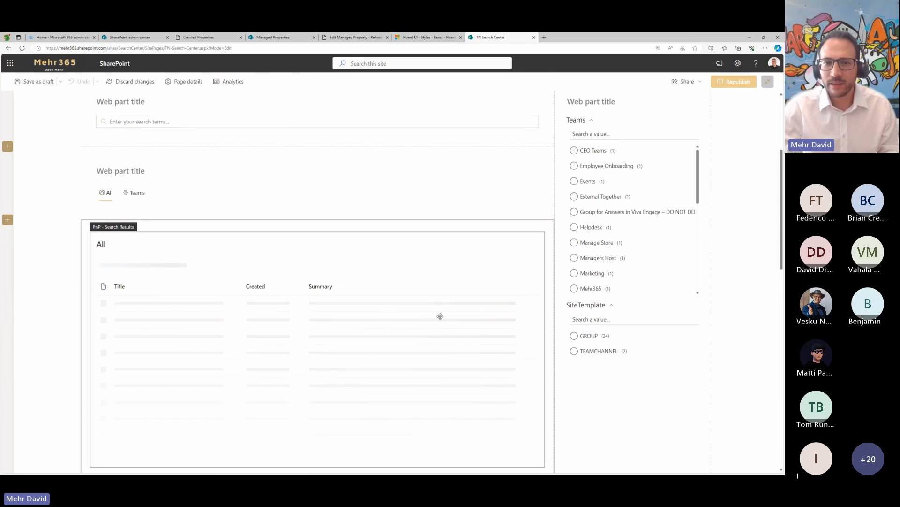
scroll(350, 281, "down", 2)
scroll(351, 279, "up", 4)
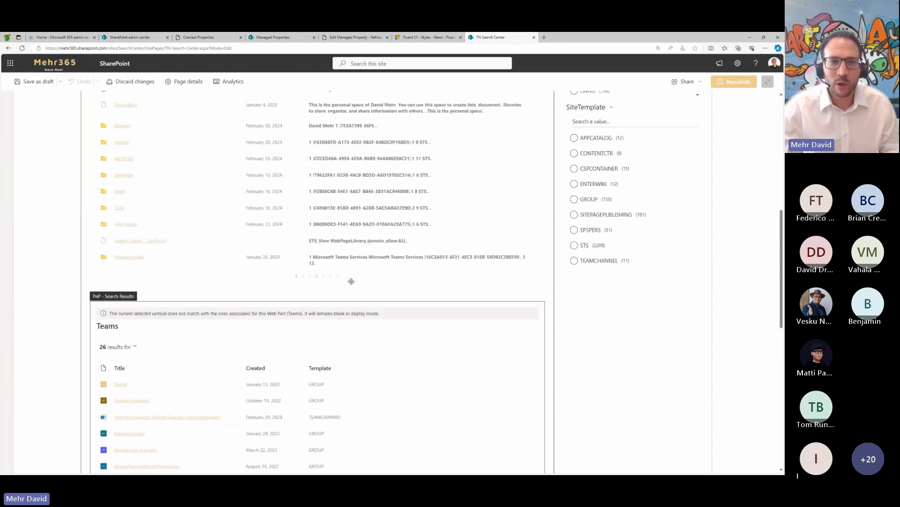
left_click(124, 103)
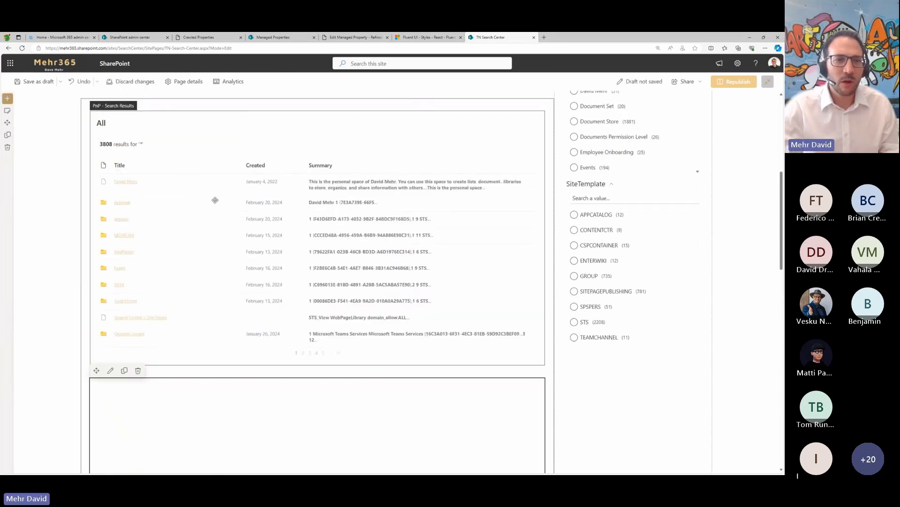
scroll(271, 230, "down", 5)
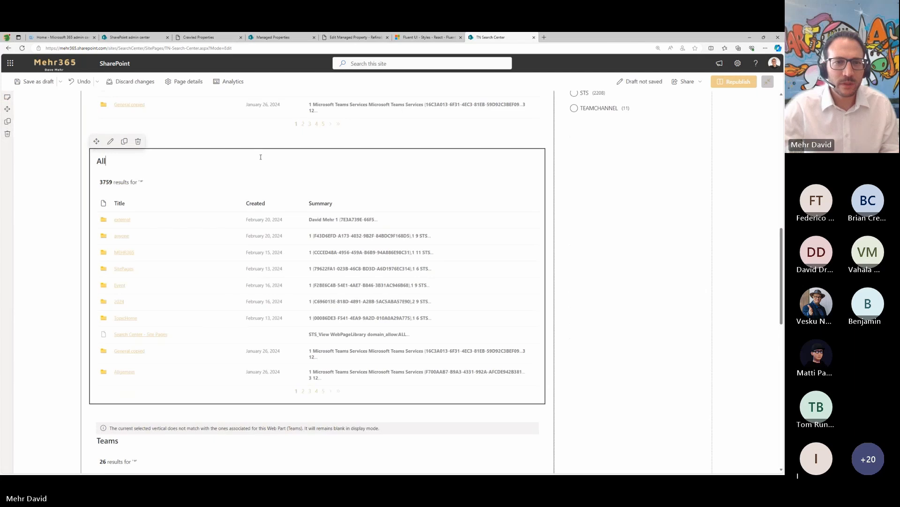
left_click_drag(96, 141, 148, 166)
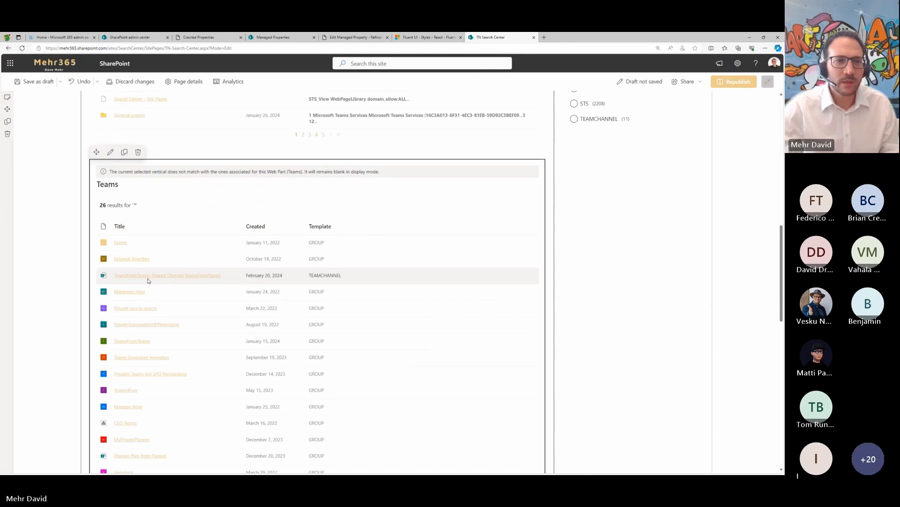
scroll(150, 277, "down", 5)
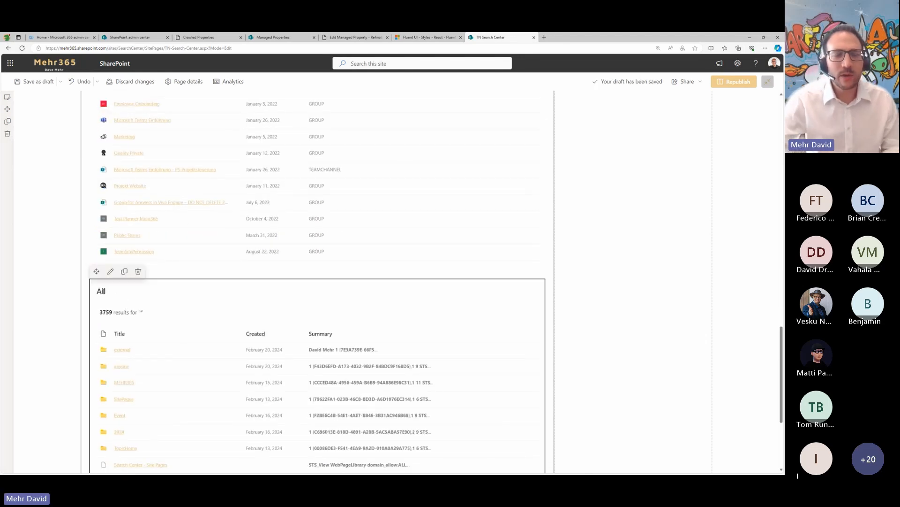
Step: Rename the copied search results web part as Teams documents
double_click(103, 291)
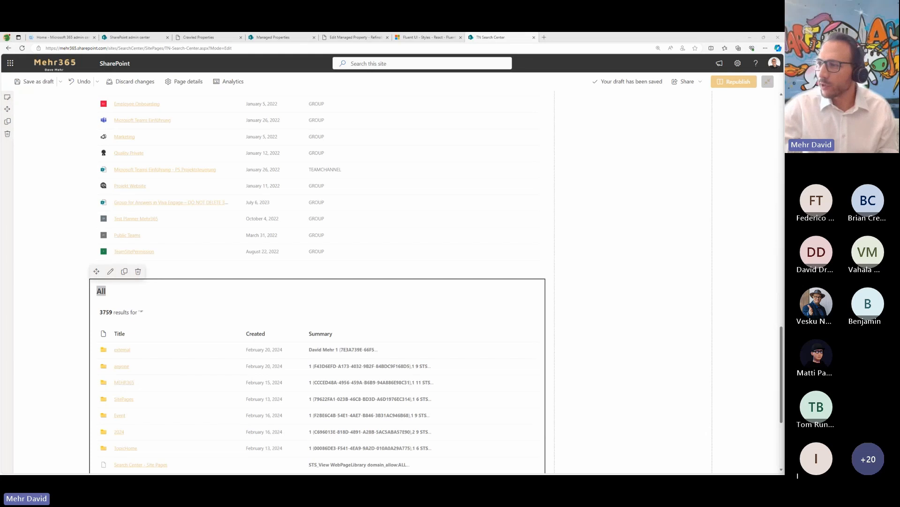
left_click(100, 291)
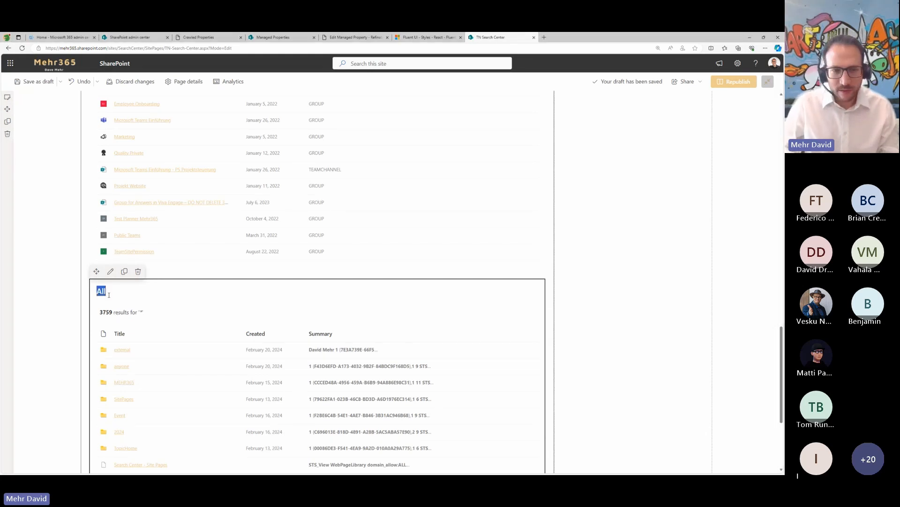
type("e")
key("BackSpace")
type("te")
key("BackSpace")
key("BackSpace")
type("TEam")
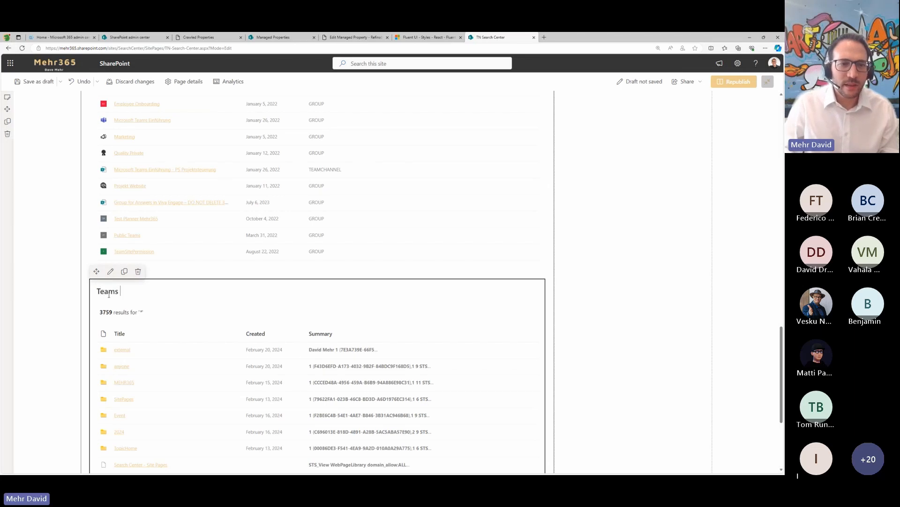
key("BackSpace")
key("BackSpace")
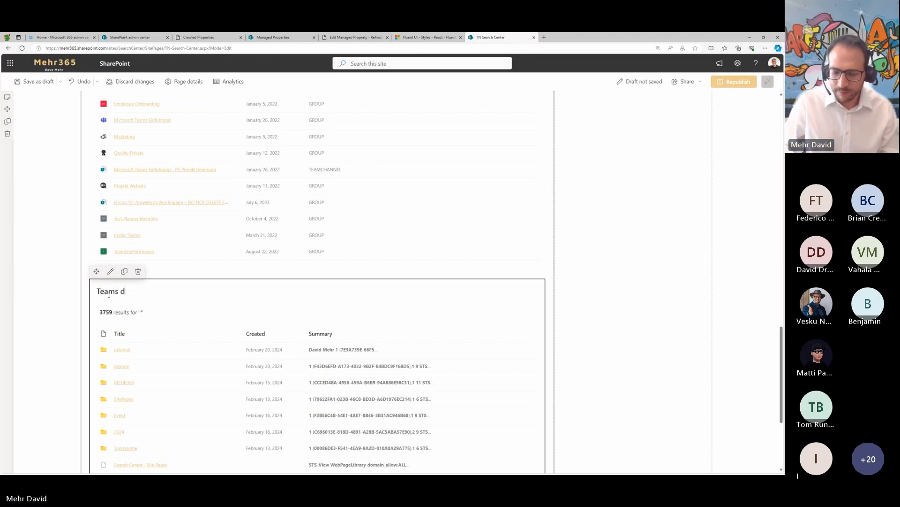
type("ocuemnts")
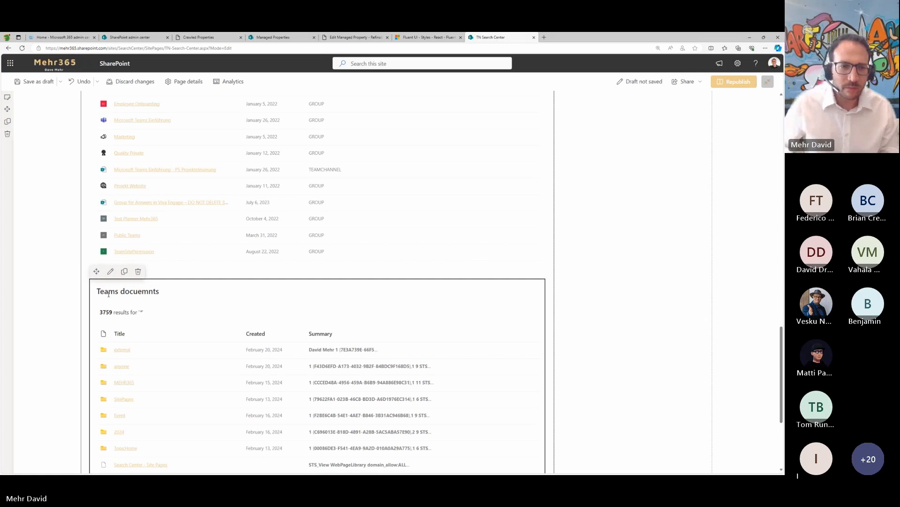
key("BackSpace")
key("BackSpace")
key("BackSpace")
key("BackSpace")
key("BackSpace")
type("me")
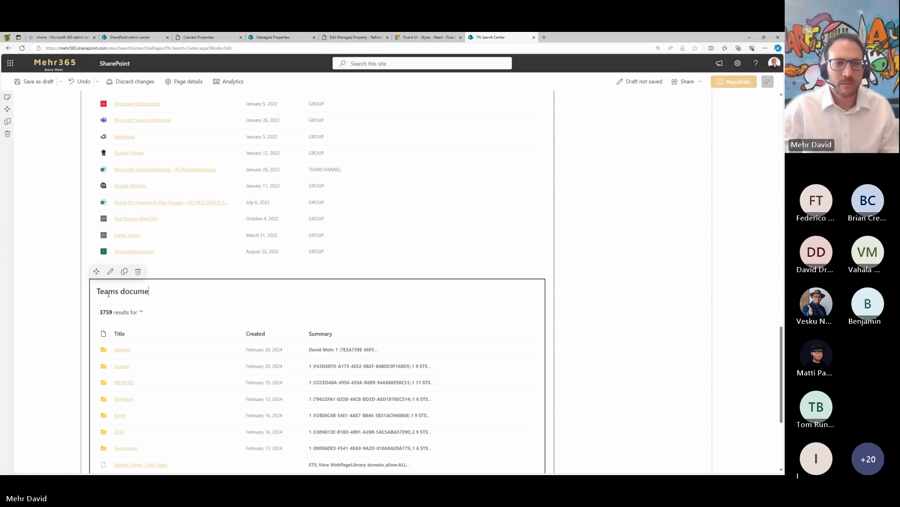
type("nts")
Step: Set the Teams documents query template to {searchTerms} (SiteTemplate:GROUP OR SiteTemplate:TEAMCHANNEL) AND contentclass:STS_ListItem_DocumentLibrary AND IsDocument:1, removing the extra spaces
left_click(110, 272)
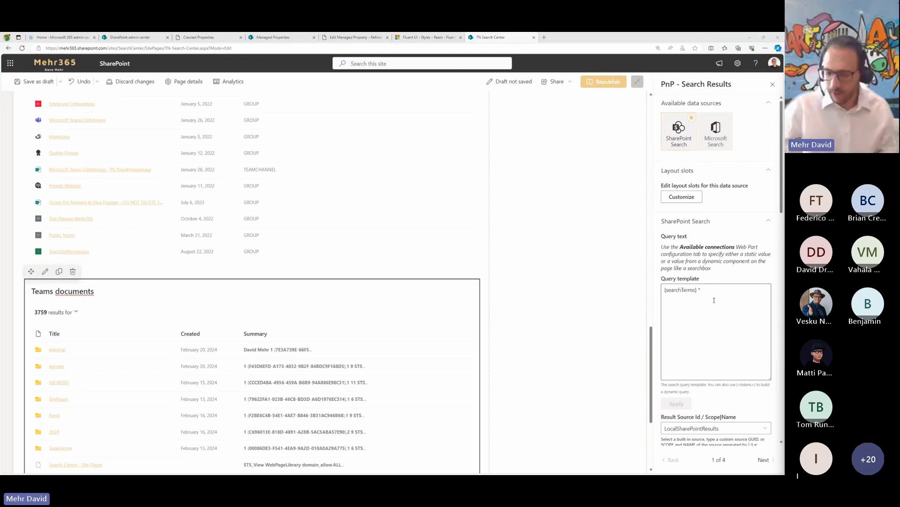
key("ctrl+a")
type("{searchTerms} (SiteTemplate:GROUP OR SiteTemplate:TEAMCHANNEL) AND contentclass:STS_ListItem_DocumentLibrary AND IsDocument:1")
double_click(672, 288)
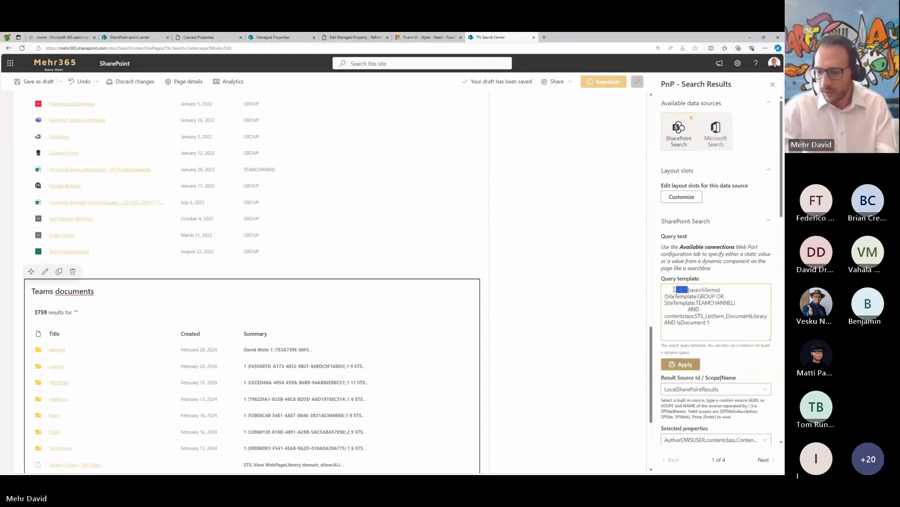
key("BackSpace")
key("BackSpace")
double_click(683, 302)
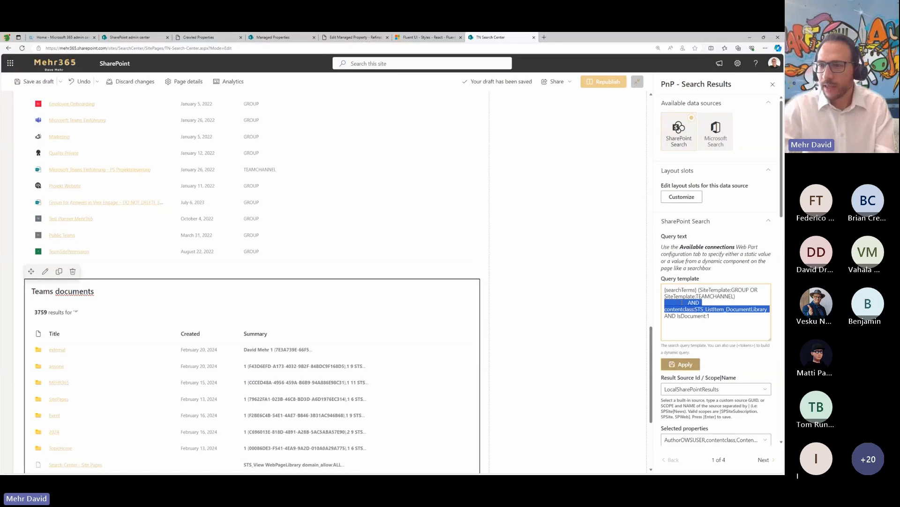
key("BackSpace")
key("BackSpace")
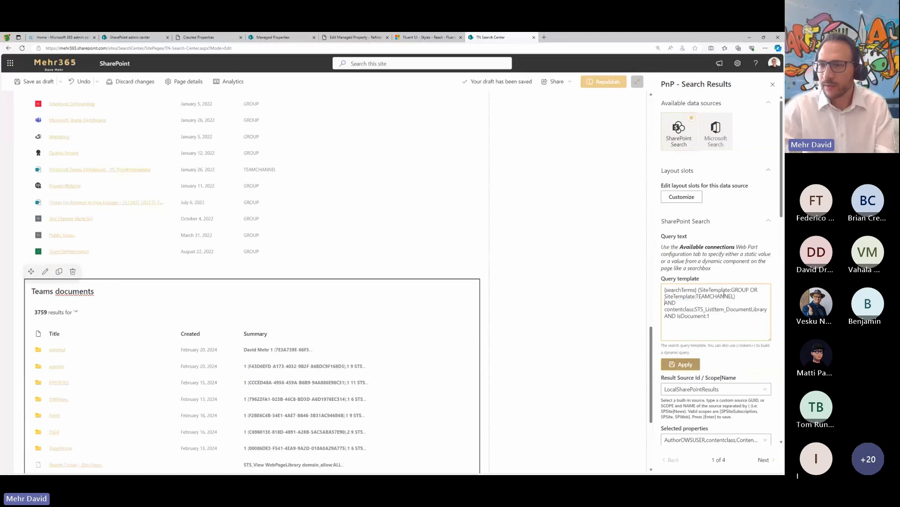
Step: Review the site template, content class and IsDocument conditions in the query template and apply it to the Teams documents results
left_click_drag(699, 289, 749, 303)
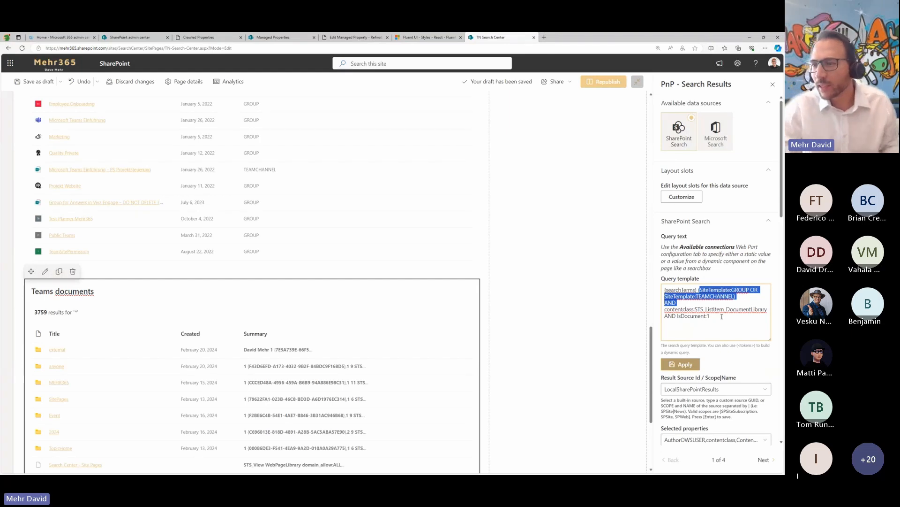
left_click_drag(710, 315, 661, 310)
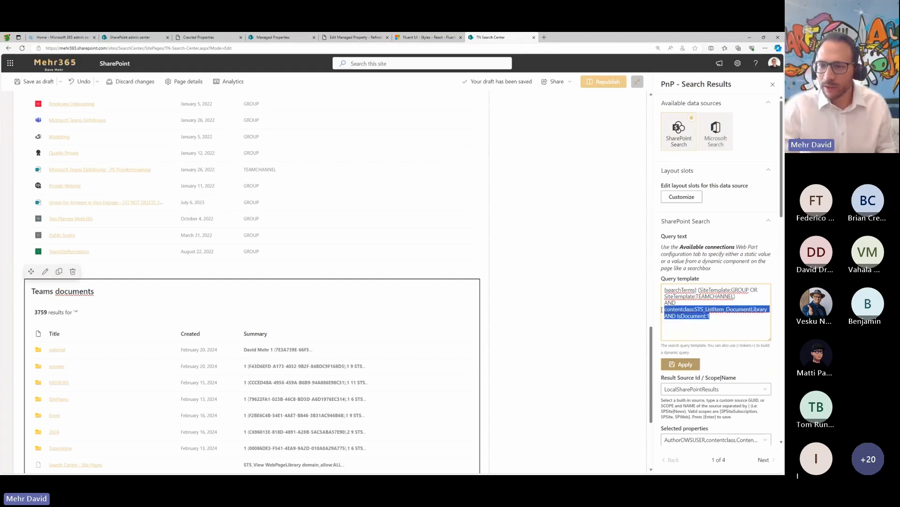
left_click(720, 317)
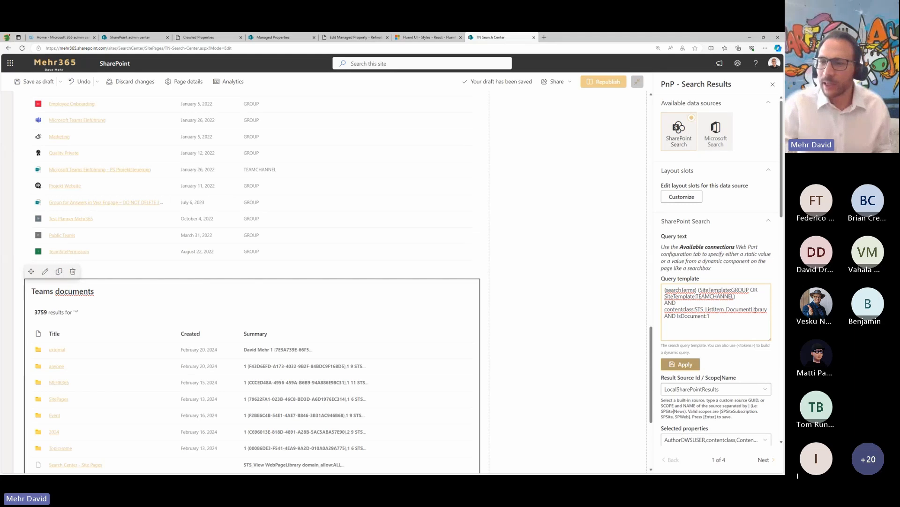
double_click(756, 309)
left_click(694, 317)
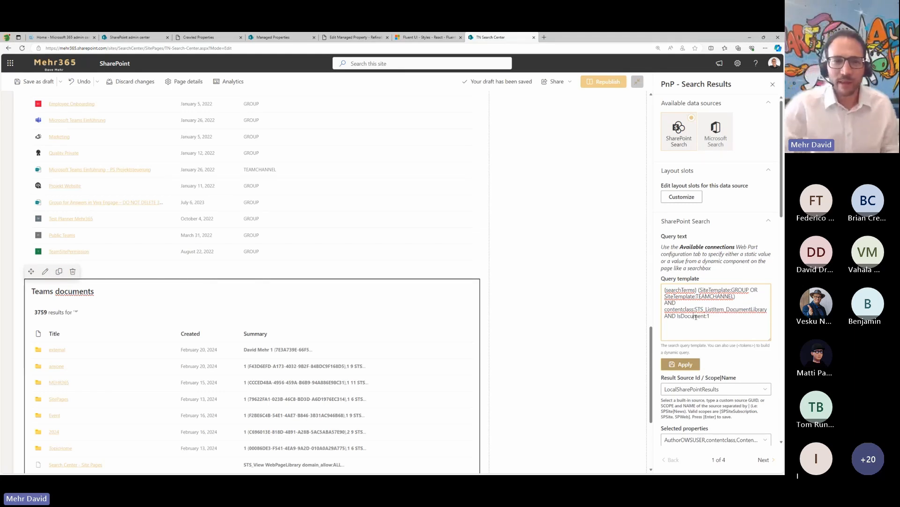
left_click_drag(711, 316, 677, 309)
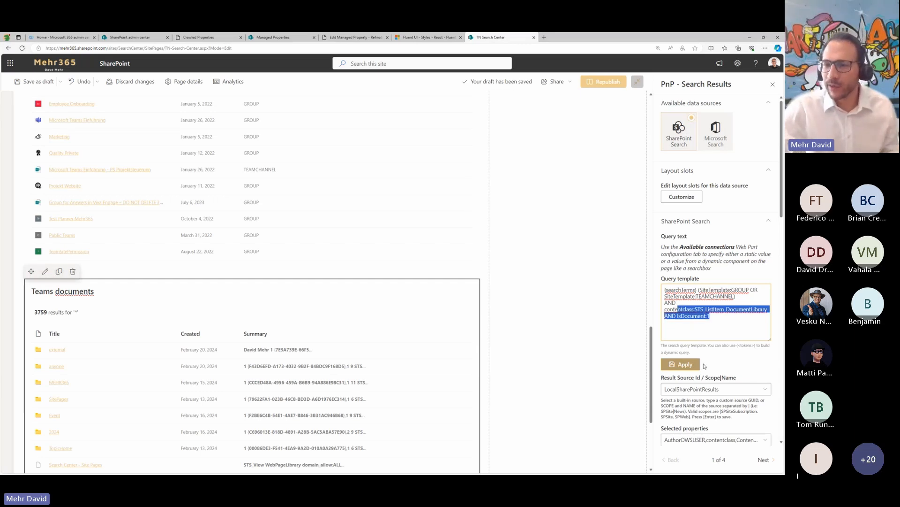
left_click(685, 365)
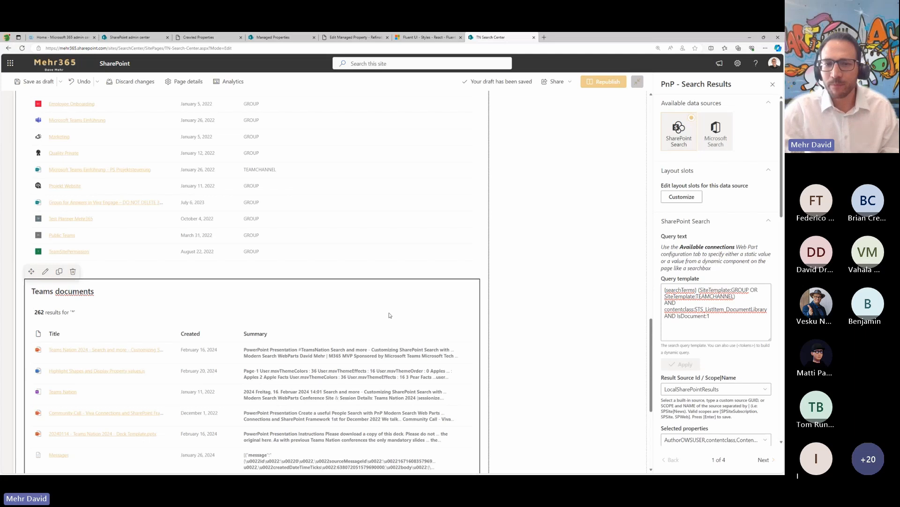
Step: Open the column management of the Teams documents layout and remove the Summary column
scroll(387, 314, "down", 2)
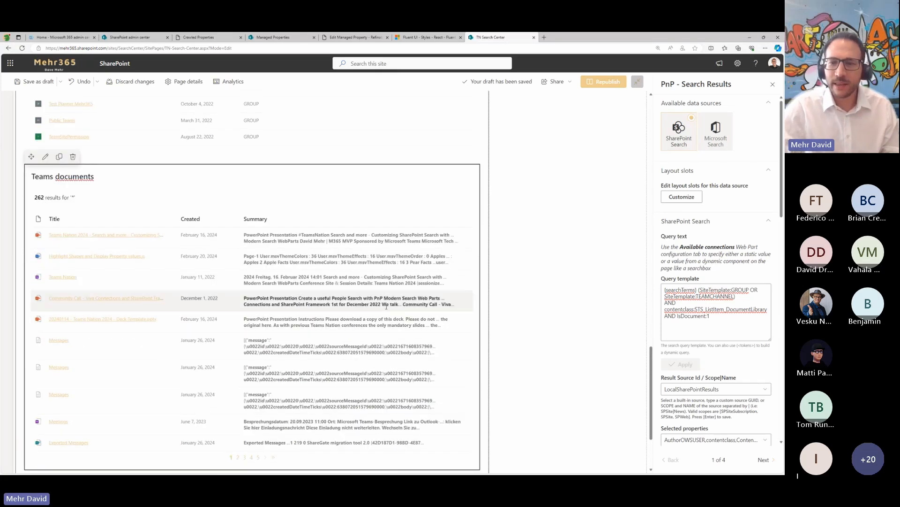
left_click(763, 460)
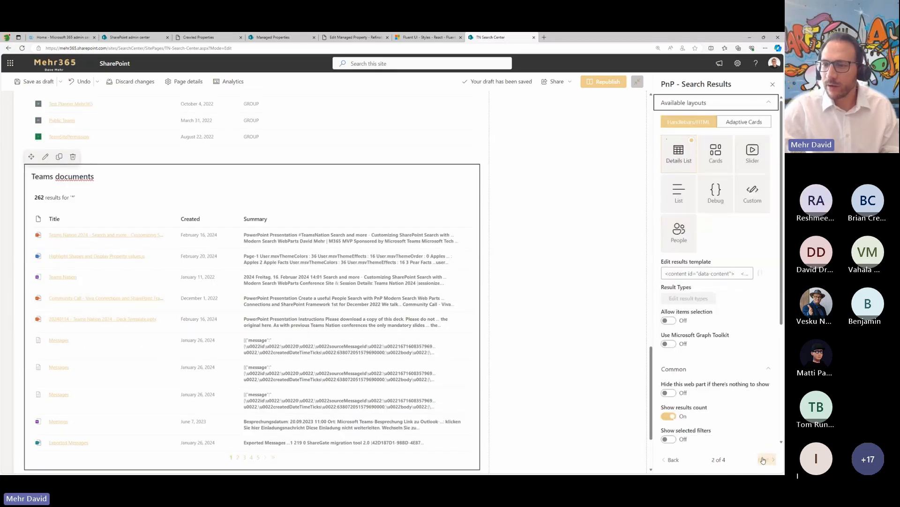
scroll(718, 356, "down", 3)
left_click(692, 332)
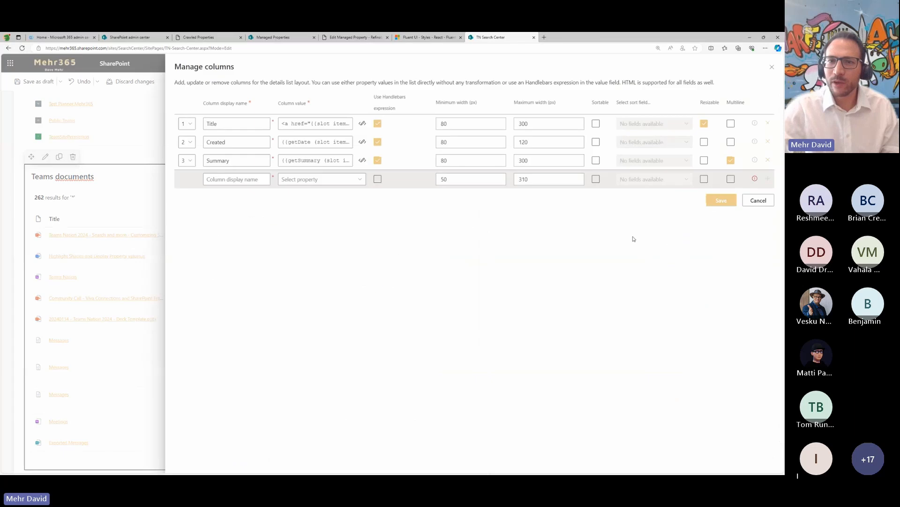
left_click(768, 160)
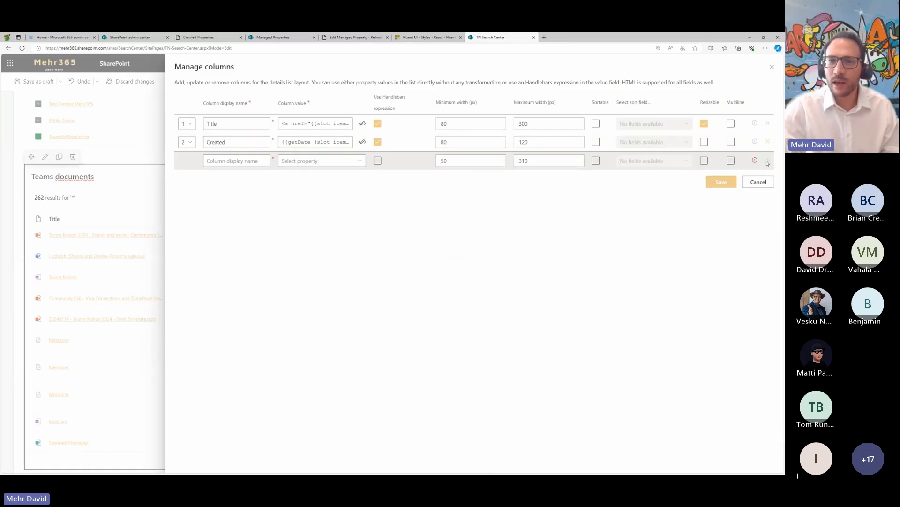
Step: Add a new column named Teams to the Teams documents details list layout
left_click(236, 161)
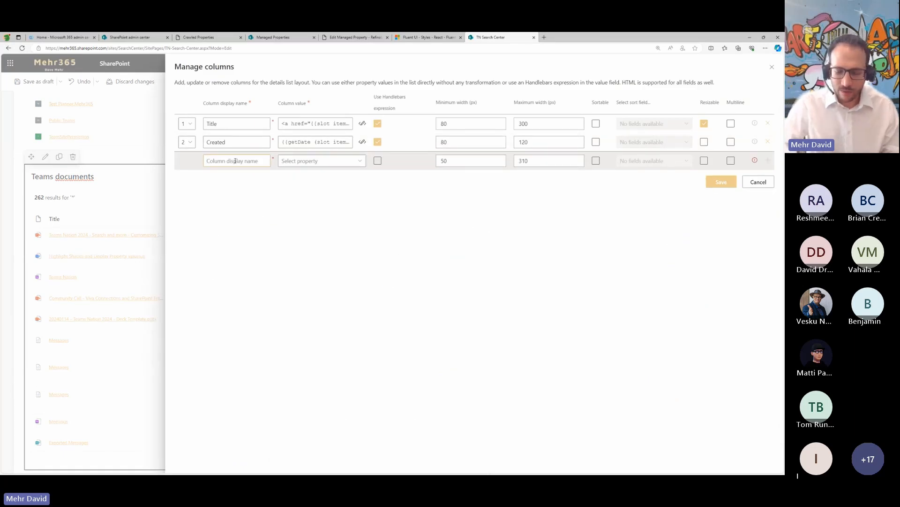
type("SiteTempla")
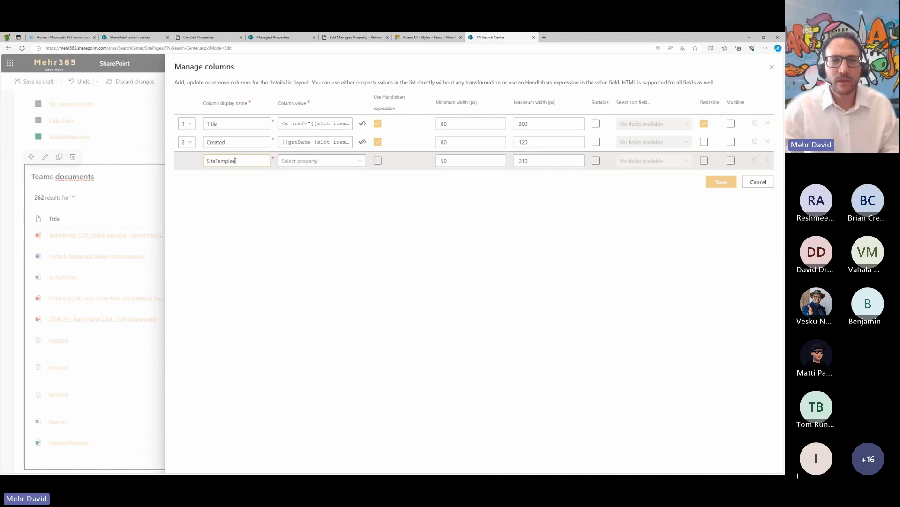
type("te")
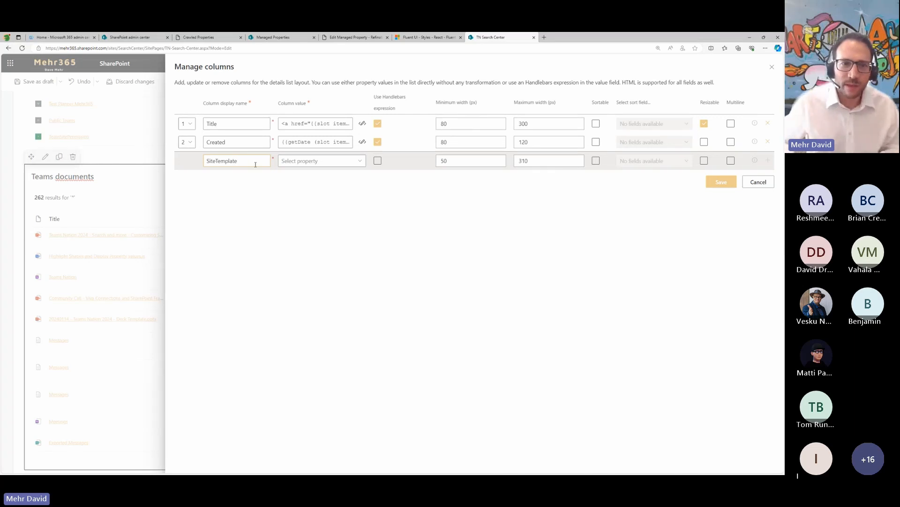
key("ctrl+a")
type("Site")
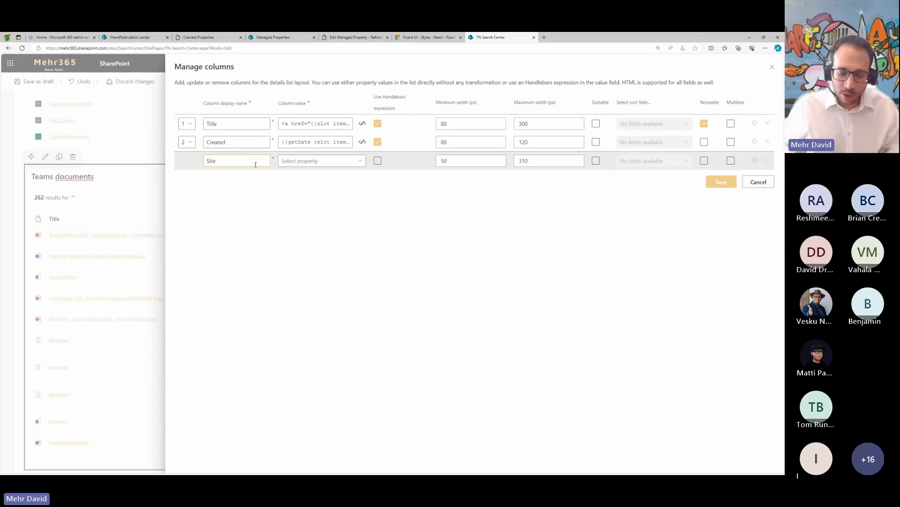
key("ctrl+a")
type("TEams")
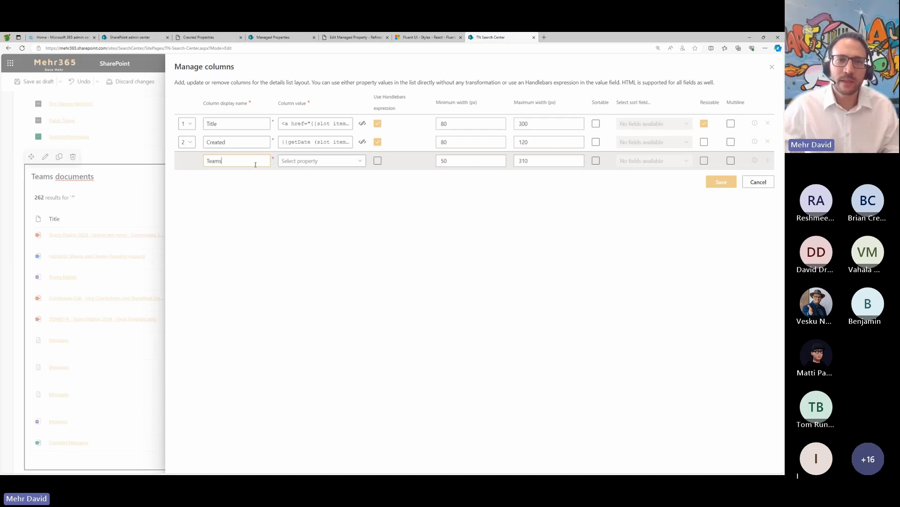
Step: Map the Teams column to RefinableString02 with a maximum width of 100 px and save the columns
left_click(319, 160)
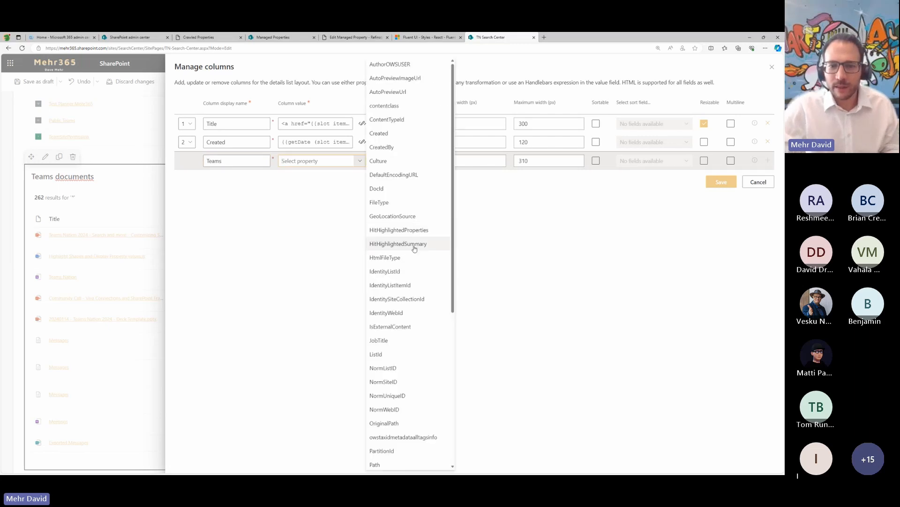
scroll(414, 254, "down", 4)
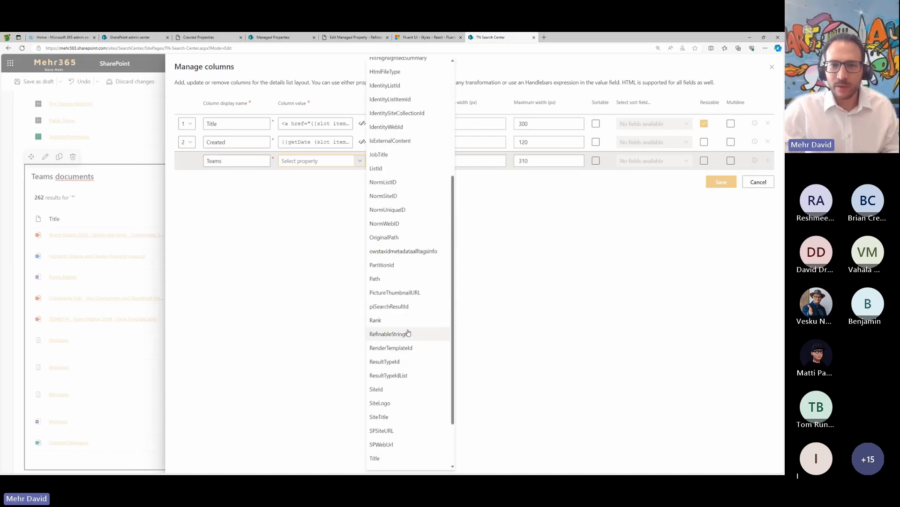
left_click(409, 333)
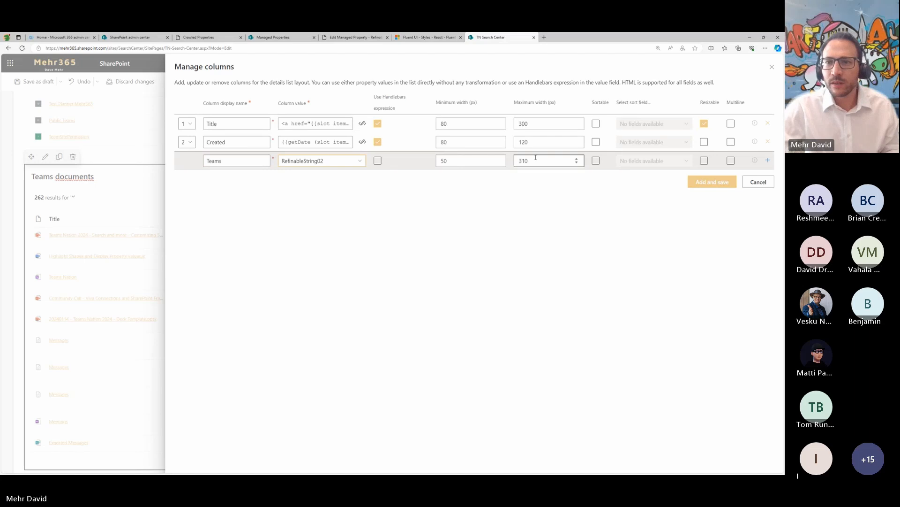
double_click(520, 159)
type("100")
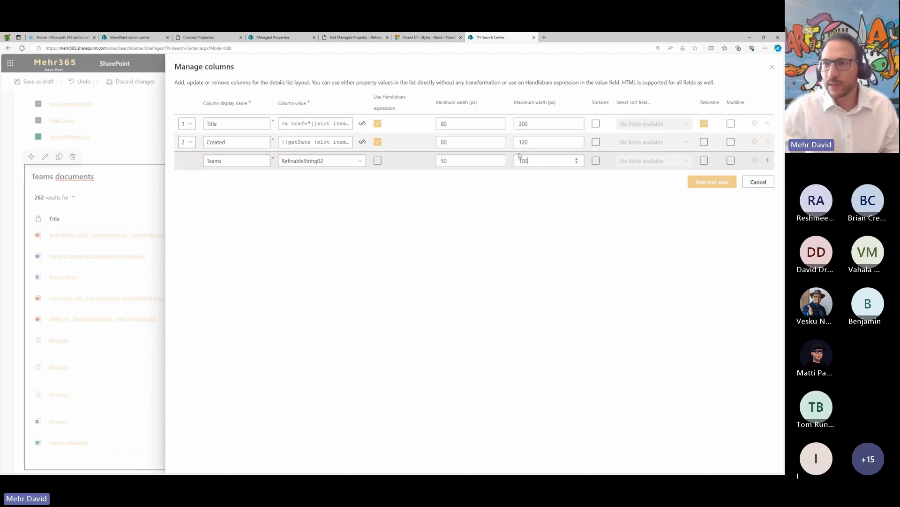
left_click(712, 182)
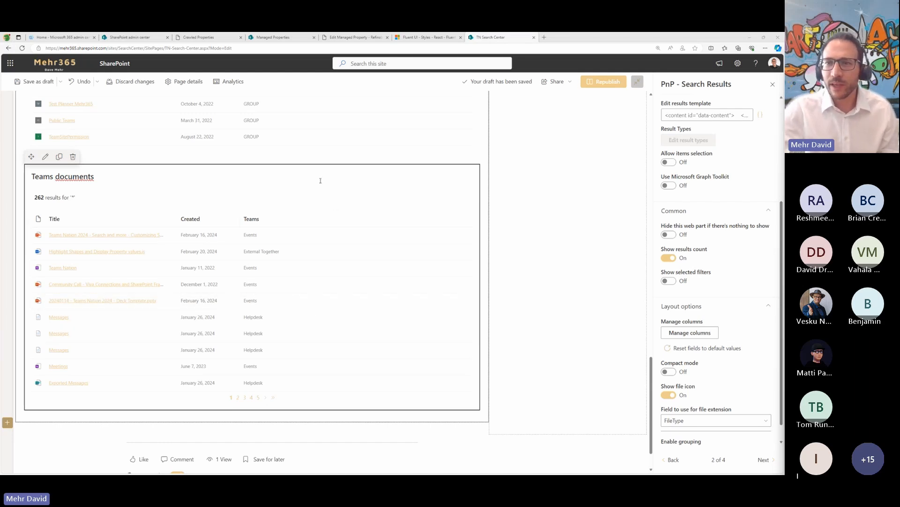
Step: Open the search verticals configuration and add a third vertical with the tab name Teams documents
scroll(357, 211, "up", 10)
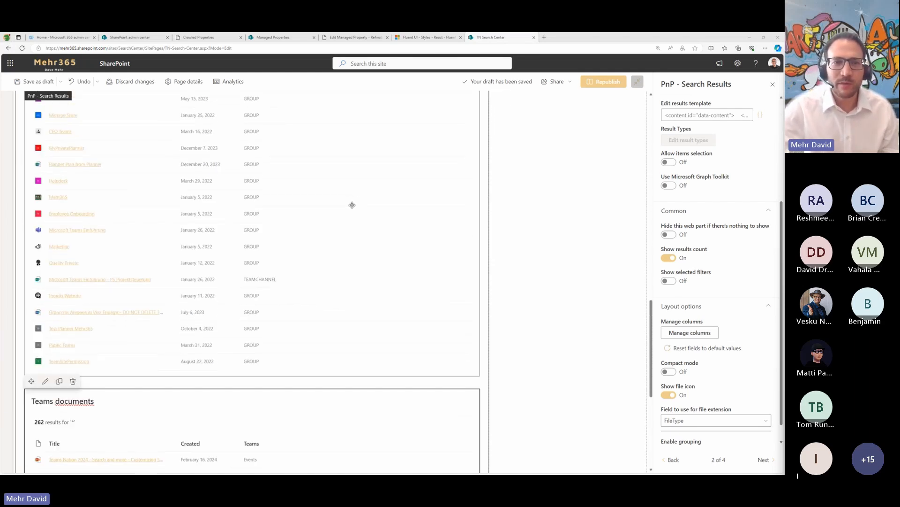
scroll(348, 200, "up", 10)
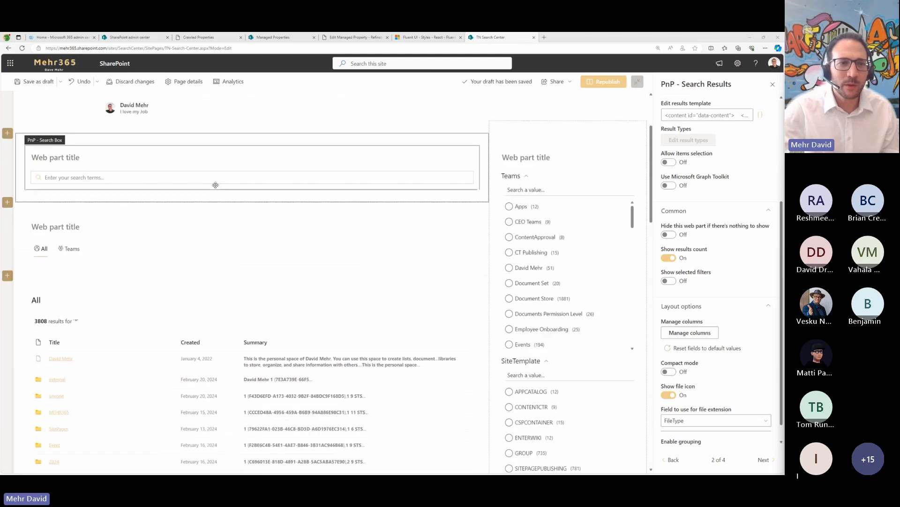
left_click(148, 238)
left_click(692, 130)
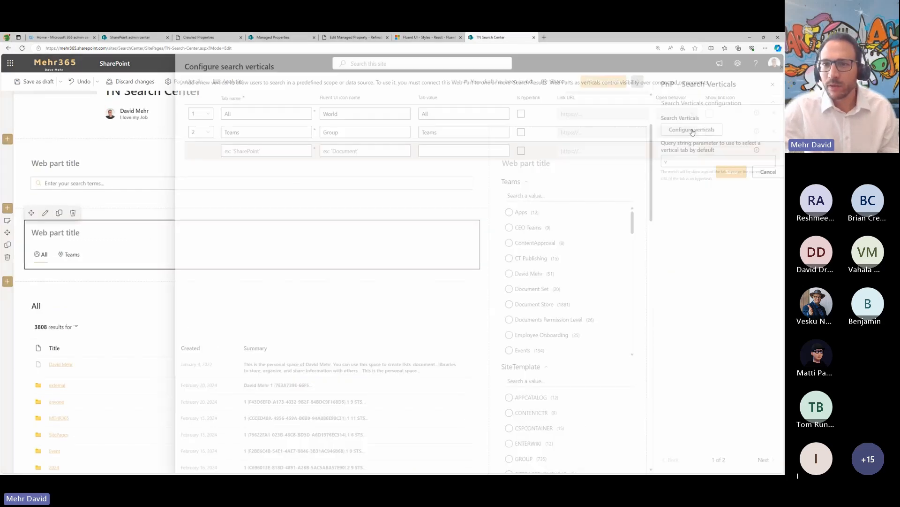
left_click(264, 155)
type("Teams docuem")
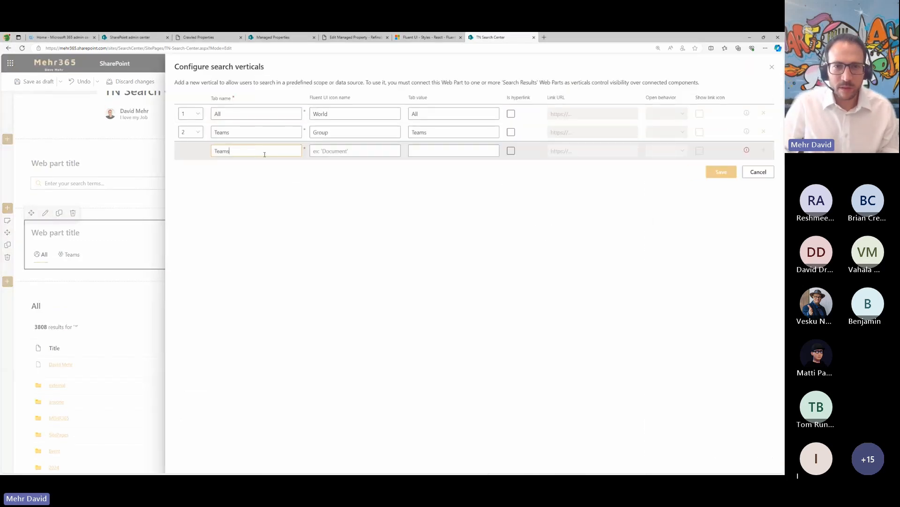
key("BackSpace")
key("BackSpace")
key("BackSpace")
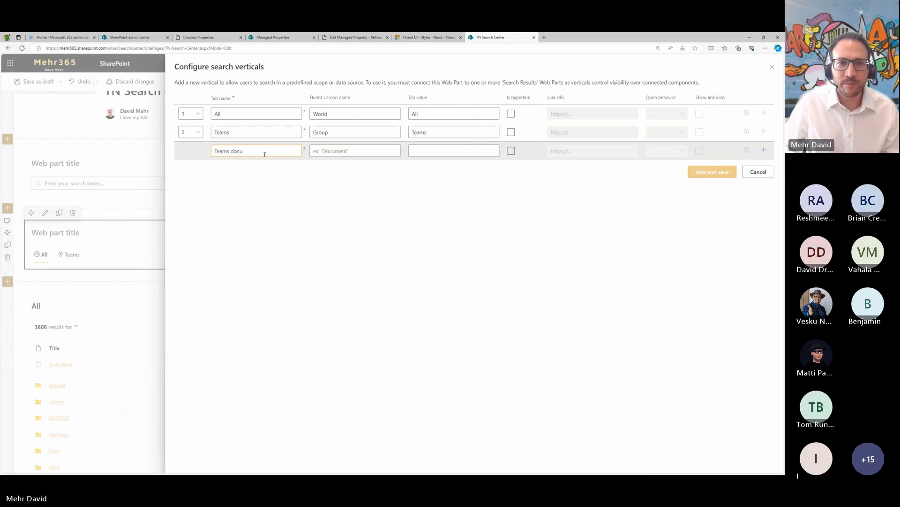
type("ments")
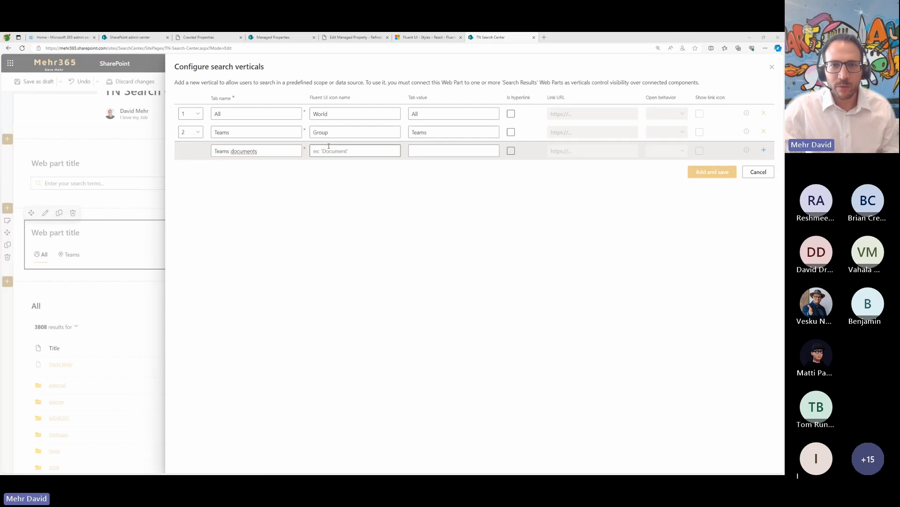
Step: Give the new vertical the TextDocument icon and the tab value Teams documents, then save it and republish the page
left_click(351, 151)
type("TextDocument")
left_click(478, 150)
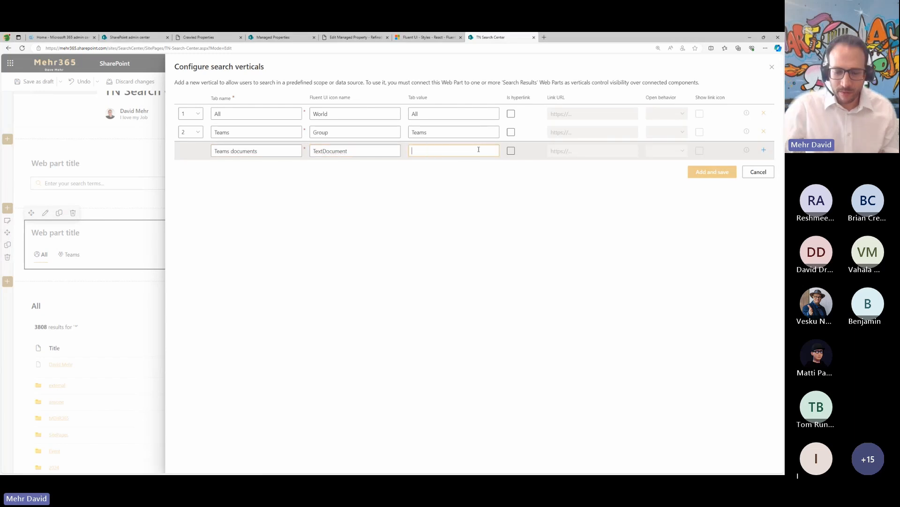
type("Teams documents")
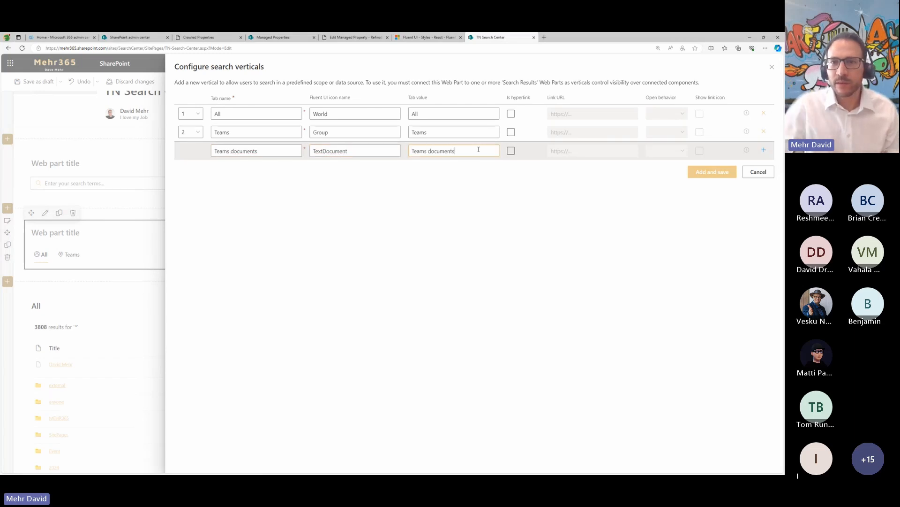
left_click(713, 173)
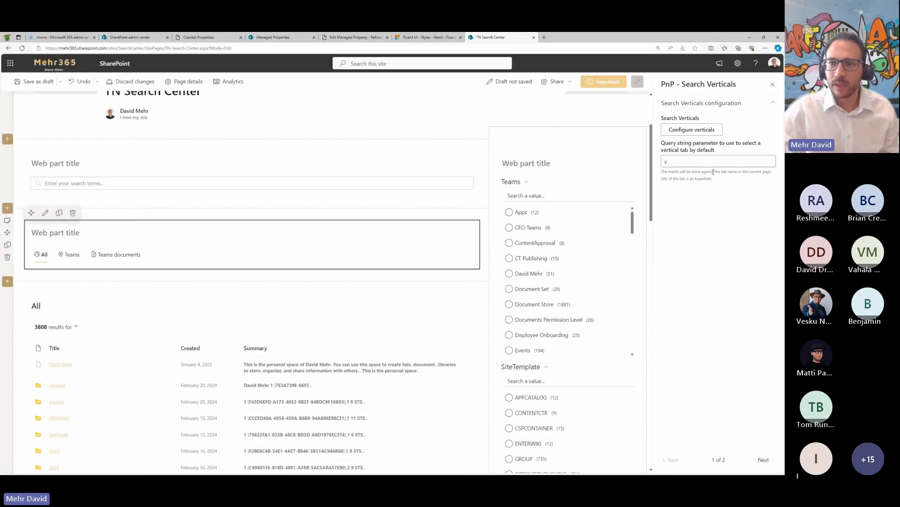
left_click(604, 81)
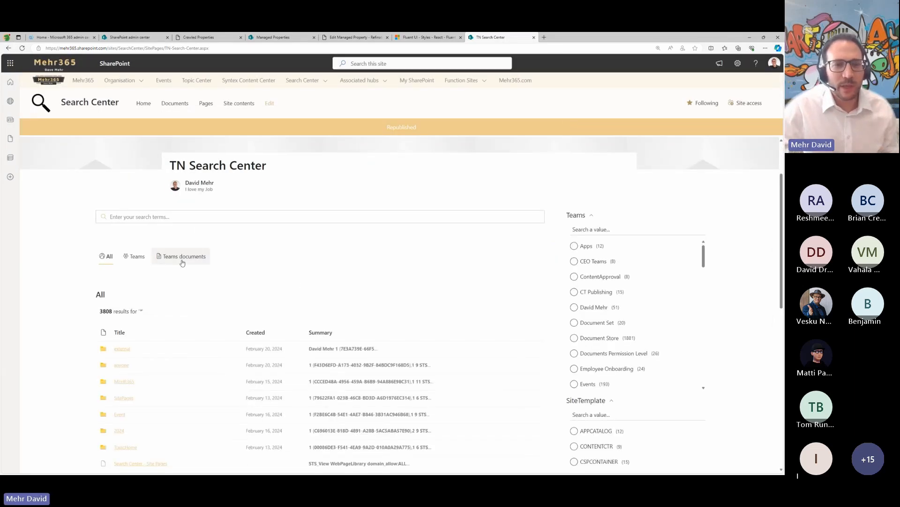
Step: Search for "nation" on the published page and check the results of the Teams documents vertical
left_click(197, 221)
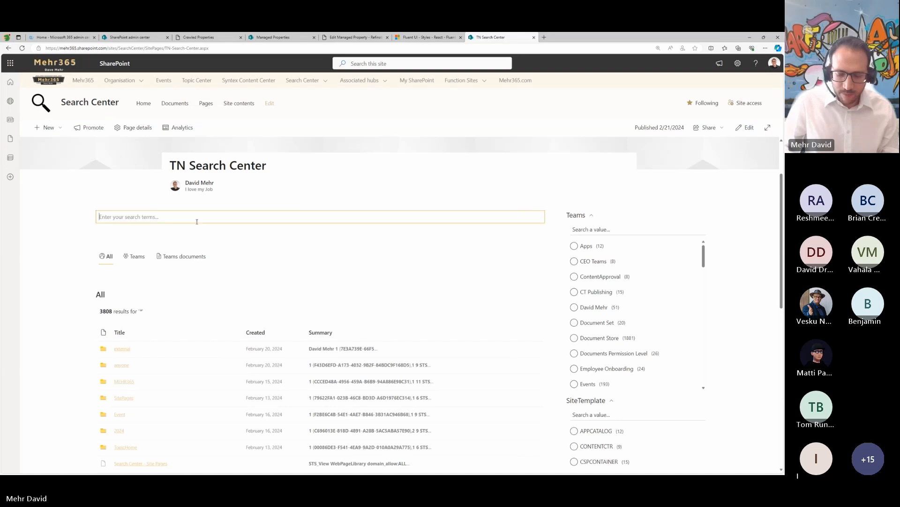
type("nation")
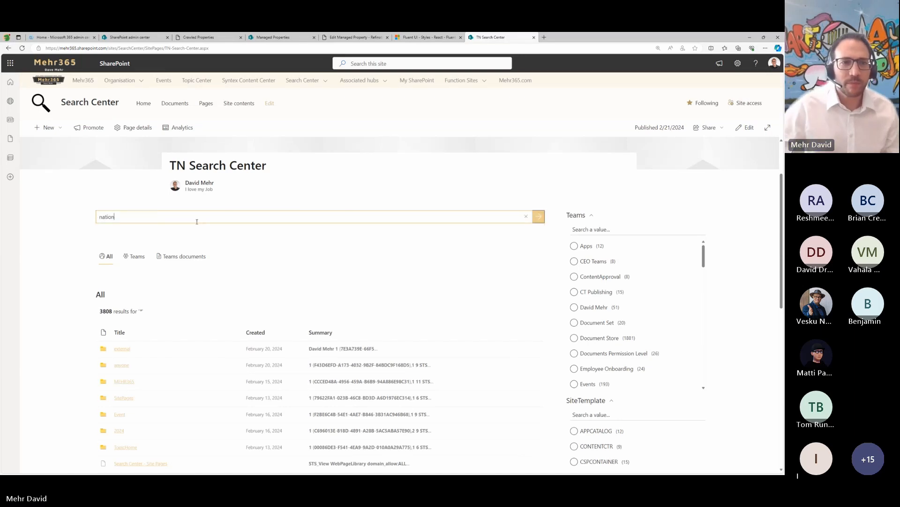
left_click(181, 256)
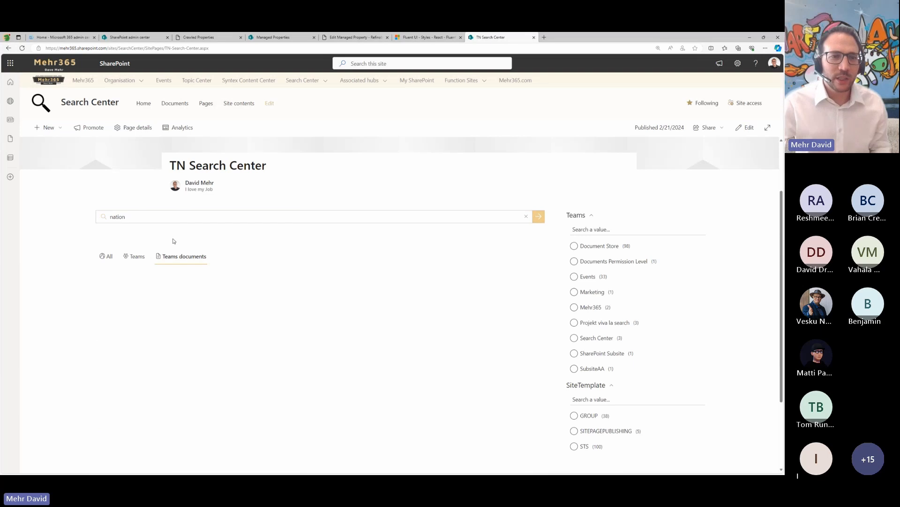
scroll(328, 234, "down", 3)
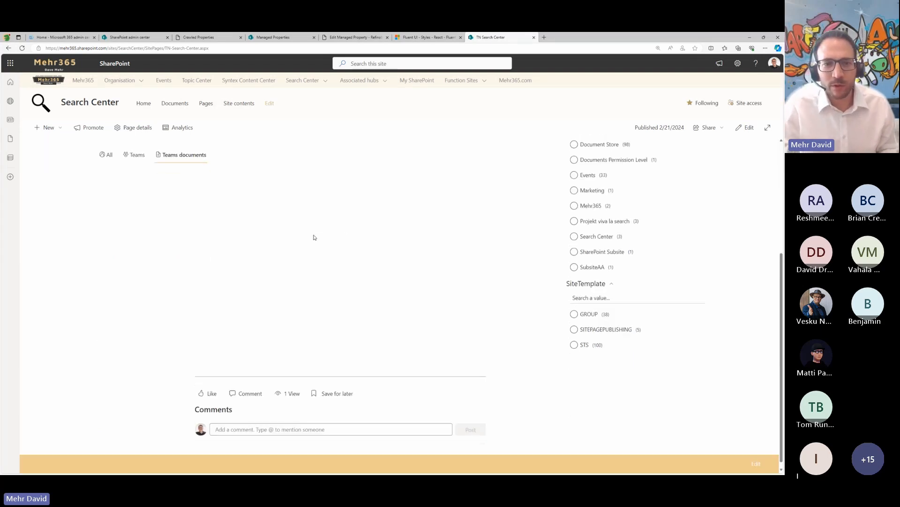
Step: Reopen the page for editing and open the connection settings of the Teams documents results web part
left_click(747, 128)
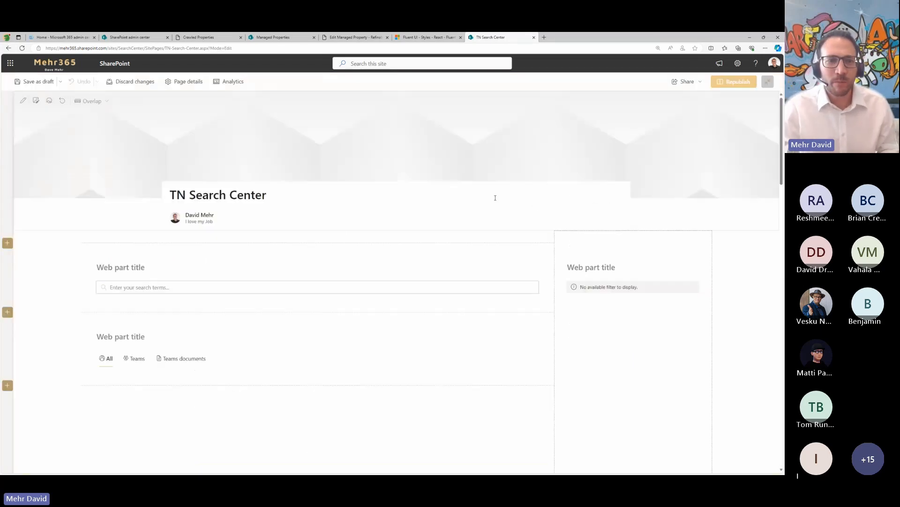
scroll(210, 321, "down", 15)
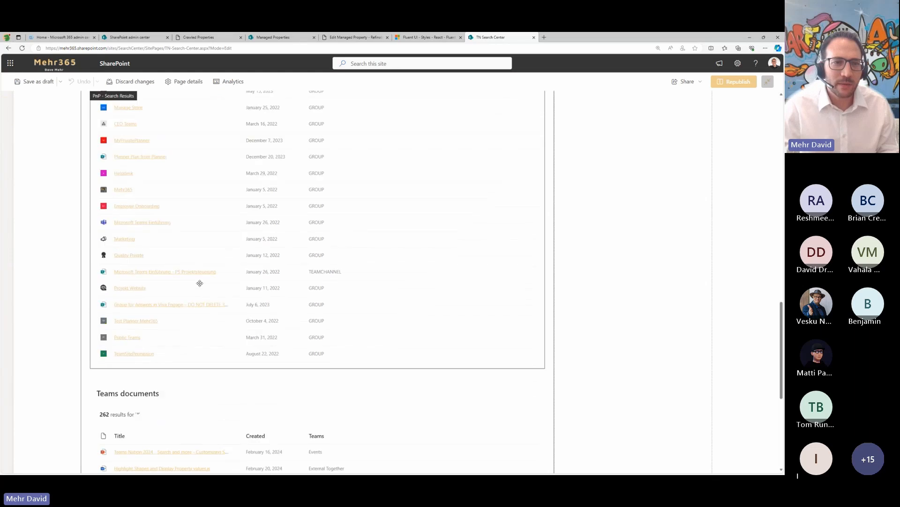
left_click(111, 145)
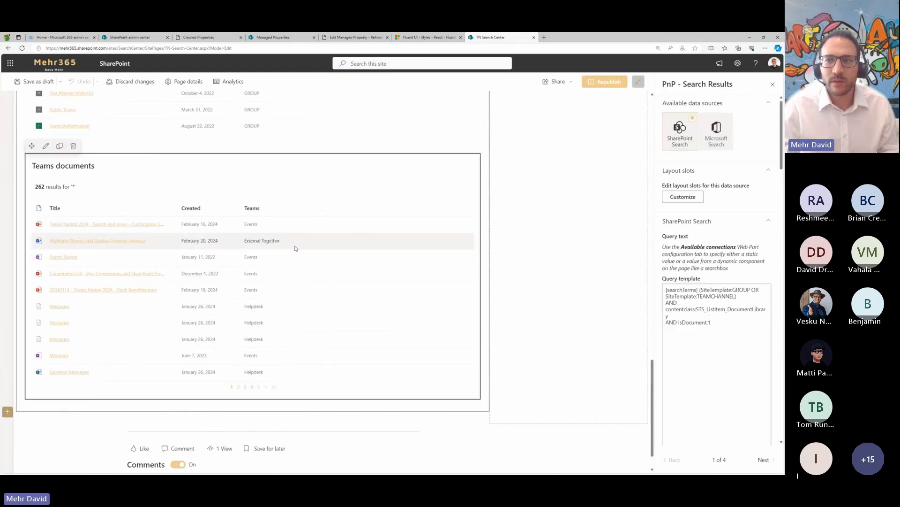
left_click(763, 460)
left_click(763, 461)
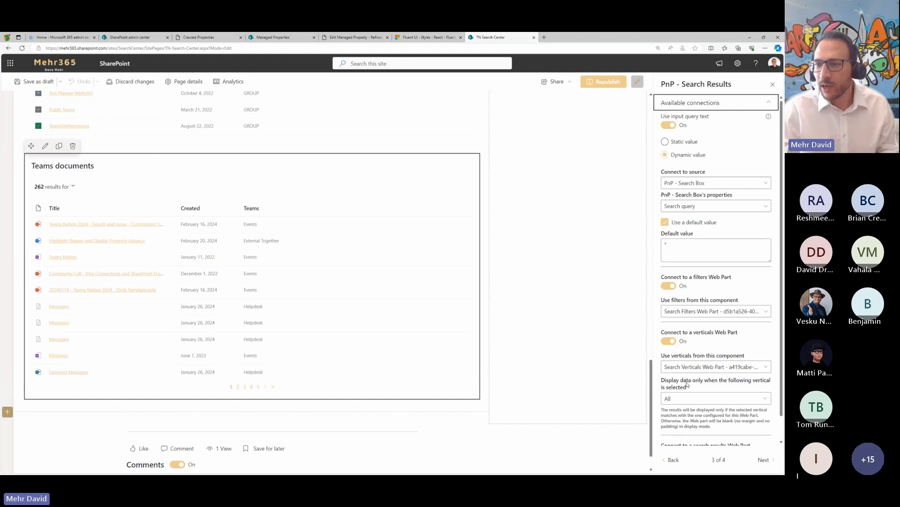
Step: Display the Teams documents results only for the Teams documents vertical instead of All, and republish the page
scroll(688, 385, "down", 1)
left_click(765, 374)
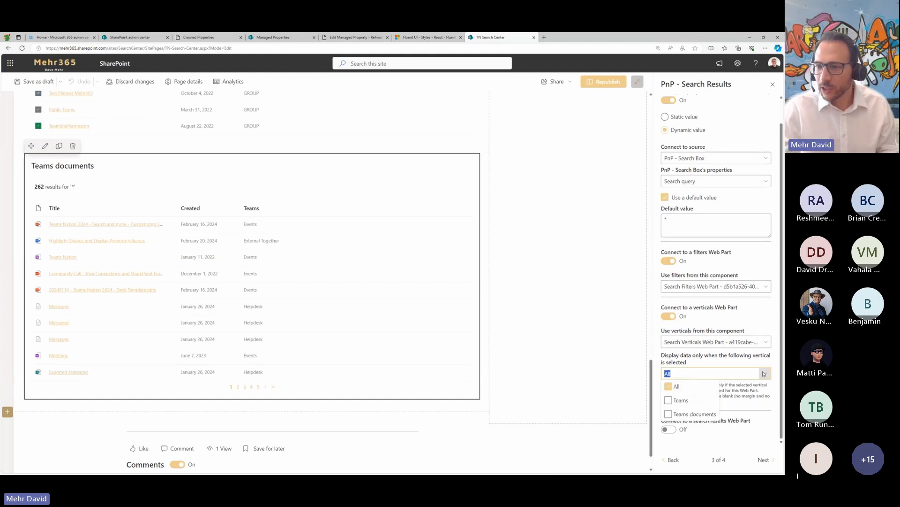
left_click(668, 387)
left_click(670, 415)
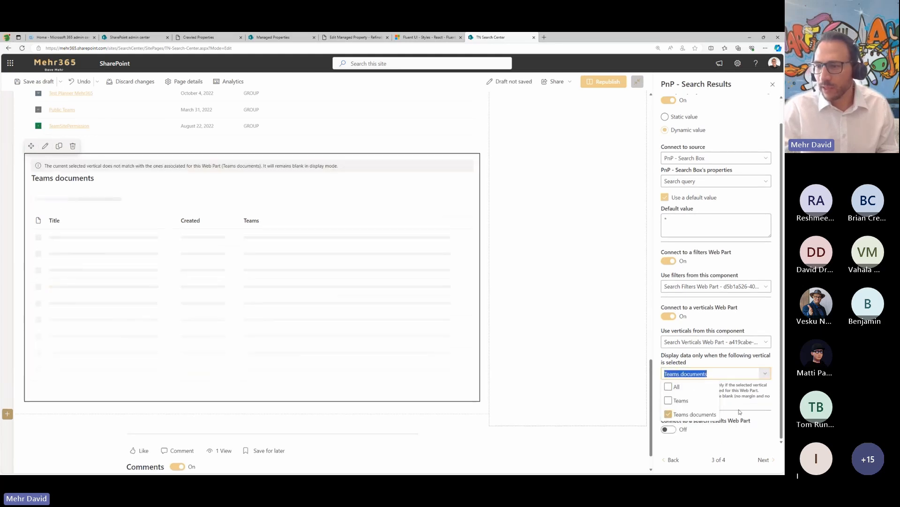
left_click(594, 84)
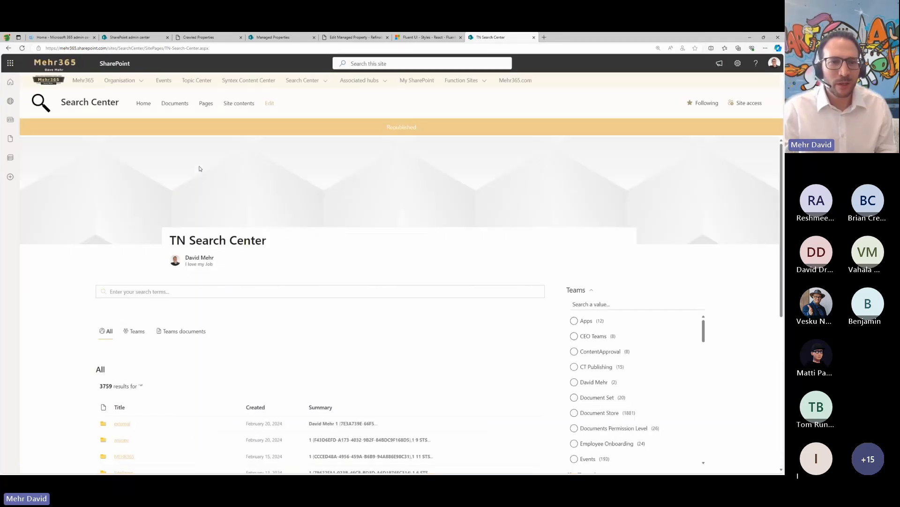
Step: Search for "nation" again and compare the results of the All and Teams documents verticals
left_click(192, 293)
type("nation")
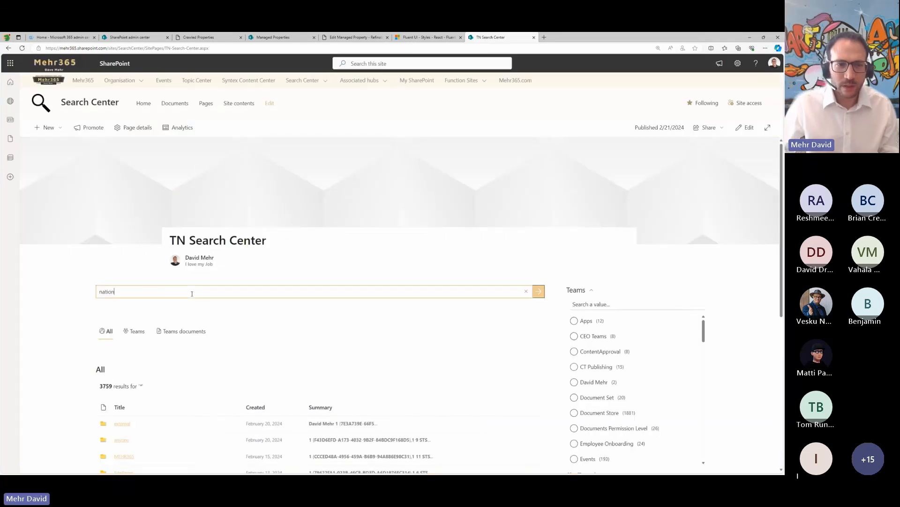
scroll(176, 177, "down", 6)
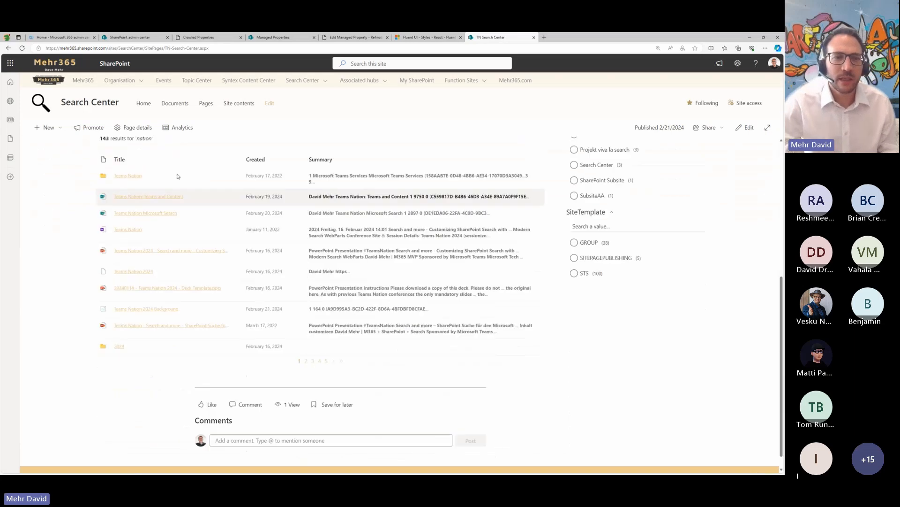
scroll(177, 180, "up", 3)
left_click(181, 203)
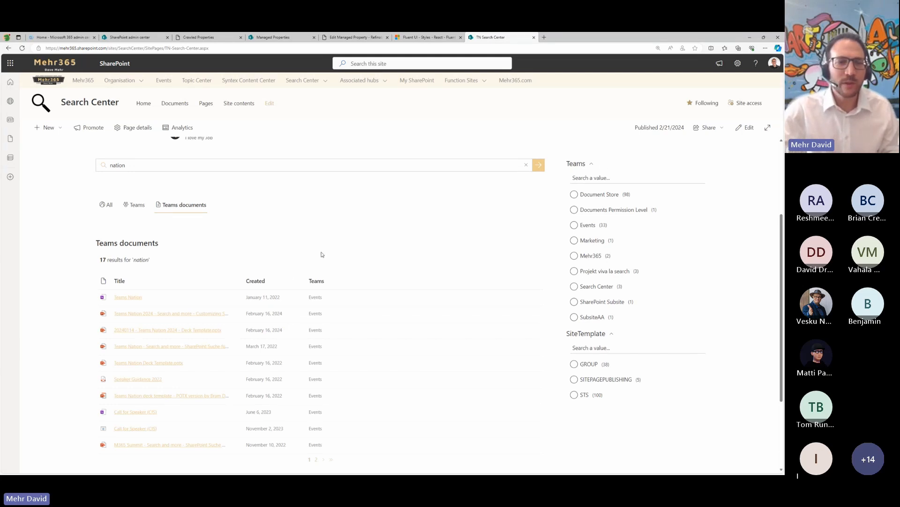
Step: Reopen the page for editing, duplicate the Teams documents results web part and title the copy "Shared documents"
left_click(746, 127)
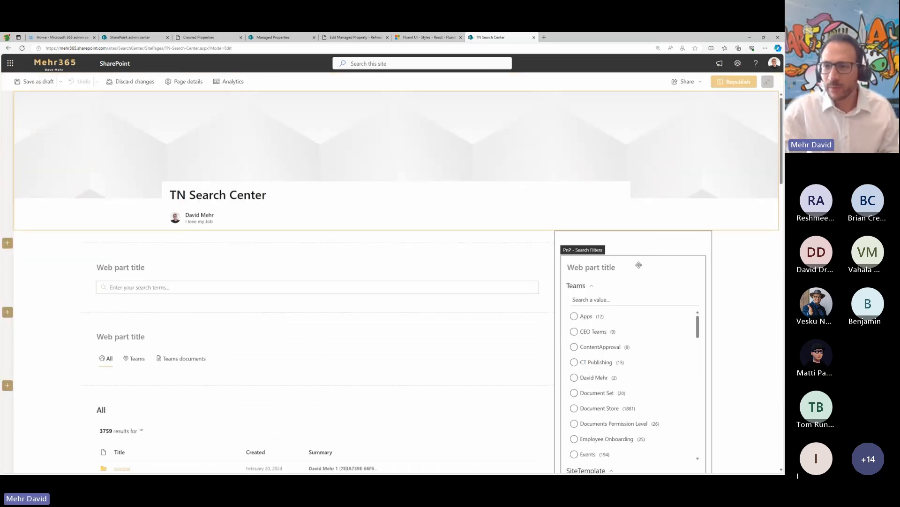
scroll(332, 307, "down", 5)
scroll(333, 307, "down", 20)
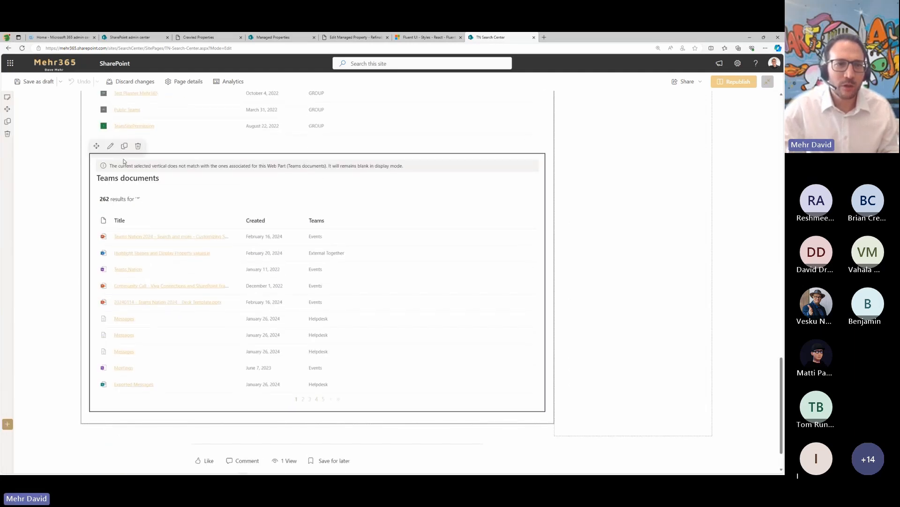
left_click(125, 147)
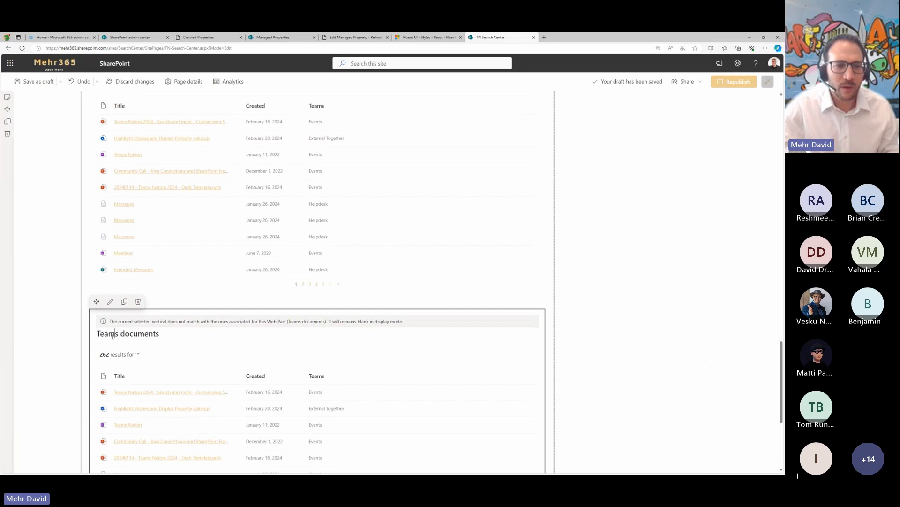
double_click(113, 334)
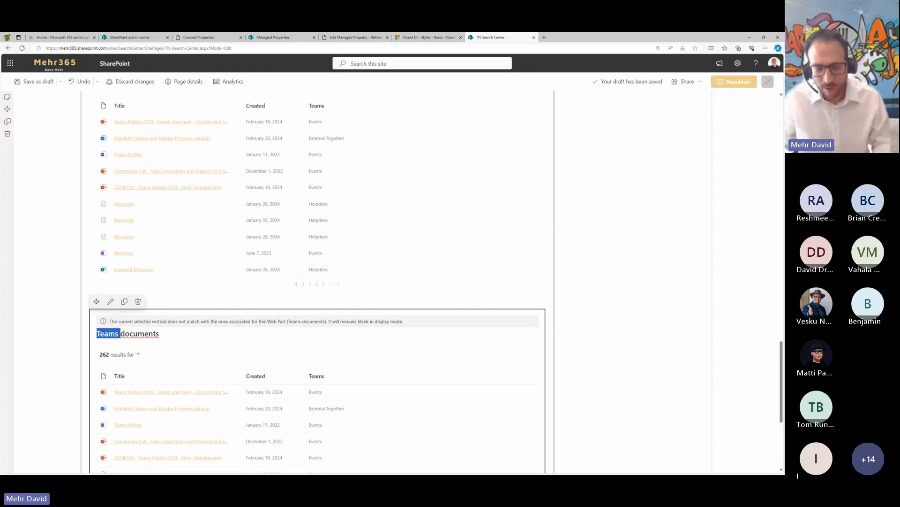
type("Sh")
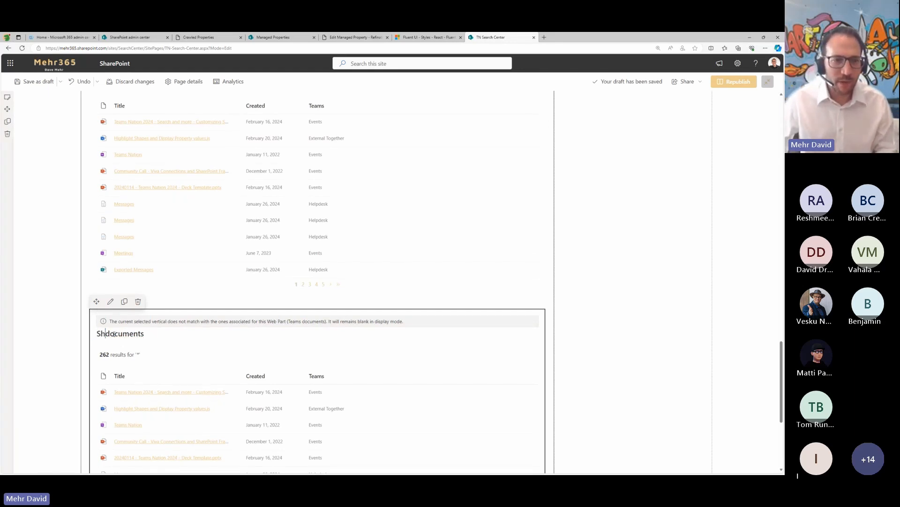
type("ared")
Step: Set the Shared documents web part's query template to "{searchTerms} RefinableString105=0" and apply it
left_click(111, 302)
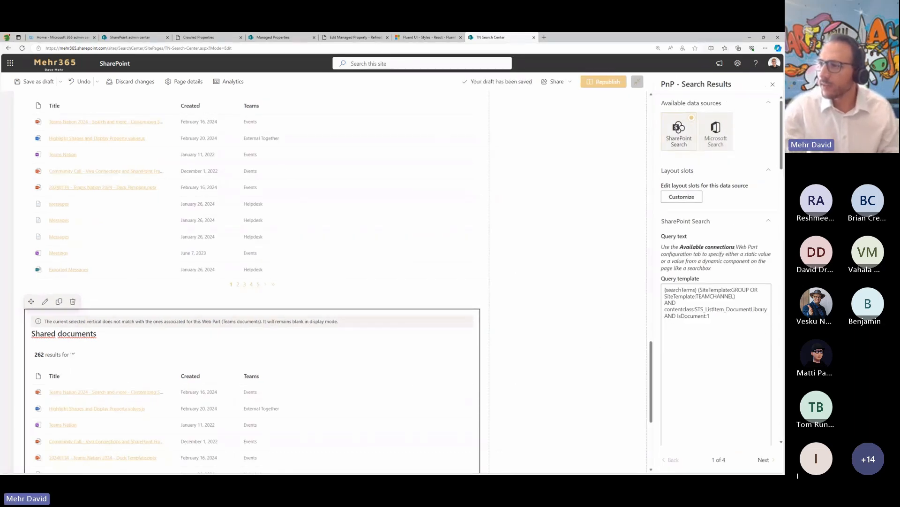
key("alt+Tab")
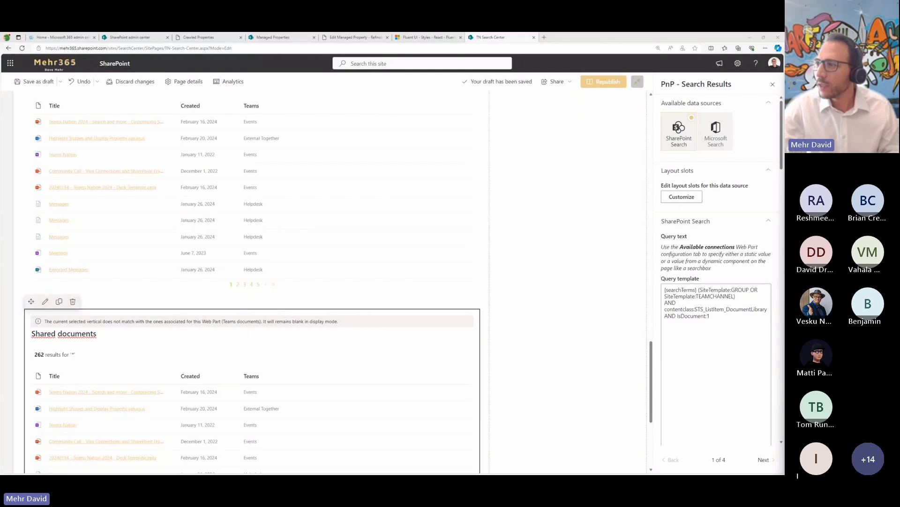
left_click_drag(720, 317, 698, 290)
key("BackSpace")
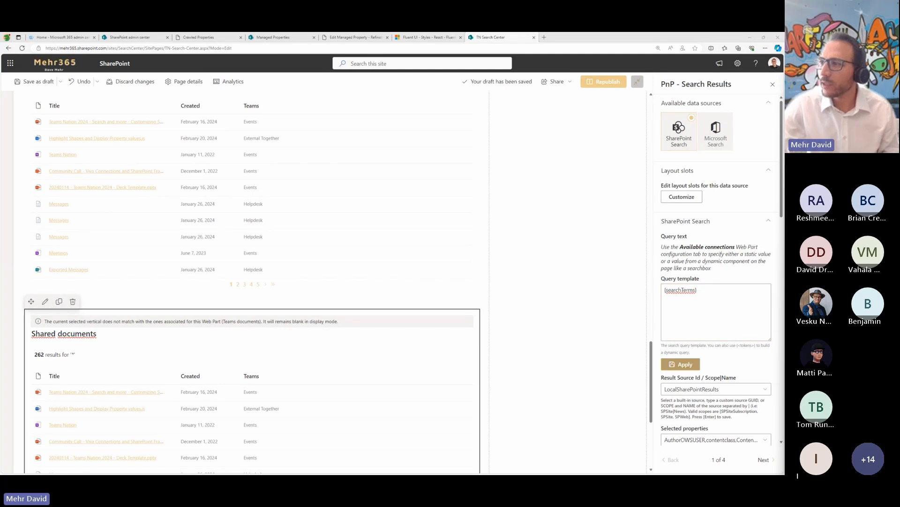
left_click(728, 306)
type("RefinableString105=0")
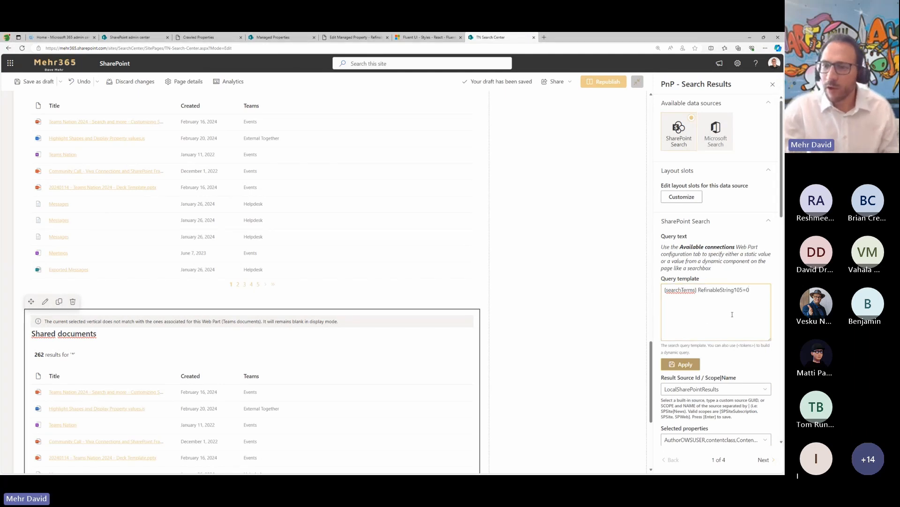
left_click(687, 365)
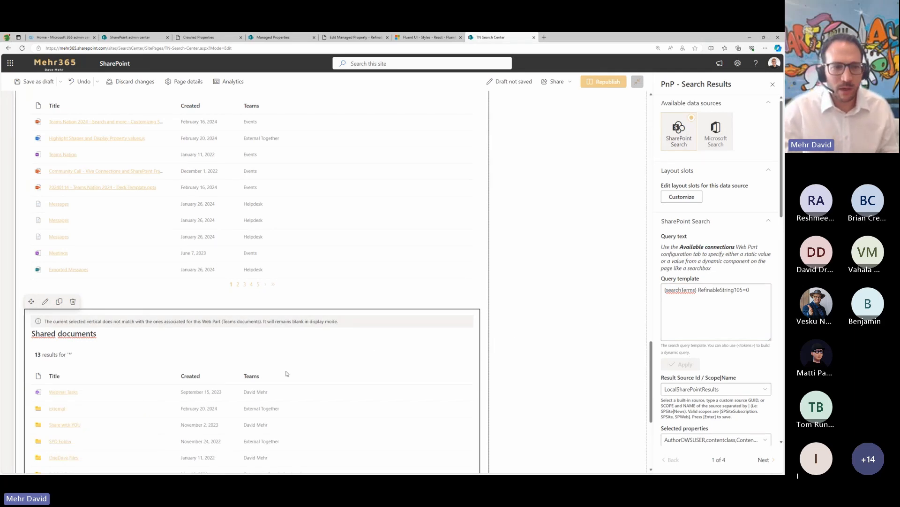
scroll(297, 378, "down", 2)
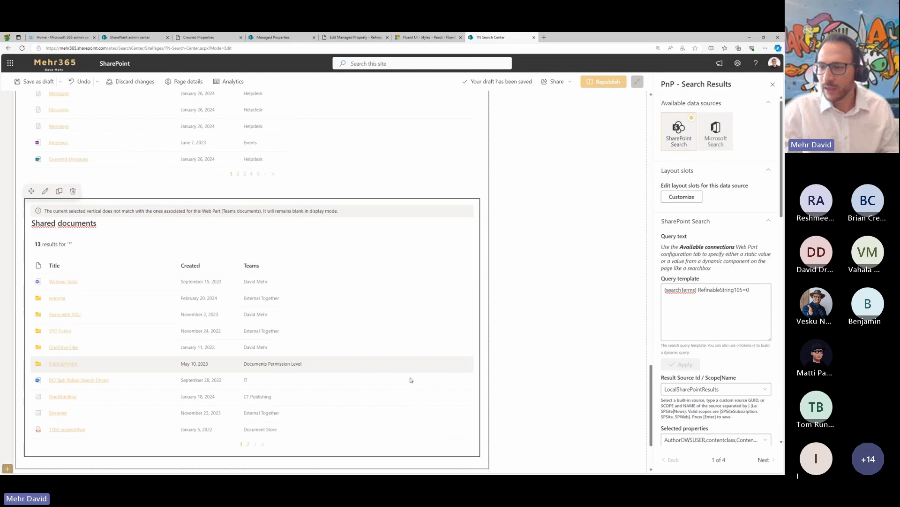
left_click(768, 462)
scroll(713, 329, "down", 3)
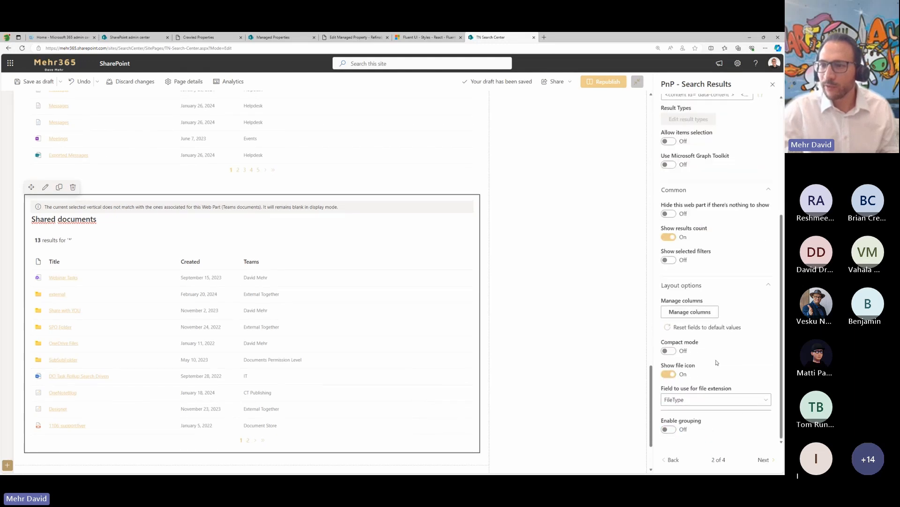
left_click(699, 312)
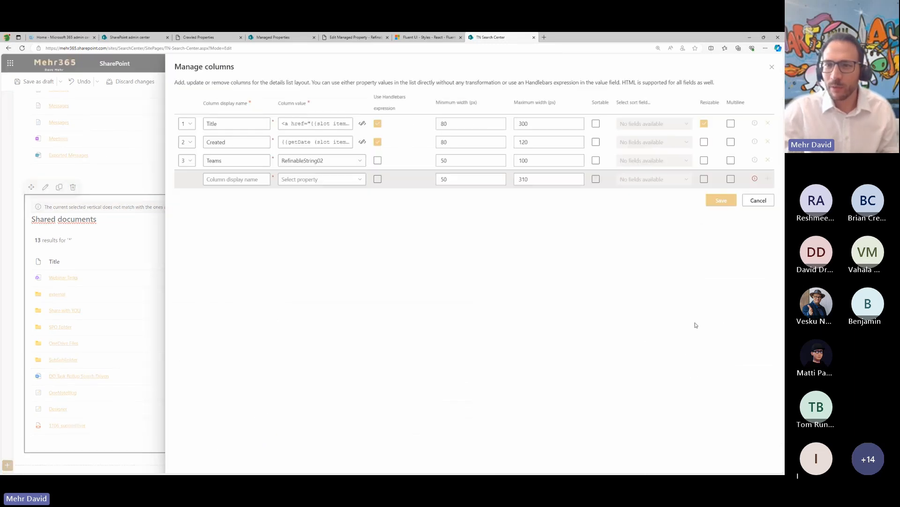
left_click(756, 201)
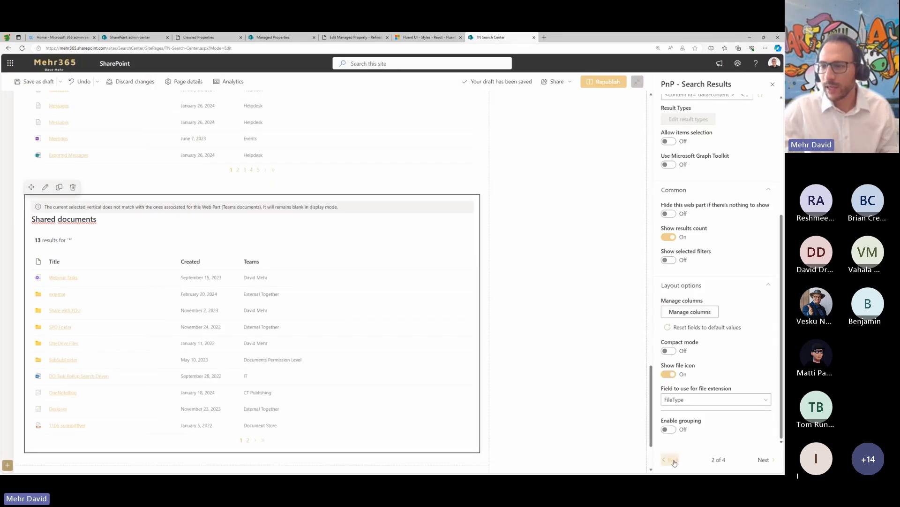
left_click(673, 459)
Step: Add RefinableString05 and RefinableString105 to the selected properties of the Shared documents results
scroll(757, 283, "down", 3)
left_click(757, 284)
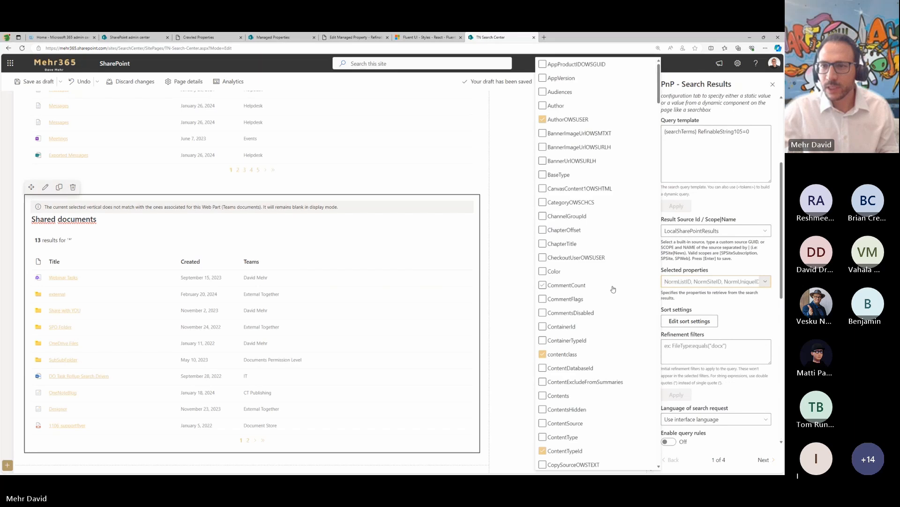
scroll(605, 286, "down", 10)
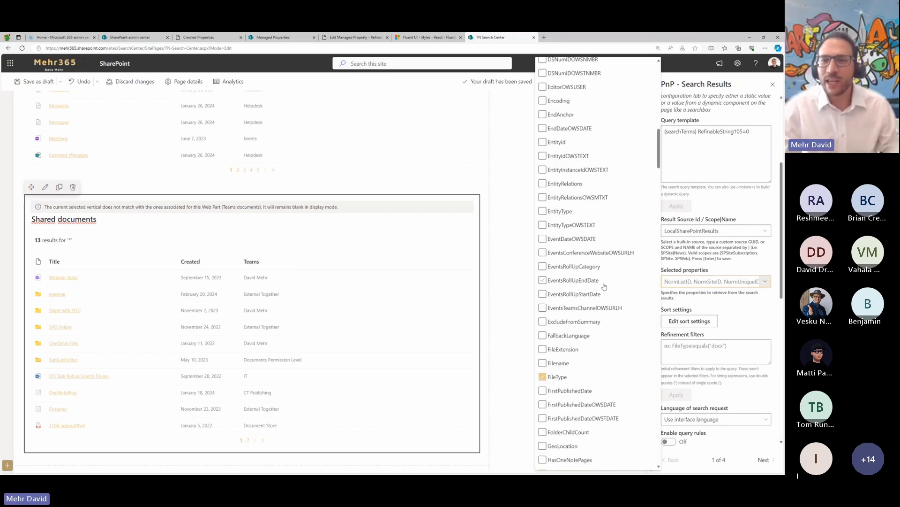
scroll(600, 288, "down", 8)
scroll(598, 294, "down", 10)
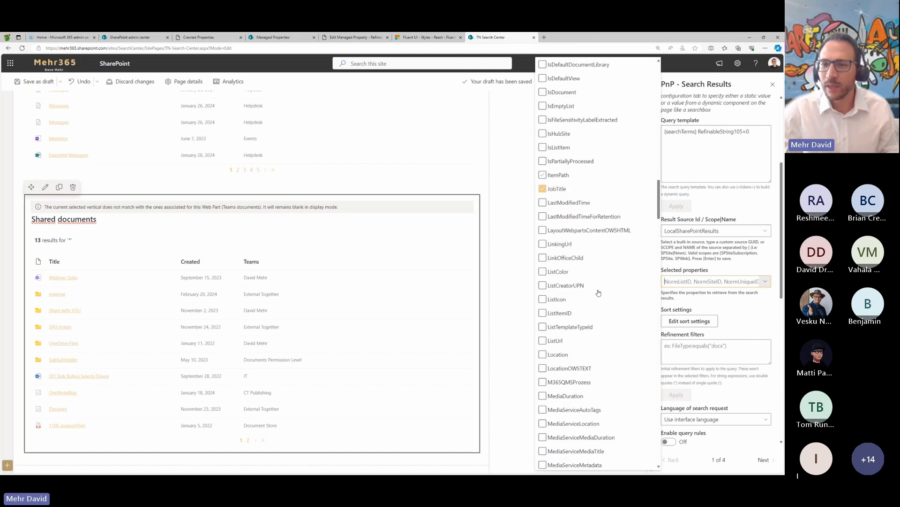
scroll(598, 294, "down", 15)
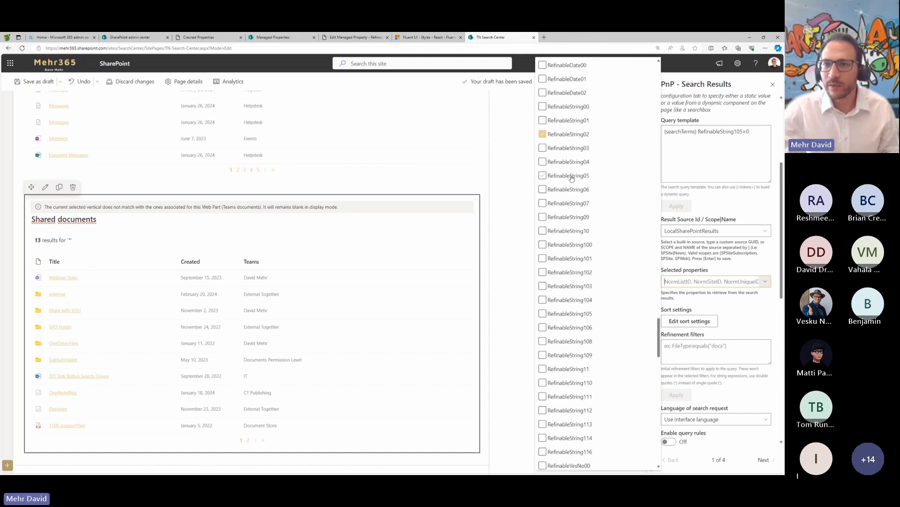
left_click(571, 177)
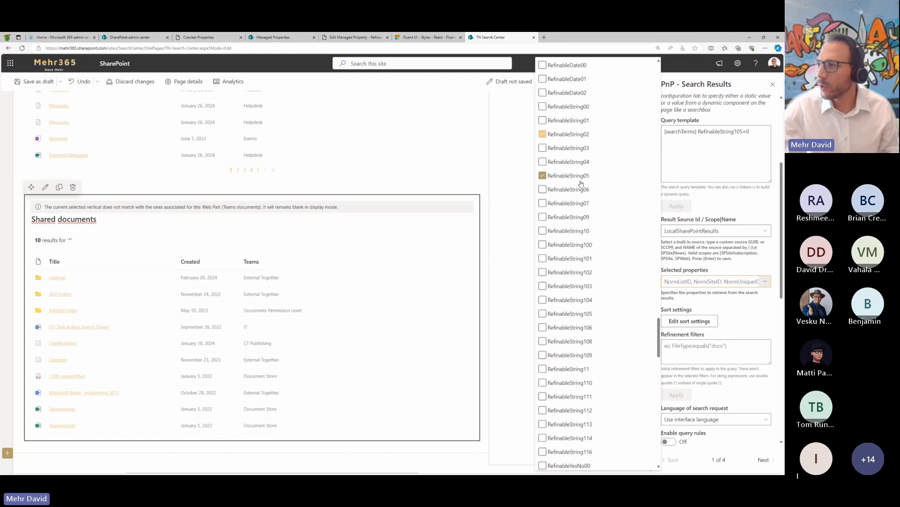
left_click(563, 317)
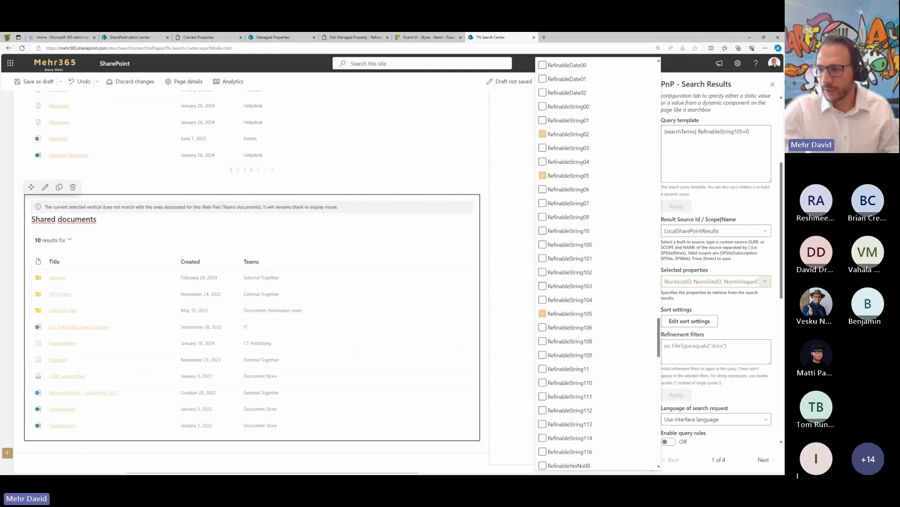
Step: Add a resizable "Sharing" column with the value RefinableString105 to the Shared documents details list and save the columns
left_click(763, 459)
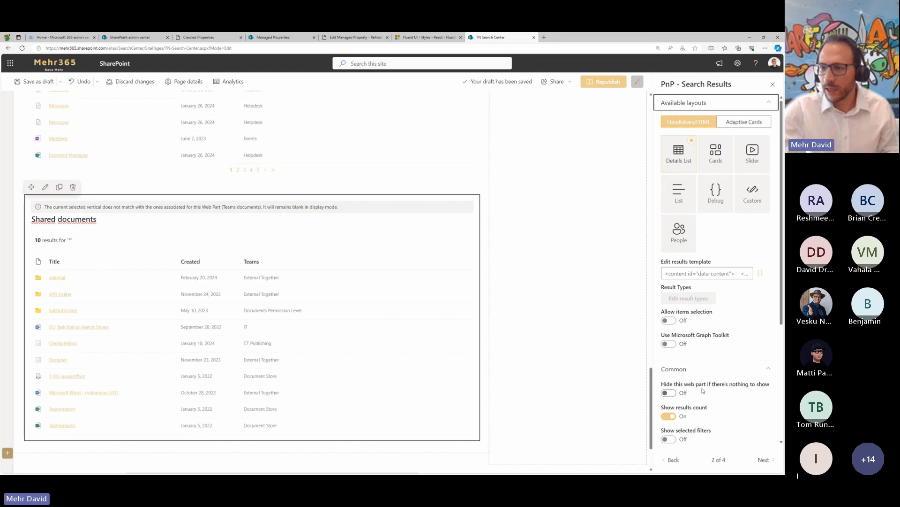
scroll(717, 327, "down", 5)
left_click(694, 335)
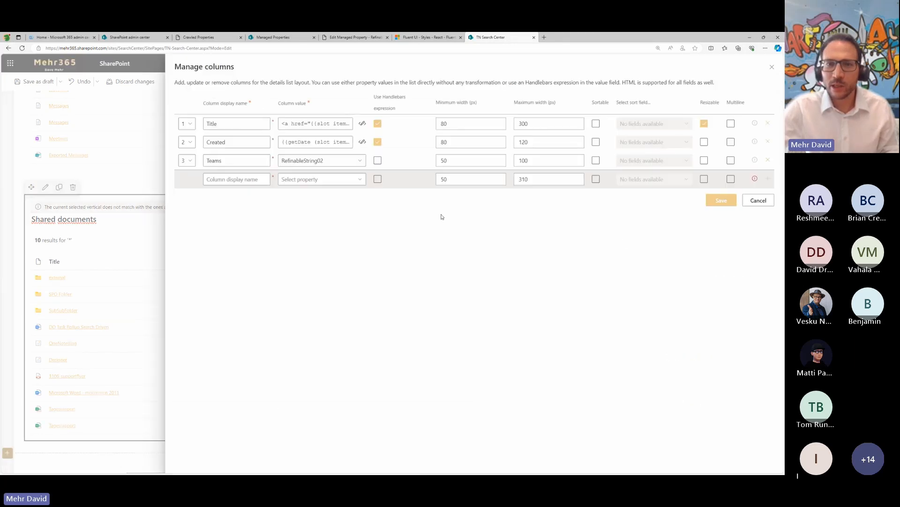
left_click(361, 180)
scroll(408, 300, "down", 5)
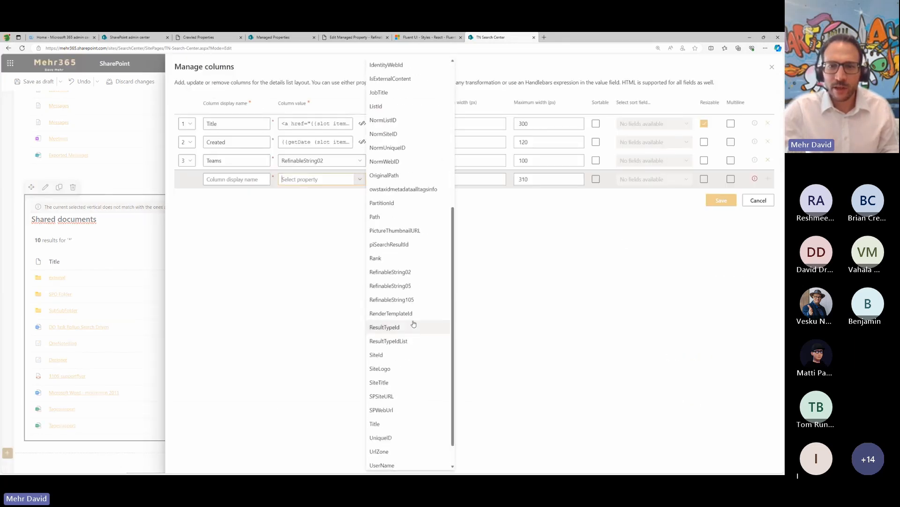
left_click(412, 299)
left_click(235, 180)
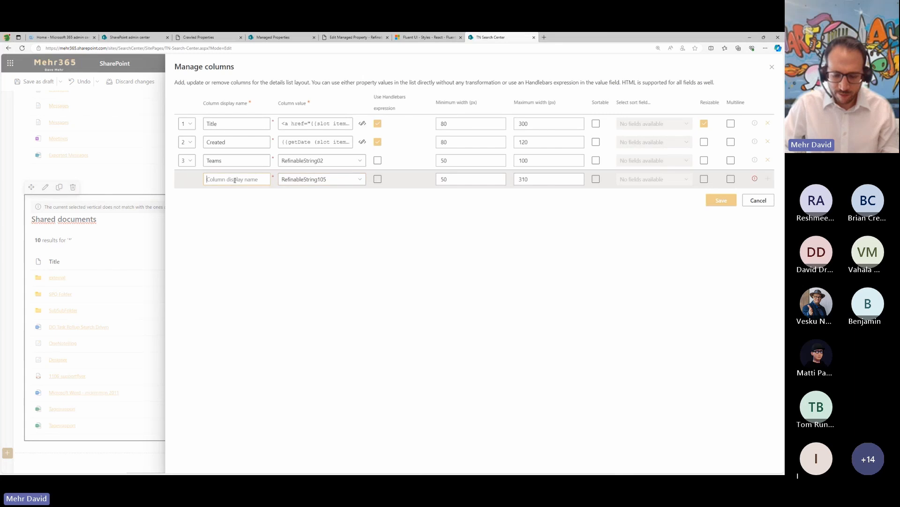
type("Sharing")
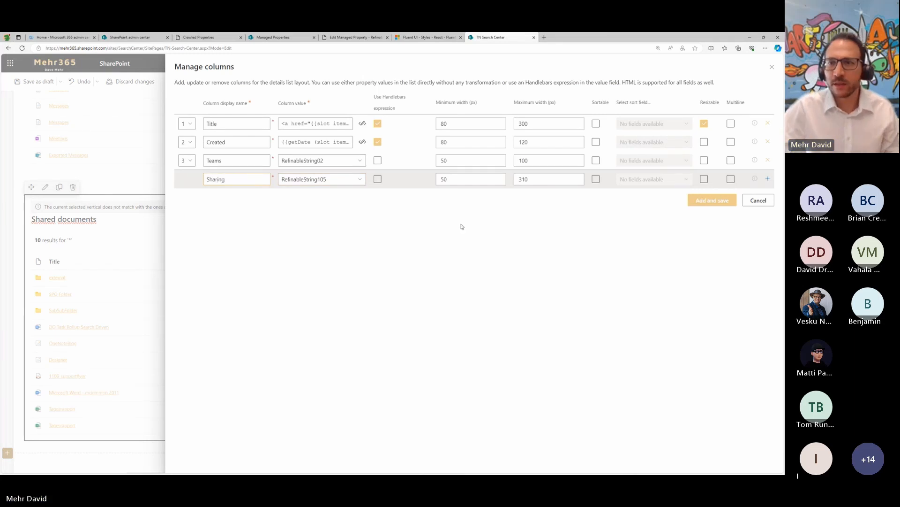
left_click(705, 180)
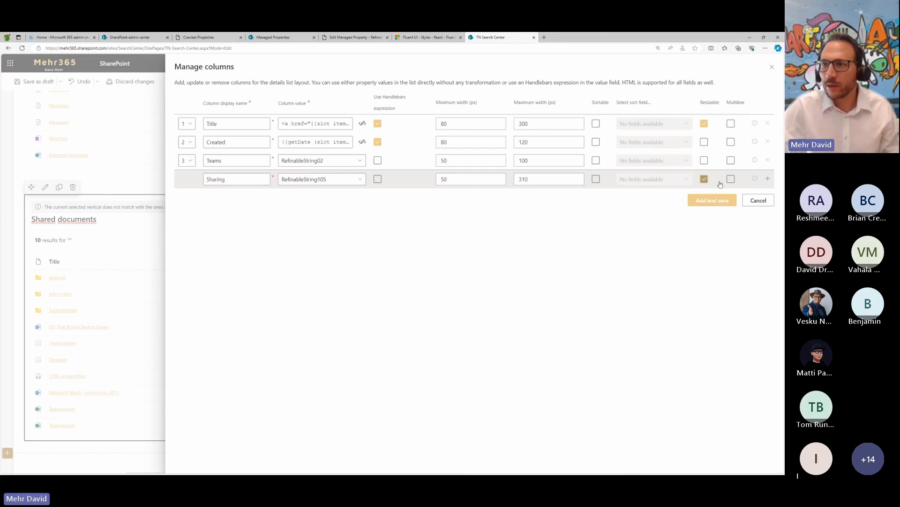
left_click(709, 201)
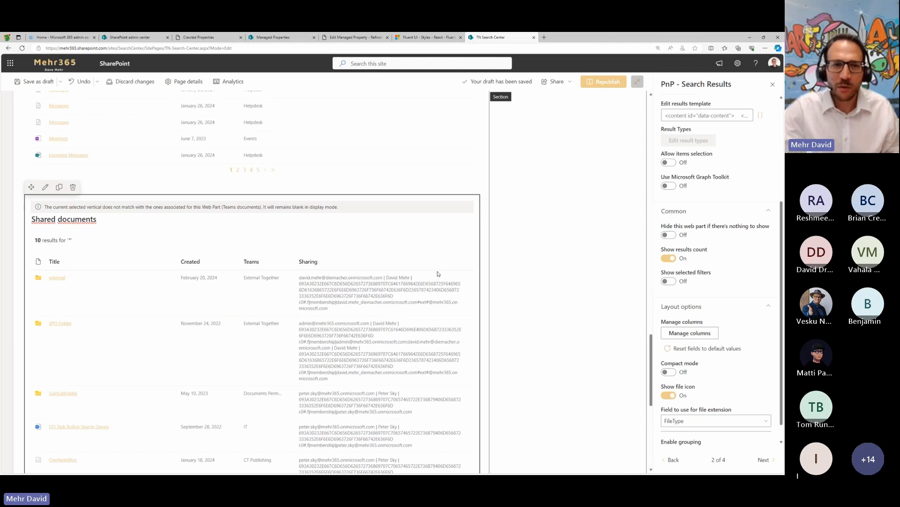
Step: Extend the Shared documents query template with "AND IsDocument:1" and apply it
left_click(177, 228)
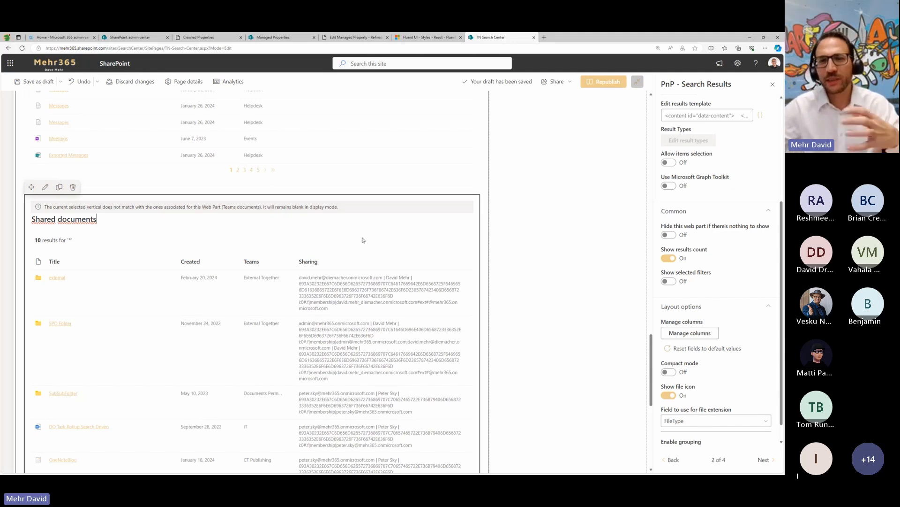
left_click(671, 460)
left_click_drag(750, 290, 699, 288)
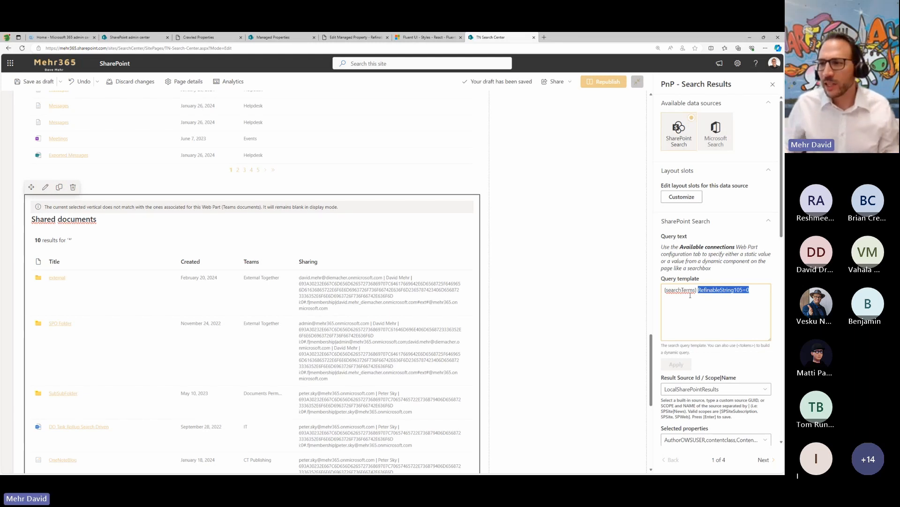
left_click(720, 298)
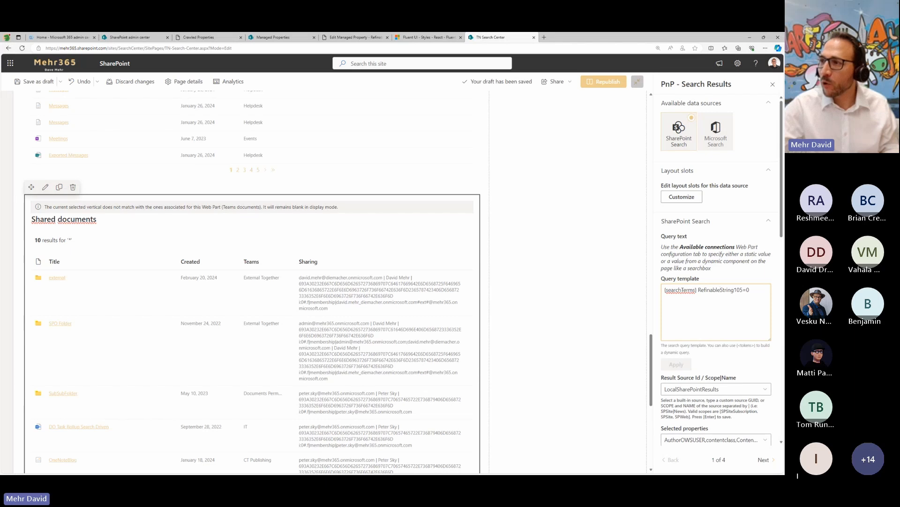
left_click(758, 297)
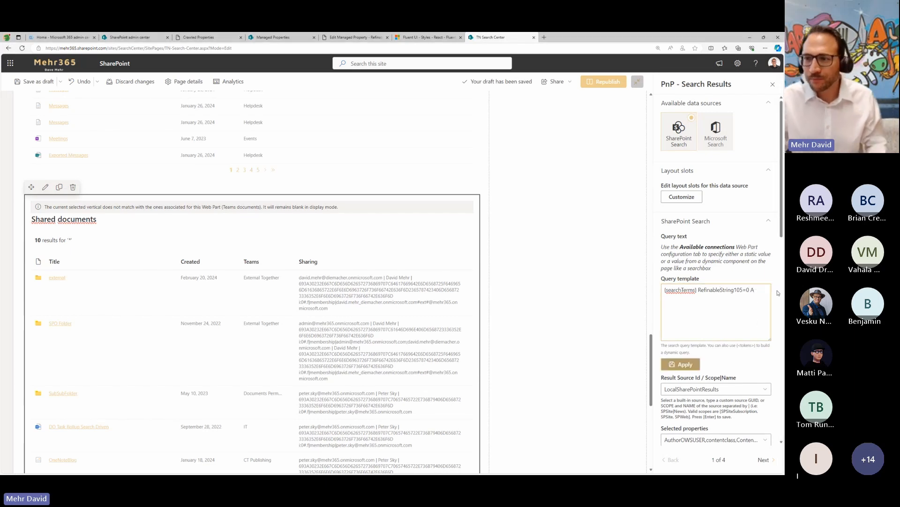
type("AND ")
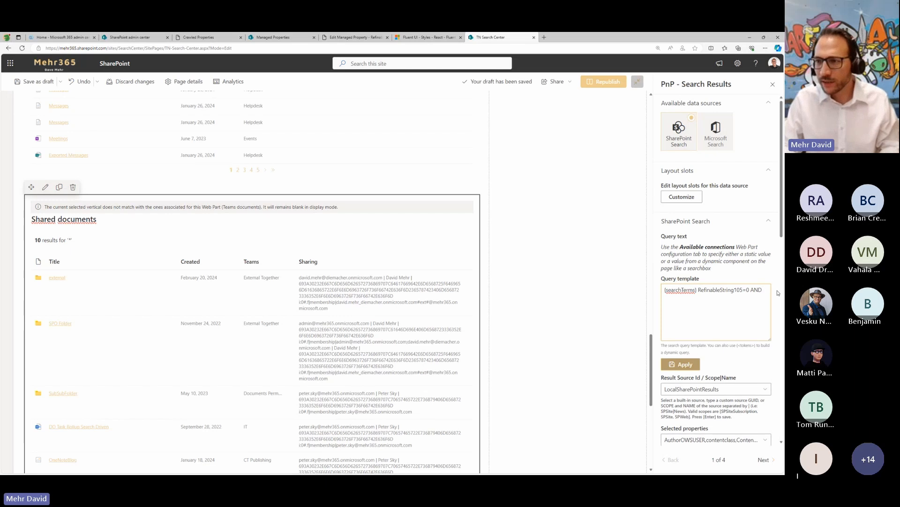
type("IsDocument:1")
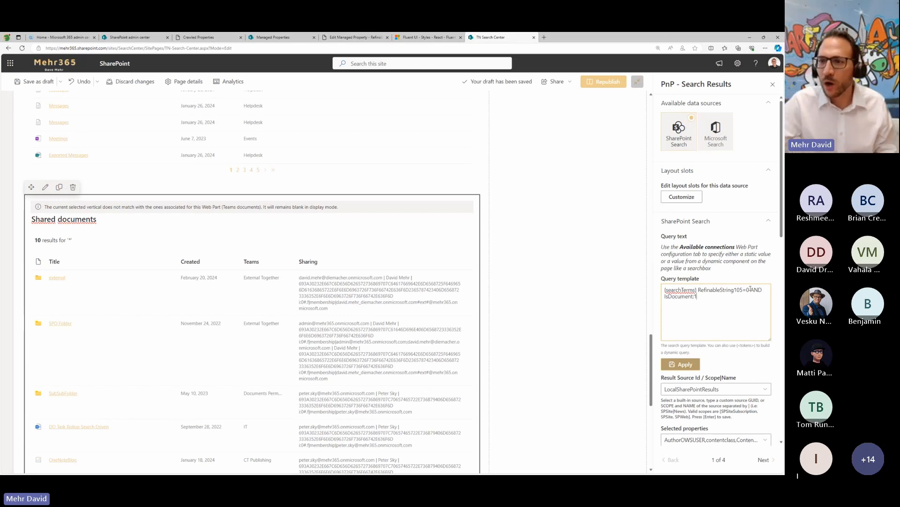
left_click(681, 364)
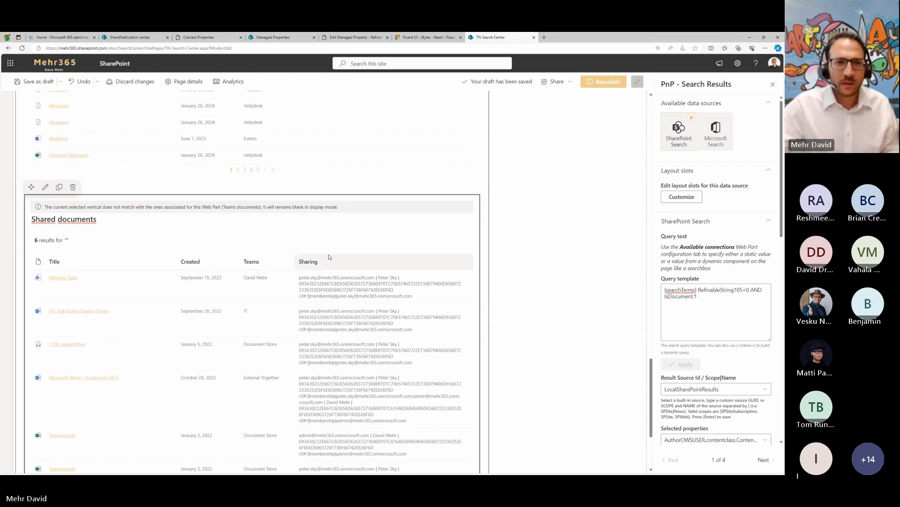
scroll(283, 288, "up", 1)
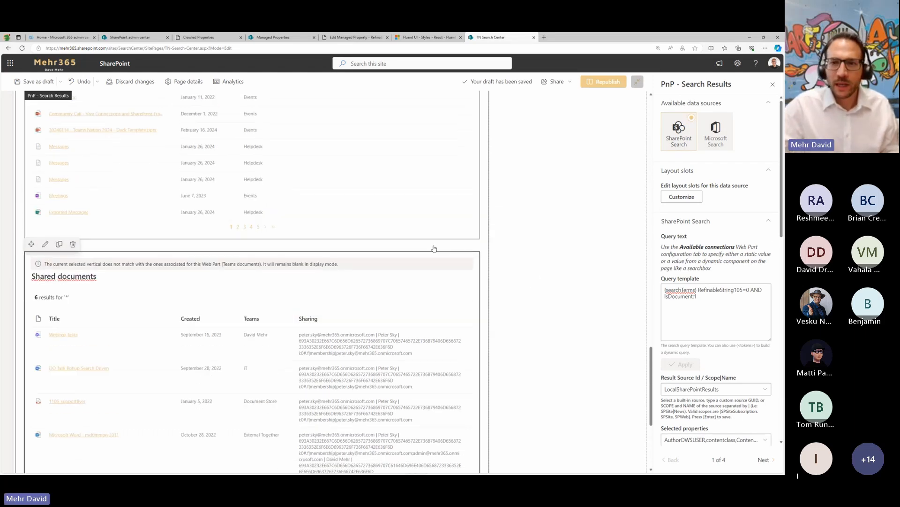
Step: Add a fourth tab named "Shared documents" to the search verticals configuration
left_click(764, 459)
scroll(338, 200, "up", 10)
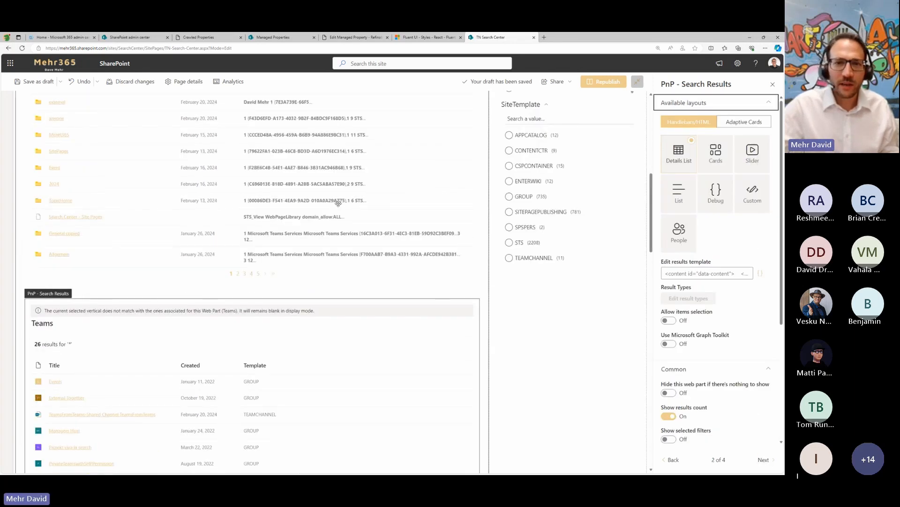
left_click(164, 362)
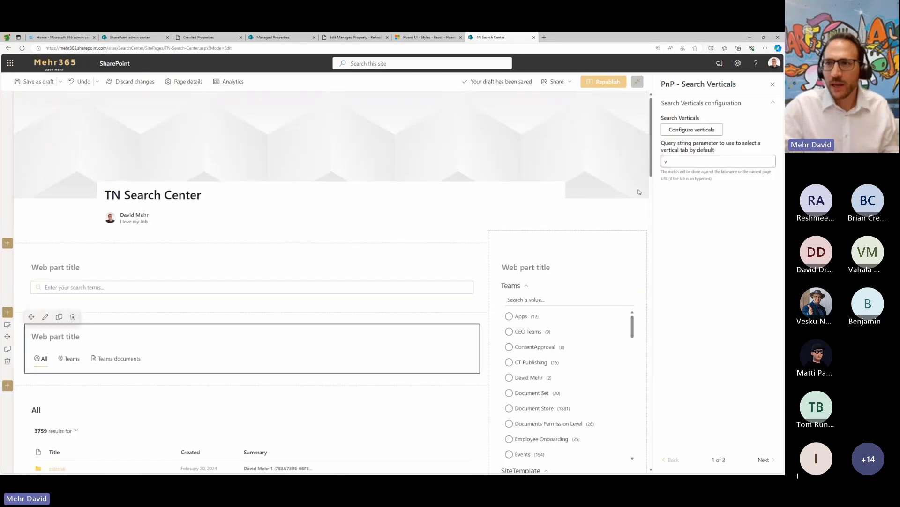
left_click(687, 131)
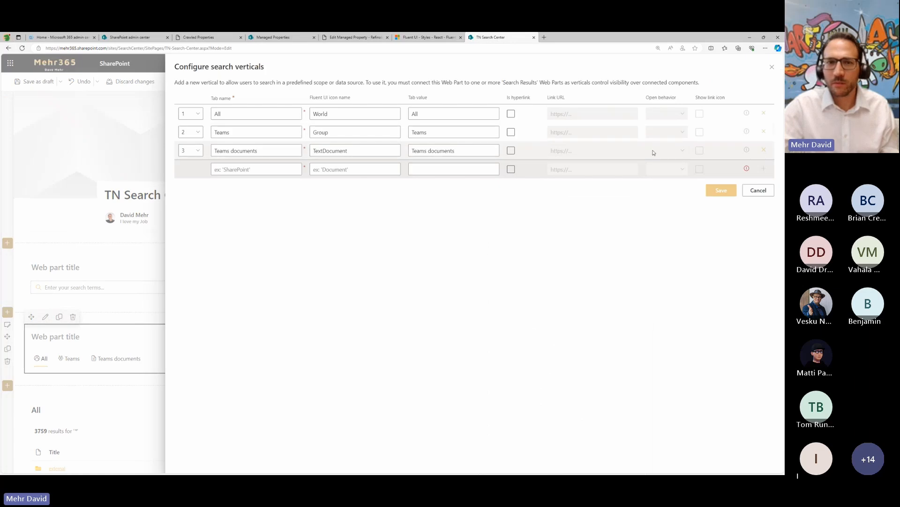
type("Share")
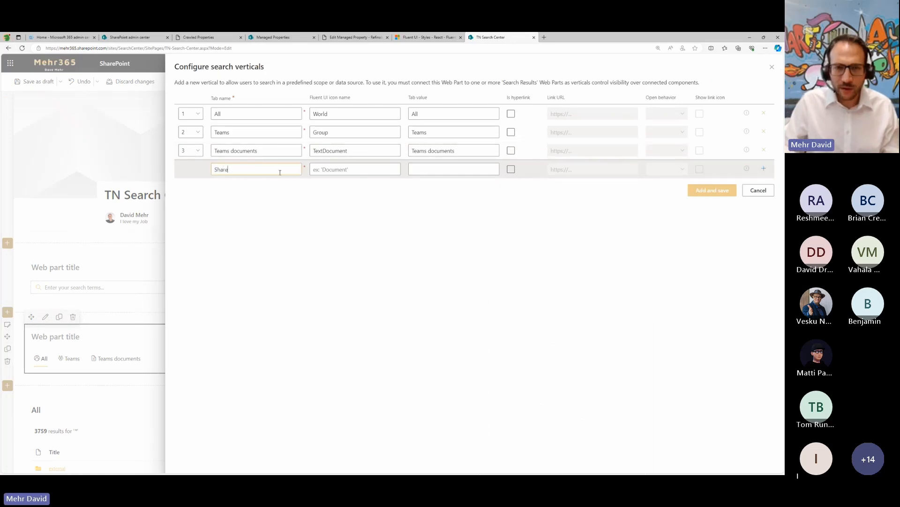
type("d docuemnts")
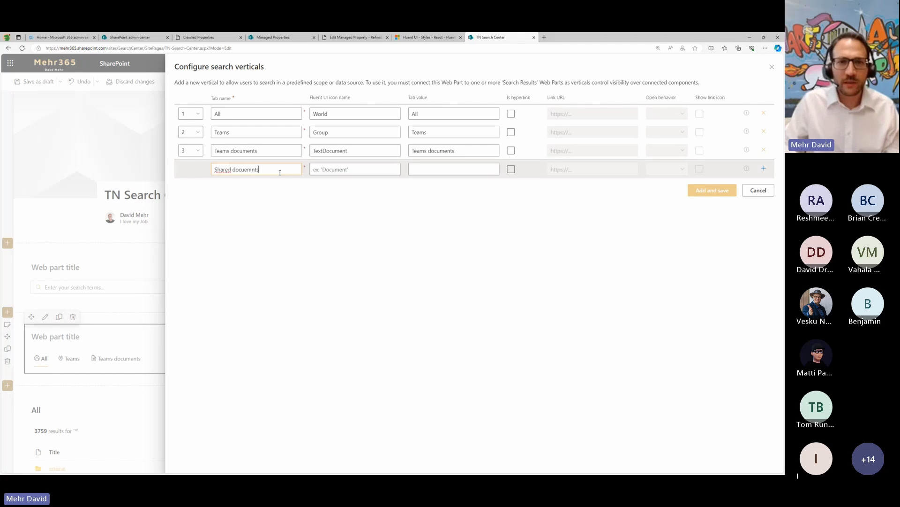
key("BackSpace")
key("BackSpace")
key("BackSpace")
key("BackSpace")
key("BackSpace")
type("ments")
key("Tab")
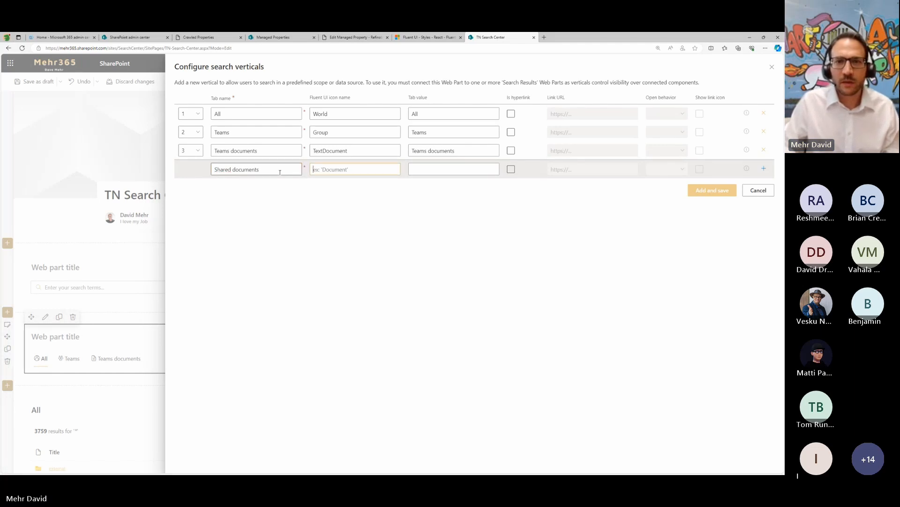
Step: Give the Shared documents vertical the icon "Share" and the tab value "Shared", and save the verticals
type("Share")
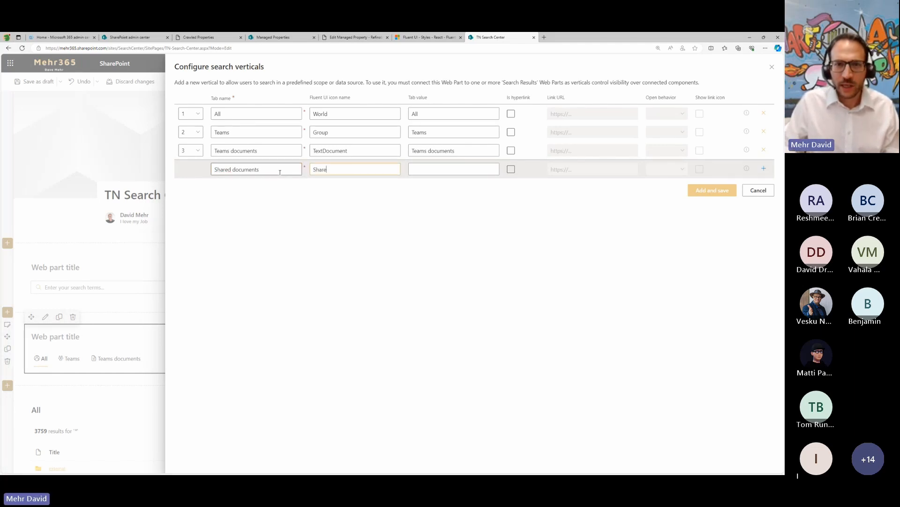
key("Tab")
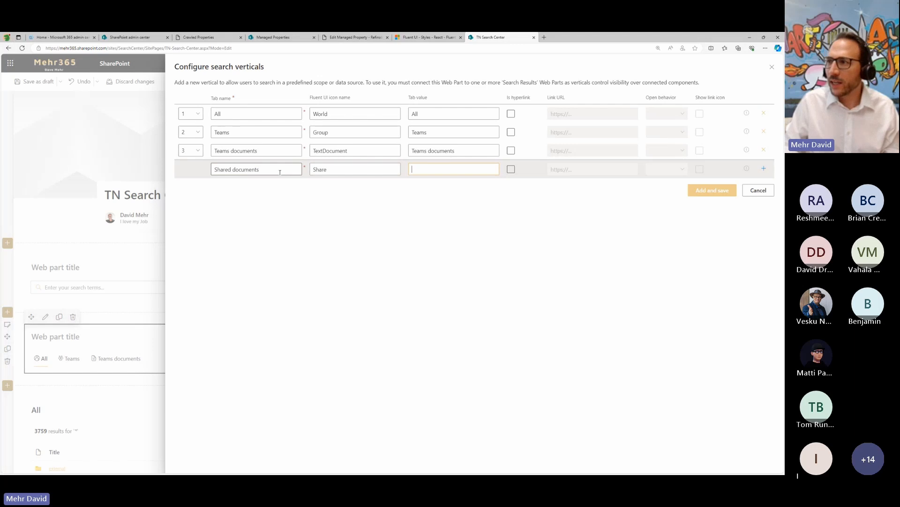
type("Share")
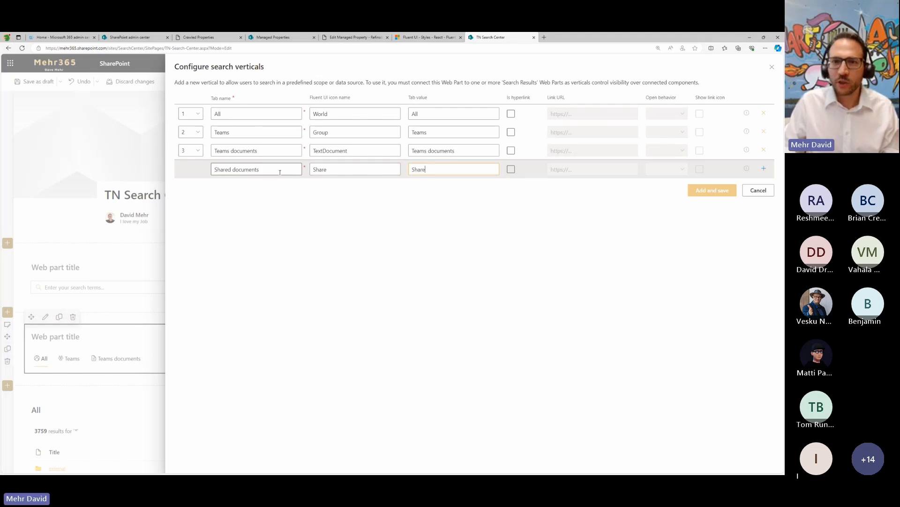
type("d")
left_click(713, 190)
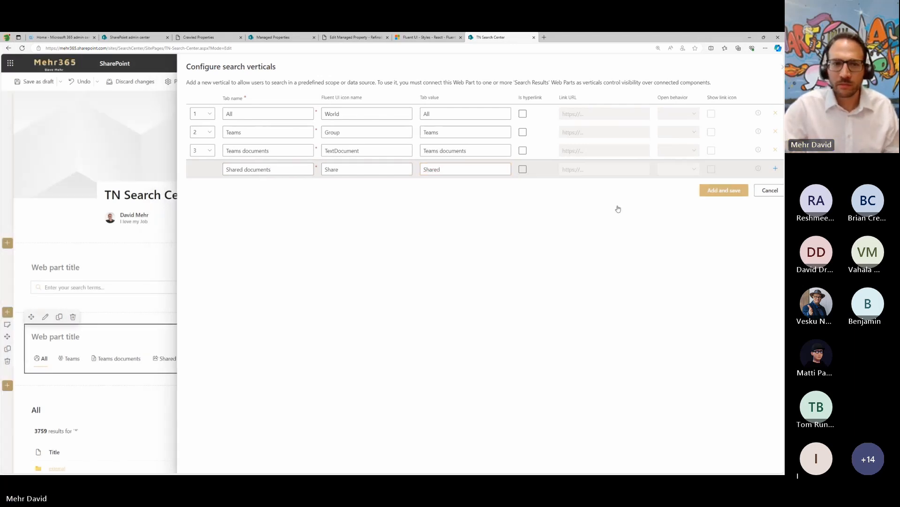
Step: Shorten the title of the Shared documents results web part to "Shared"
scroll(262, 300, "down", 20)
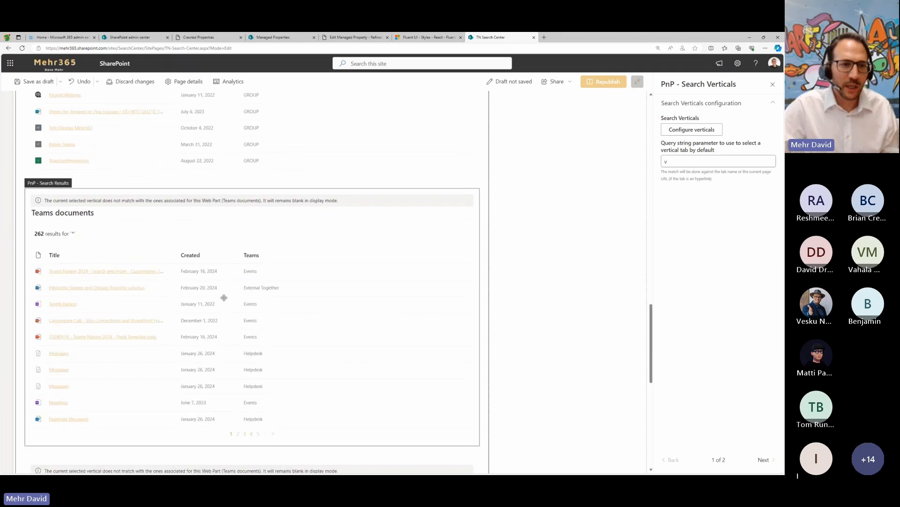
double_click(78, 220)
left_click(78, 219)
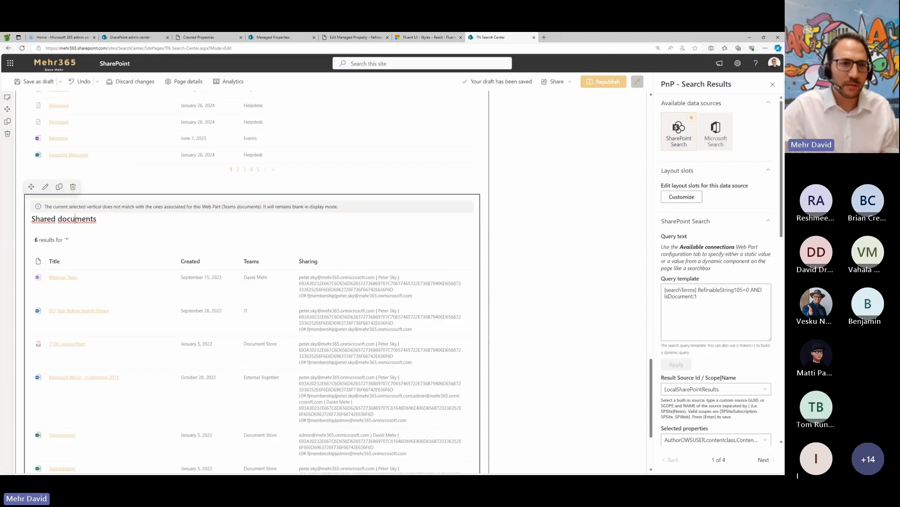
double_click(79, 220)
key("BackSpace")
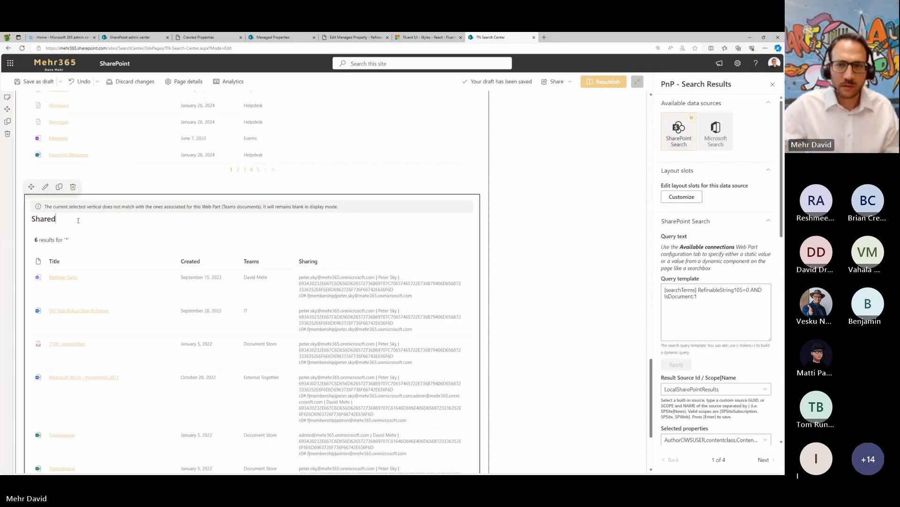
Step: Set the Shared results web part to display data only for the Shared documents vertical instead of Teams documents
left_click(763, 459)
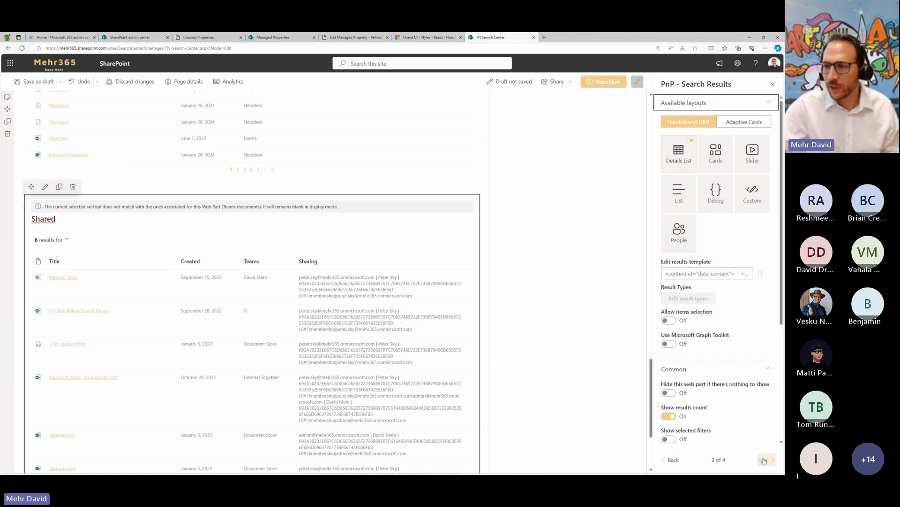
scroll(741, 399, "down", 5)
left_click(764, 459)
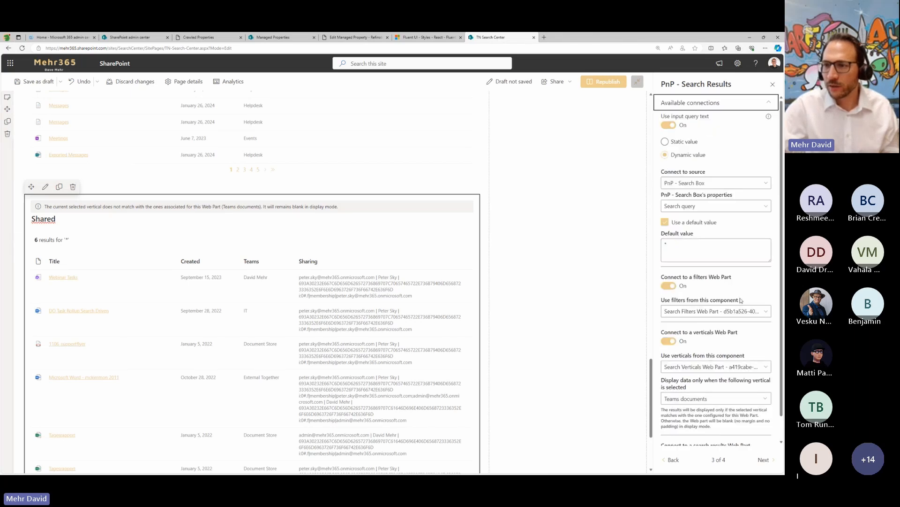
scroll(733, 370, "down", 1)
left_click(733, 373)
left_click(669, 414)
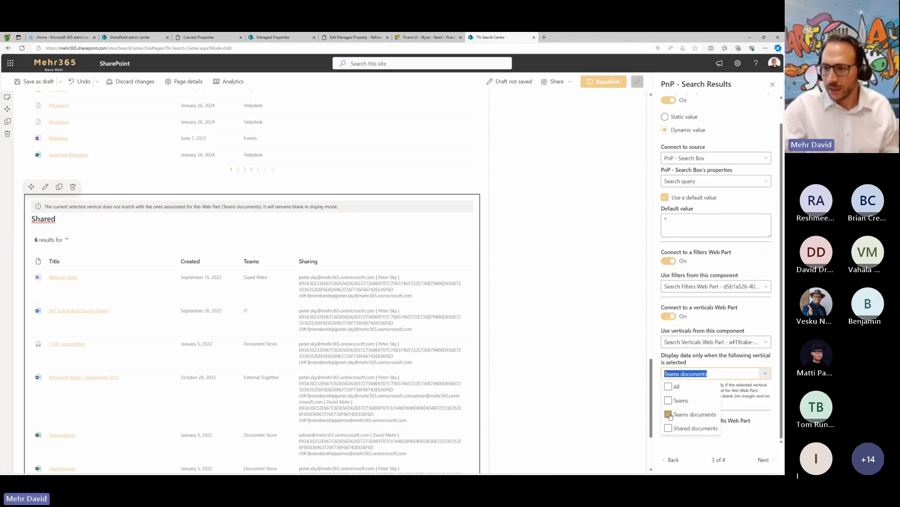
left_click(669, 427)
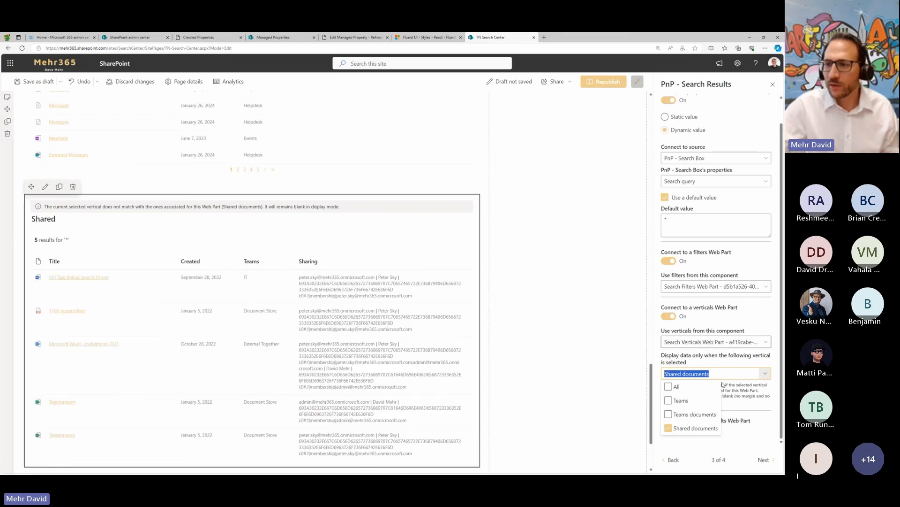
Step: Connect the search filters web part to the Teams documents, Teams, All and Shared results, and republish the page
scroll(542, 198, "up", 1)
scroll(541, 198, "up", 10)
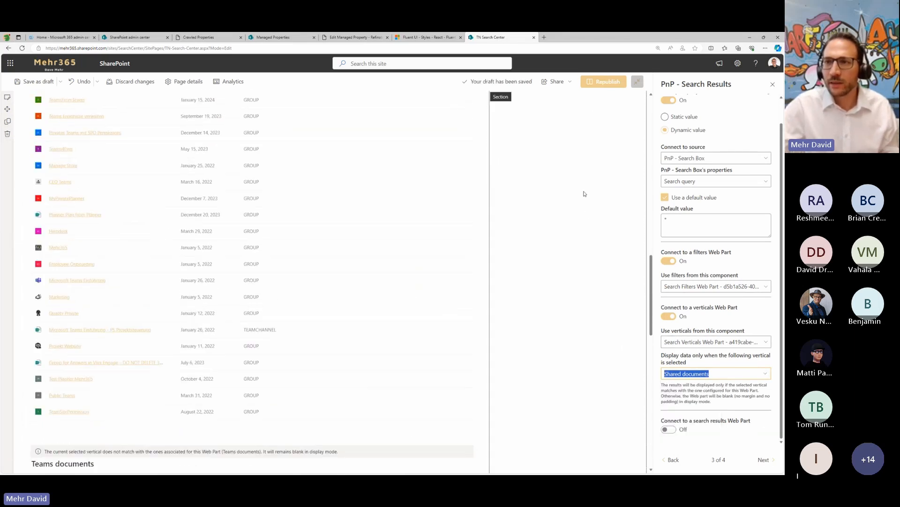
left_click(582, 205)
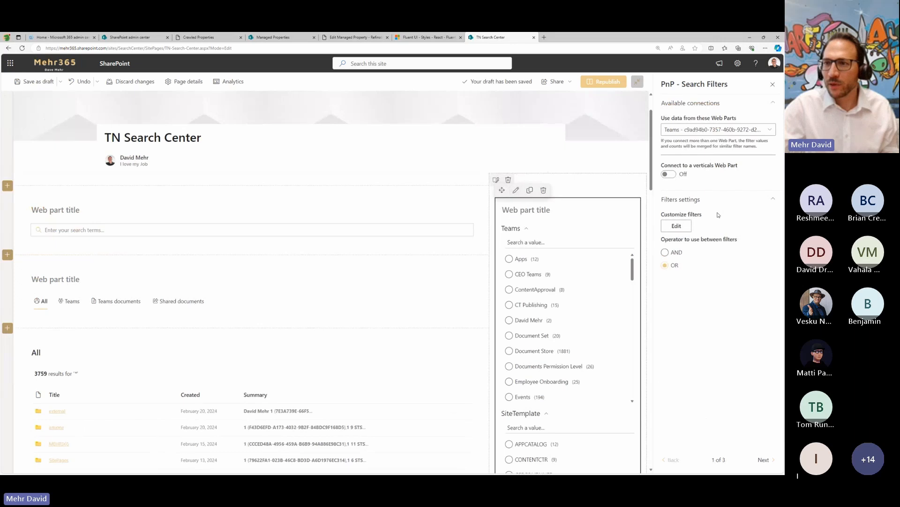
left_click(770, 130)
left_click(626, 171)
left_click(627, 185)
left_click(626, 143)
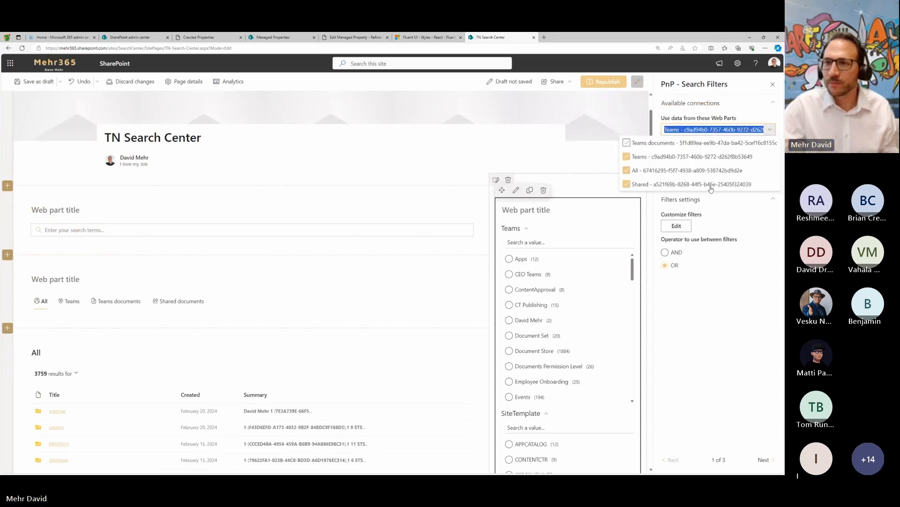
left_click(605, 82)
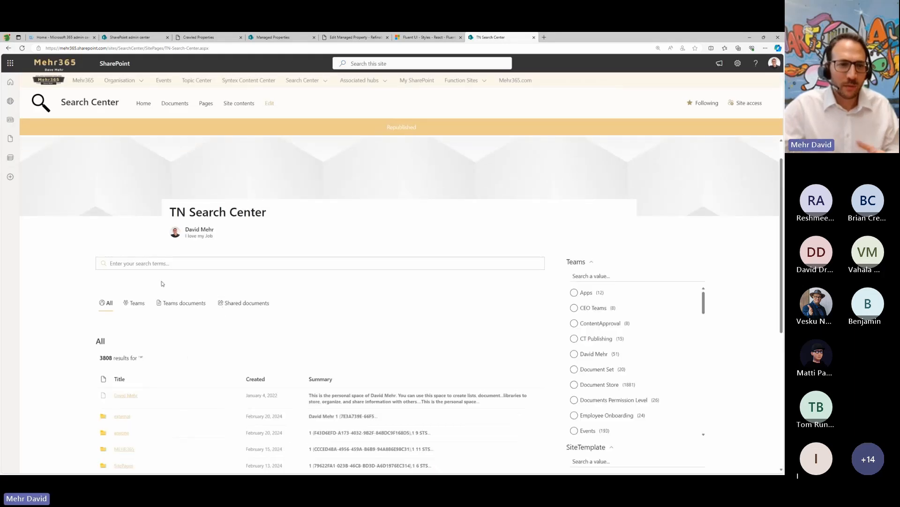
Step: Check the results and filters of the All, Teams and Teams documents verticals on the published page
scroll(162, 283, "down", 5)
scroll(183, 281, "up", 5)
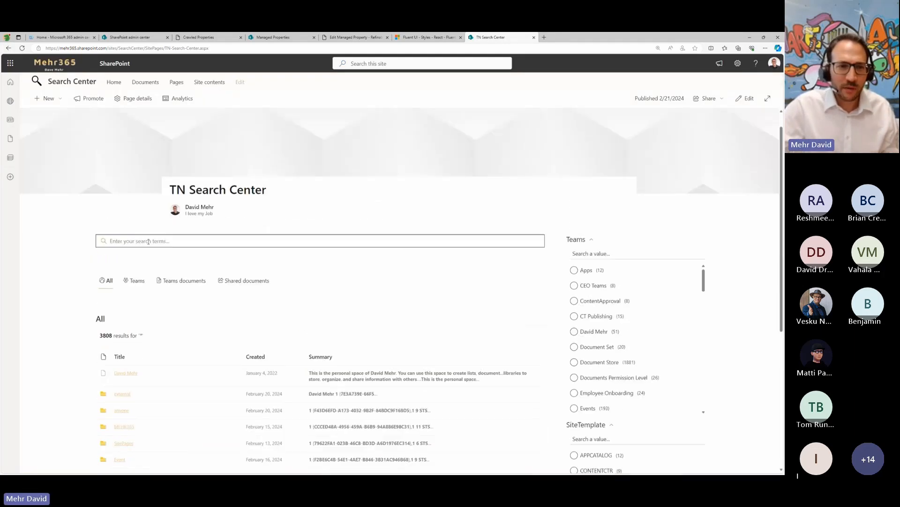
left_click(134, 283)
scroll(107, 266, "down", 10)
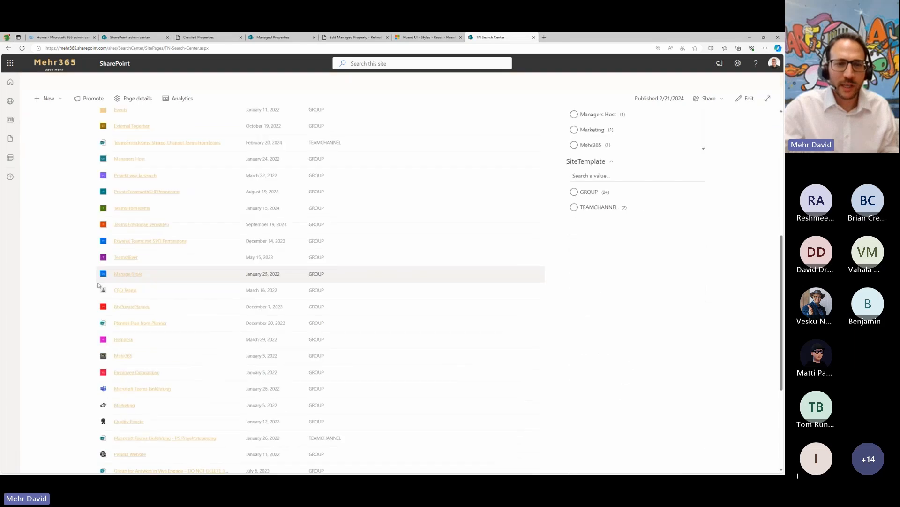
scroll(163, 188, "up", 10)
scroll(164, 188, "up", 2)
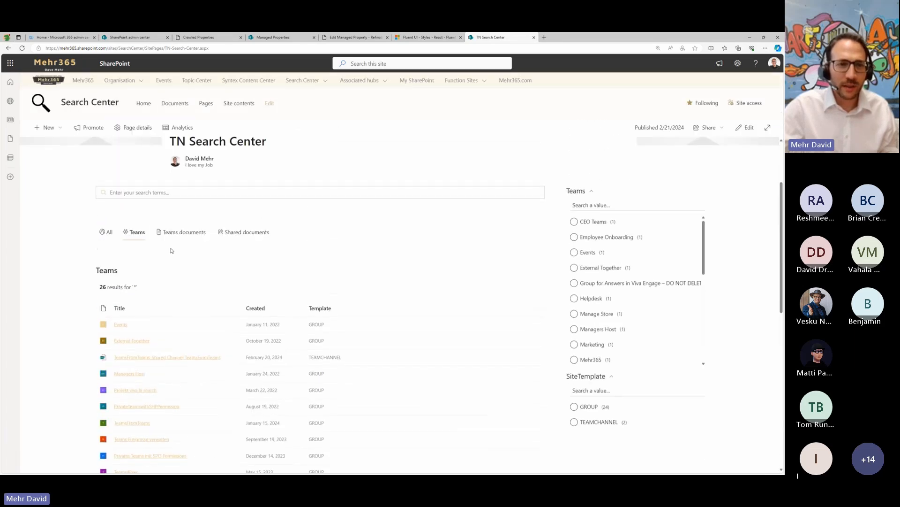
left_click(187, 235)
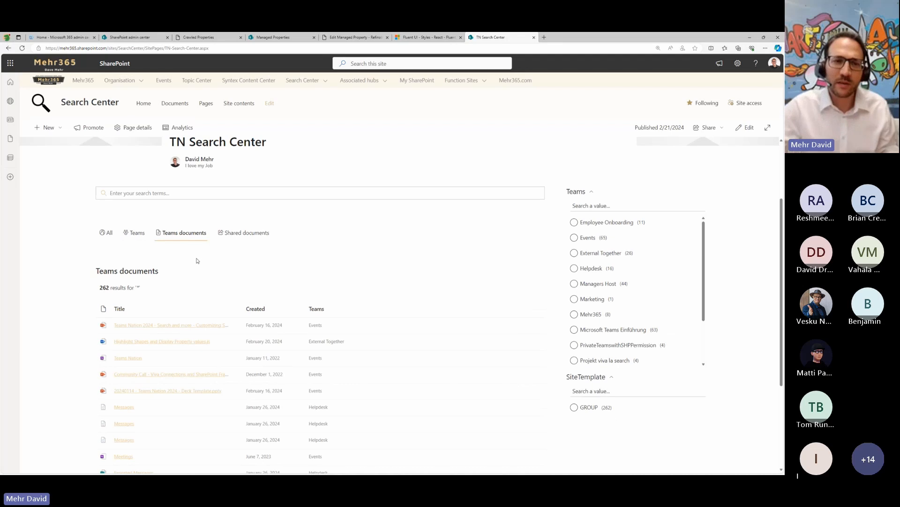
Step: Show the Shared documents vertical and filter its results by the team External Together
left_click(242, 233)
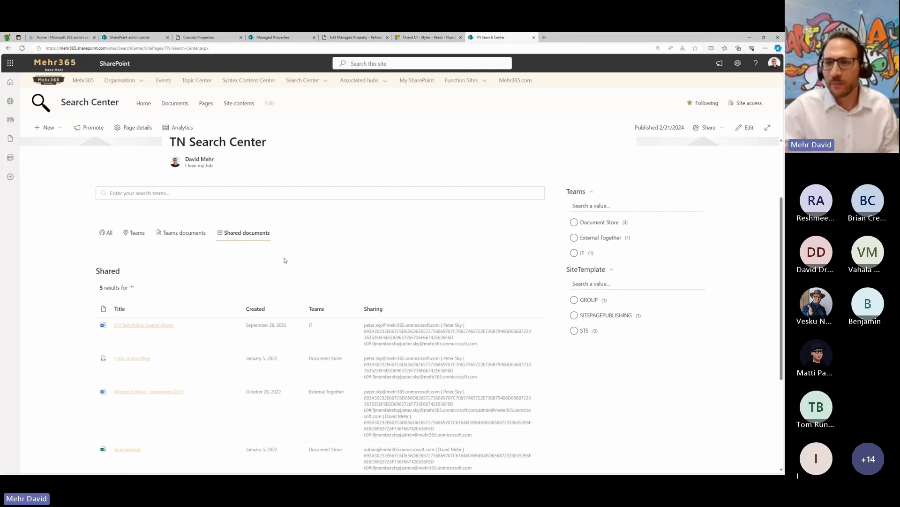
left_click(597, 238)
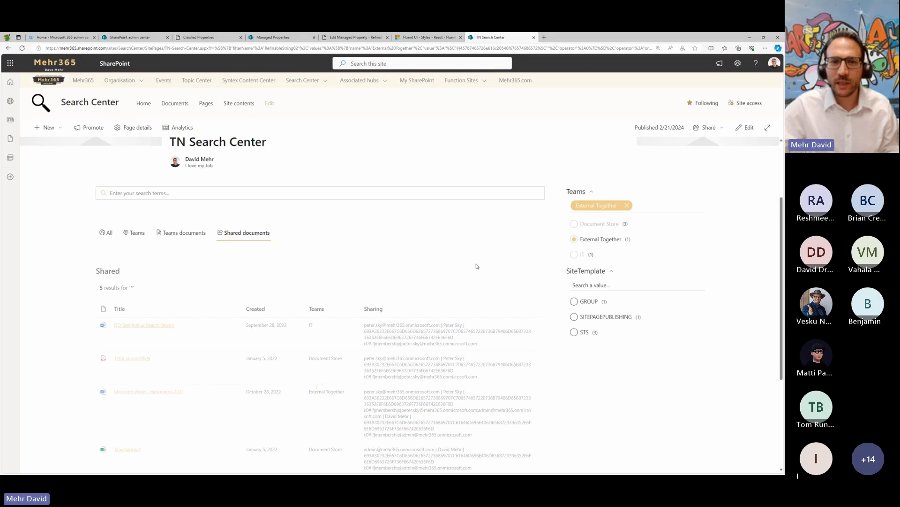